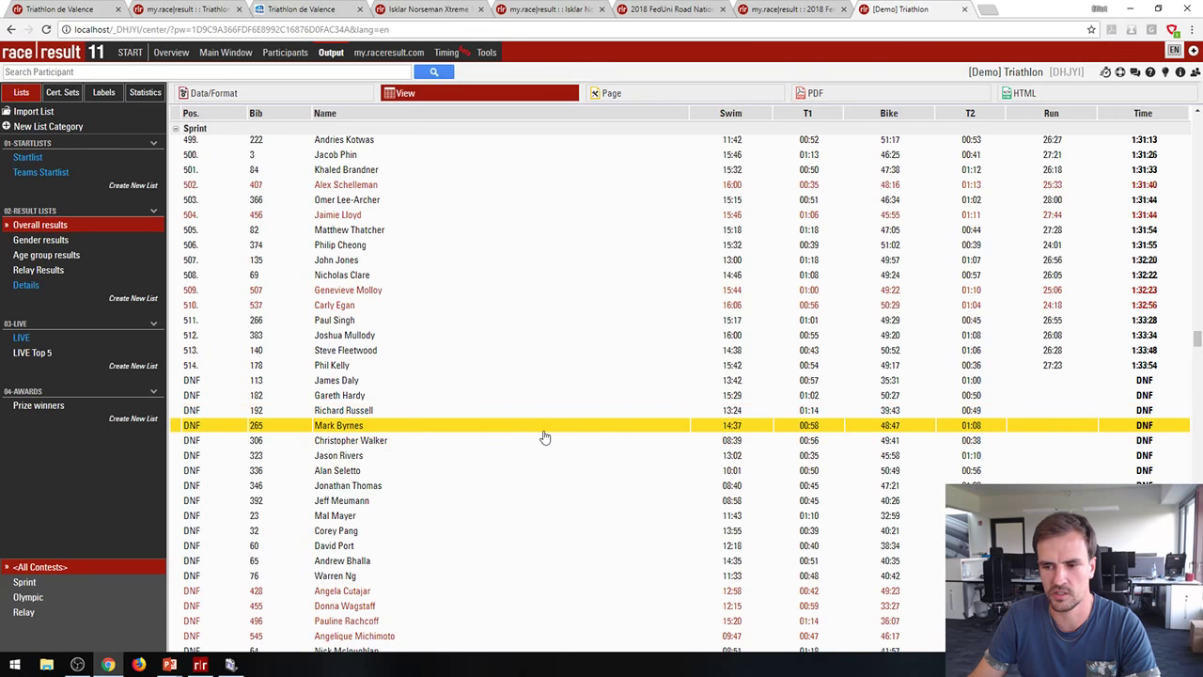
Step: Review the Overall results list and inspect the expression behind its Pos. column in the list's format settings
scroll(549, 437, "down", 1)
scroll(549, 437, "up", 1)
left_click(218, 94)
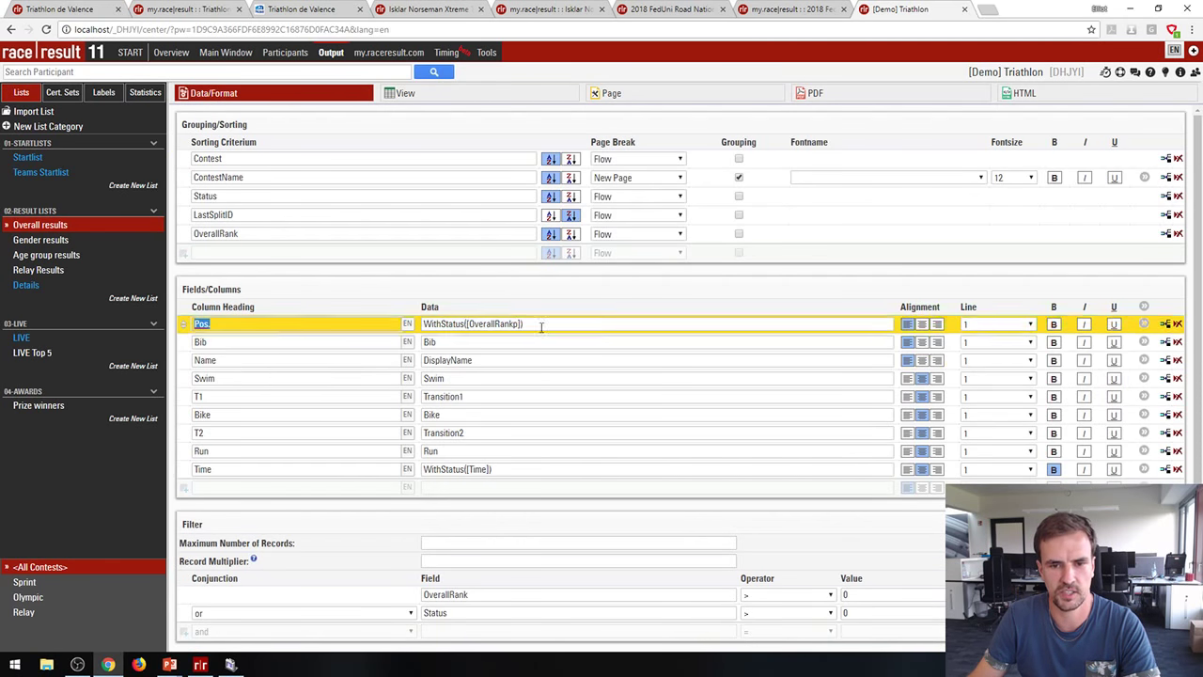
left_click(525, 324)
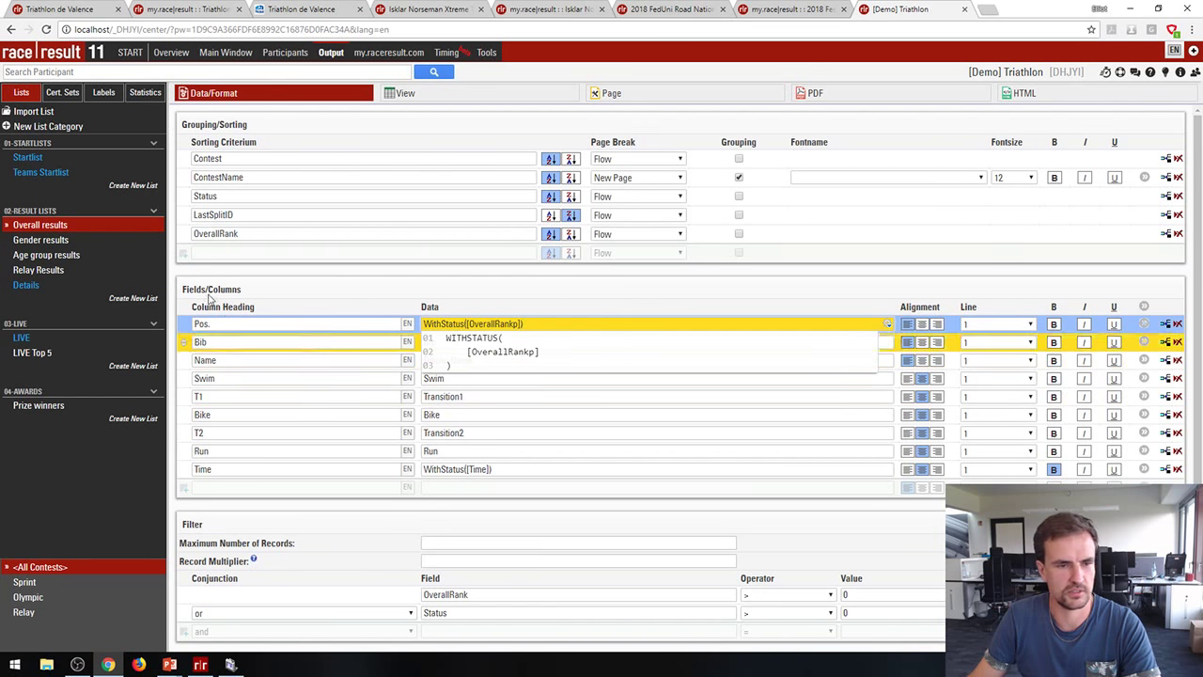
Step: Add a column with the TShirt field to the Startlist and display the list
left_click(27, 157)
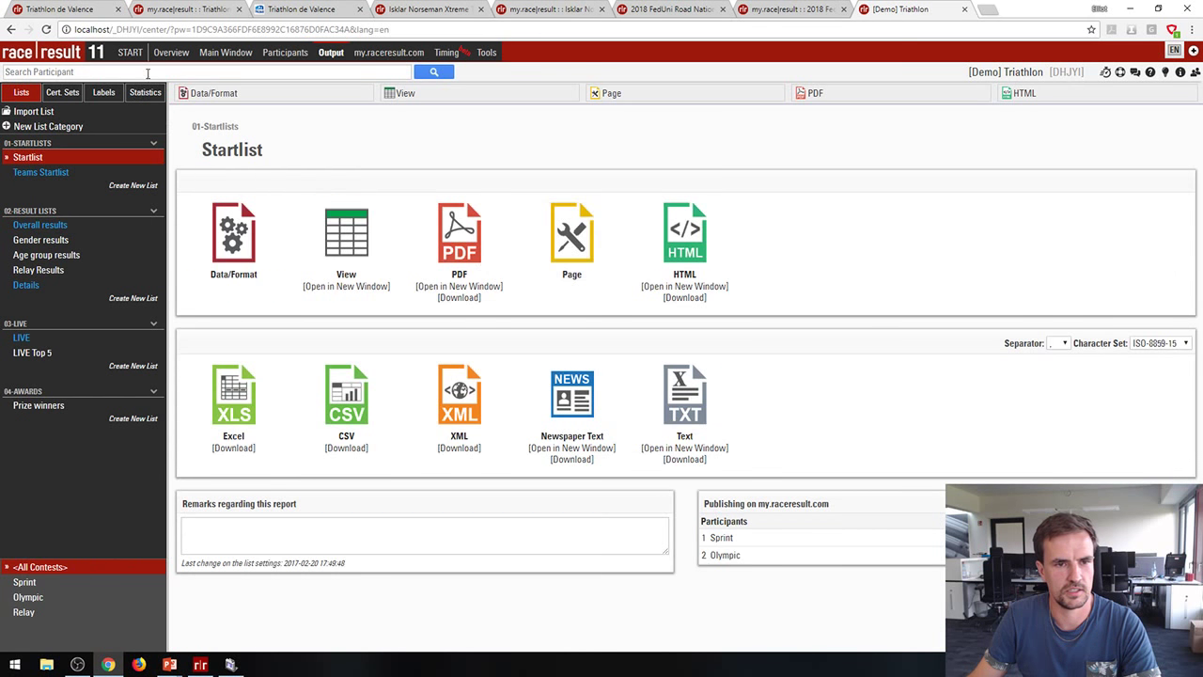
left_click(226, 97)
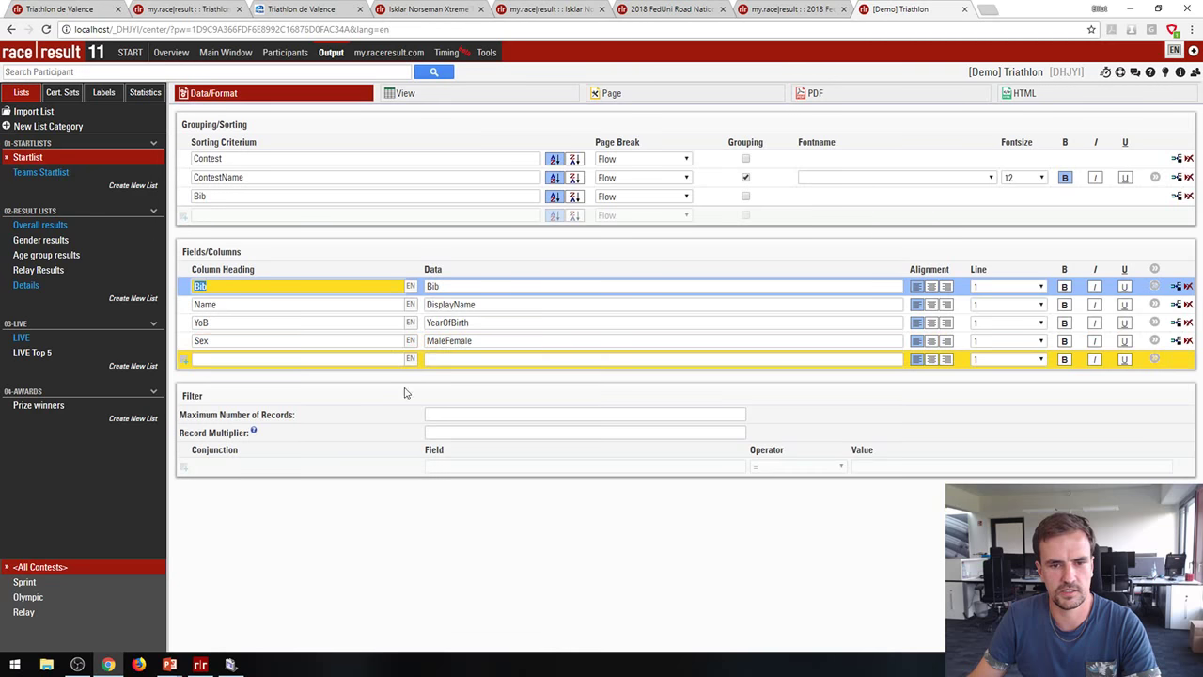
left_click(444, 360)
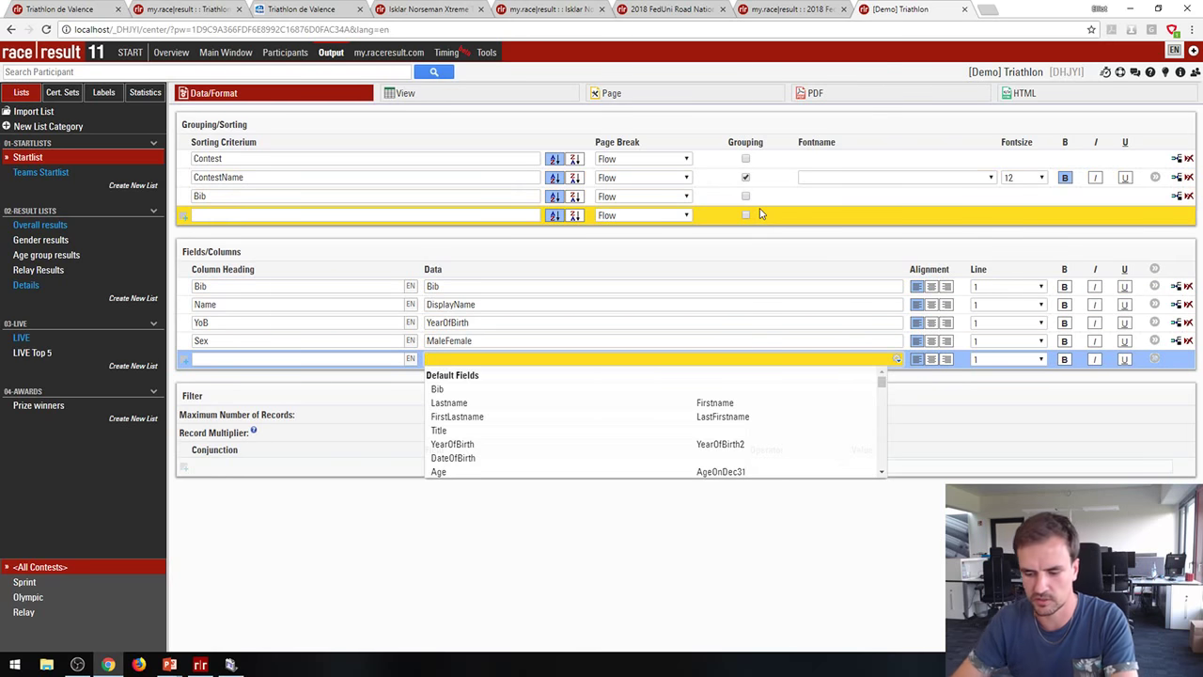
type("TShirt")
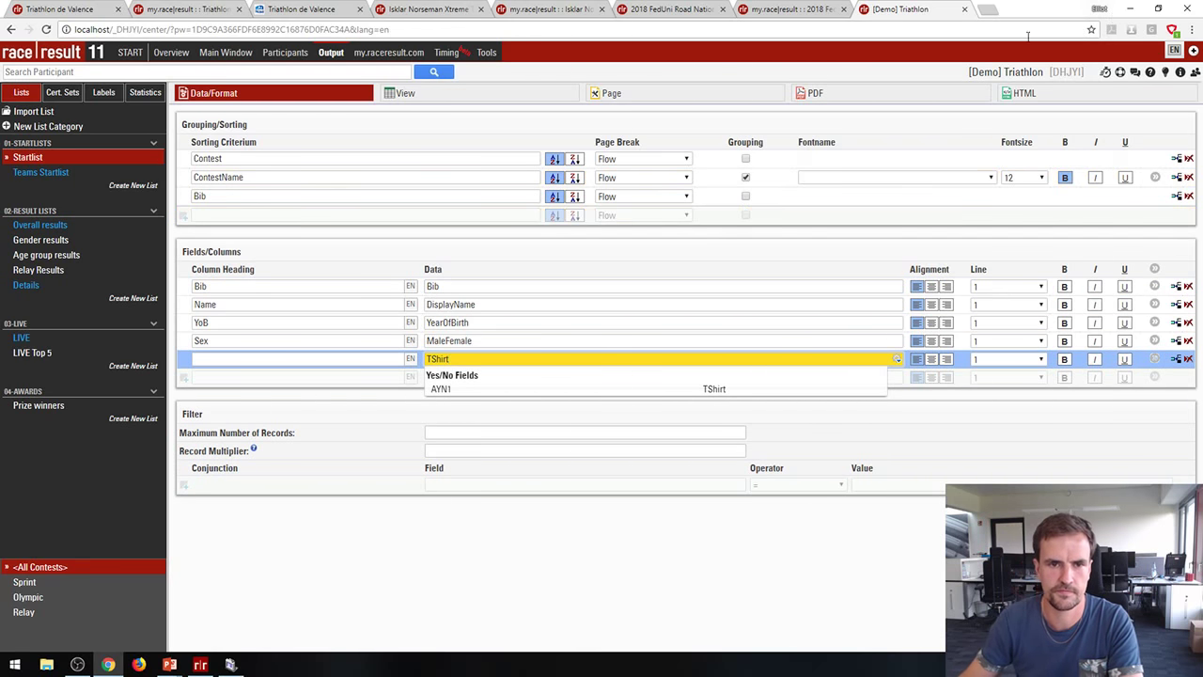
left_click(402, 94)
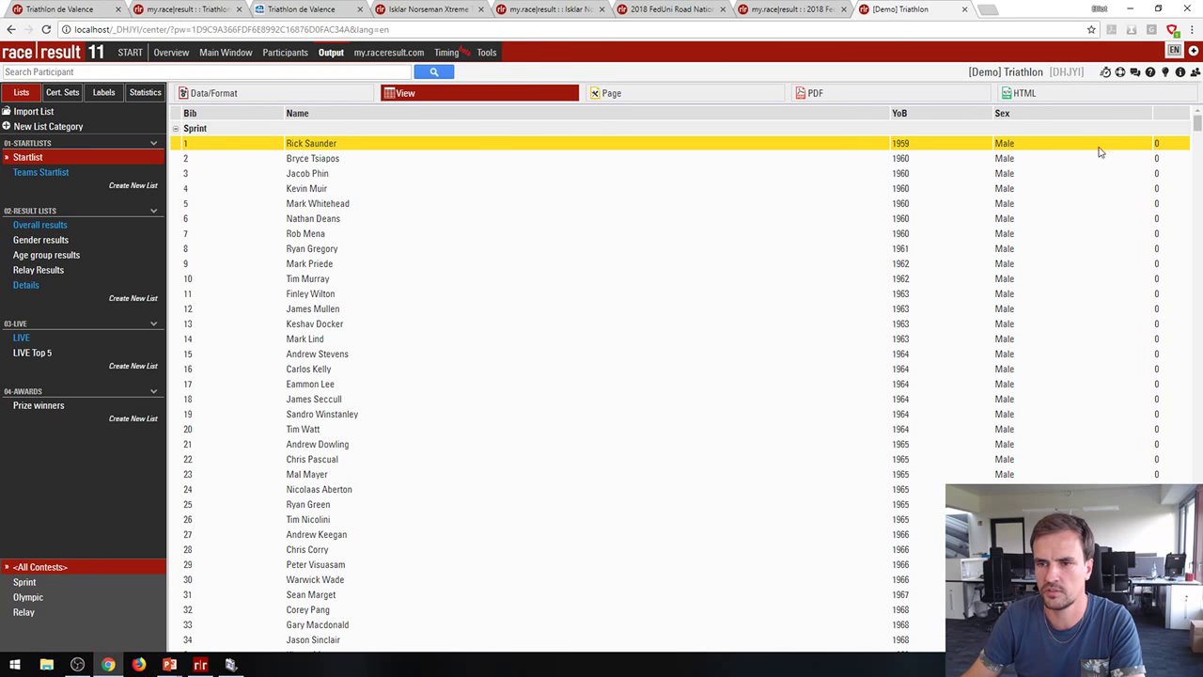
Step: Open the participant with bib 1, enable the TShirt option, and display the Startlist again
left_click(1101, 151)
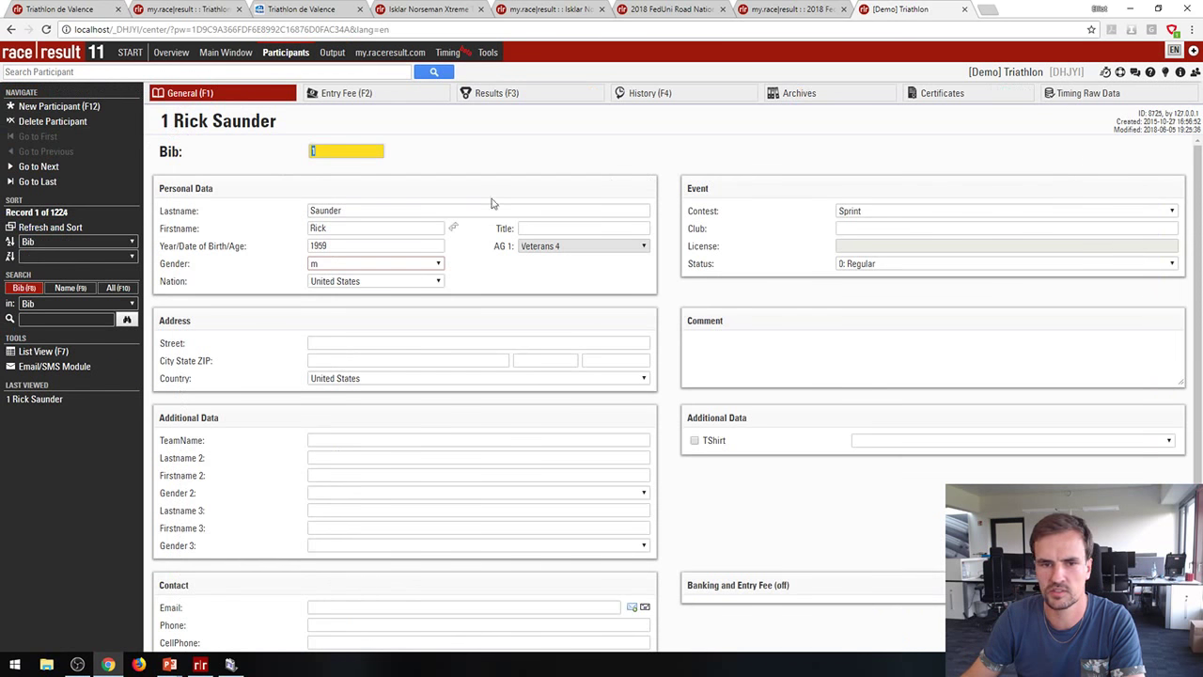
left_click(695, 440)
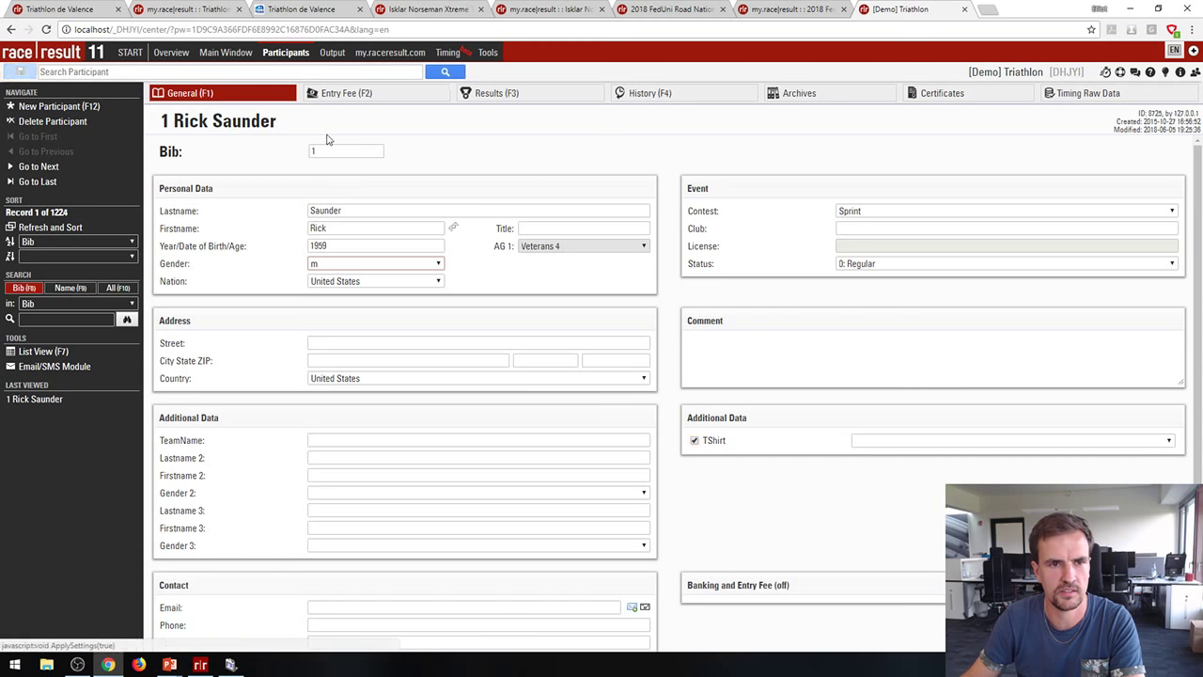
left_click(332, 52)
left_click(408, 96)
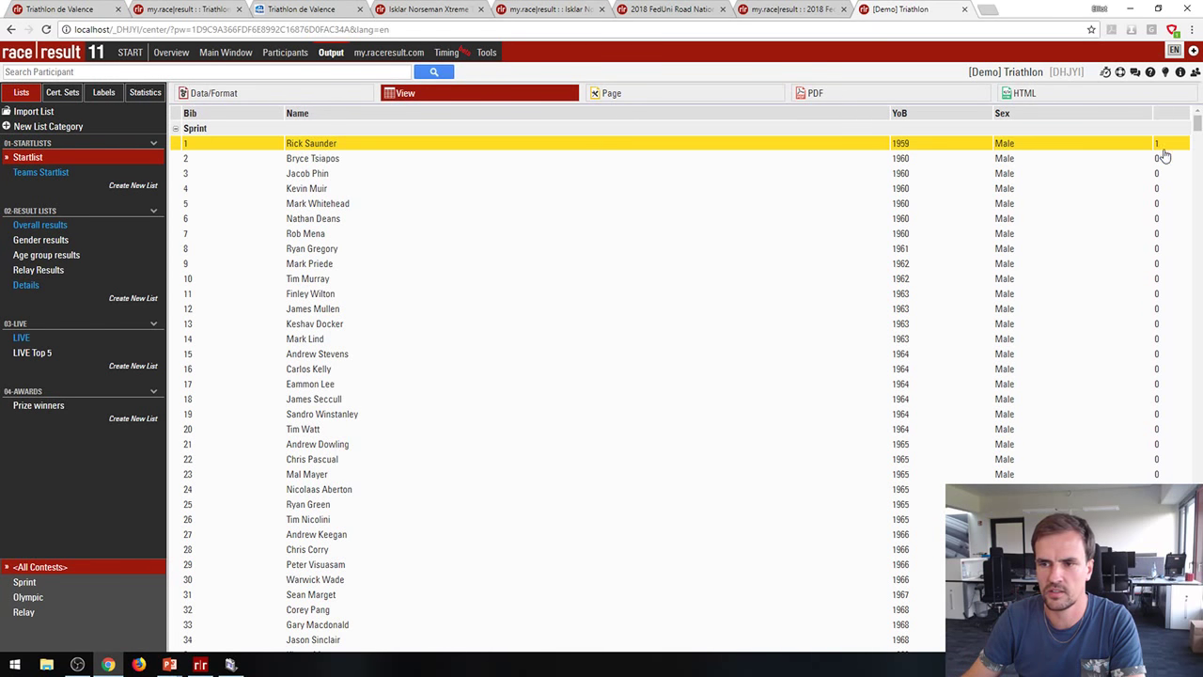
Step: Change the Startlist's TShirt column expression to YesNo([TShirt]) and display the list
left_click(262, 94)
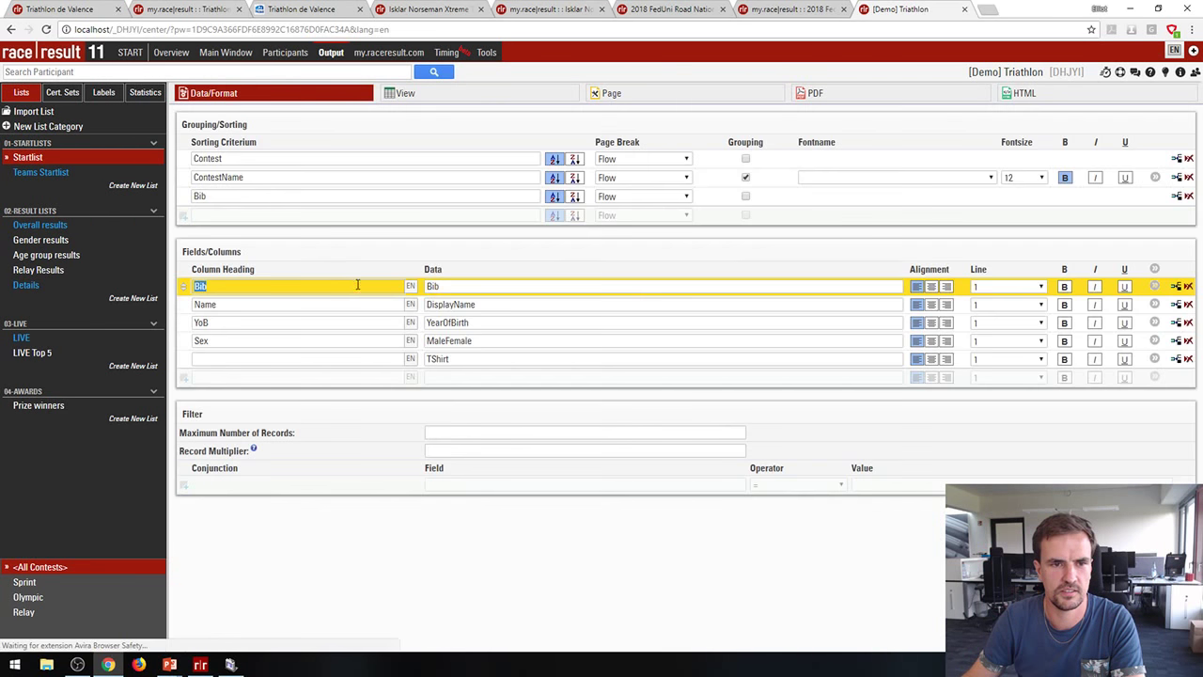
left_click(427, 358)
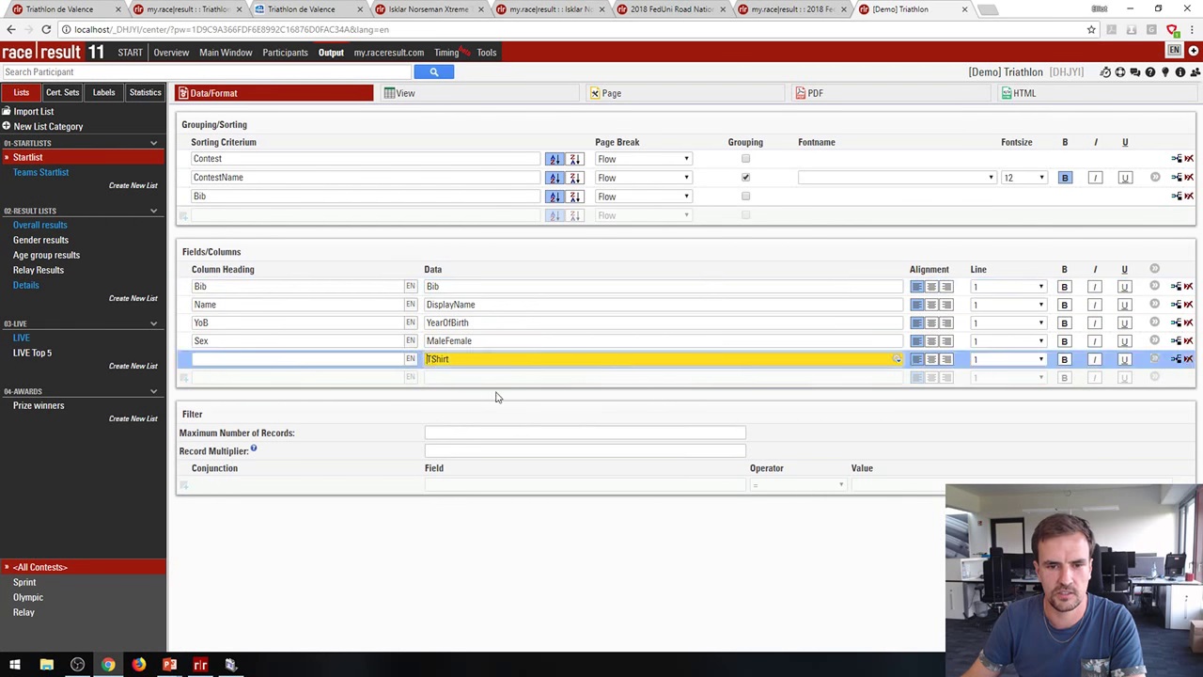
left_click(484, 390)
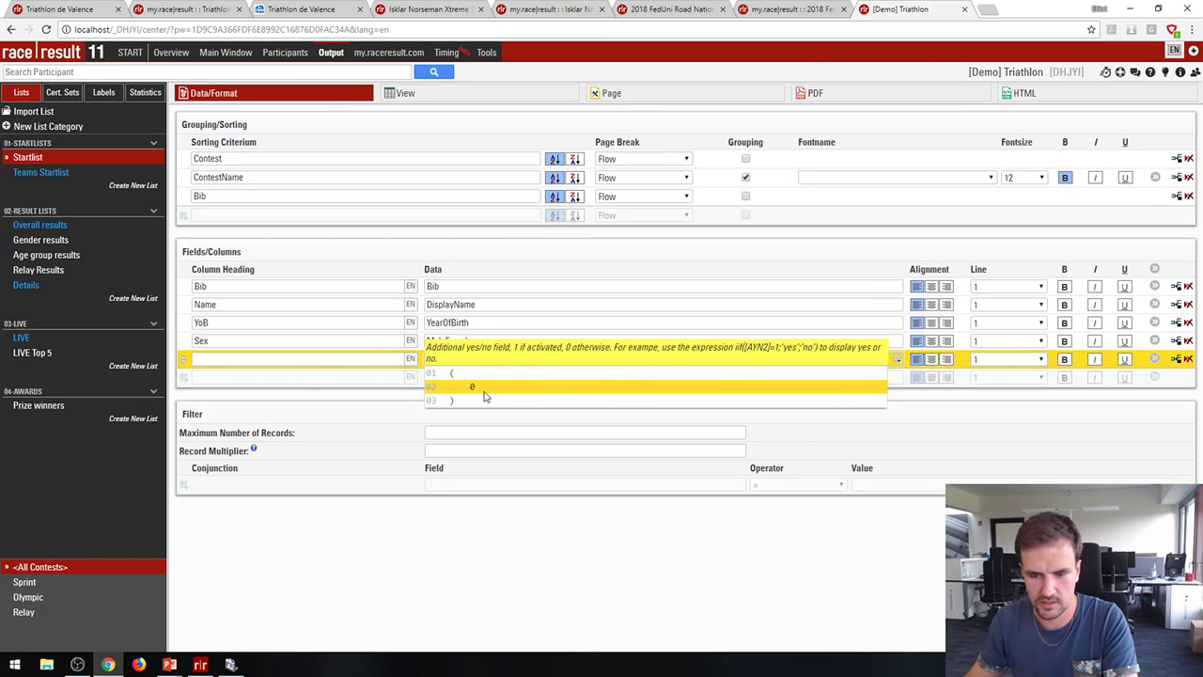
left_click(484, 389)
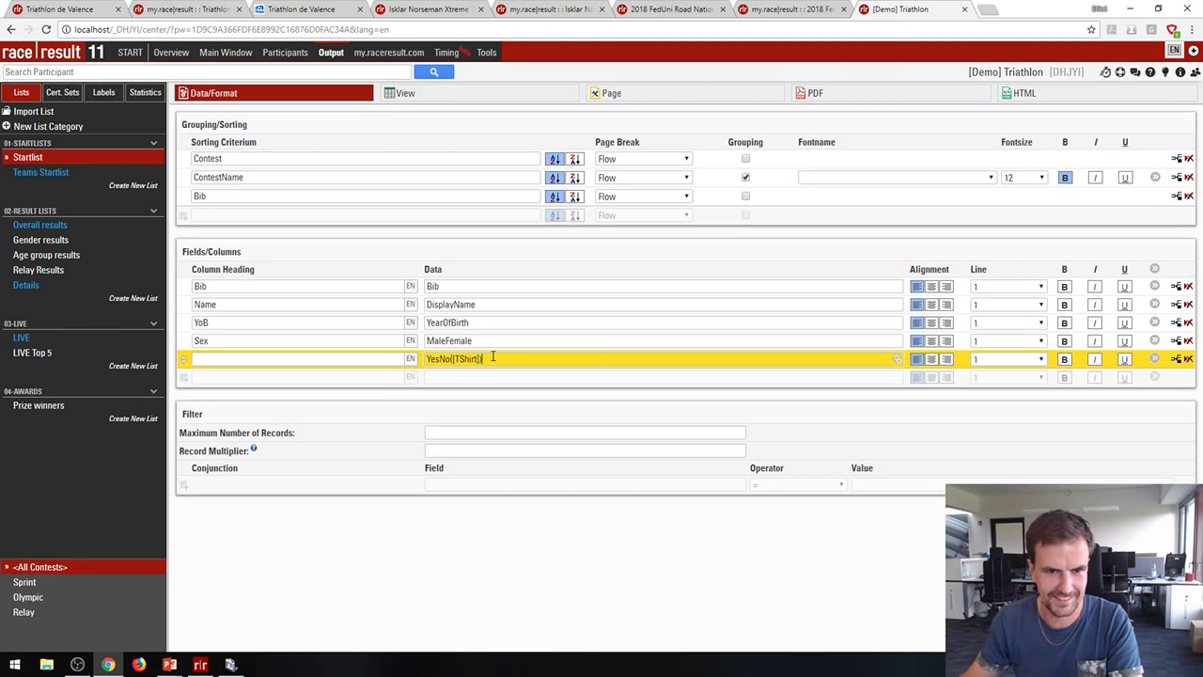
left_click(554, 244)
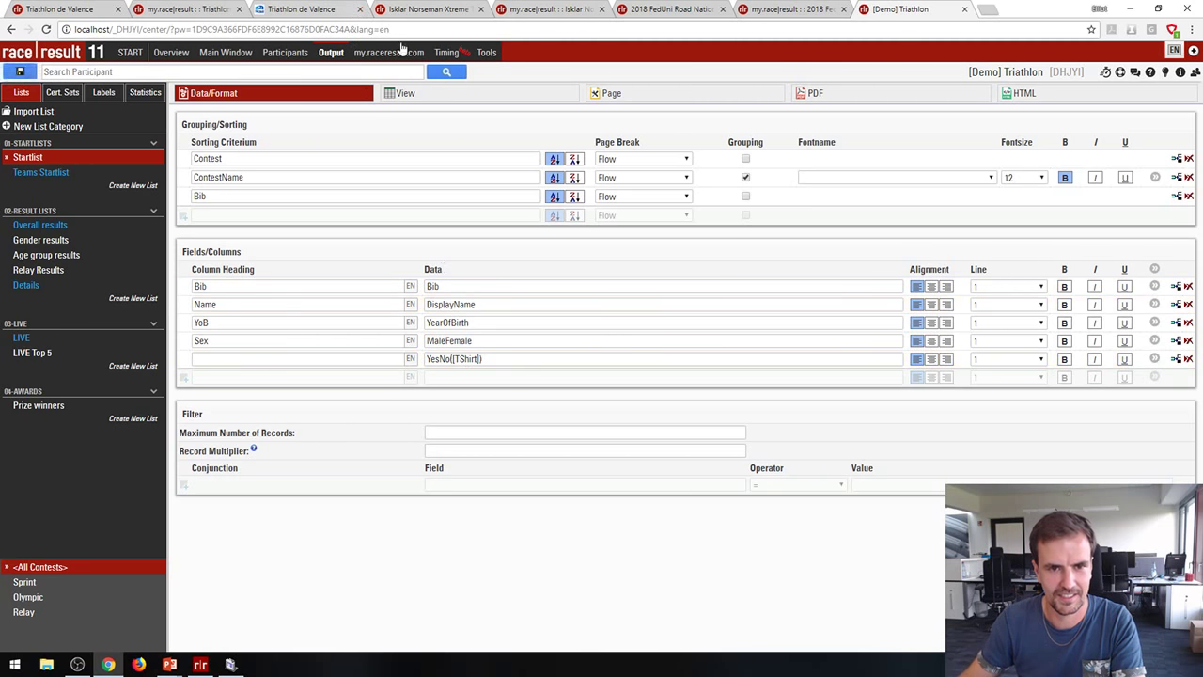
left_click(406, 95)
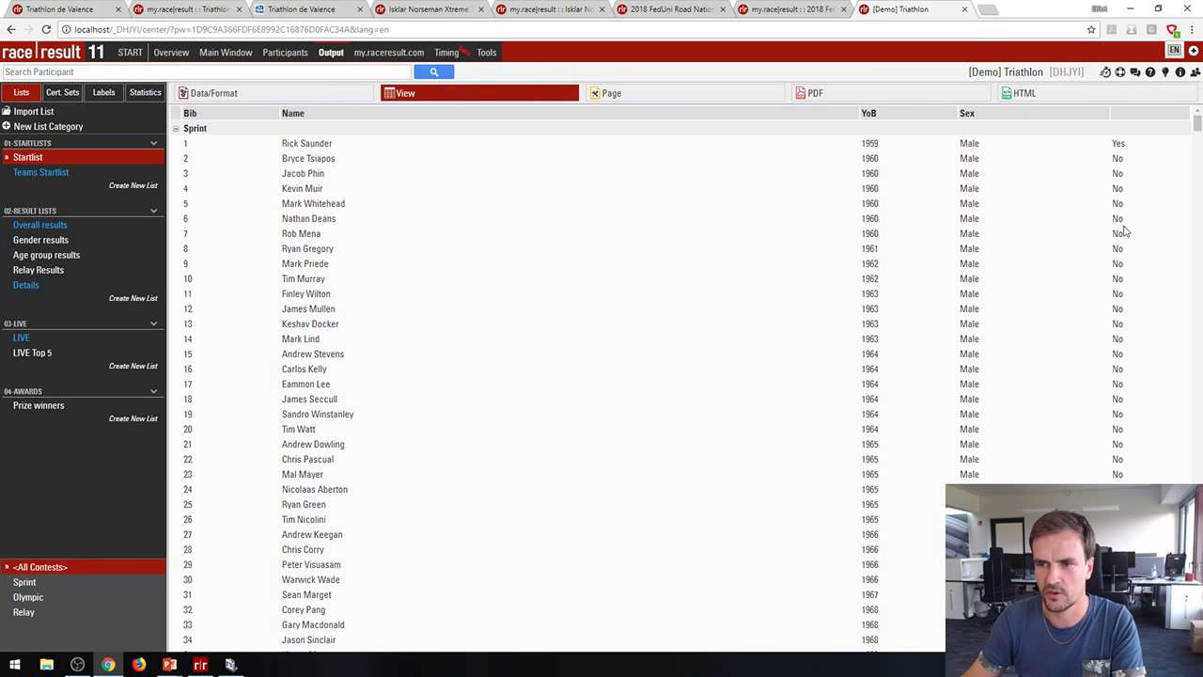
Step: Reopen the Startlist's format settings, replace TShirt with AYN1 in the YesNo expression, and save the list
left_click(219, 96)
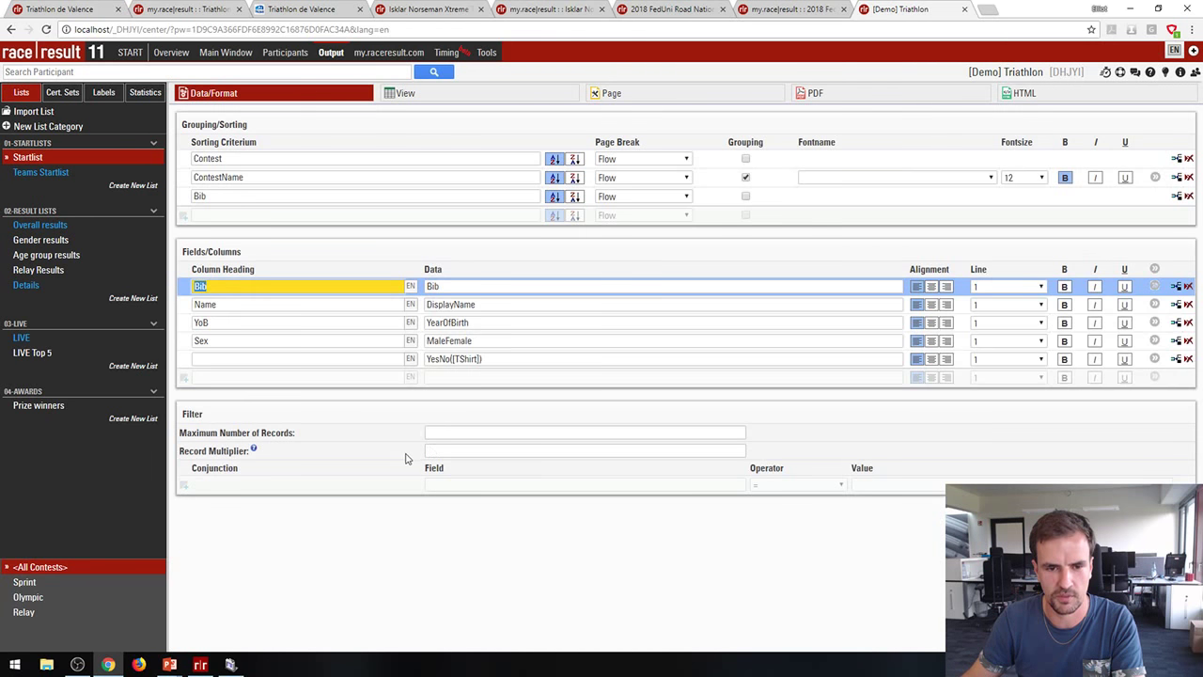
left_click(483, 359)
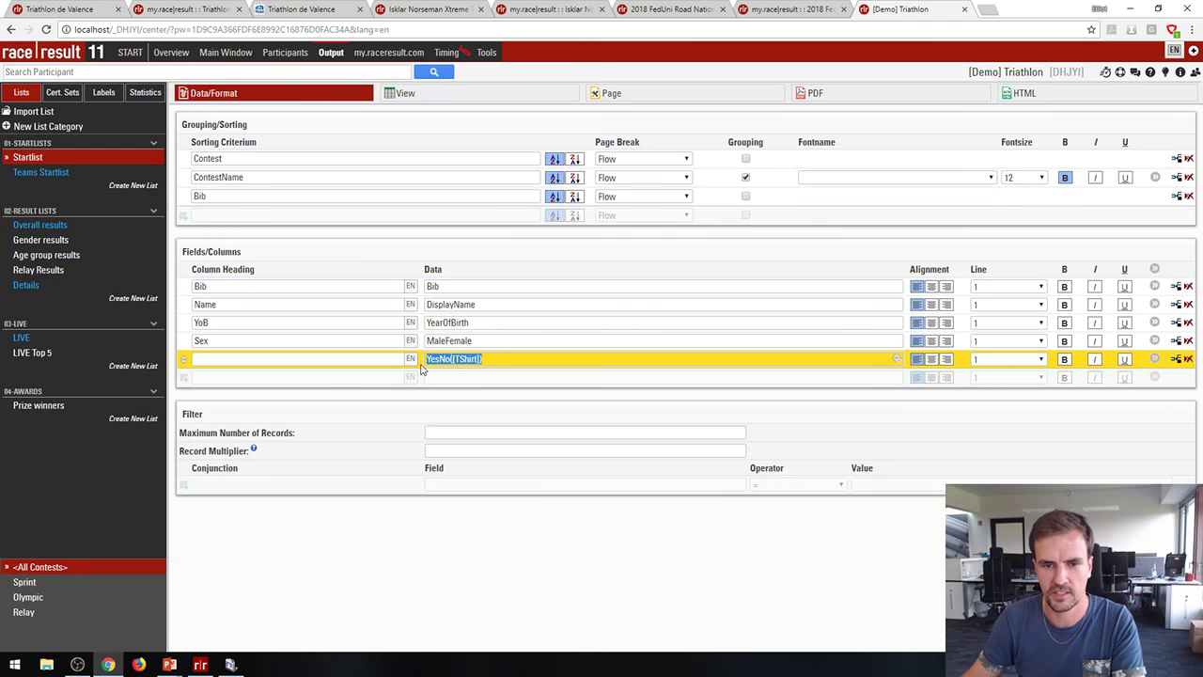
left_click(273, 408)
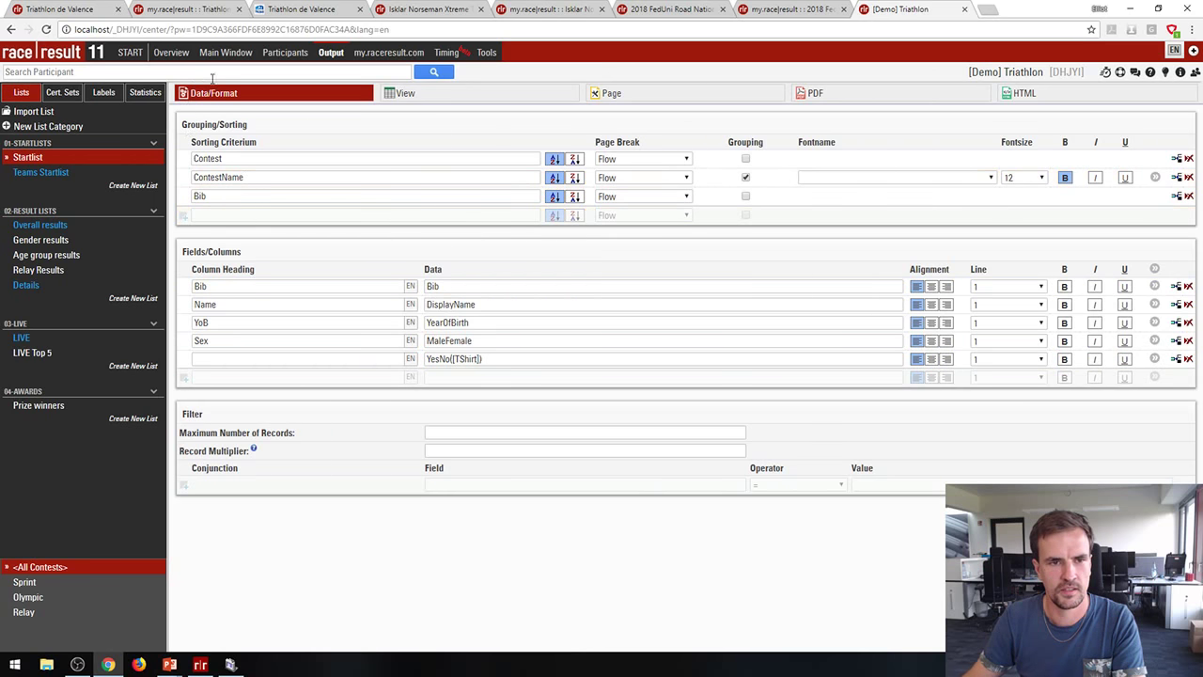
left_click(457, 359)
left_click_drag(455, 359, 477, 364)
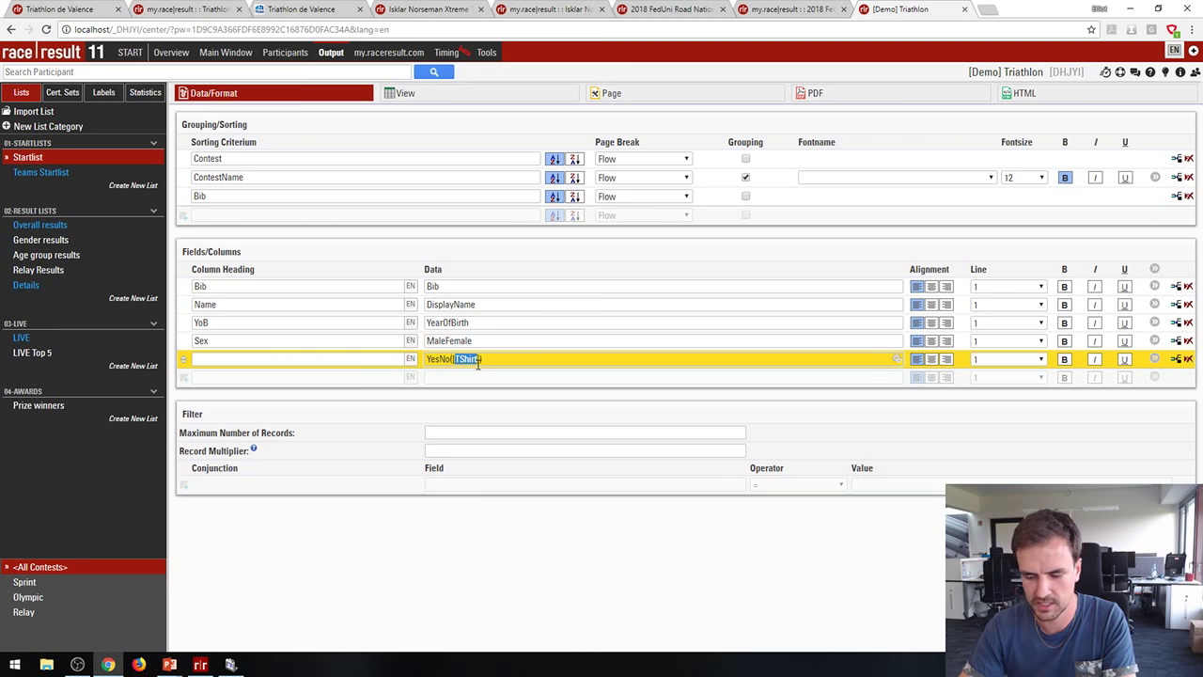
type("Ag")
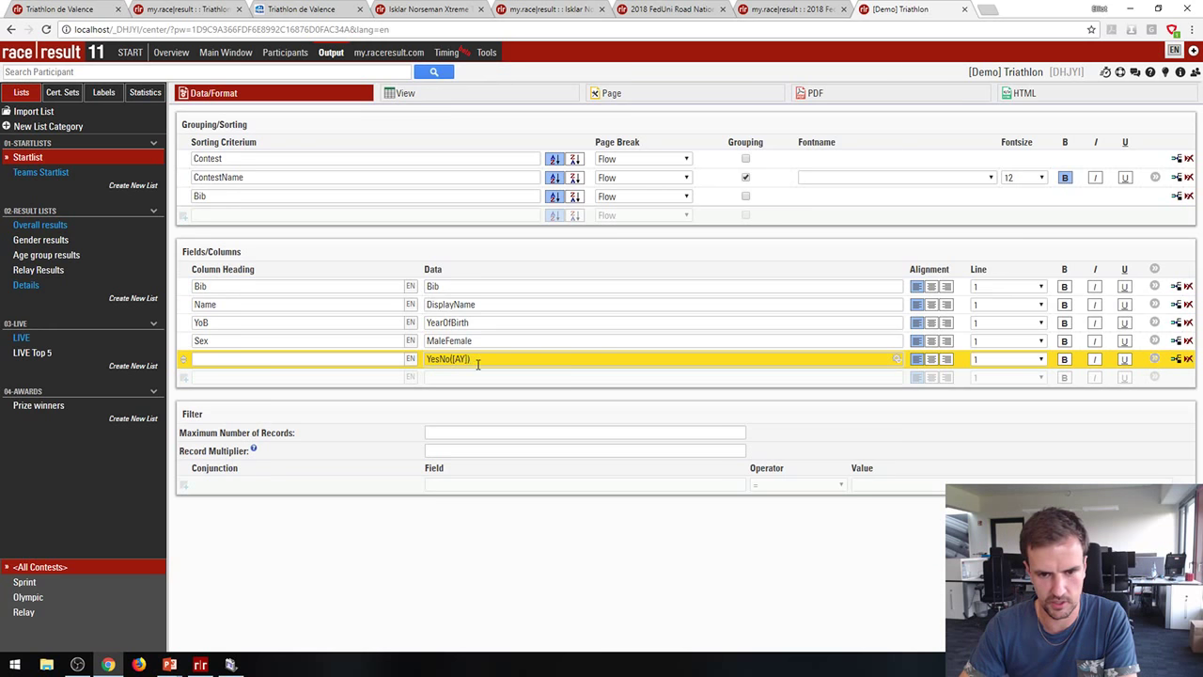
type("e")
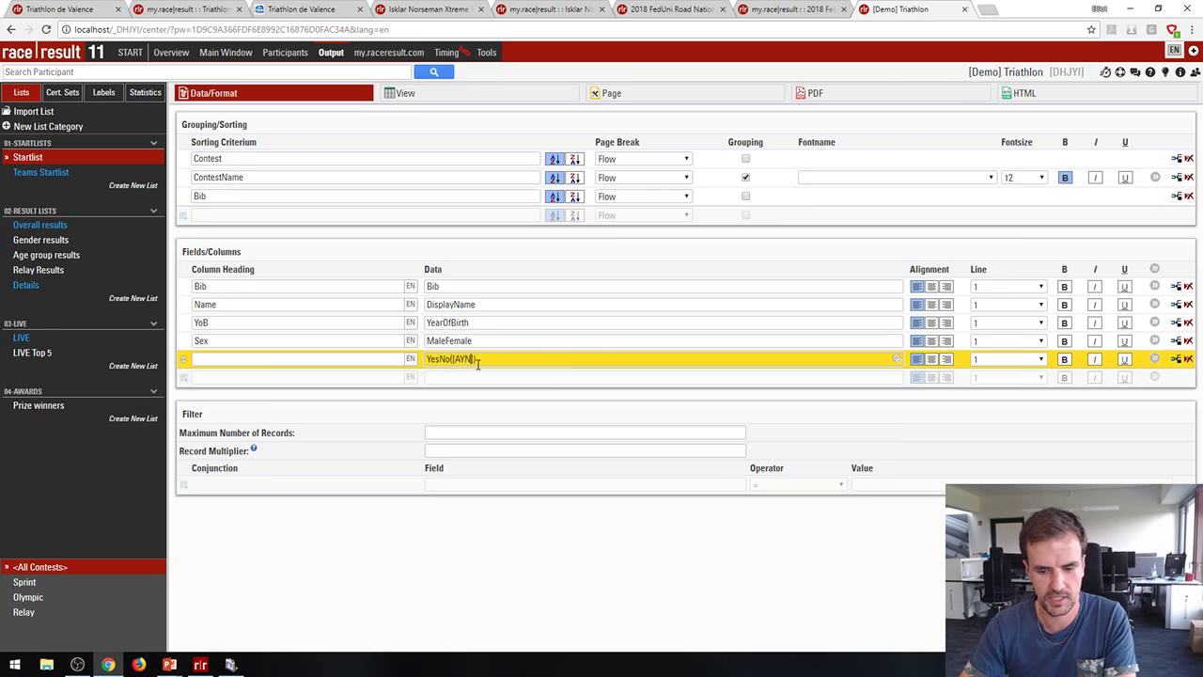
type("1")
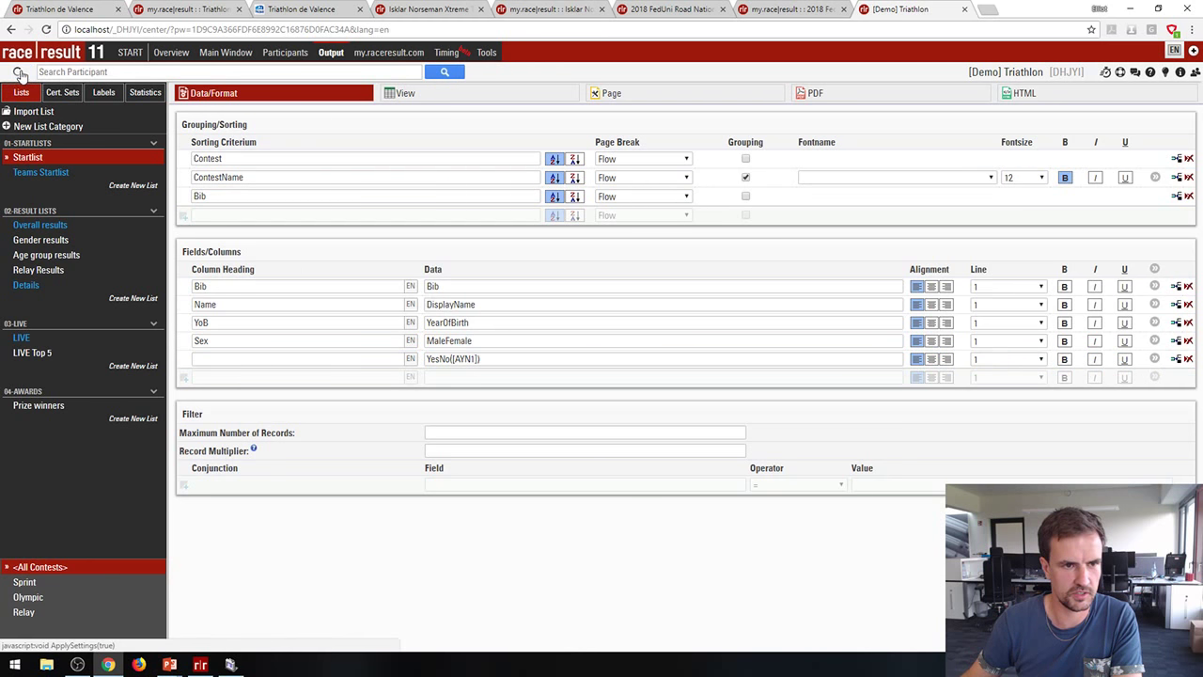
left_click(545, 375)
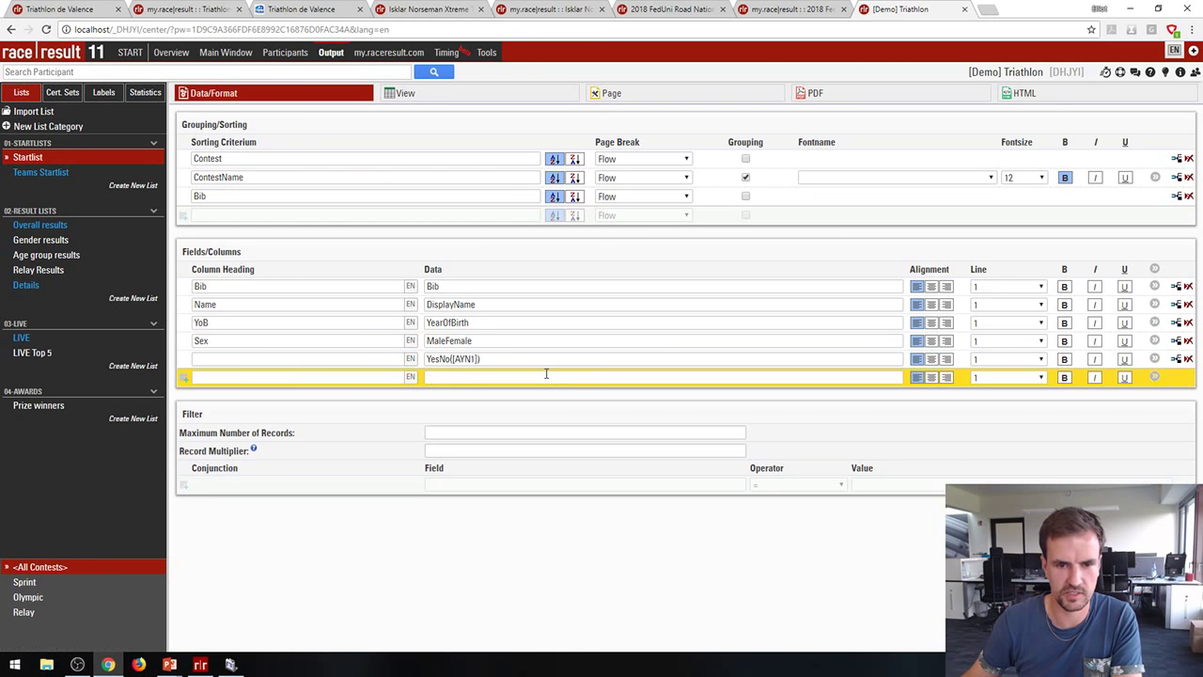
left_click(475, 364)
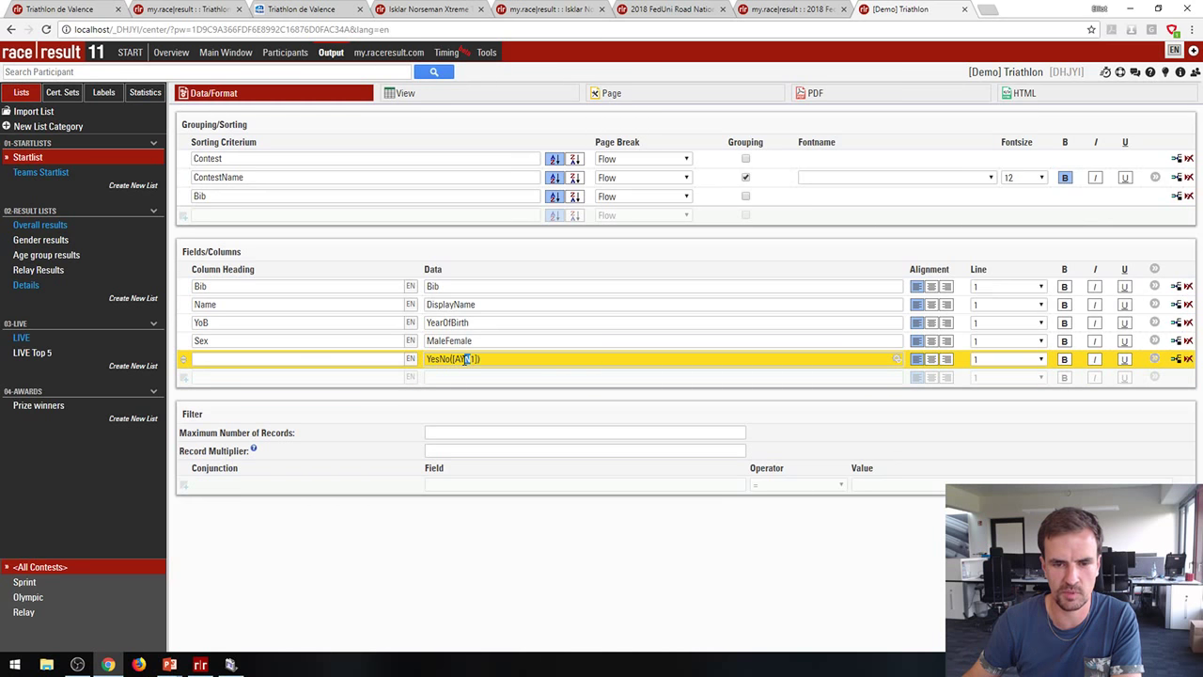
left_click(478, 253)
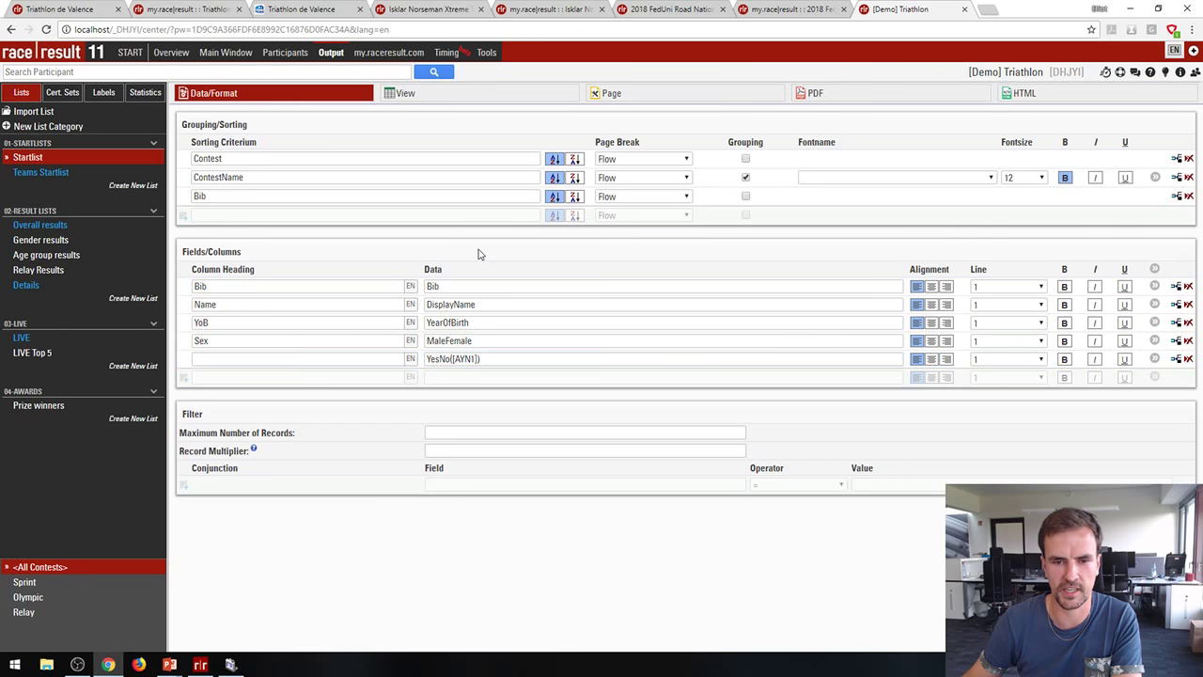
left_click(498, 342)
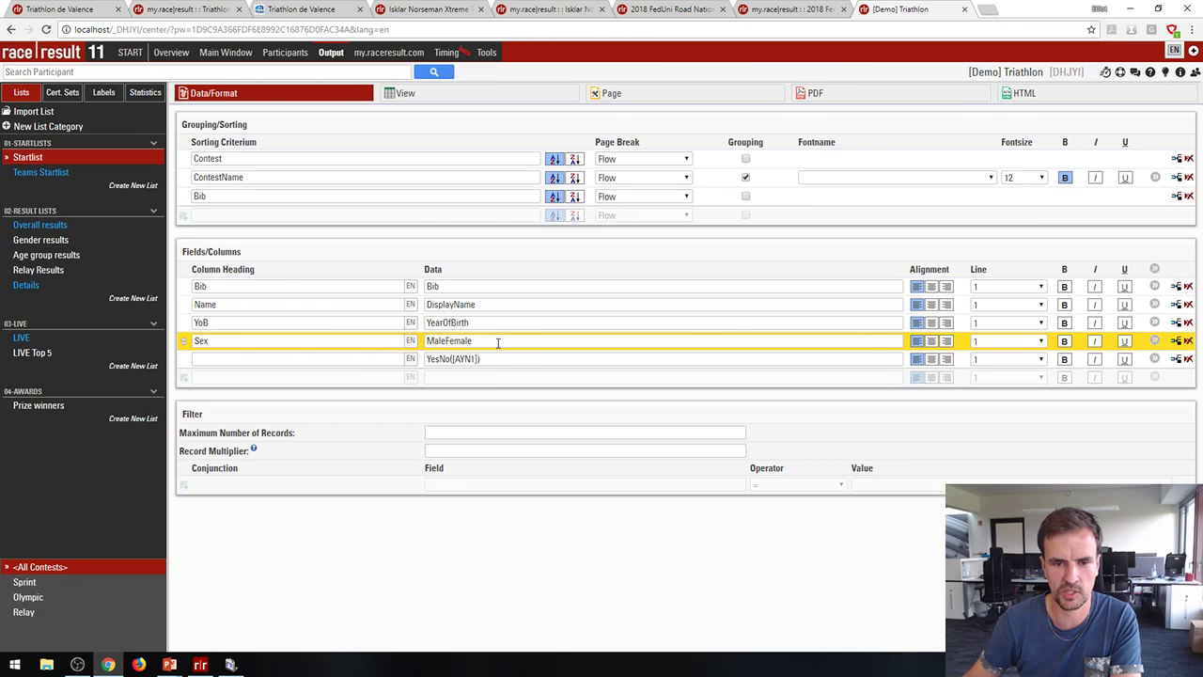
left_click(493, 358)
left_click(472, 375)
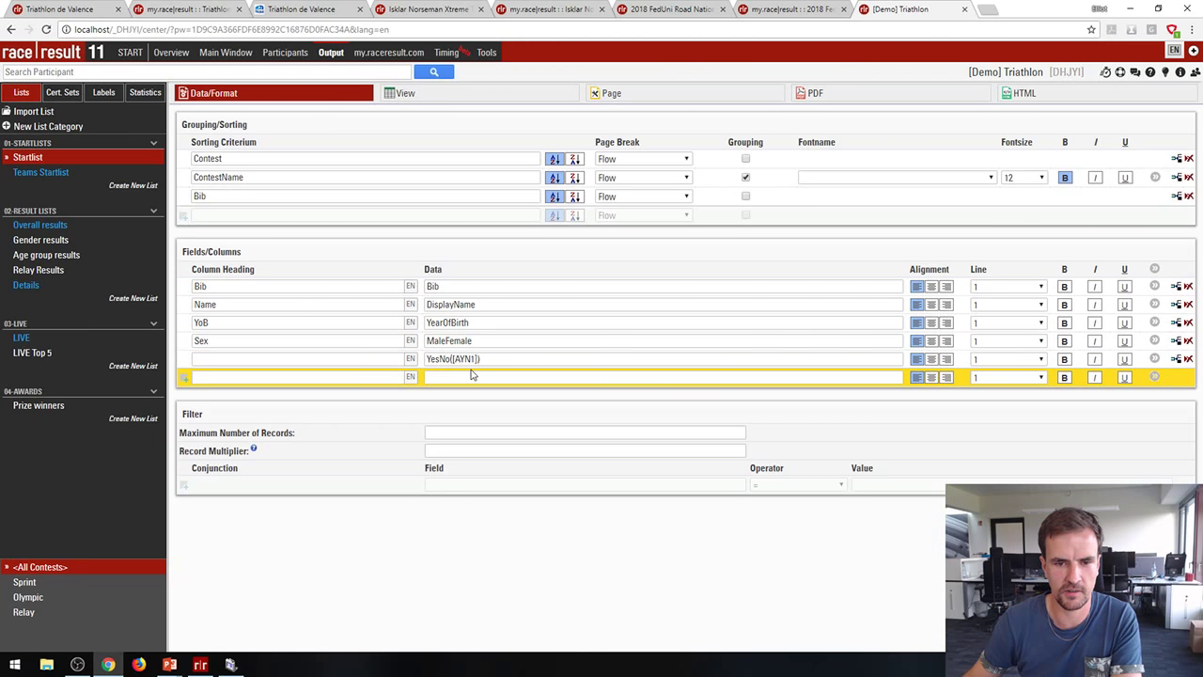
left_click(458, 358)
left_click_drag(454, 358, 473, 359)
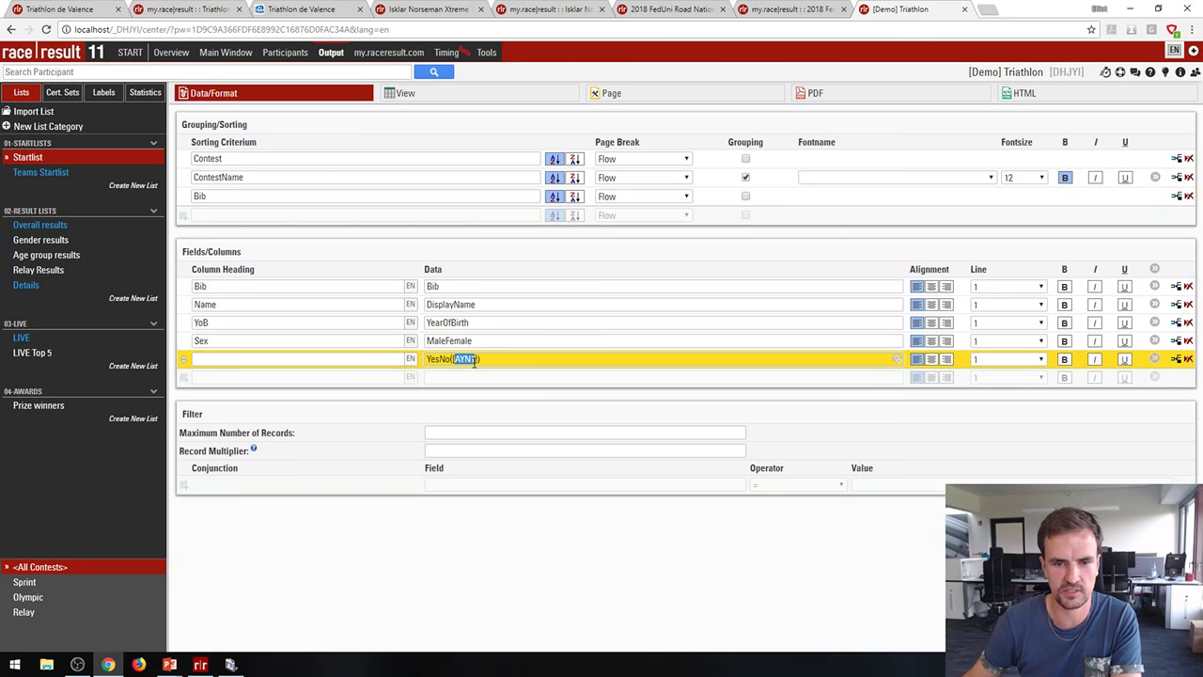
left_click(537, 400)
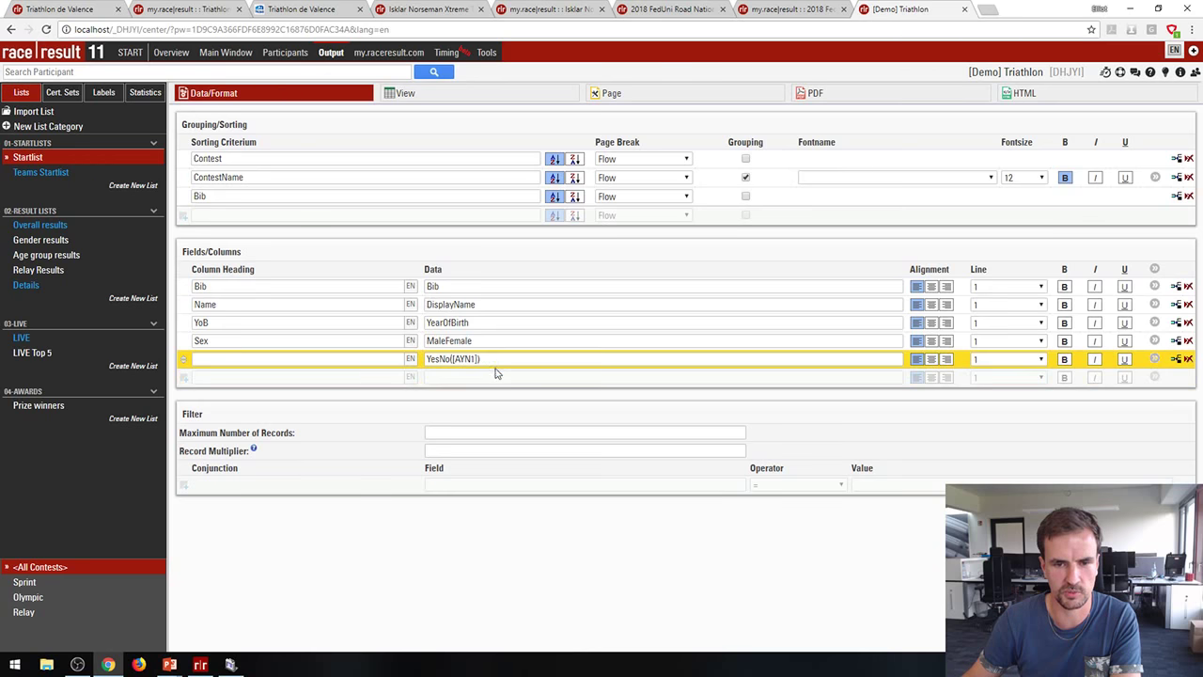
Step: Consult the reference of available fields and functions, and set the last Startlist column's expression to YesNo([TShirt])
left_click(1179, 73)
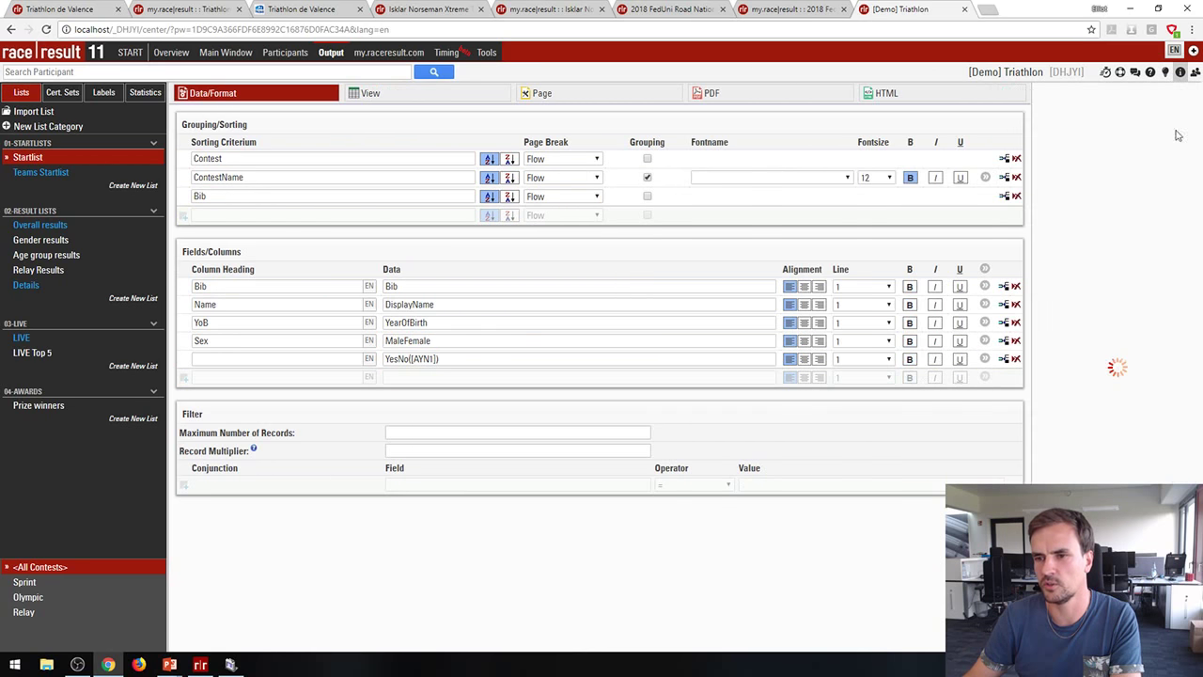
scroll(1109, 220, "down", 3)
scroll(1110, 220, "down", 3)
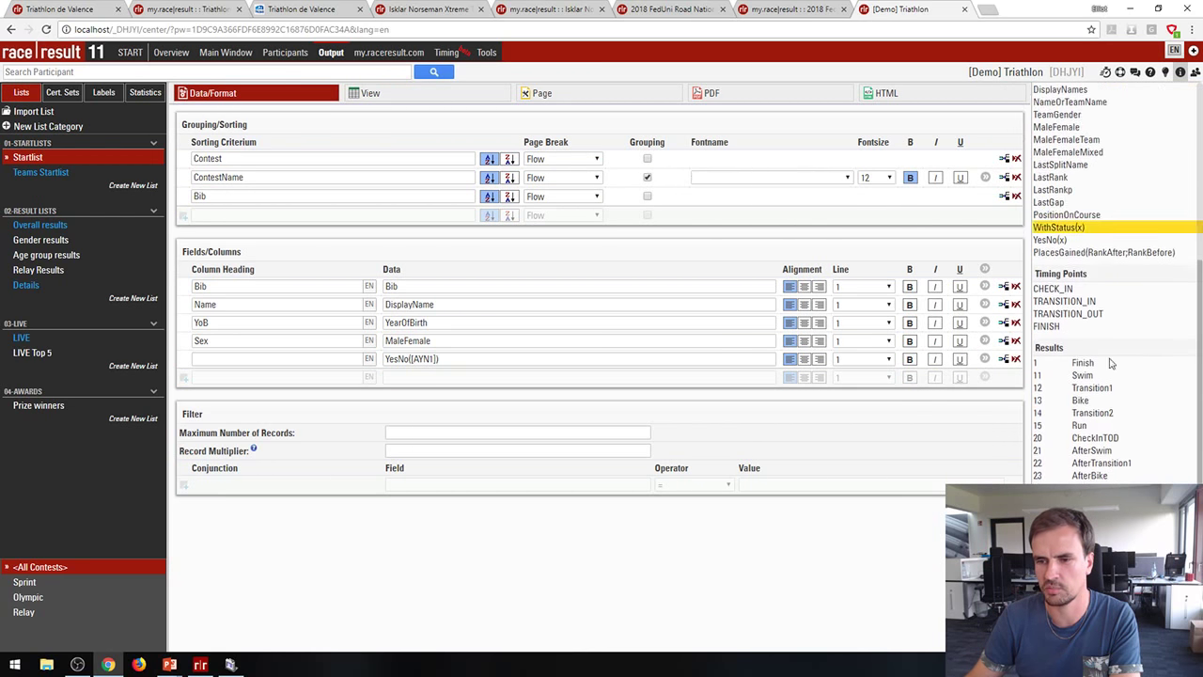
left_click(1180, 73)
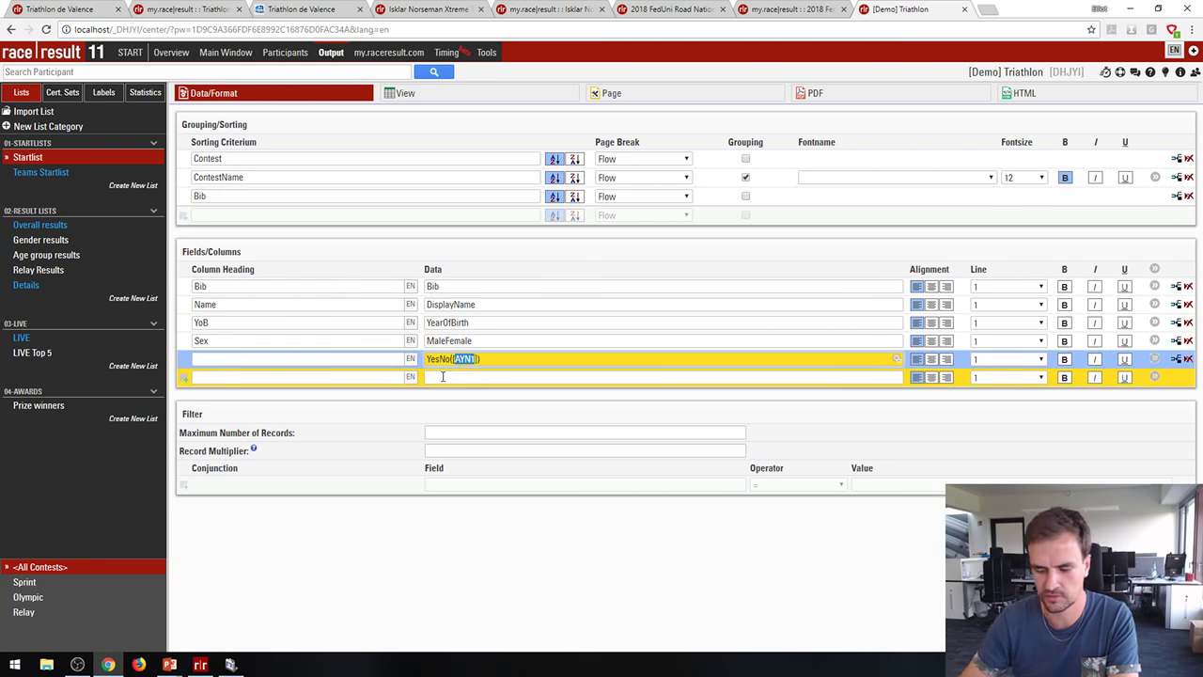
type("TShi")
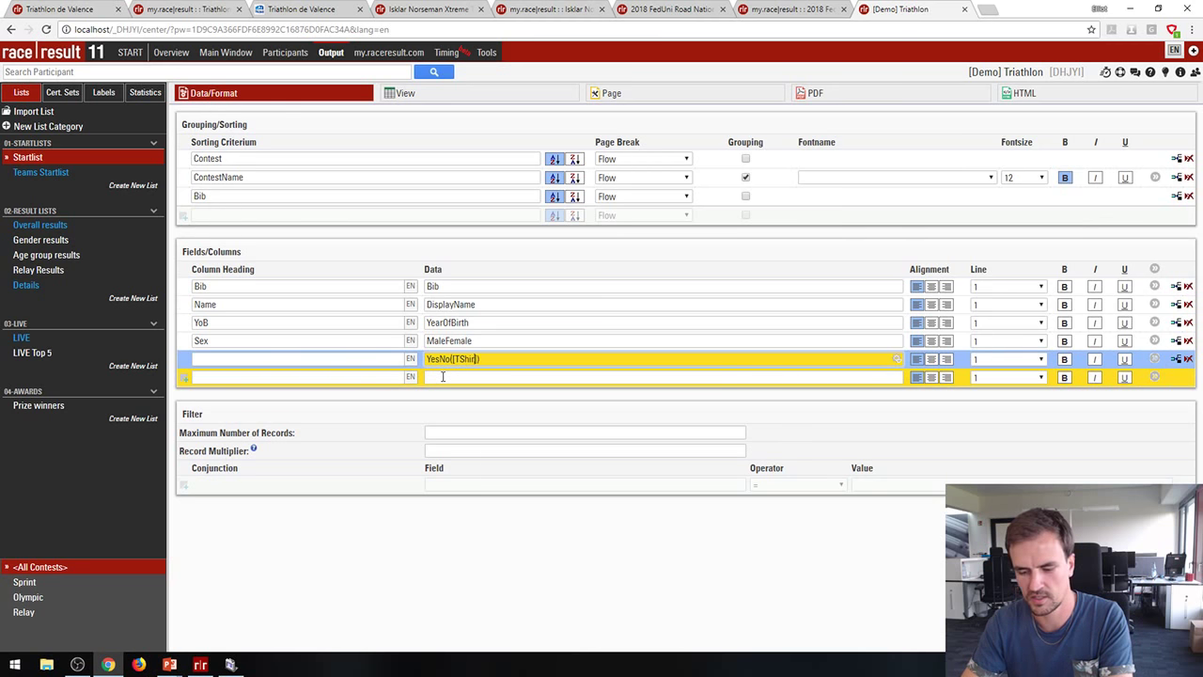
type("rt")
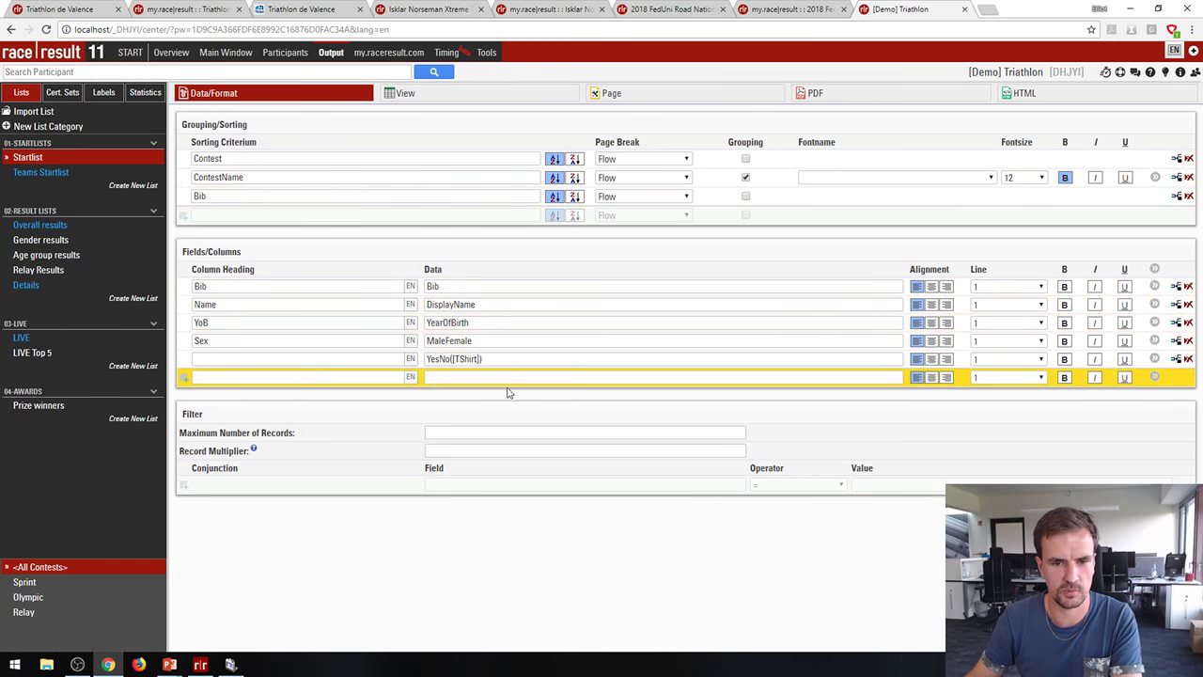
Step: Review the expressions of the event's user-defined fields and functions, including NameOrTeamName and MaleFemaleTeam
left_click(479, 366)
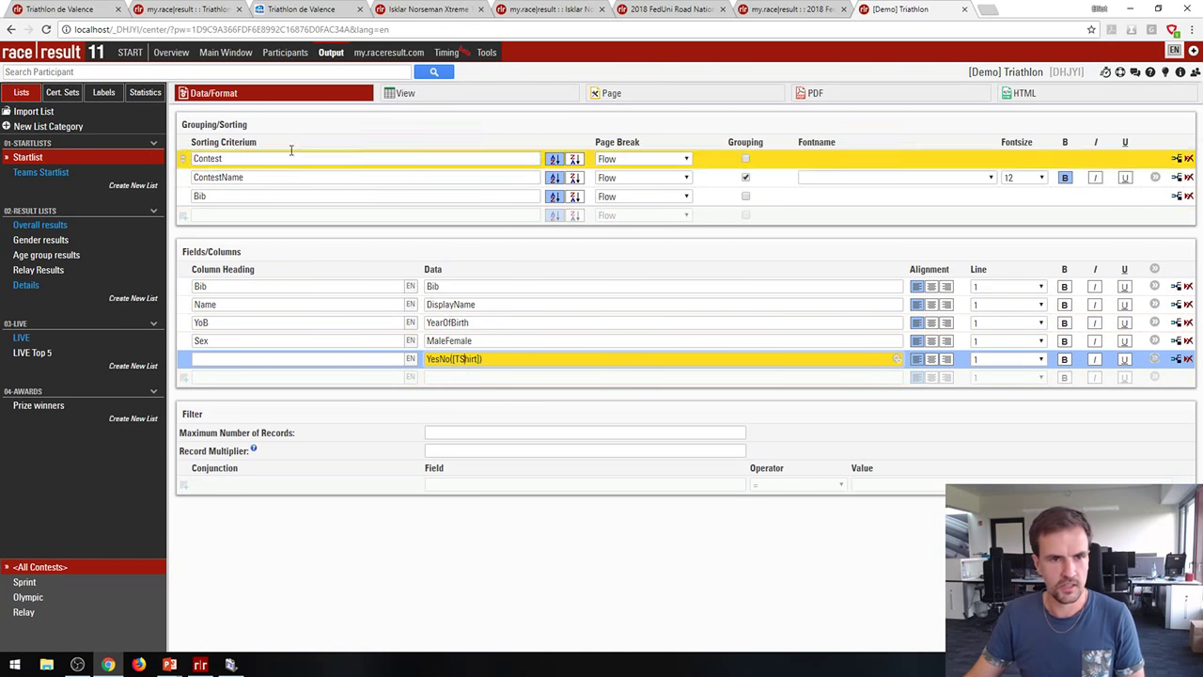
left_click(226, 52)
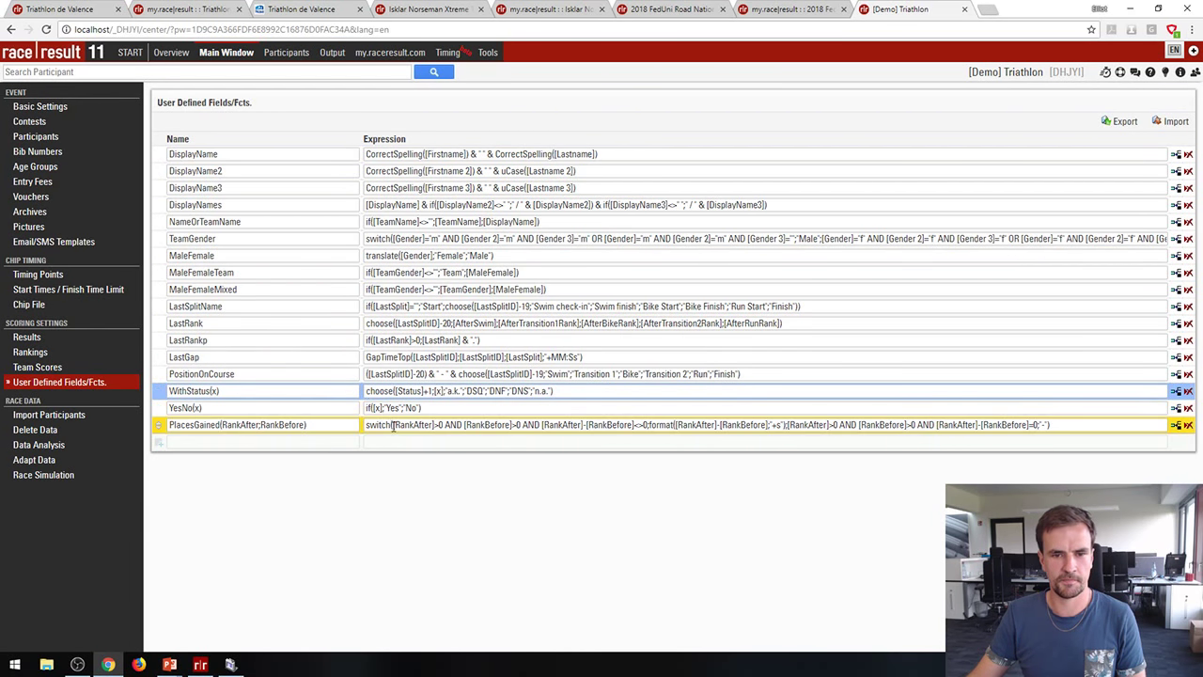
left_click(408, 226)
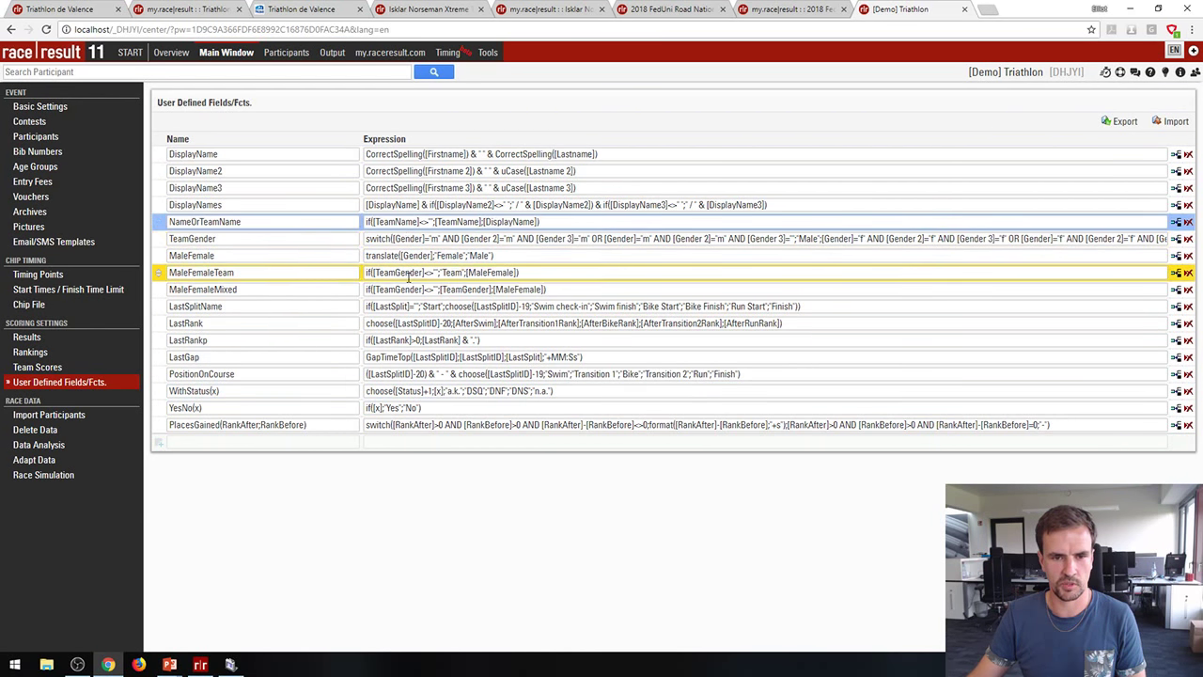
left_click(372, 495)
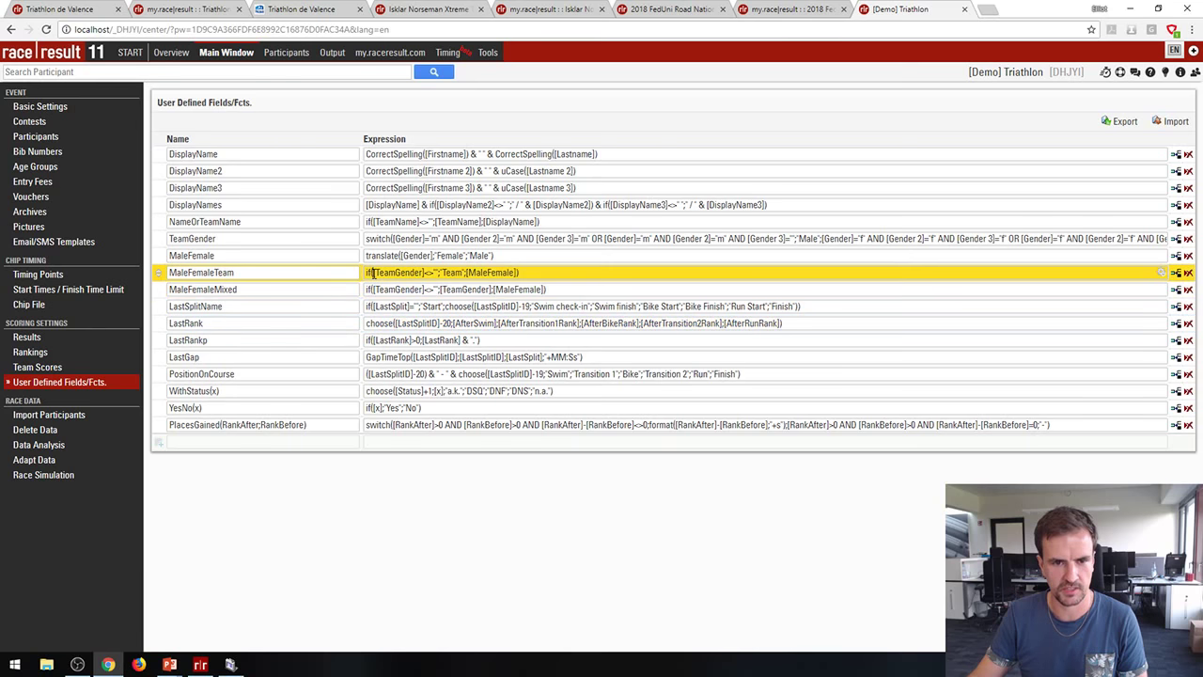
left_click(373, 273)
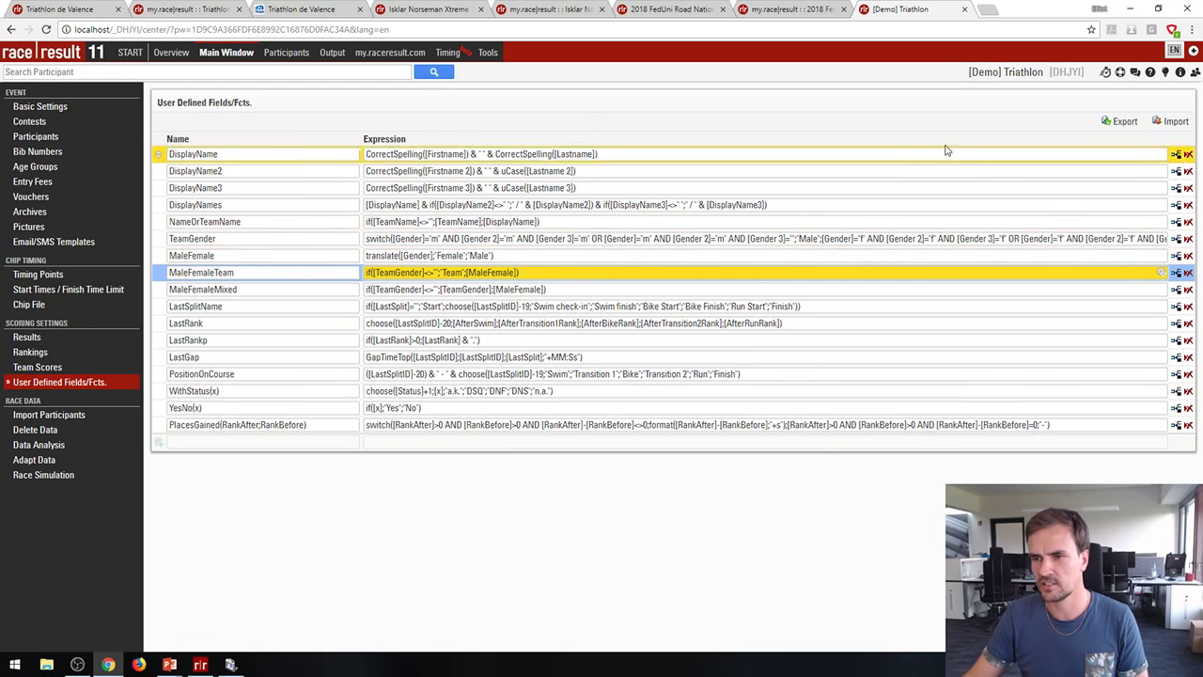
Step: Show the Knowledge Base alongside the settings and read its article on User Defined Fields
left_click(1120, 73)
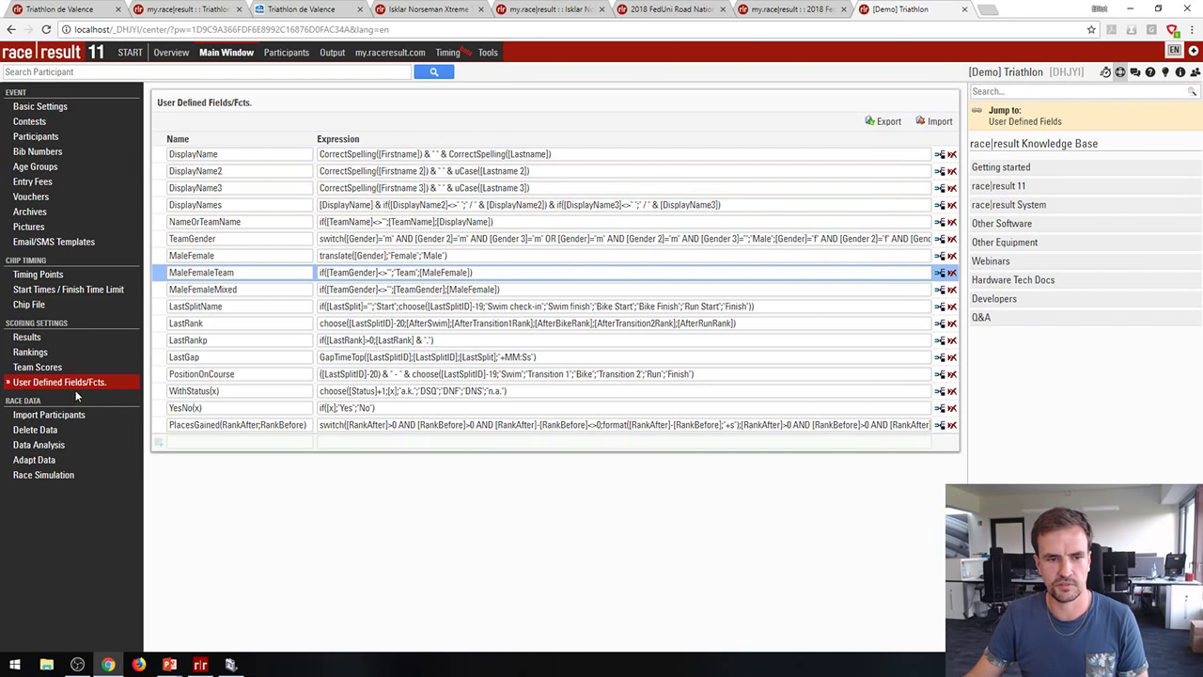
left_click(683, 279)
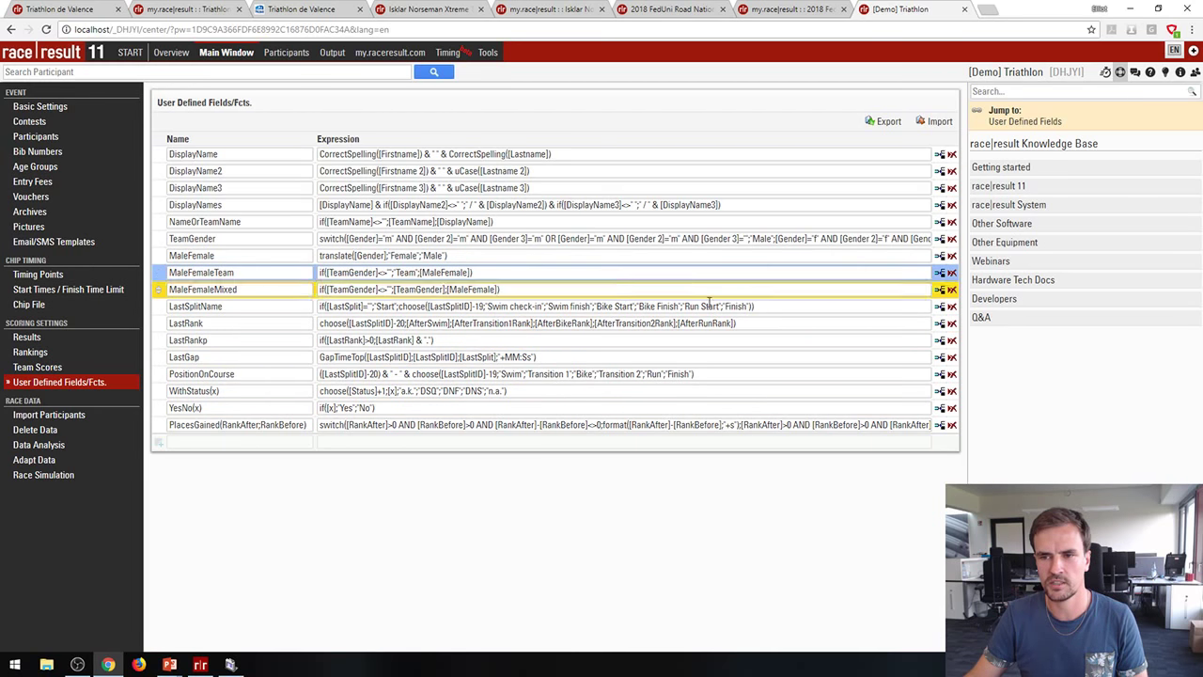
left_click(1031, 127)
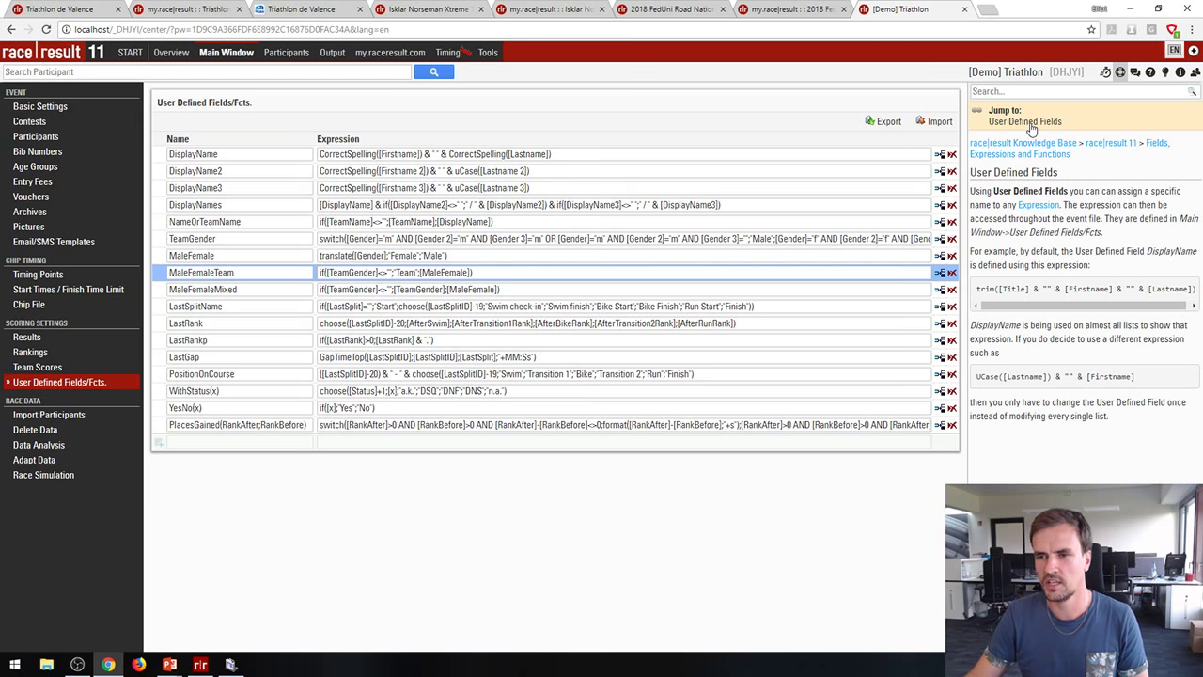
Step: Examine the Knowledge Base page on Fields, Expressions and Functions, expanding Fields and reading through to the comparison and logical operators
left_click(1153, 147)
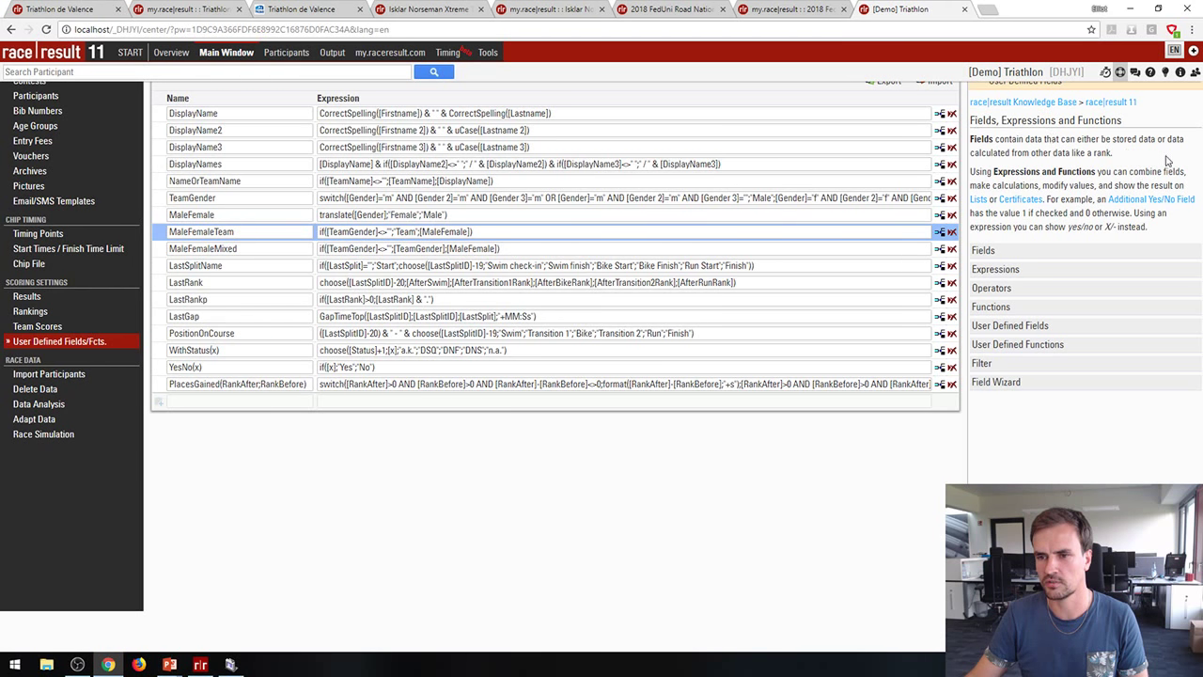
left_click(1010, 254)
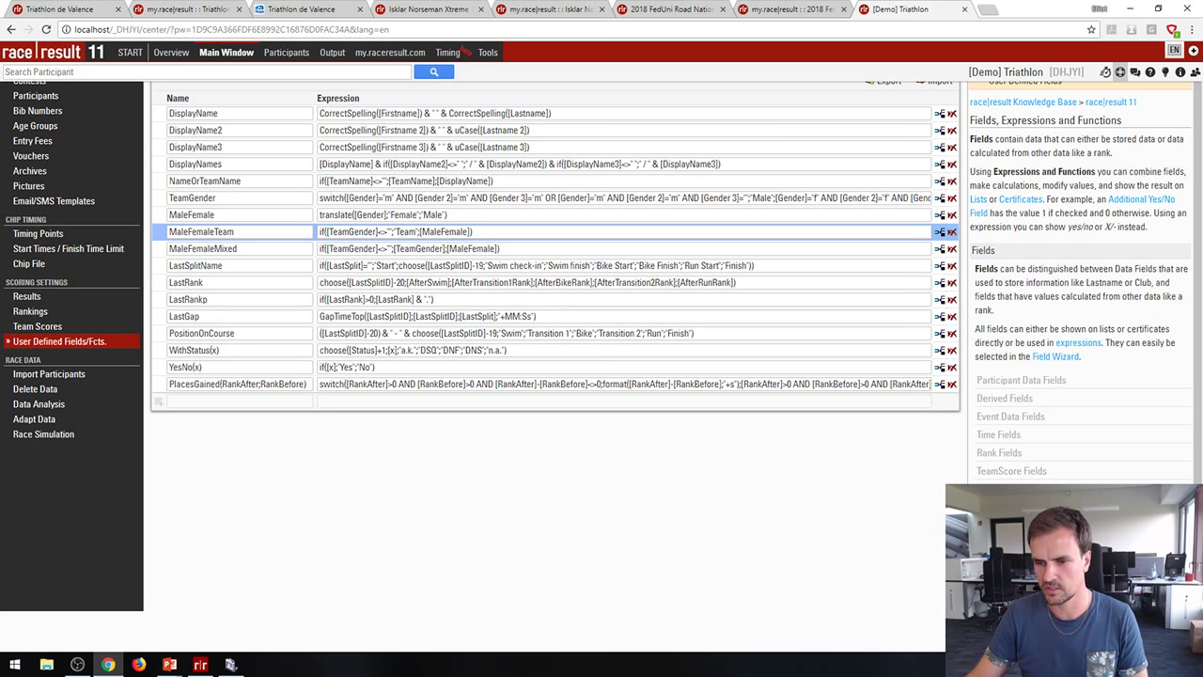
scroll(1050, 437, "down", 1)
scroll(1050, 437, "down", 2)
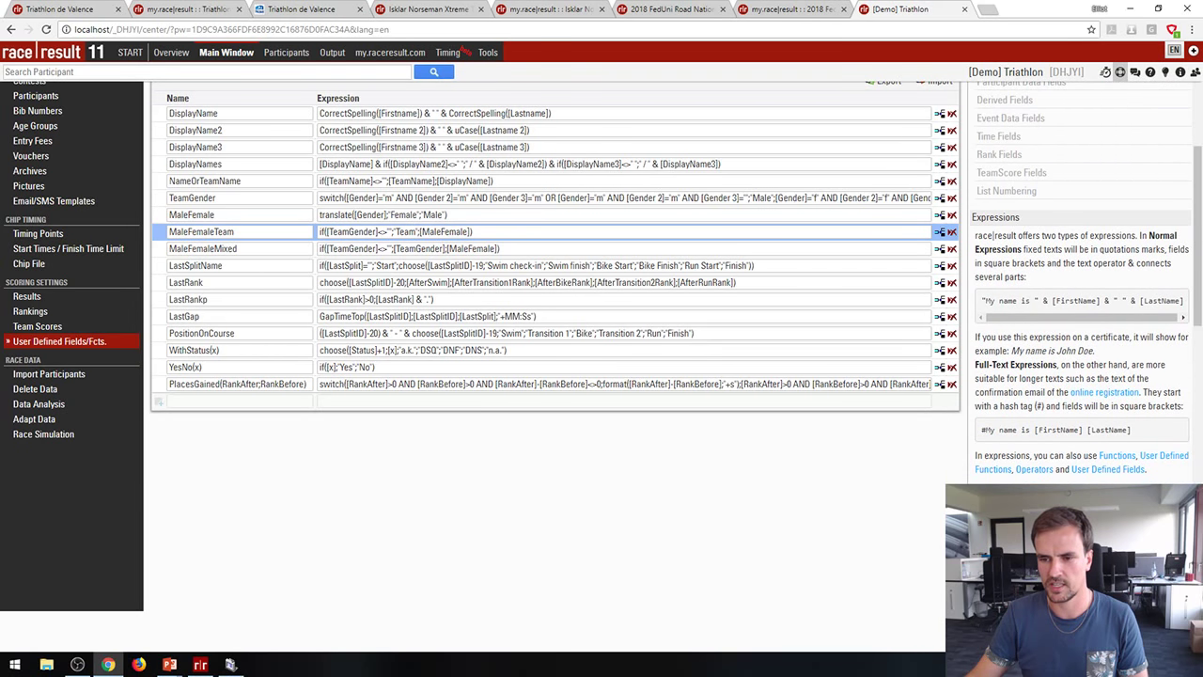
scroll(1039, 475, "down", 2)
scroll(1039, 475, "down", 5)
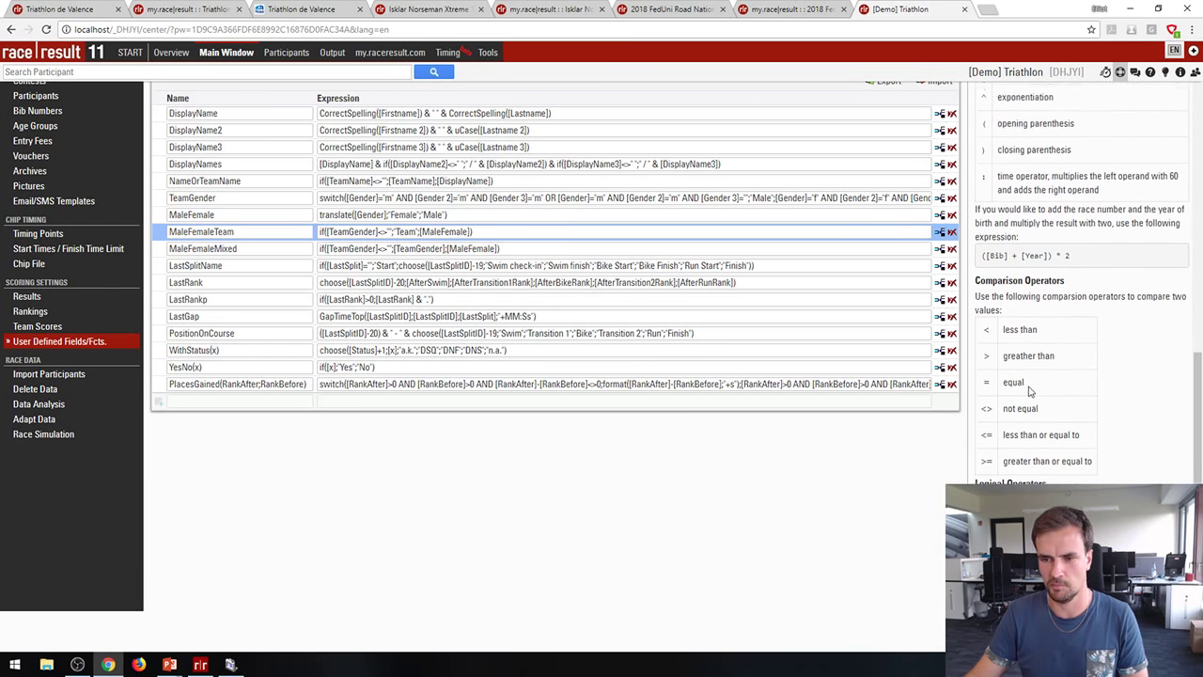
scroll(1030, 393, "down", 2)
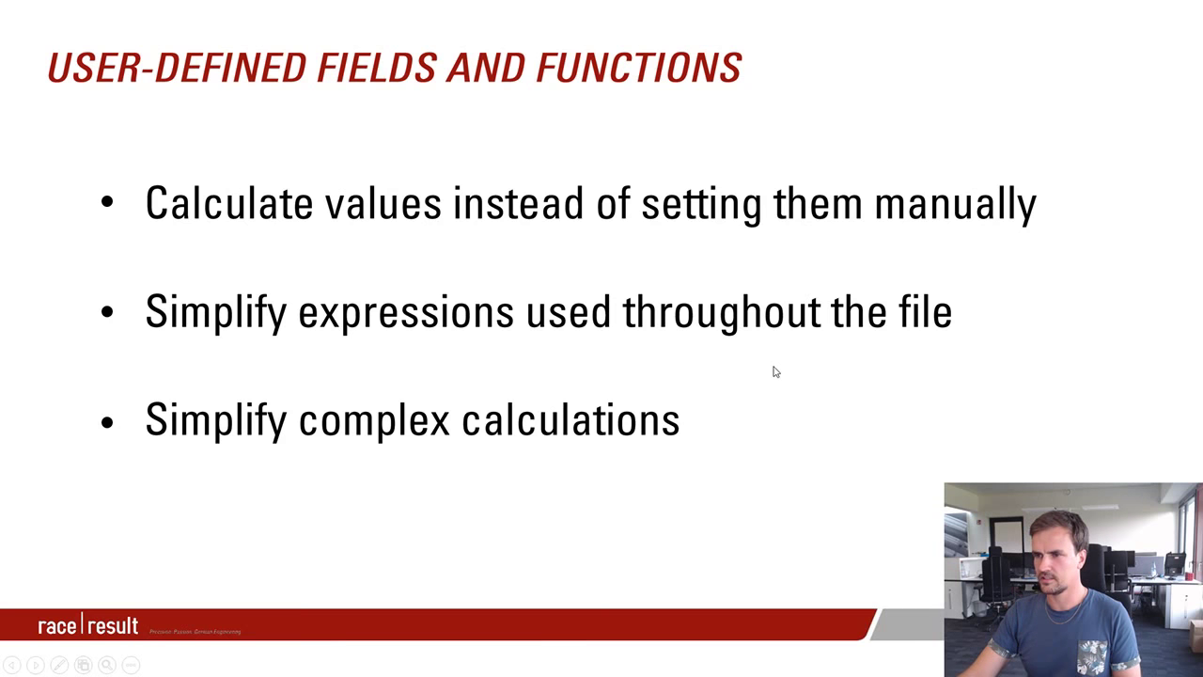
left_click(589, 255)
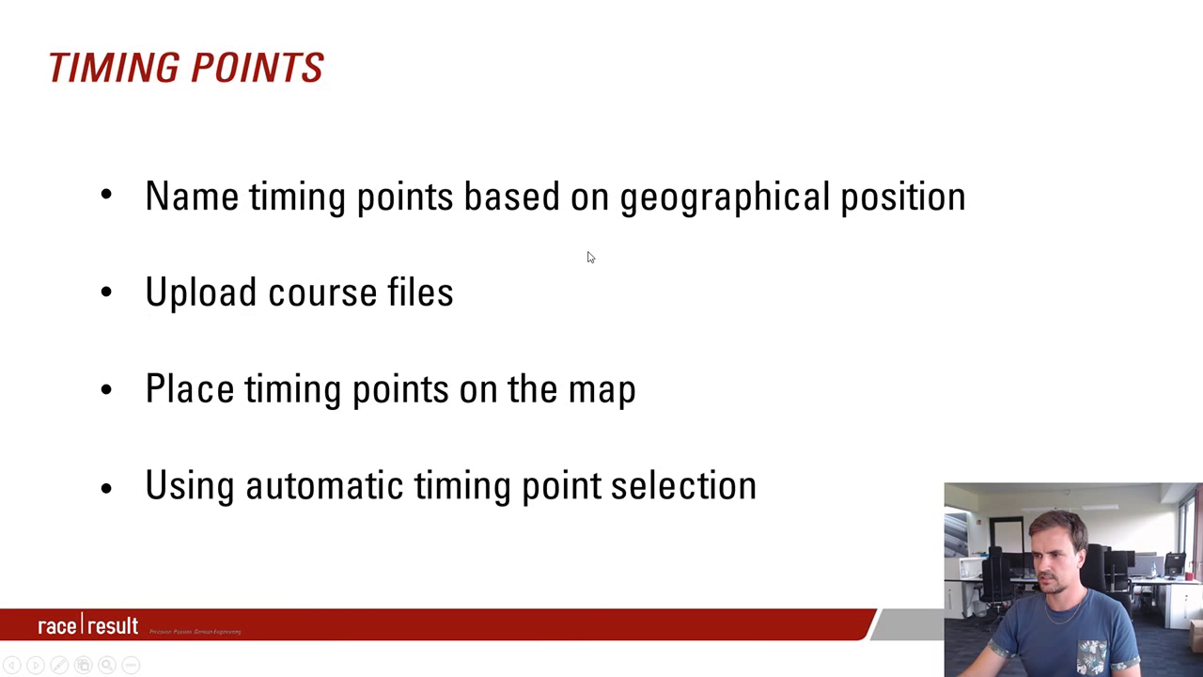
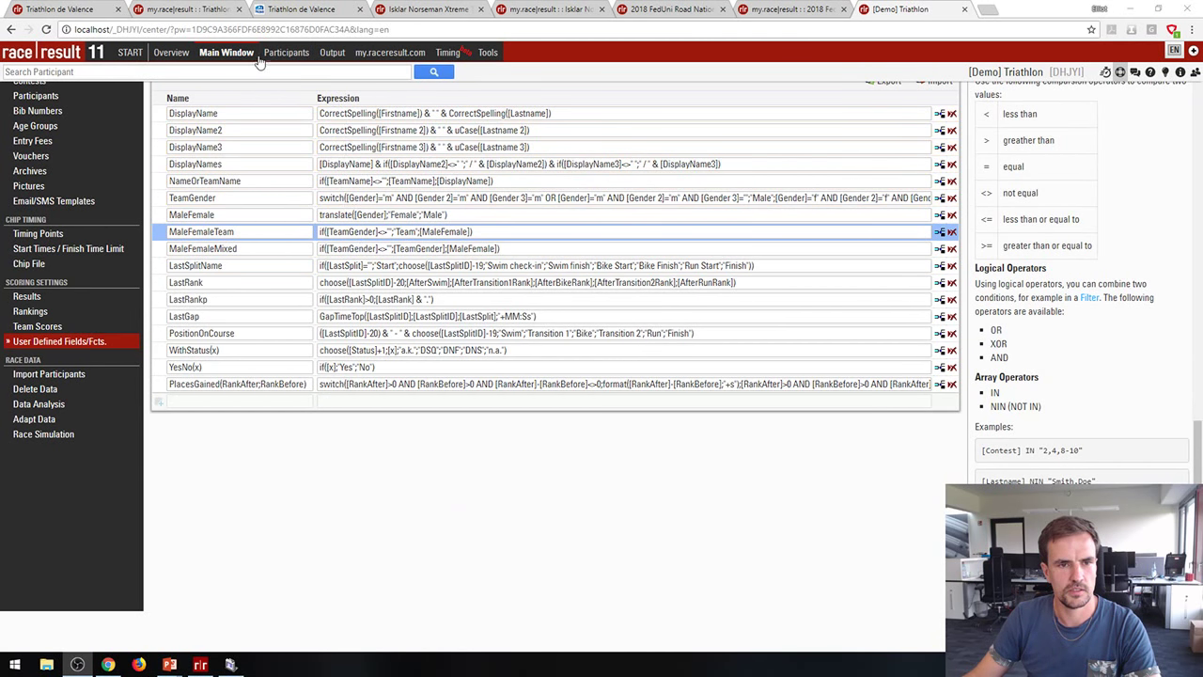
Step: Go to the Timing Points settings, hide the Knowledge Base, and review the names CHECK_IN, TRANSITION_IN, TRANSITION_OUT and FINISH
left_click(42, 234)
left_click(1120, 71)
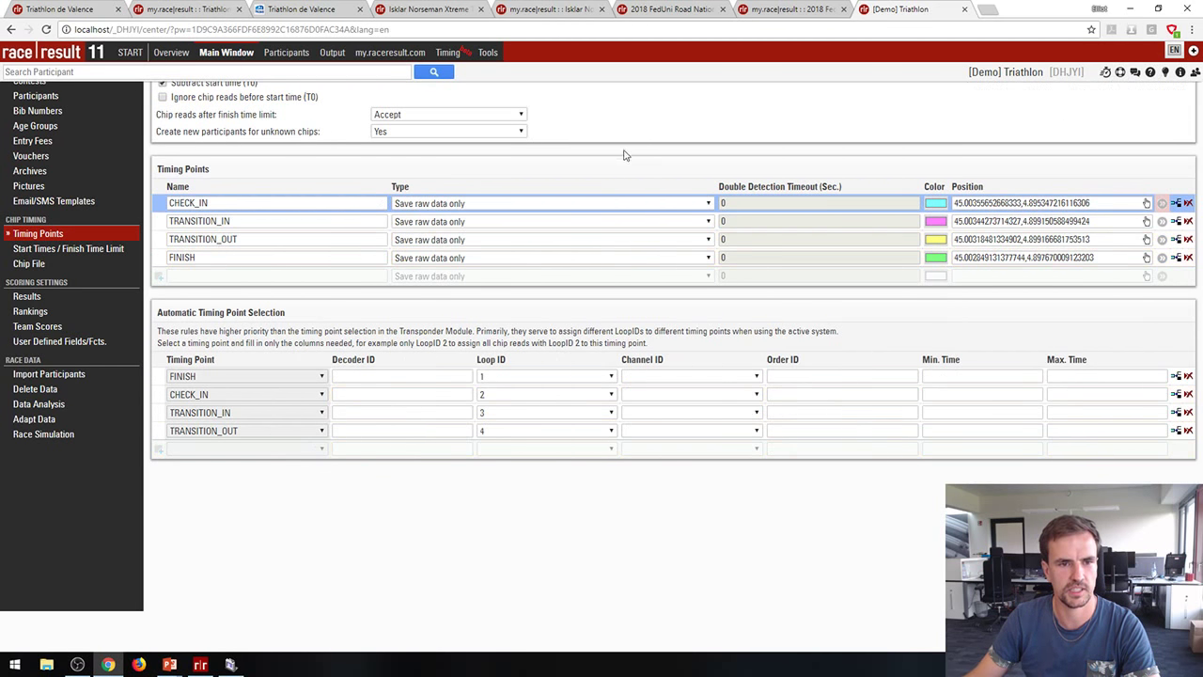
left_click(216, 203)
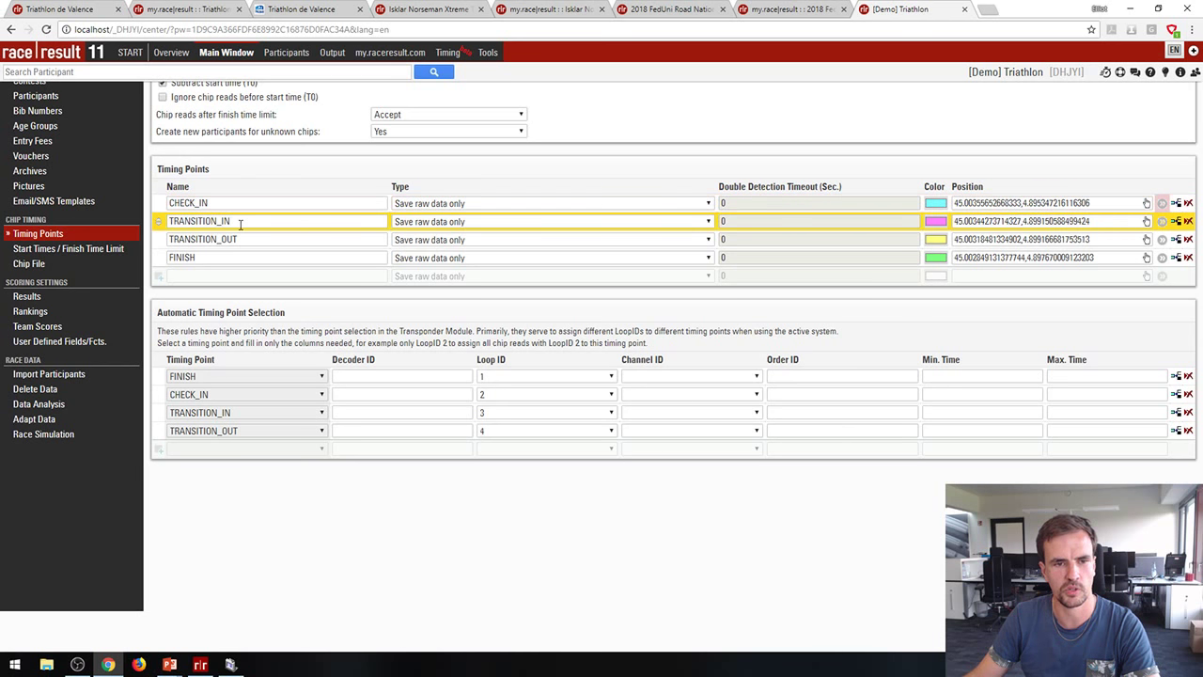
left_click_drag(241, 223, 220, 223)
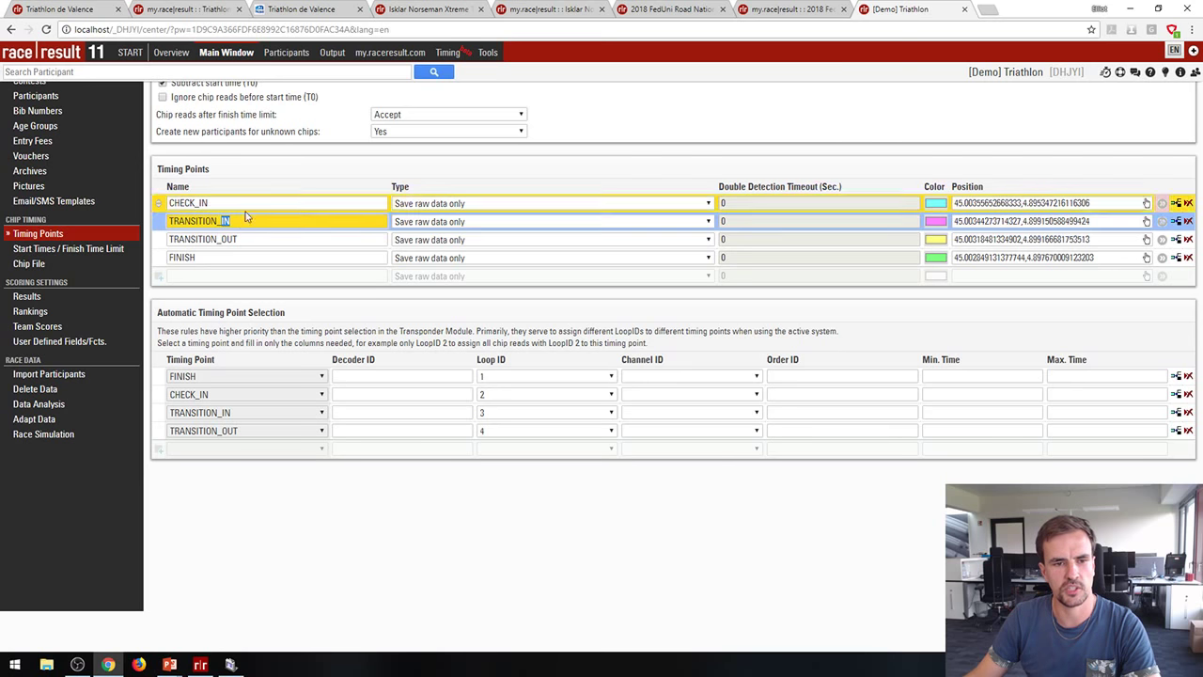
left_click(238, 239)
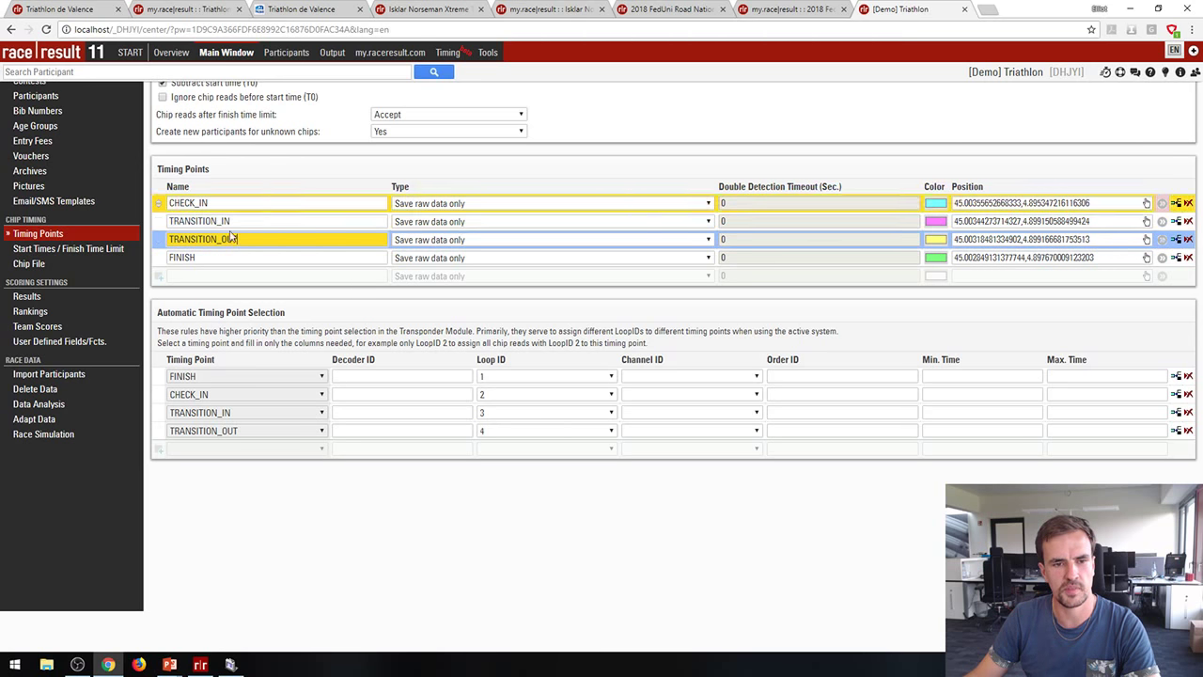
left_click(201, 260)
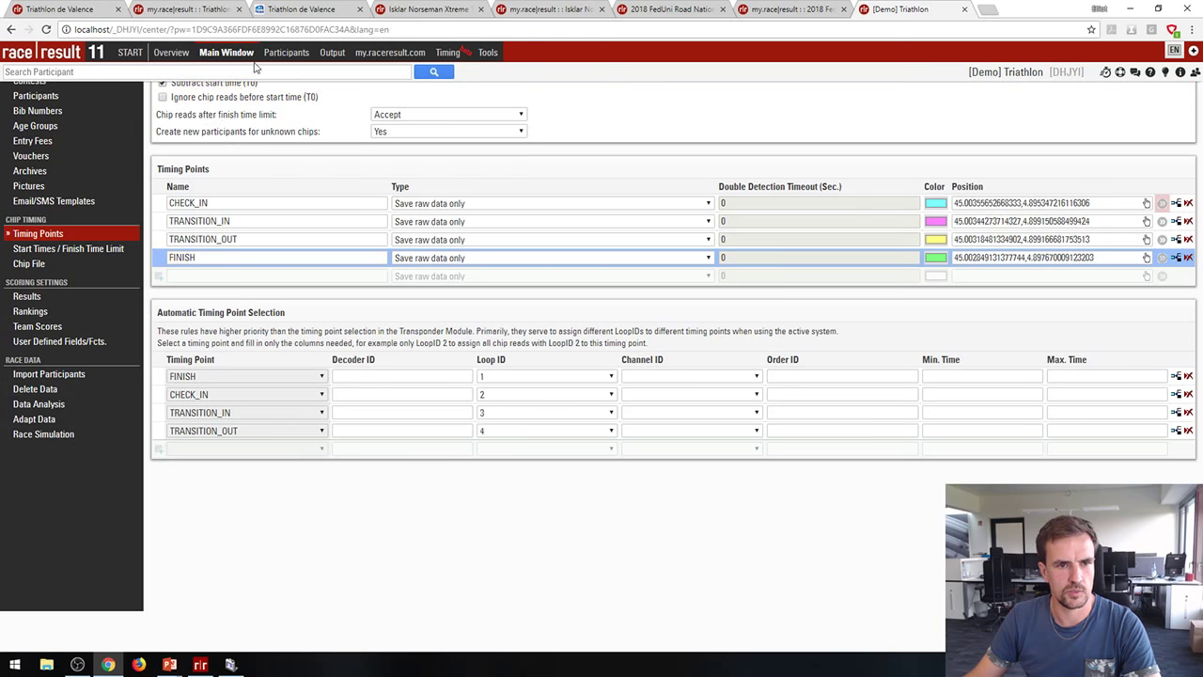
Step: Reload the event page in the browser
left_click(186, 33)
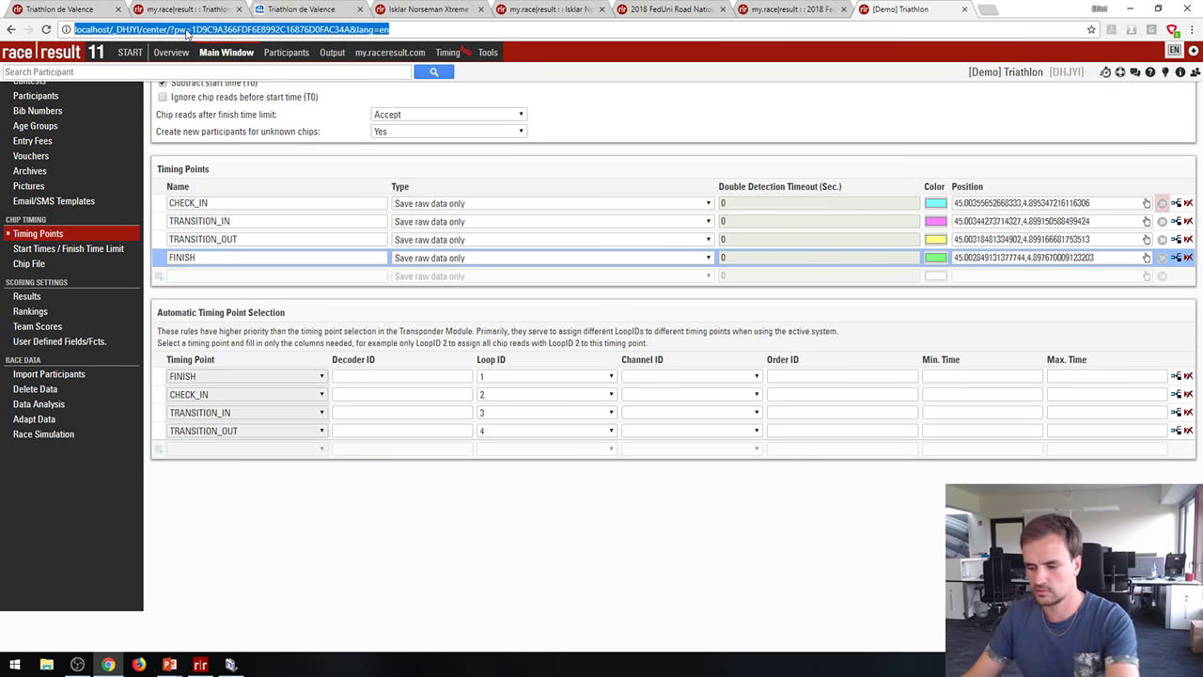
key("Return")
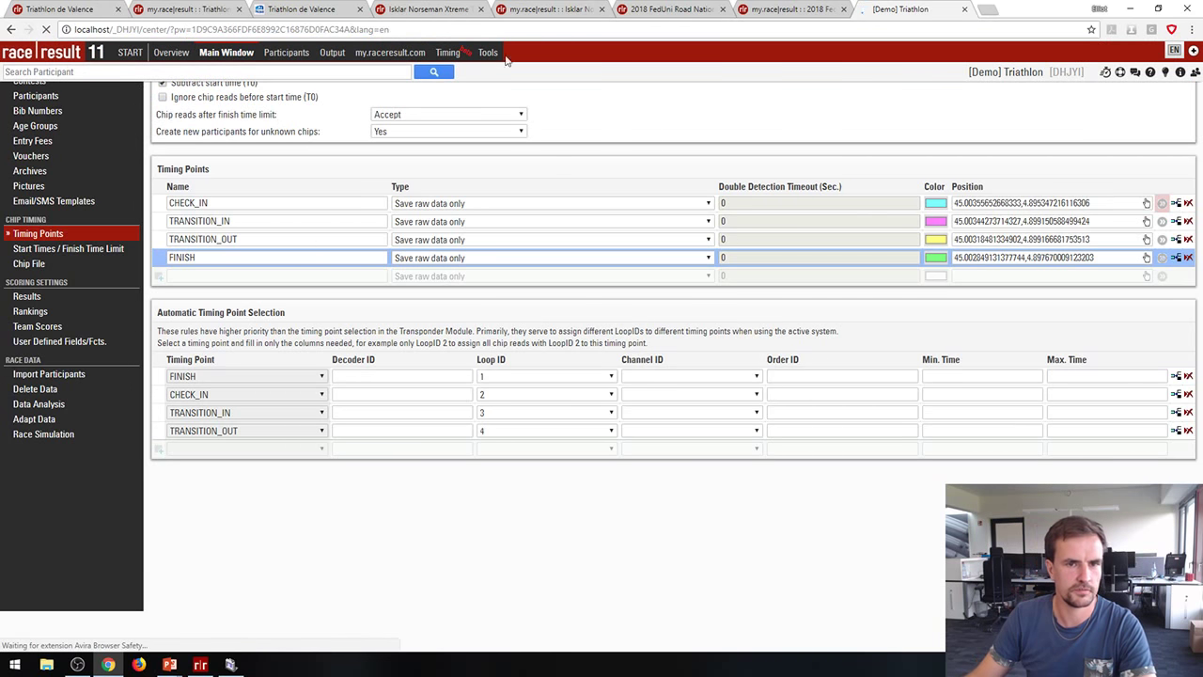
left_click(459, 29)
key("Return")
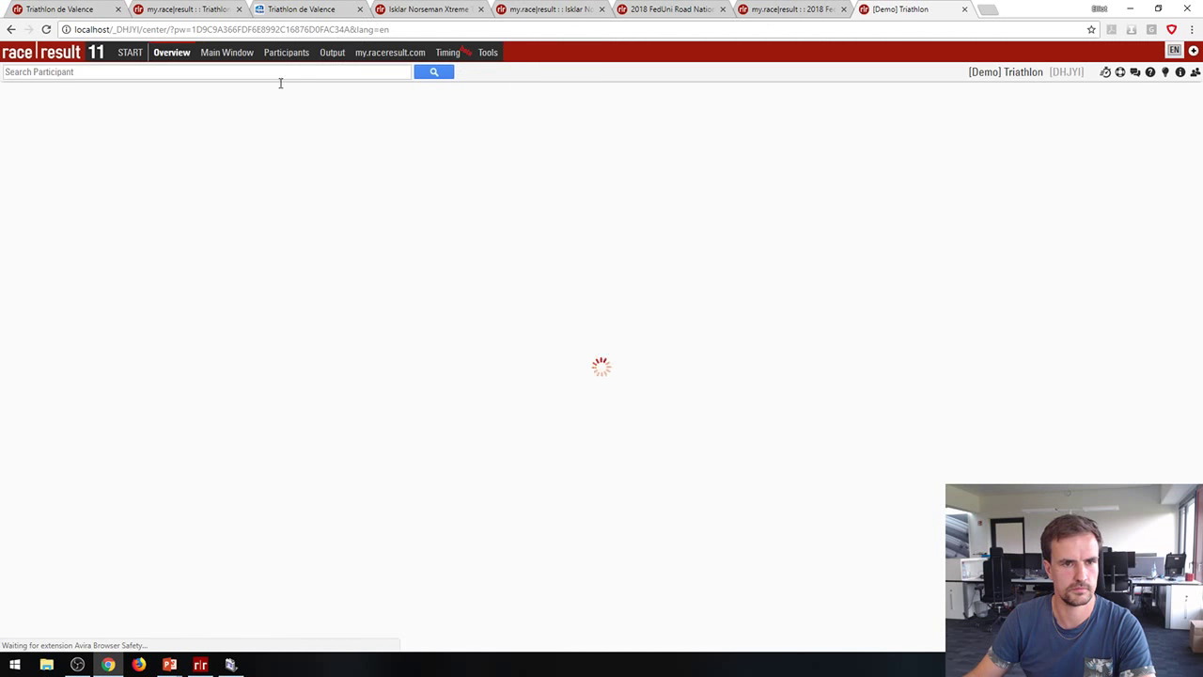
Step: Check the settings and GPX course files of the Sprint, Olympic and Relay contests
left_click(230, 54)
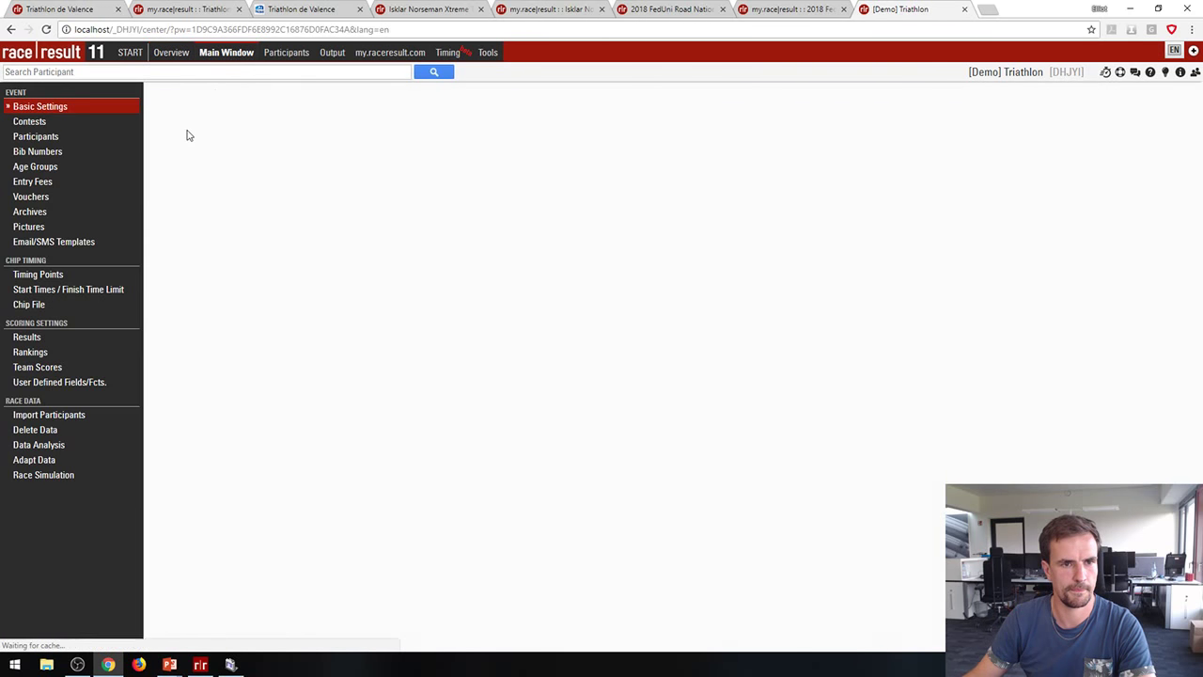
left_click(47, 122)
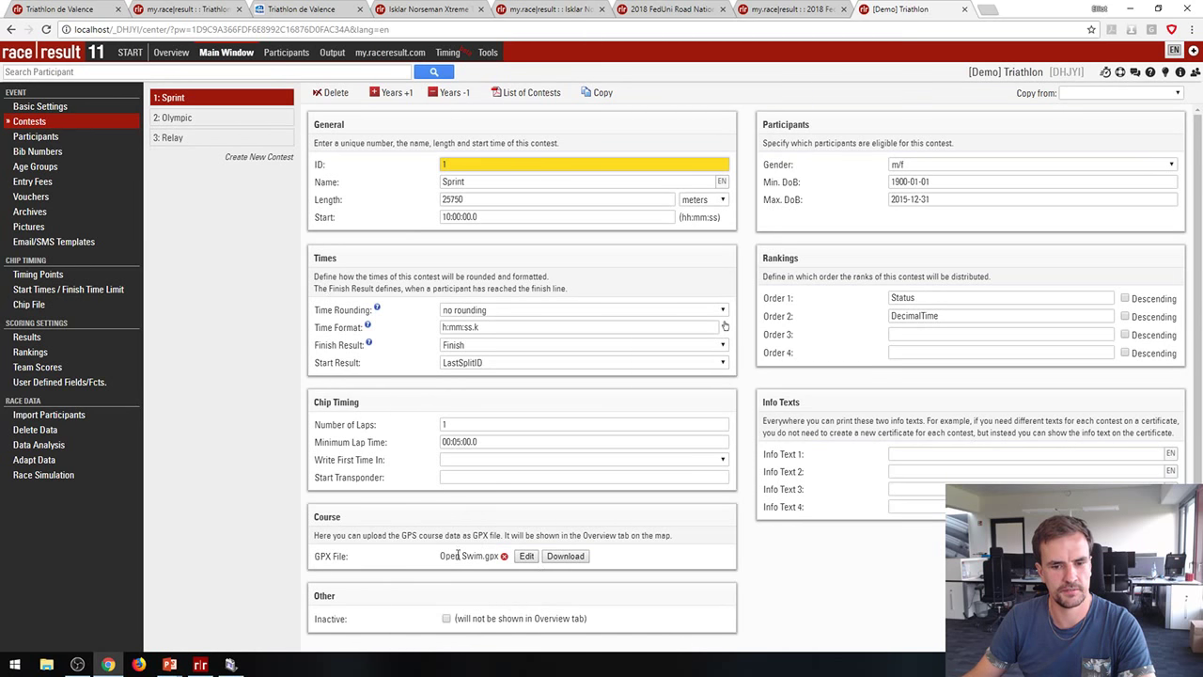
left_click(199, 120)
left_click(199, 141)
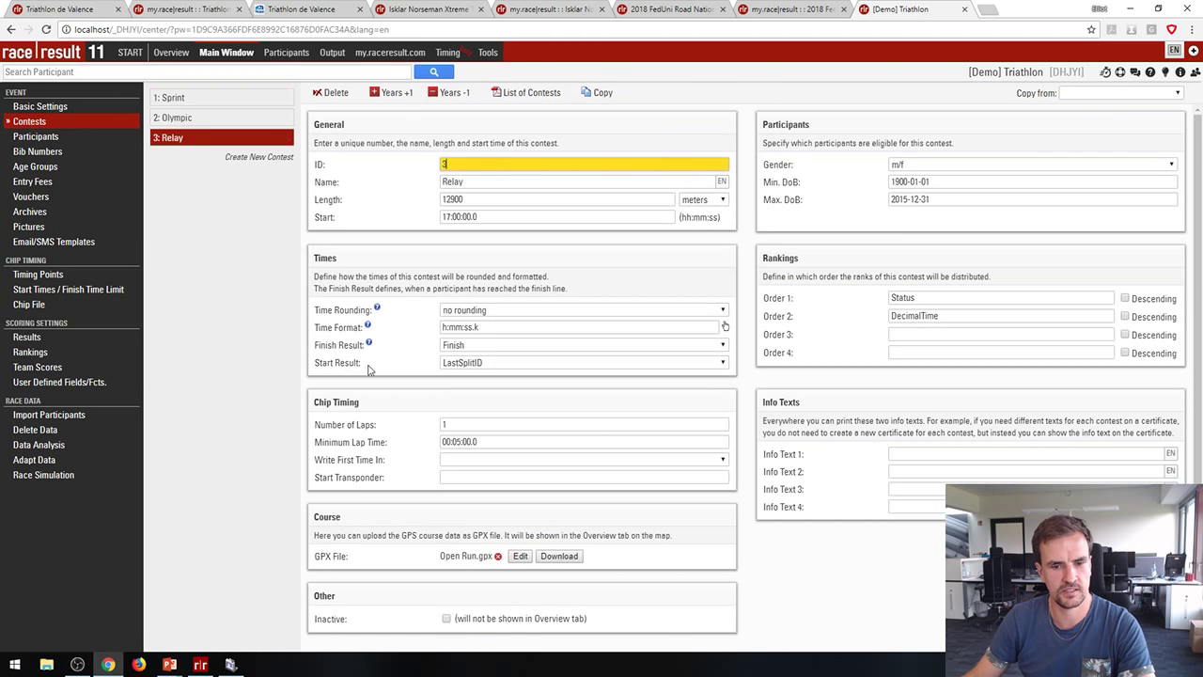
Step: Inspect the course map in the event overview closely around the finish and transition timing points
left_click(173, 53)
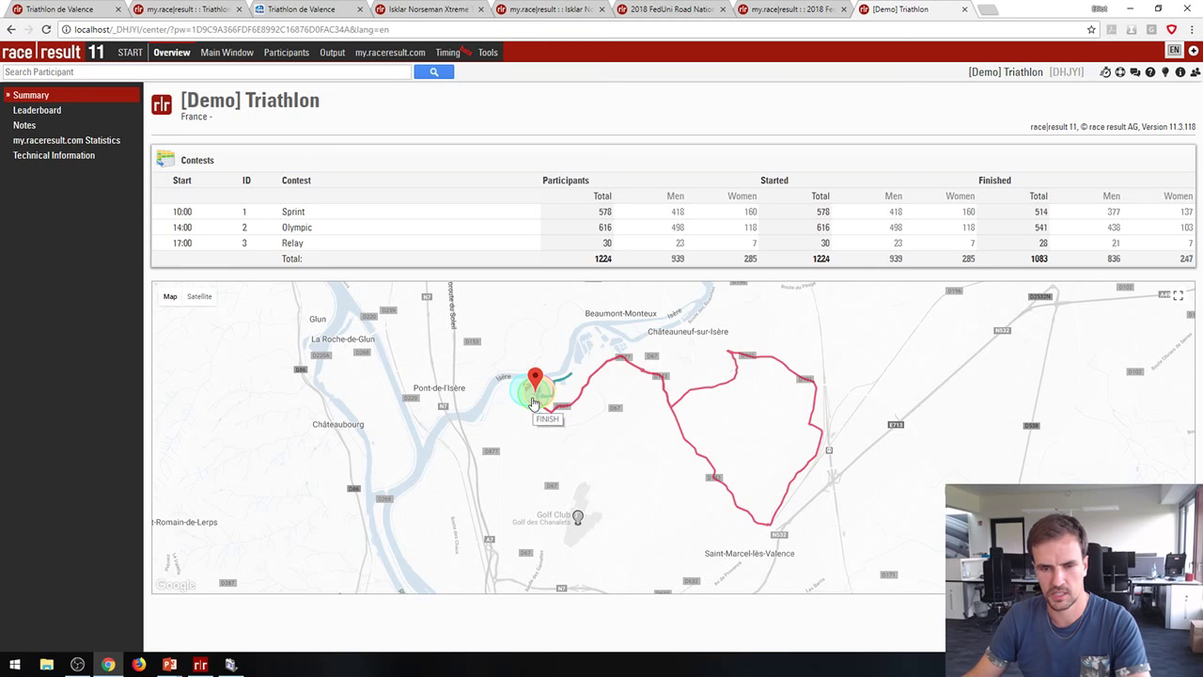
scroll(533, 402, "up", 4)
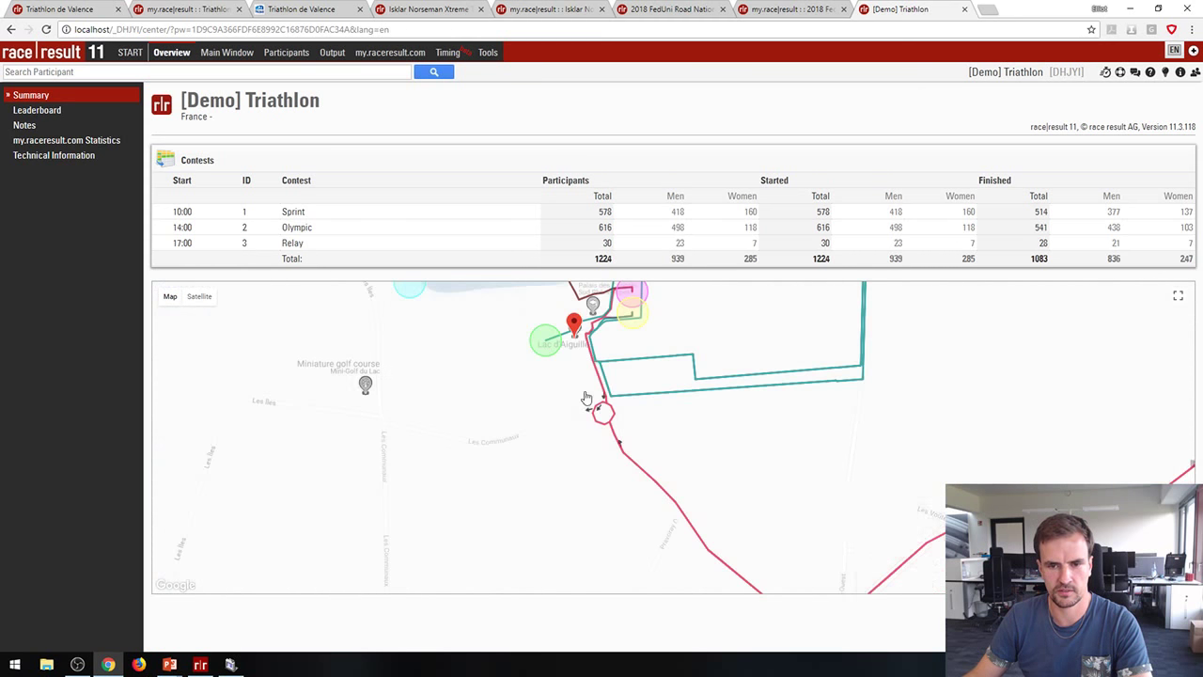
left_click_drag(585, 399, 573, 486)
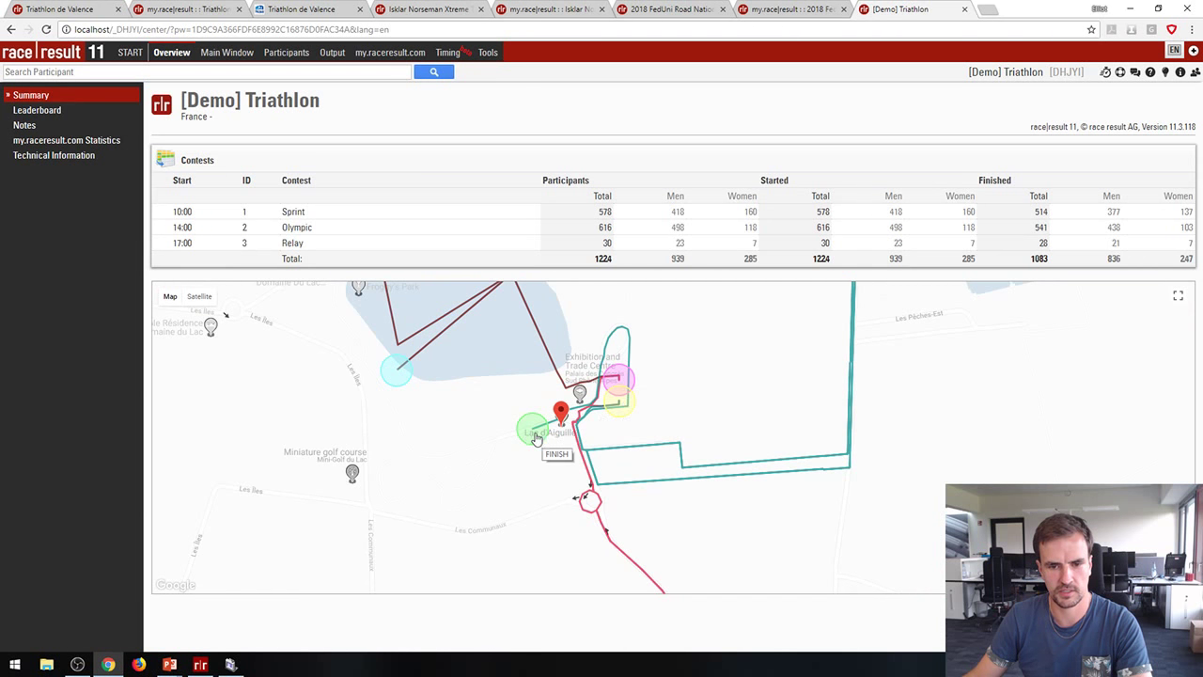
Step: Inspect the CHECK_IN timing point's map location up close from the Timing Points settings, and close the location picker
left_click(222, 53)
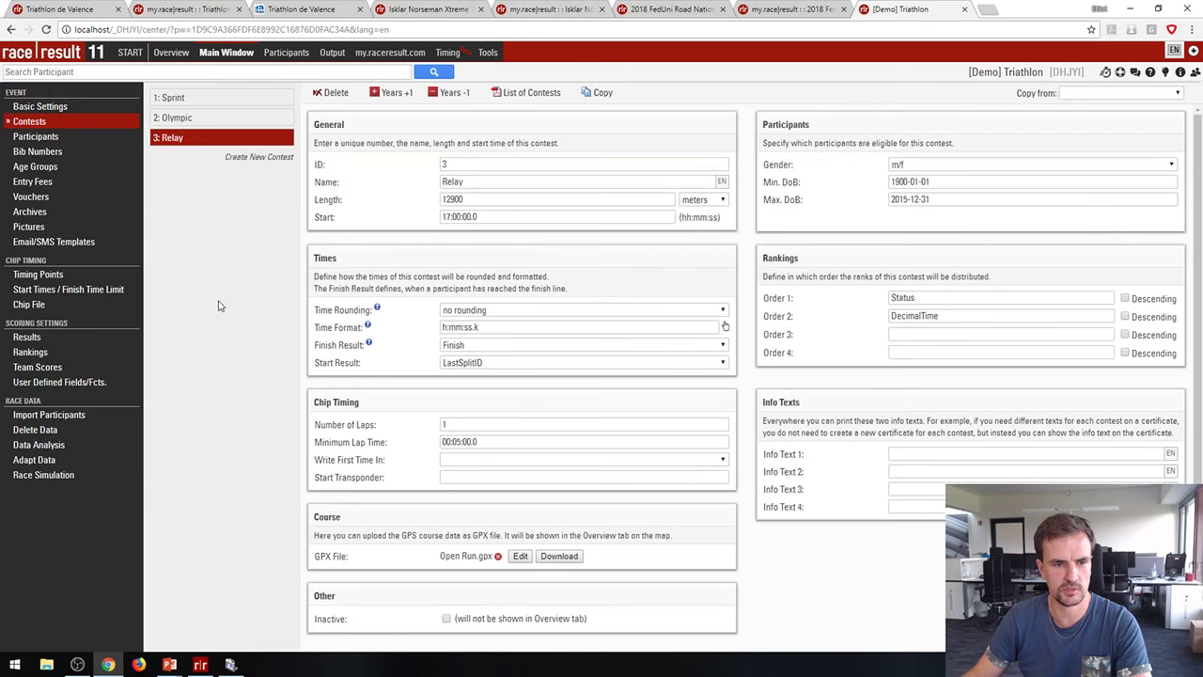
left_click(43, 274)
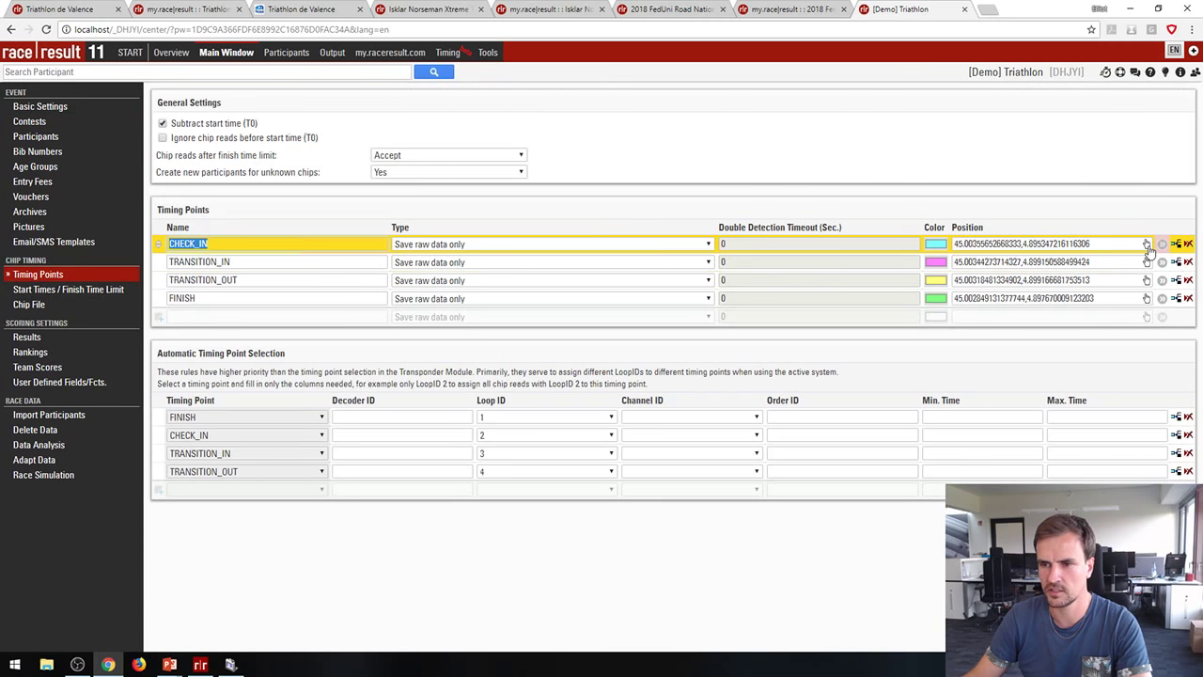
left_click(1147, 245)
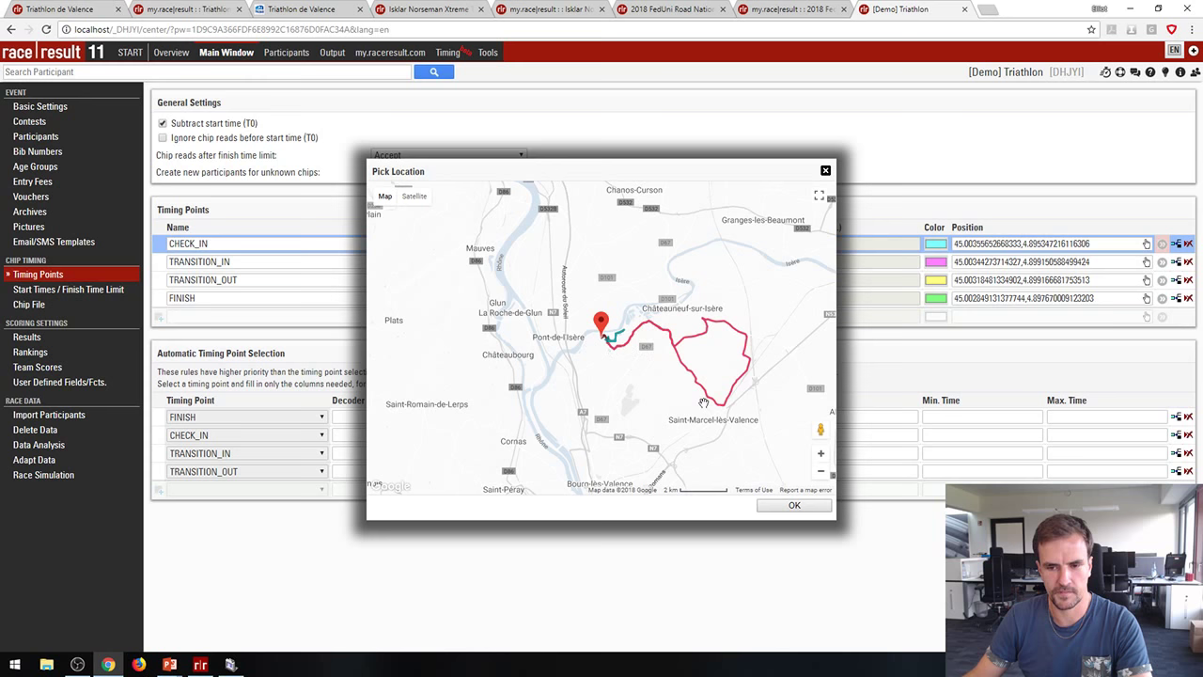
left_click(821, 454)
left_click(820, 453)
left_click(820, 454)
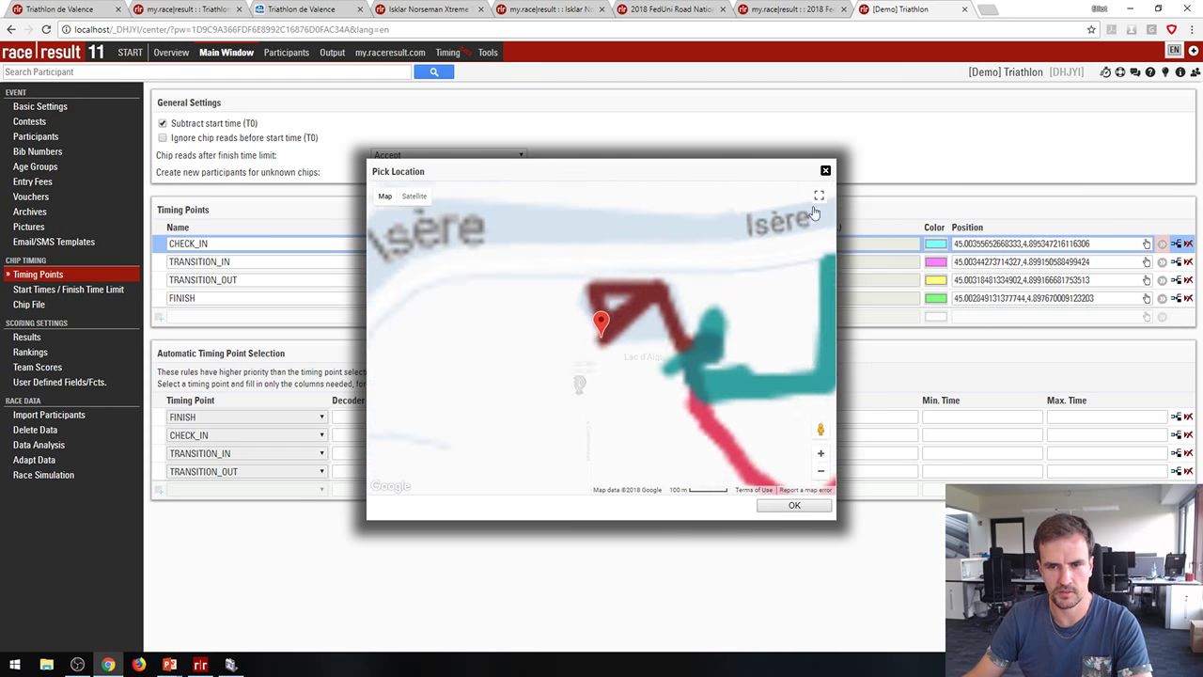
left_click(825, 172)
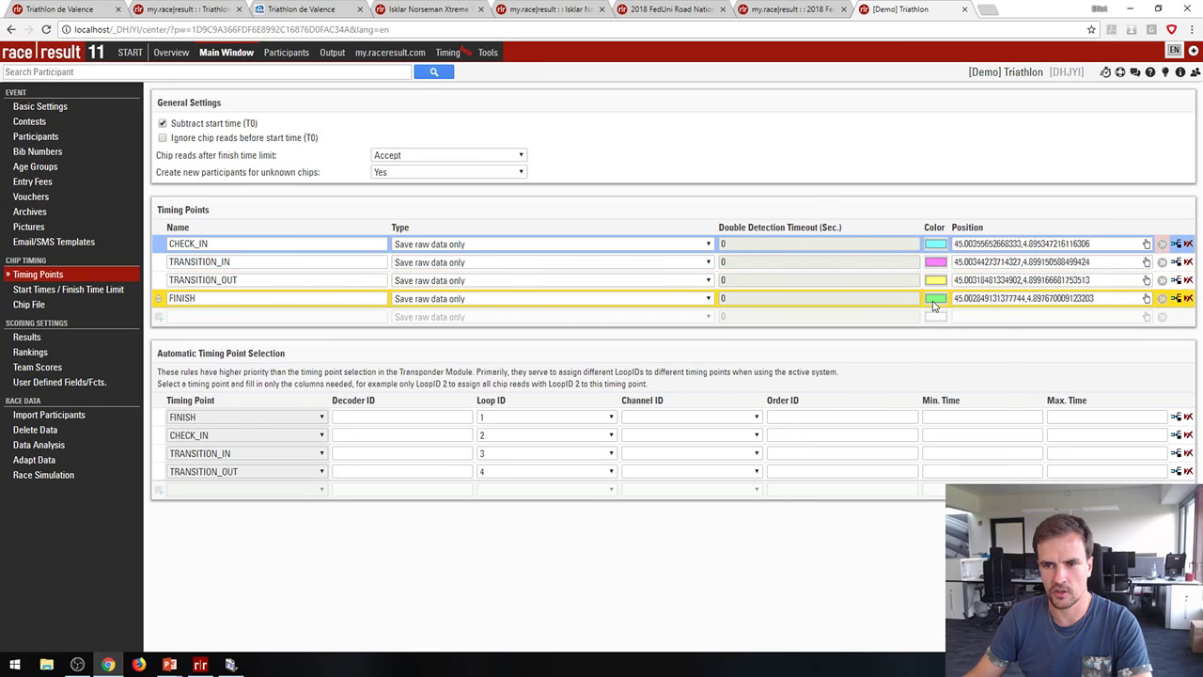
Step: Display the Chip Timing page to examine the automatic timing point selection and the last chip reads
left_click(447, 52)
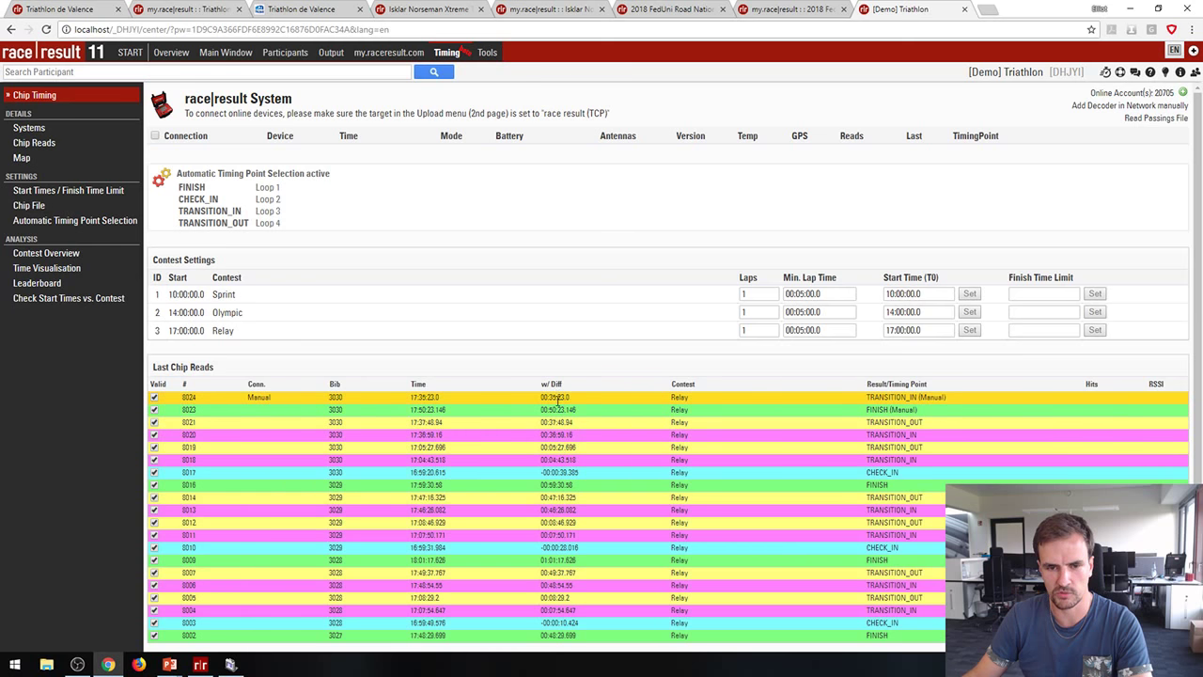
Step: Inspect the timing map around the finish and transition timing points, with the connected devices panel displayed beside it
left_click(21, 158)
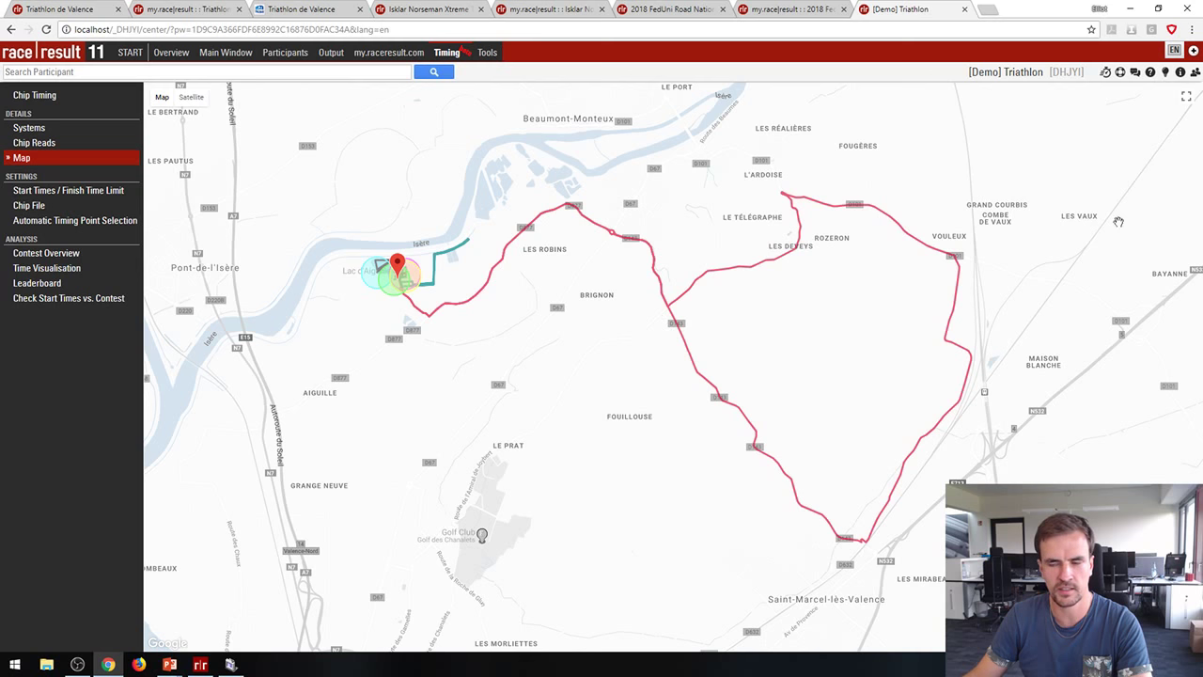
left_click(1105, 73)
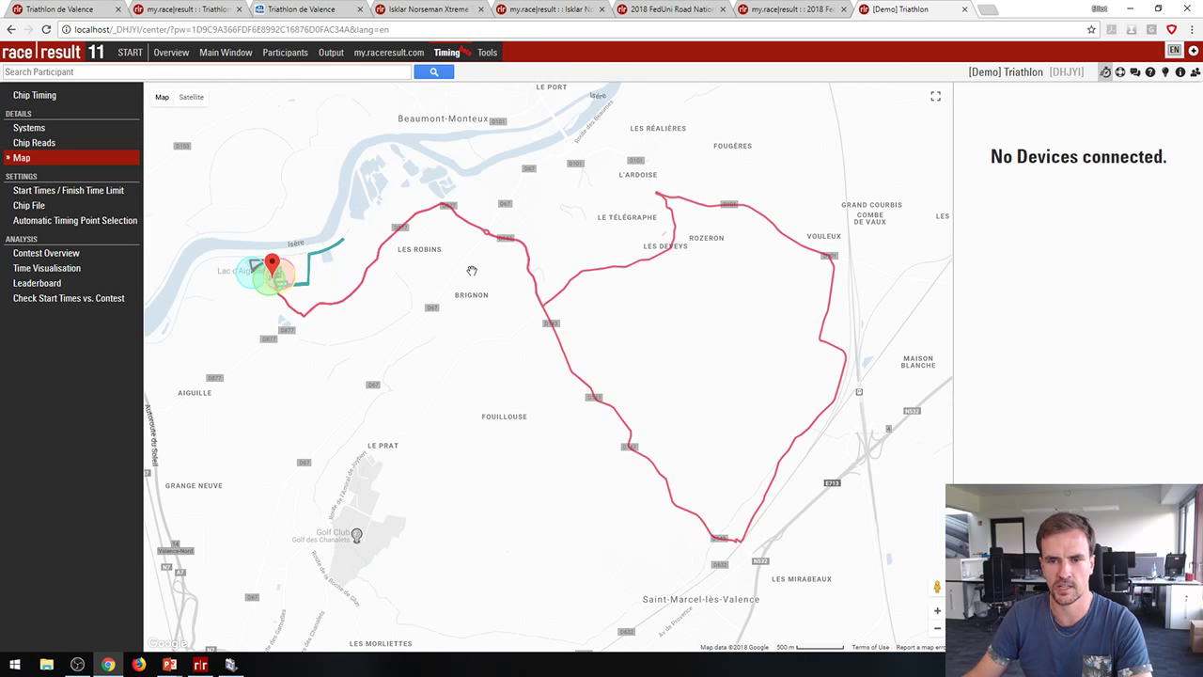
double_click(331, 299)
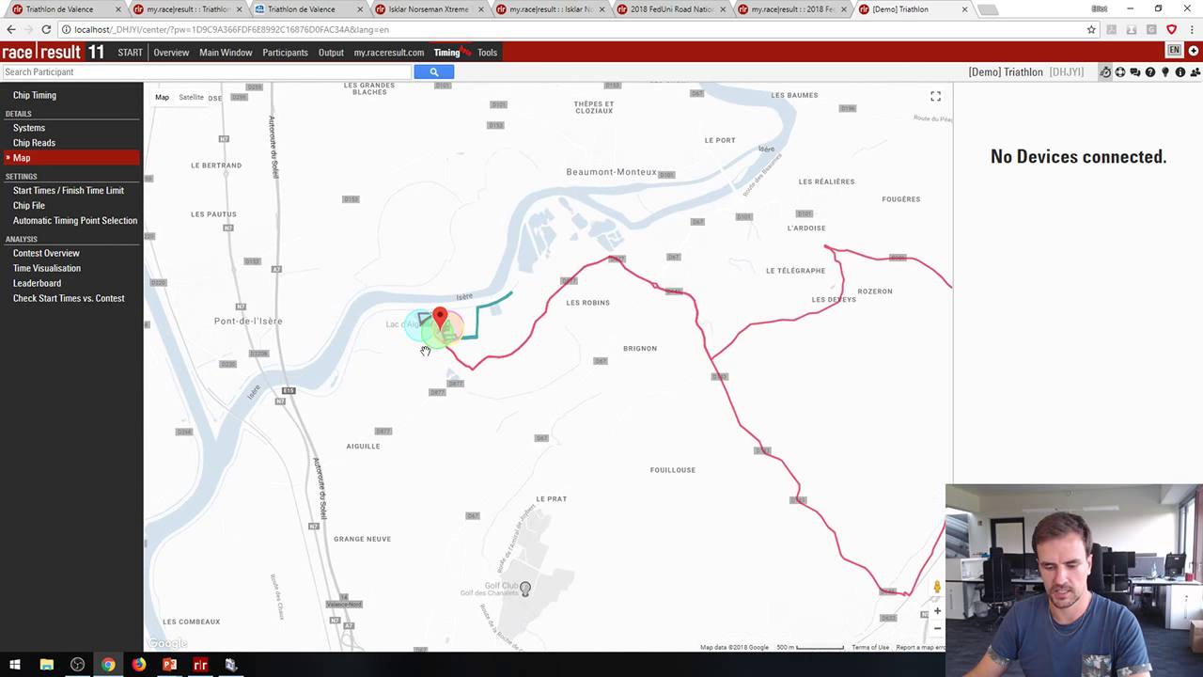
scroll(425, 330, "up", 3)
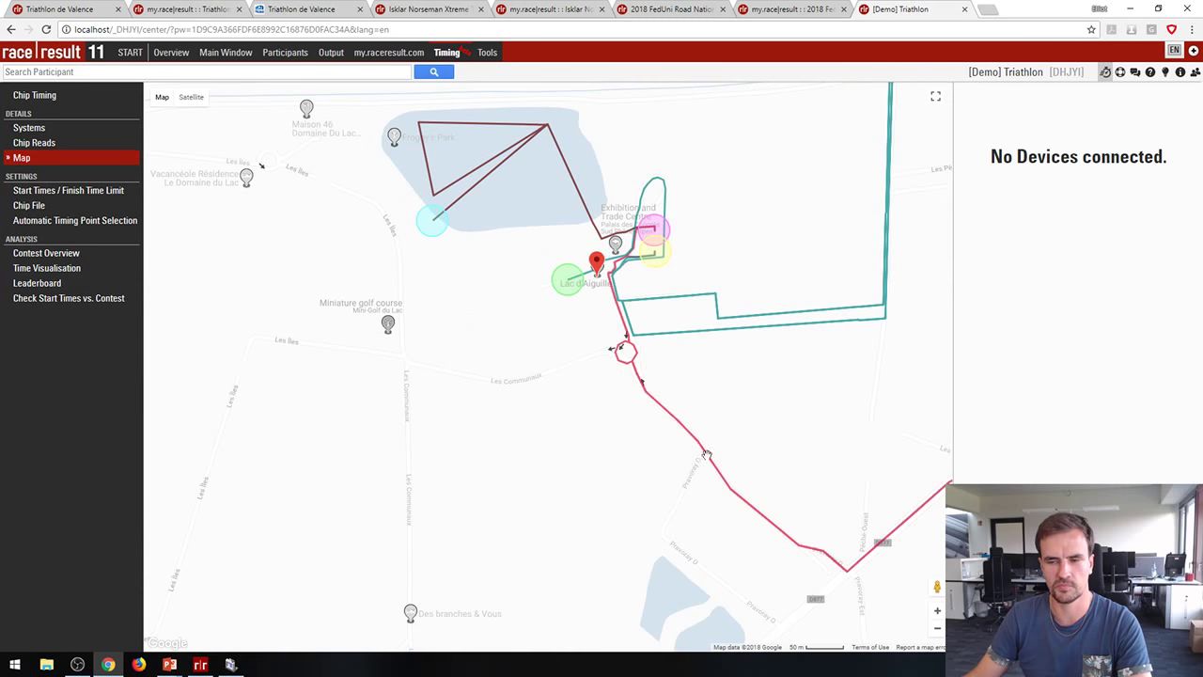
Step: Hide the connected devices panel and review the Loop ID rules for automatic timing point selection in the Timing Points settings
left_click(216, 54)
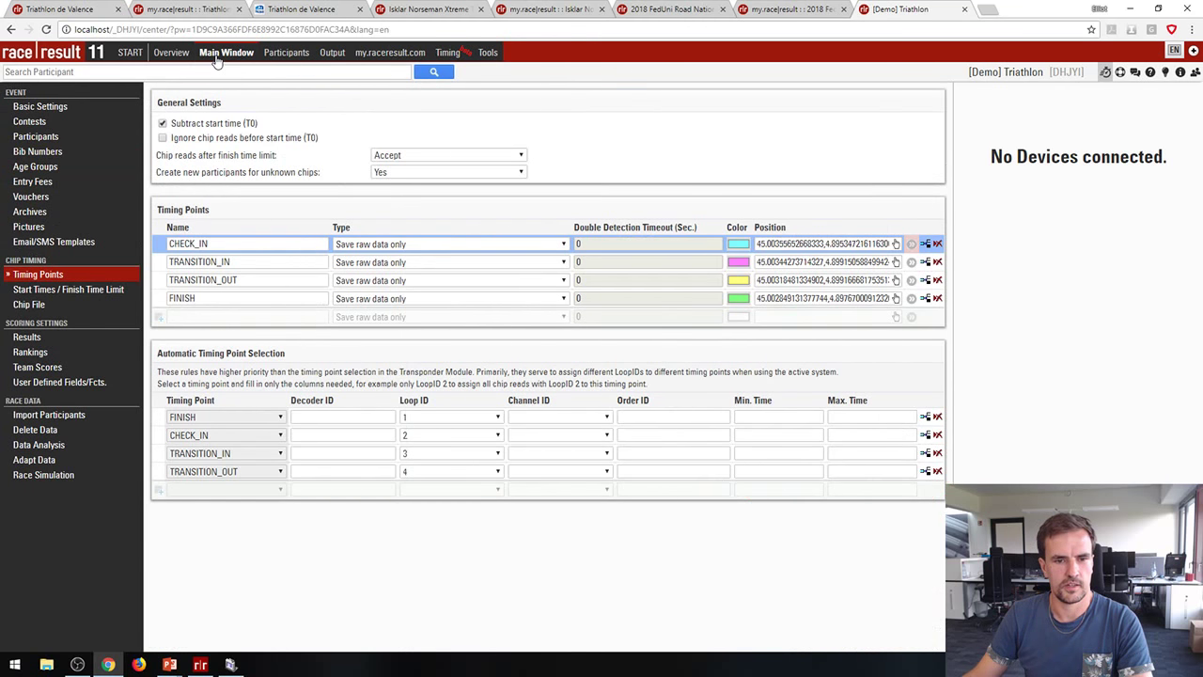
left_click(1105, 72)
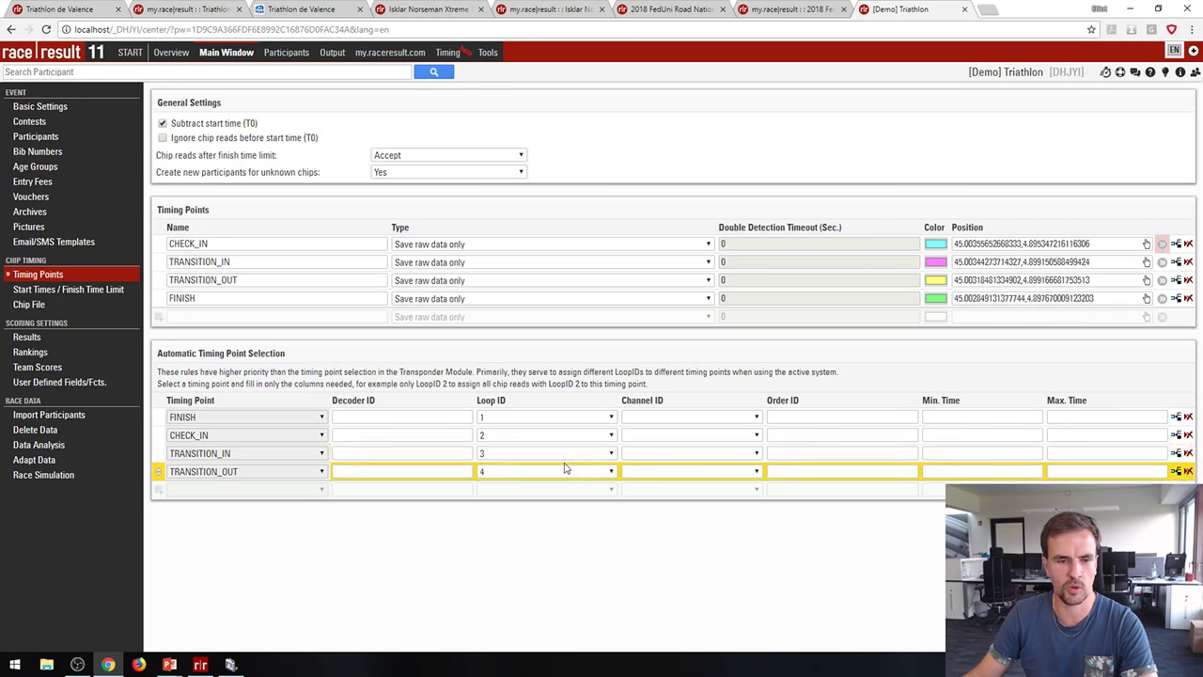
left_click(503, 437)
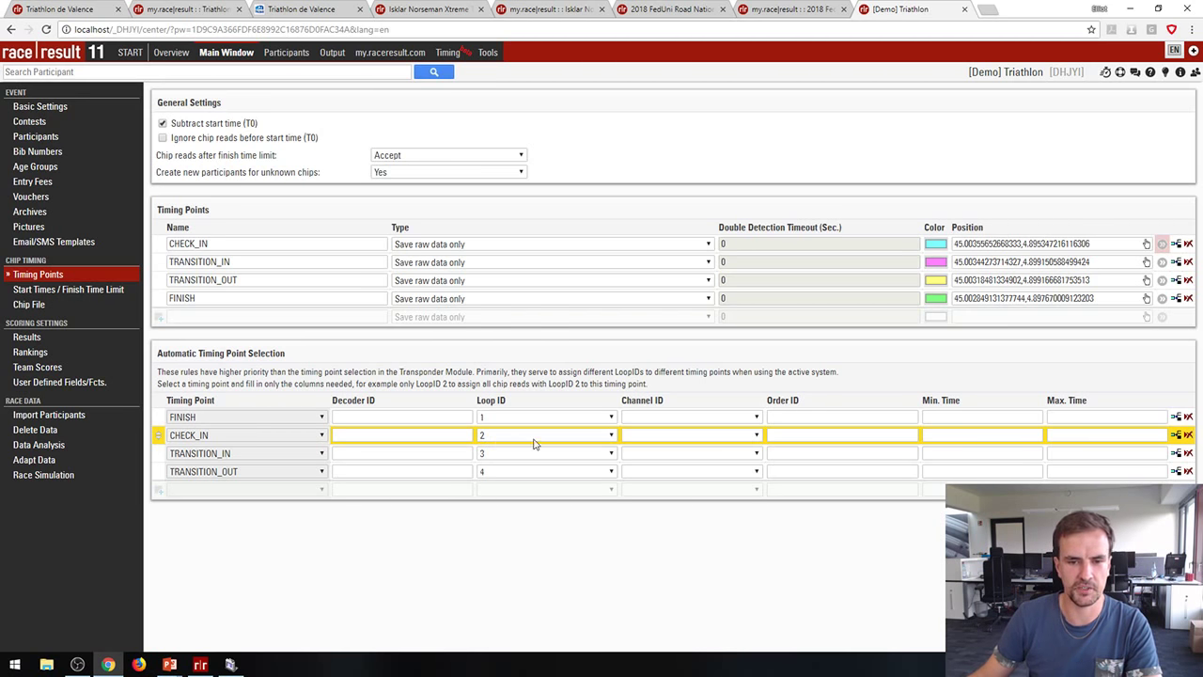
left_click(503, 418)
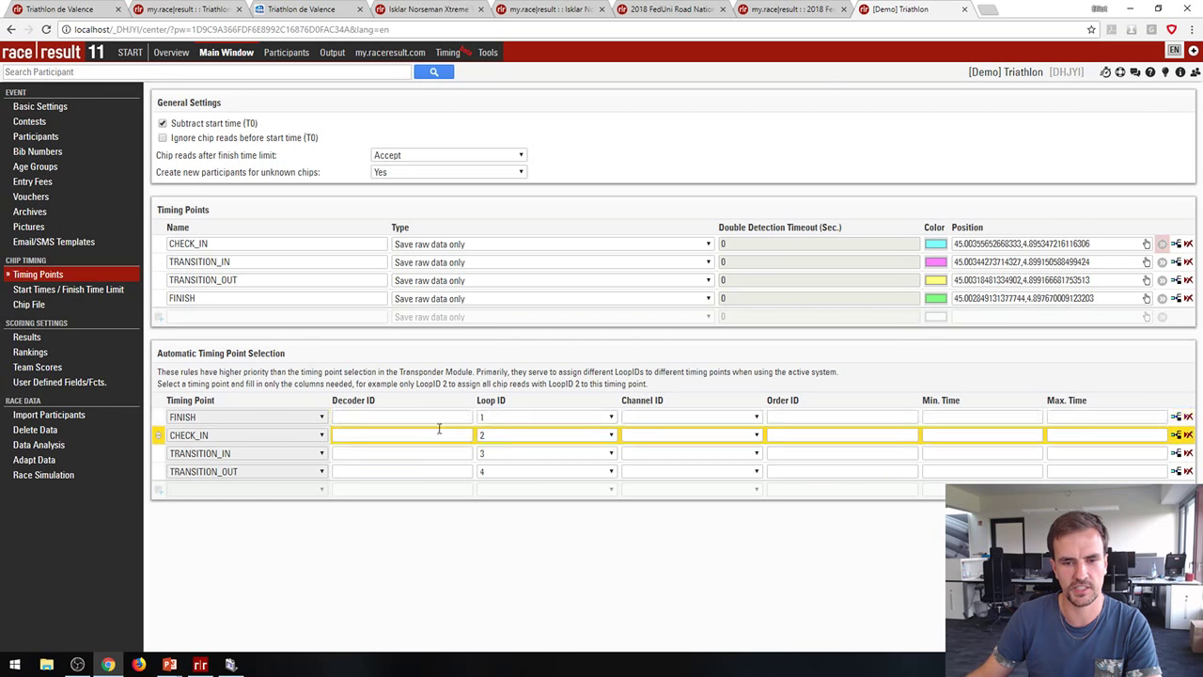
left_click(498, 437)
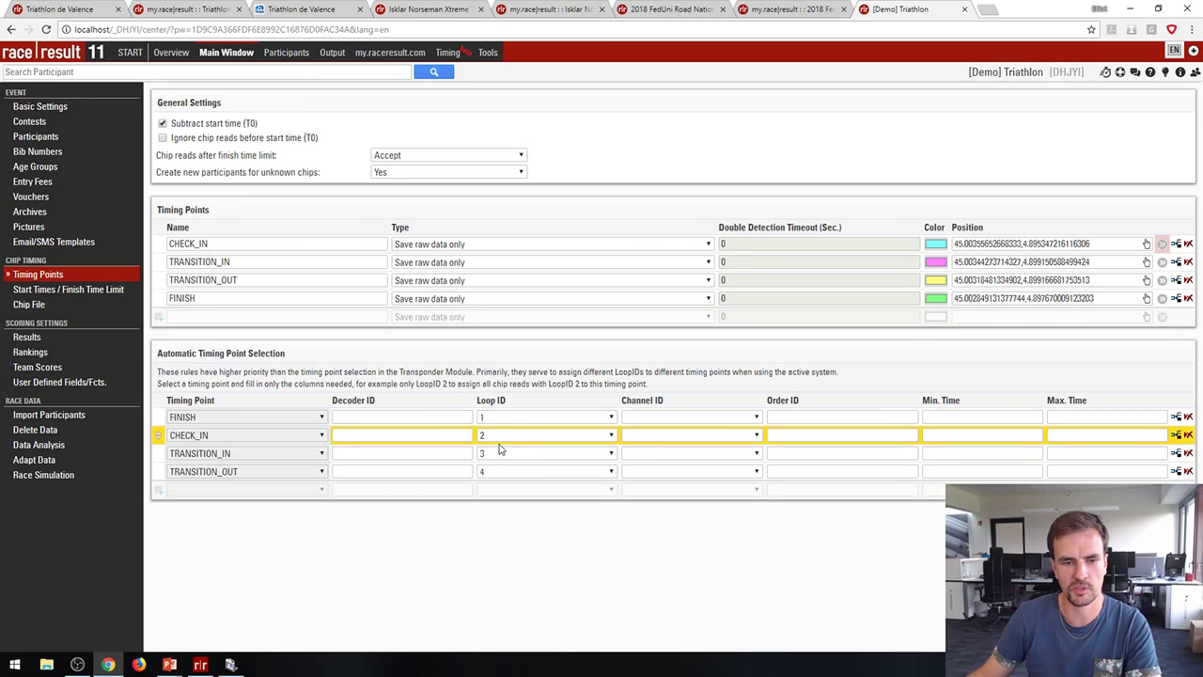
left_click(499, 450)
left_click(493, 438)
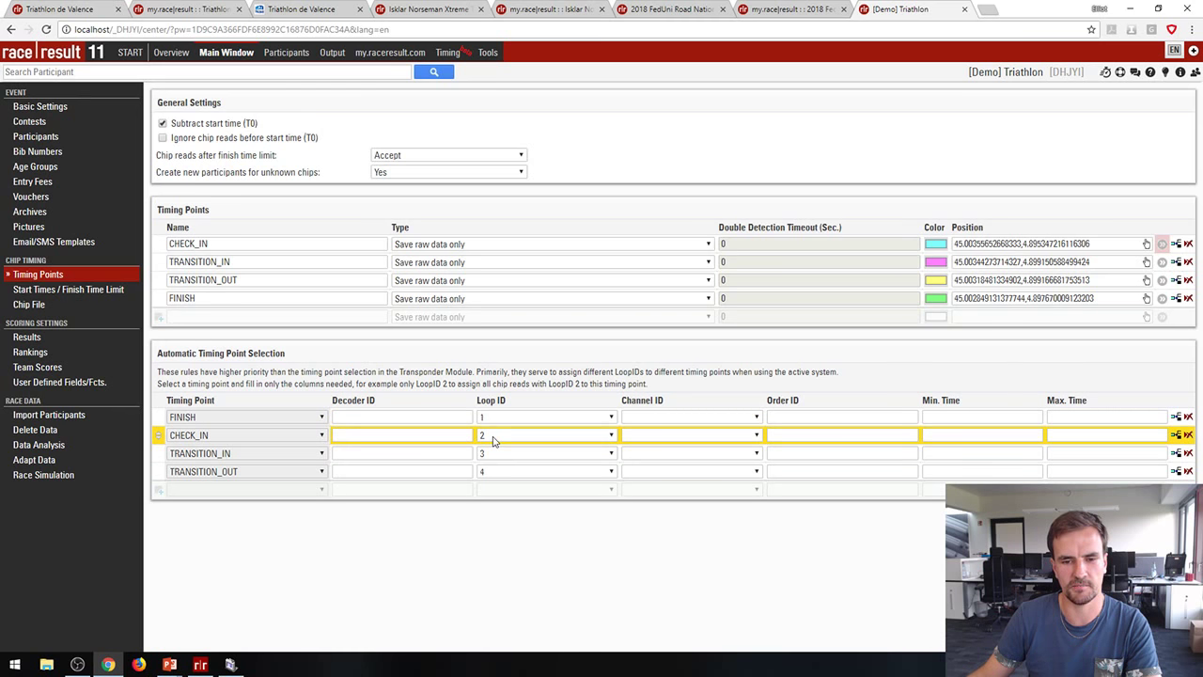
left_click(212, 414)
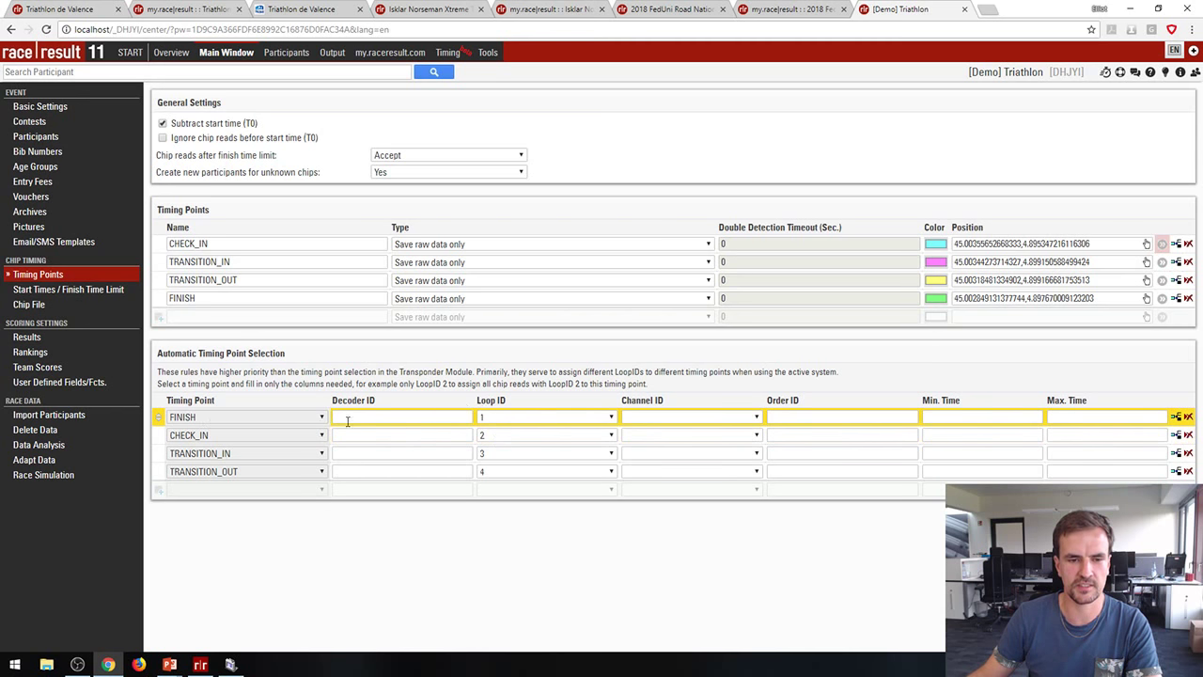
left_click(434, 455)
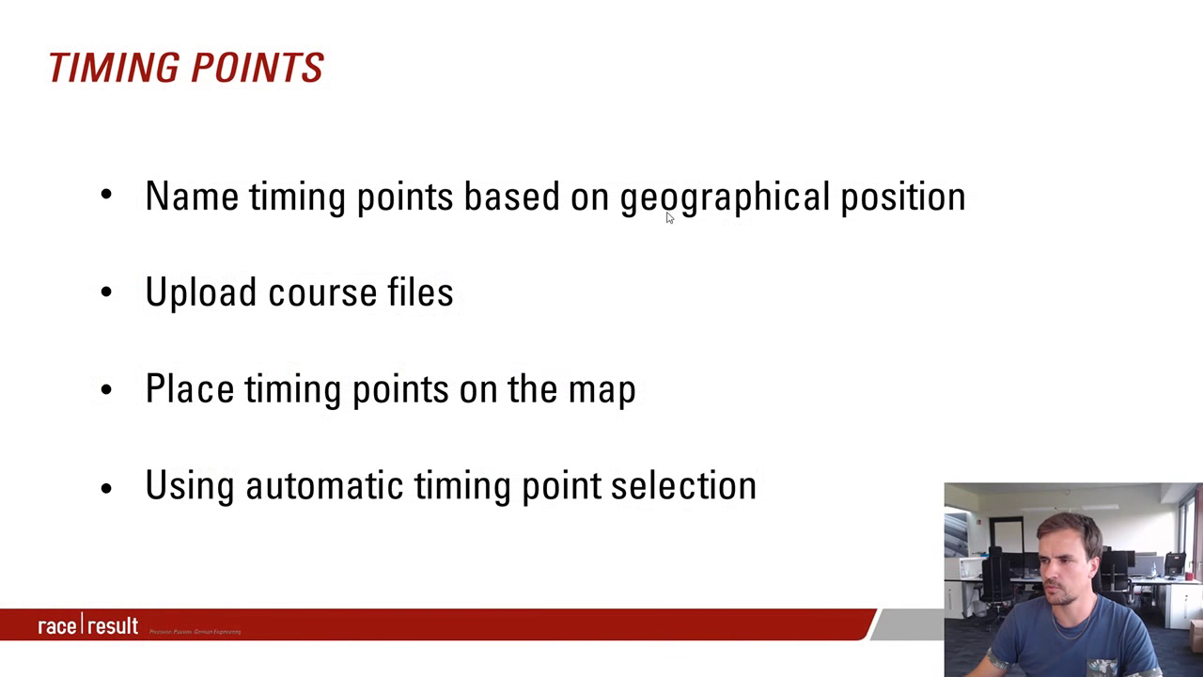
left_click(645, 244)
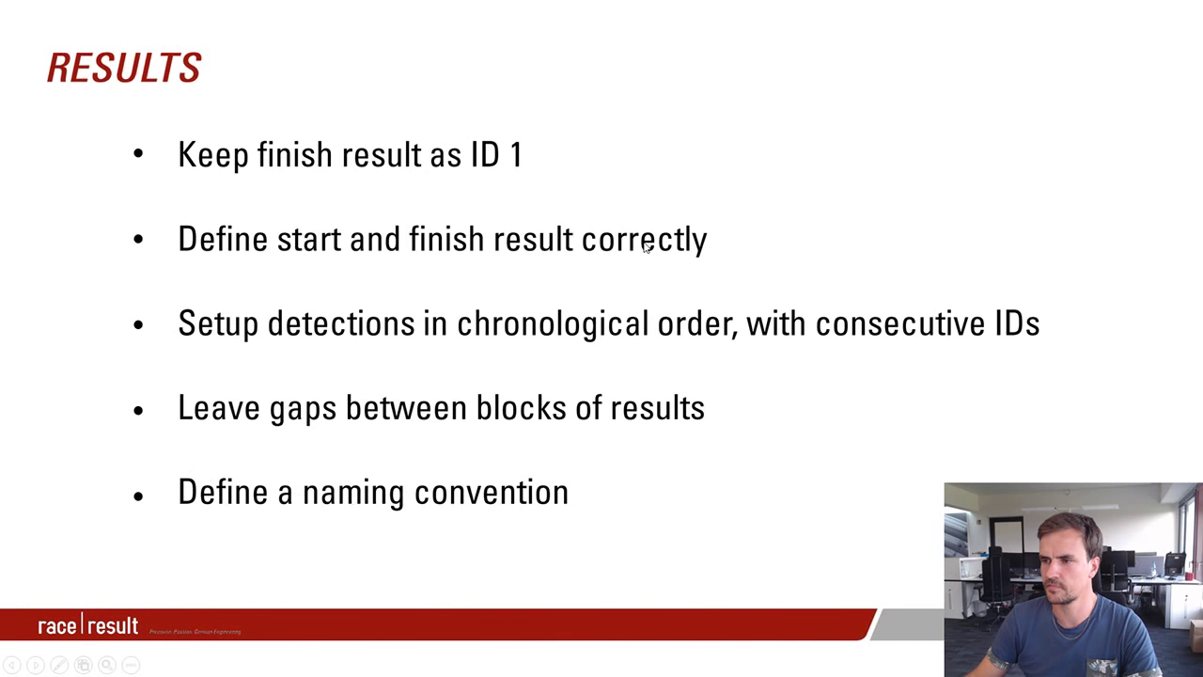
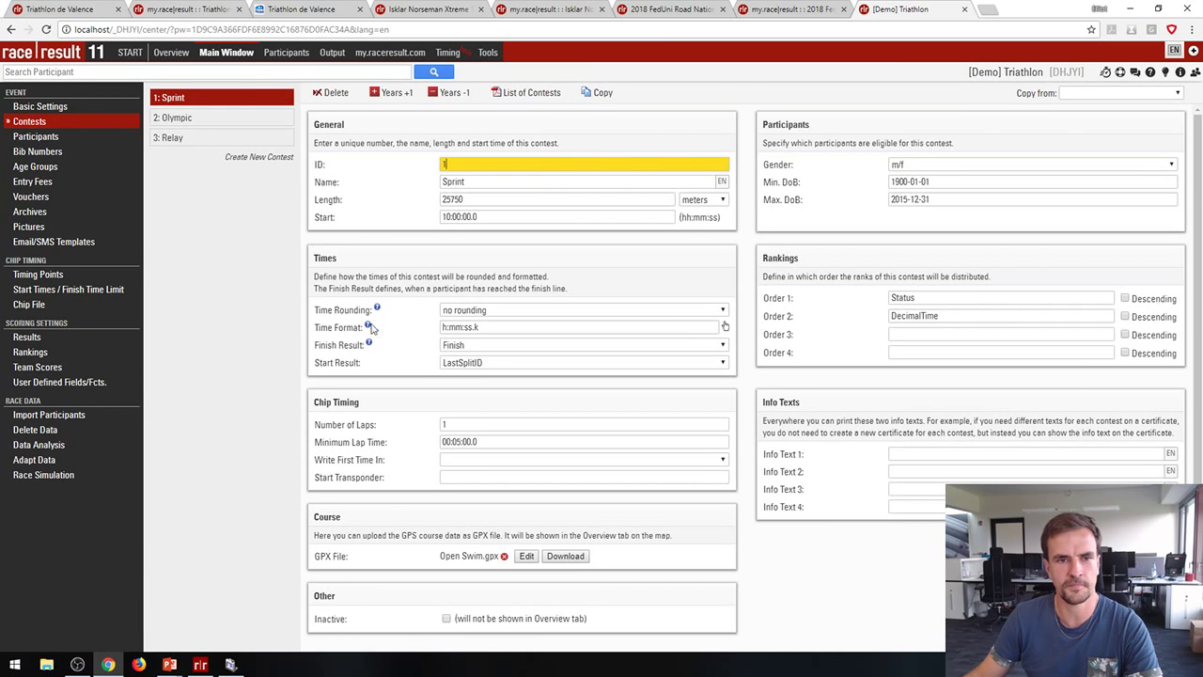
Step: Check the first participant's results and return to the Sprint contest's settings to examine its Finish Result
left_click(290, 52)
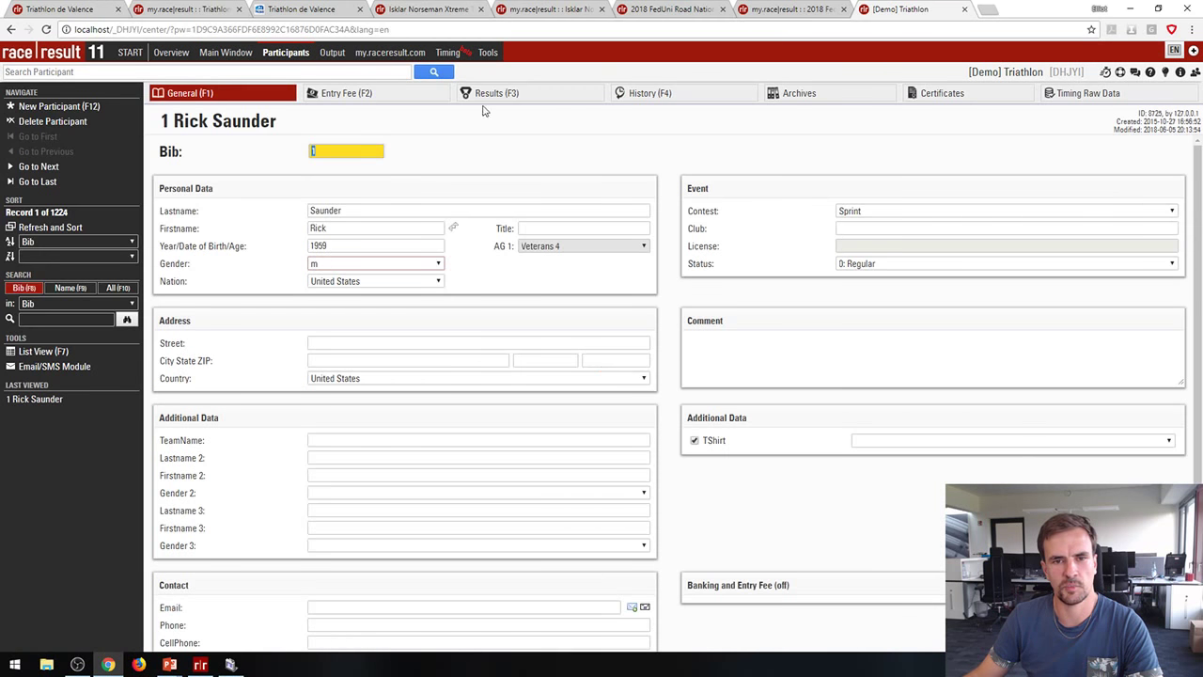
left_click(491, 98)
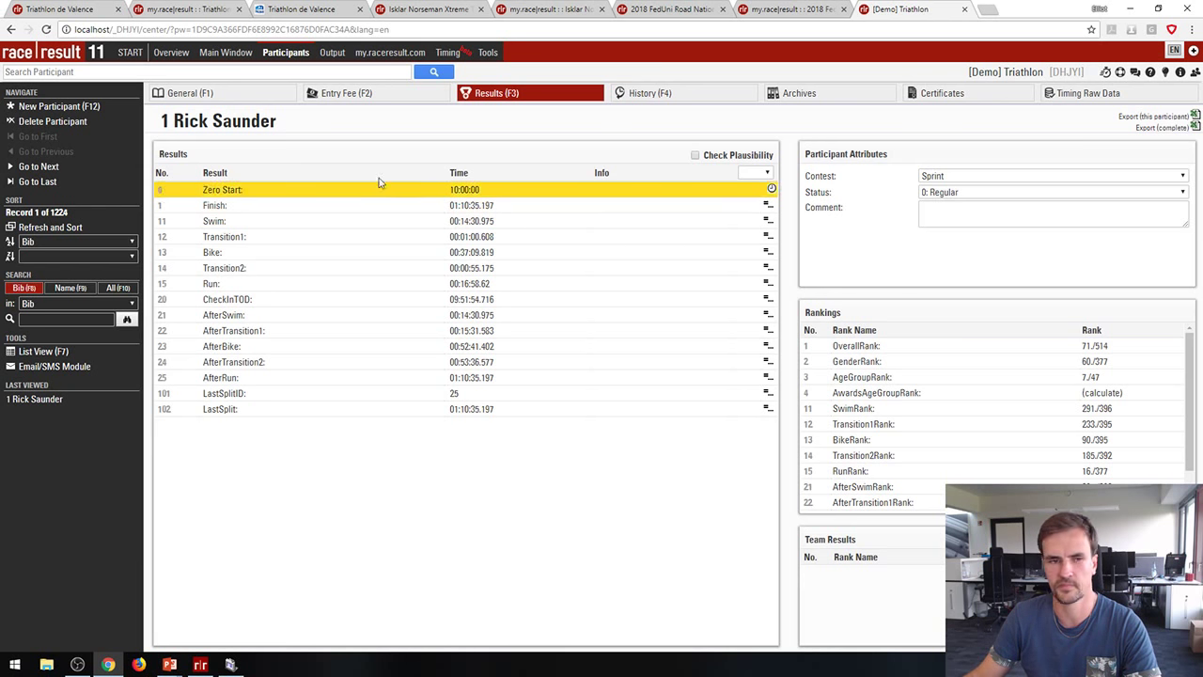
left_click(218, 53)
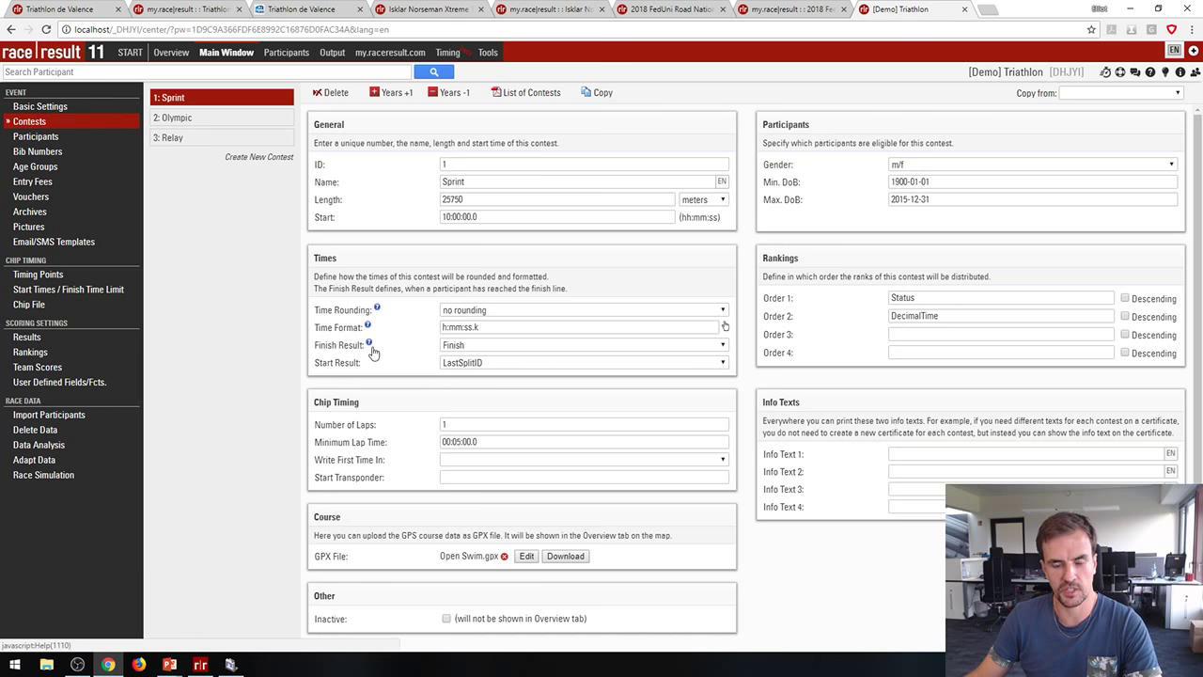
Step: Examine the OverallRank filter in the Rankings settings, highlighting its [Finished] condition
left_click(29, 352)
left_click(297, 162)
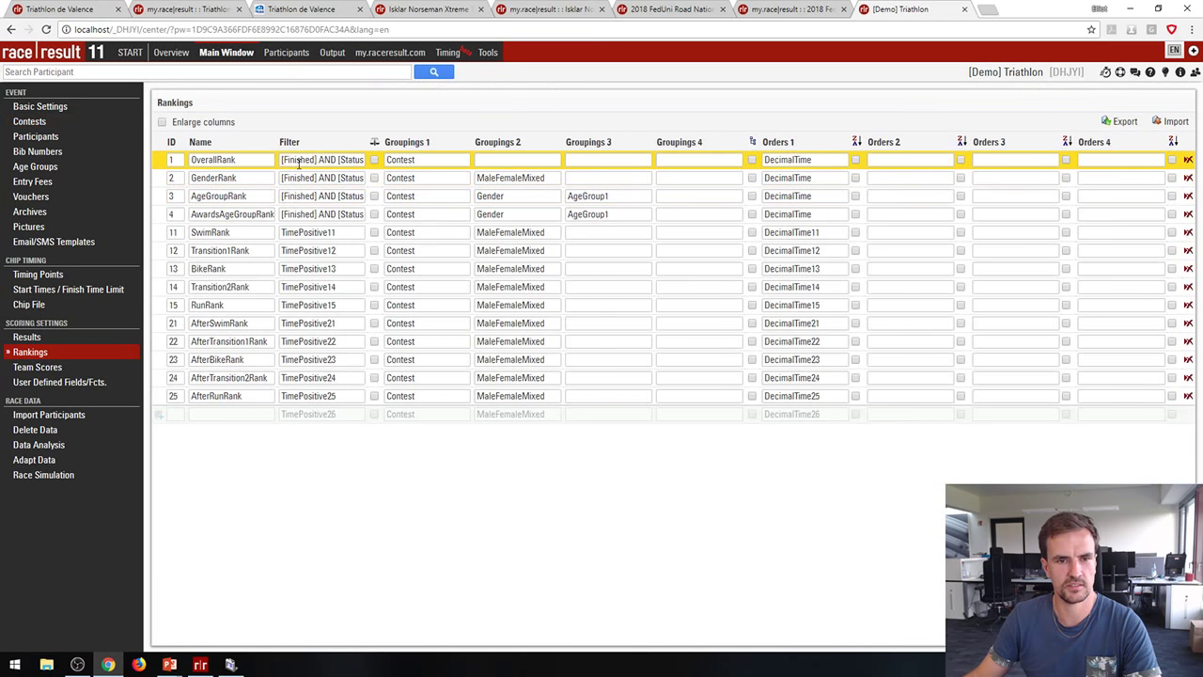
left_click_drag(318, 160, 279, 158)
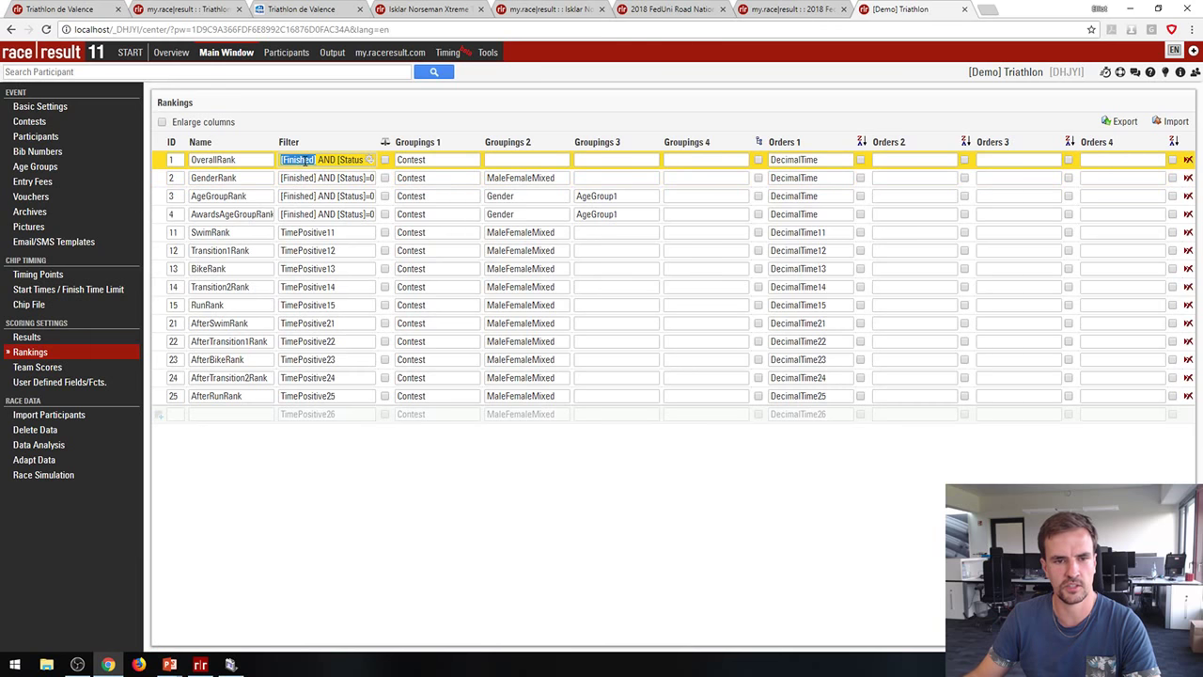
Step: Compare the Sprint contest's Start Result setting with the started and finished columns in the event overview, and return to the contest settings
left_click(31, 123)
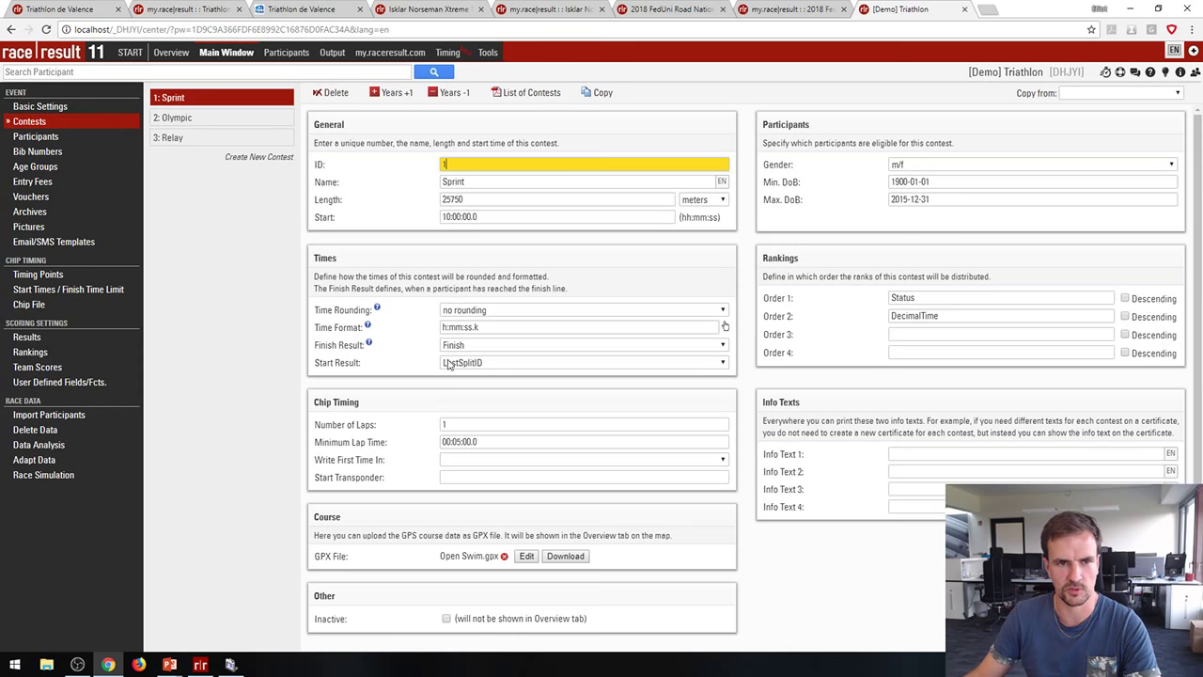
left_click(167, 54)
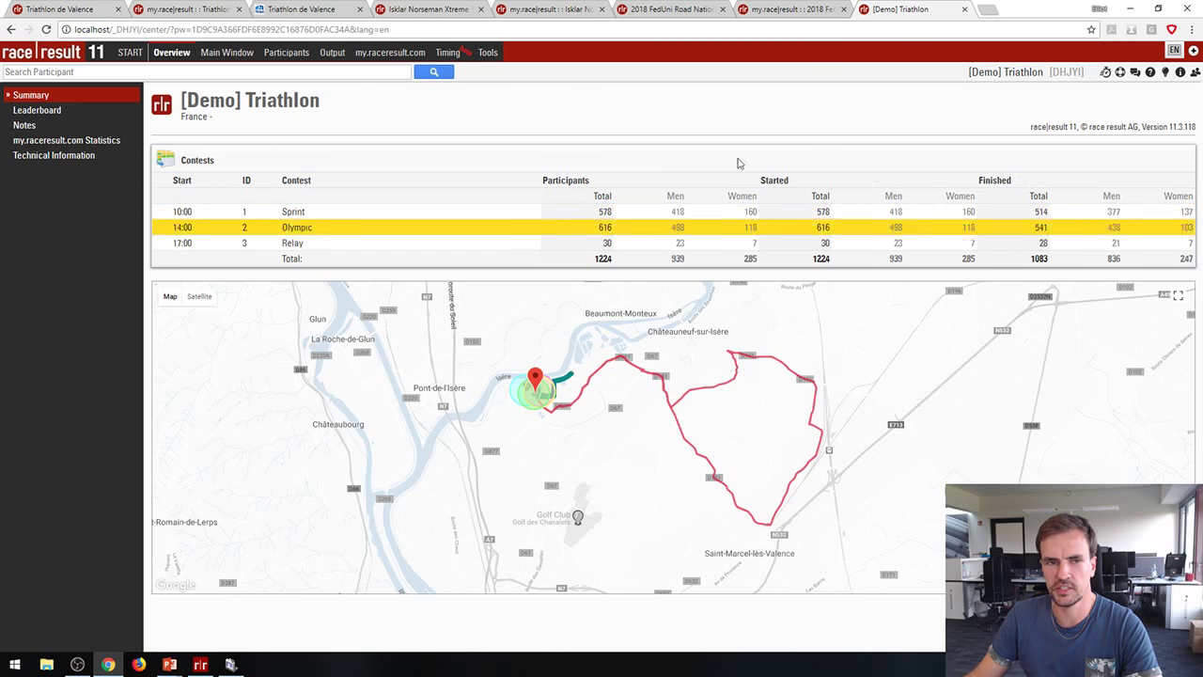
left_click(226, 54)
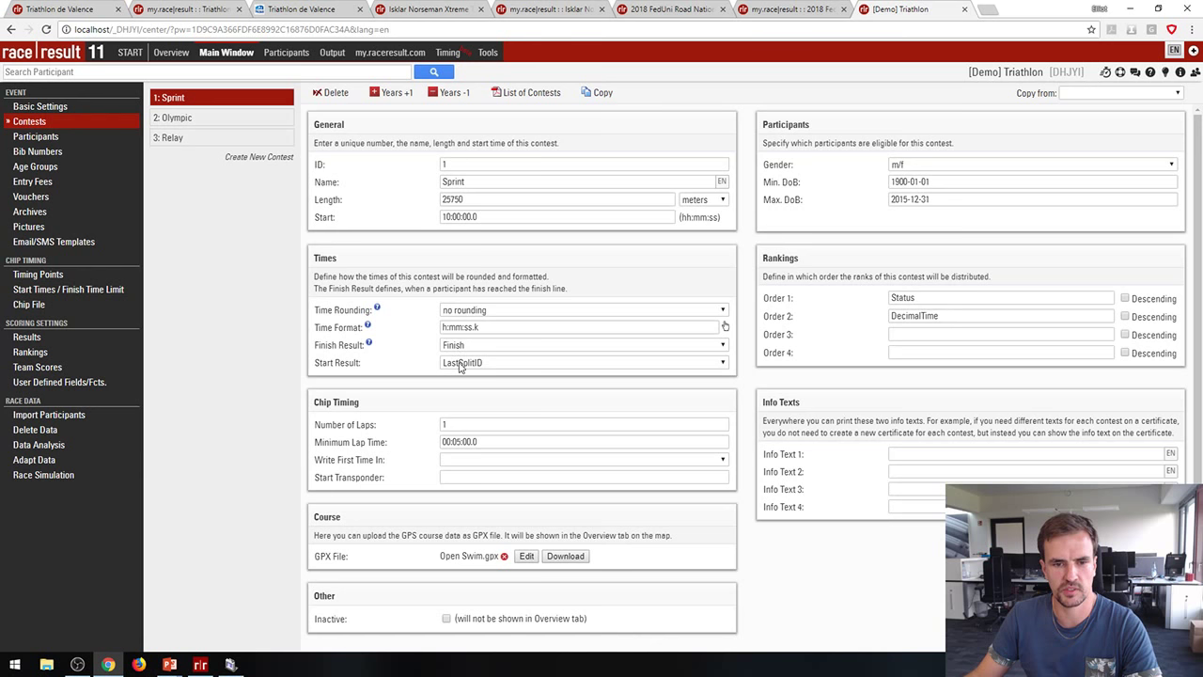
Step: Try CheckInTOD as the Sprint contest's Start Result, and restore LastSplitID
left_click(460, 365)
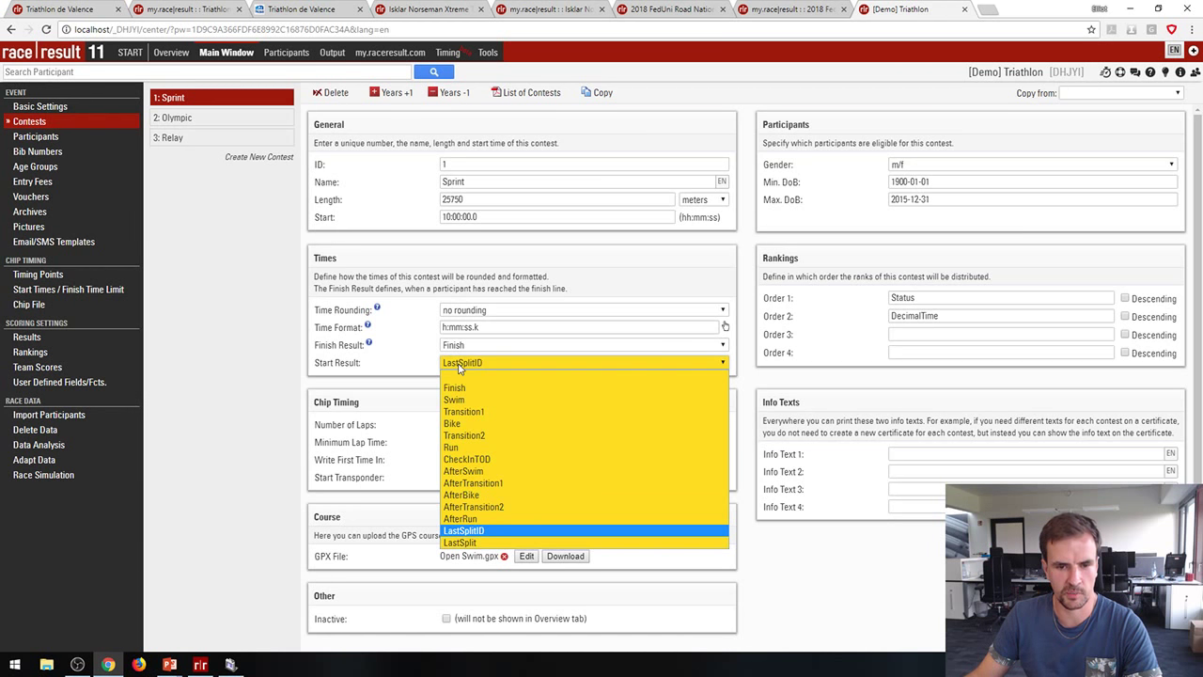
left_click(466, 459)
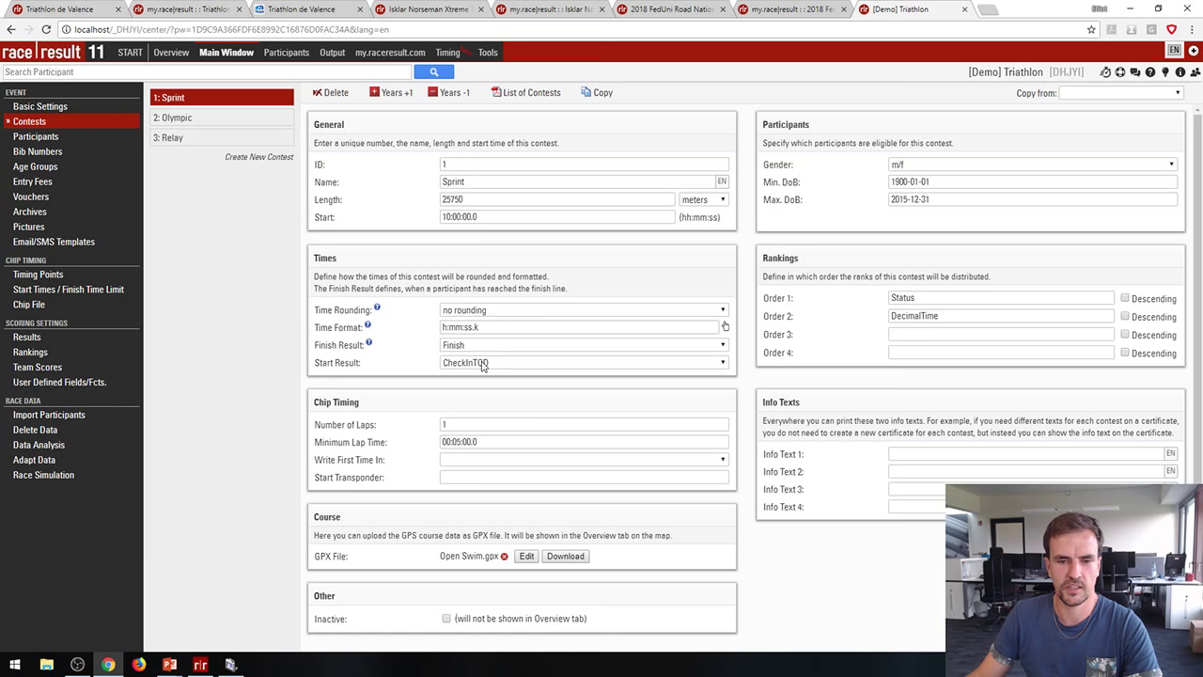
left_click(483, 365)
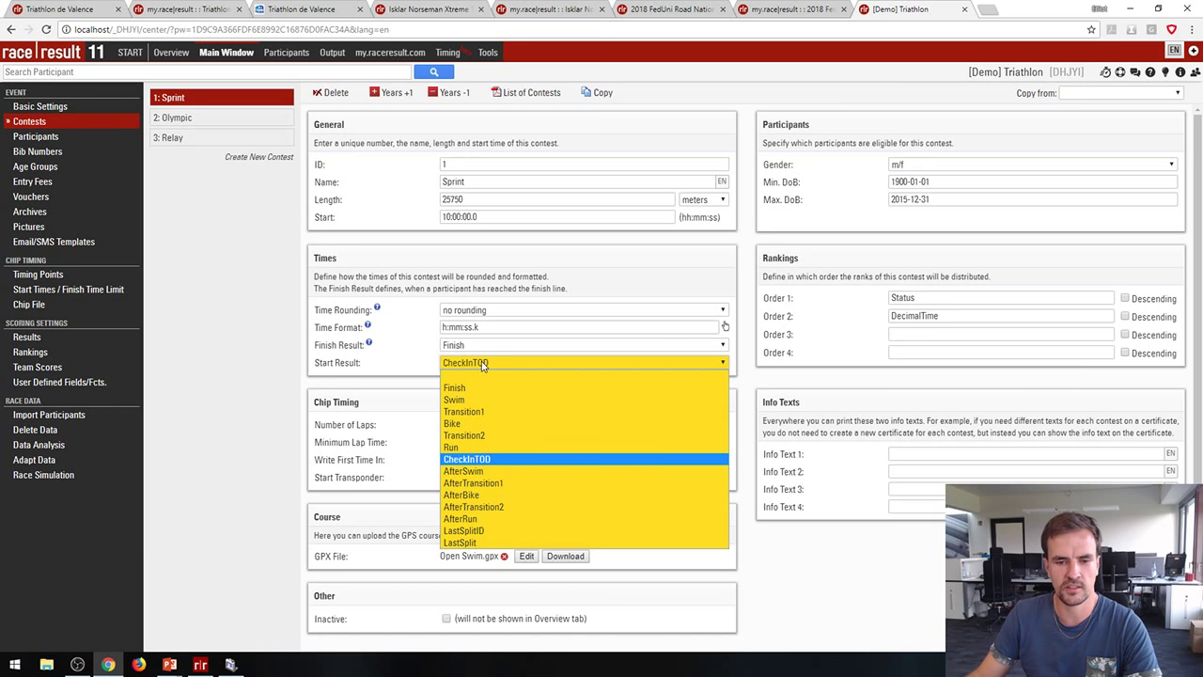
left_click(487, 531)
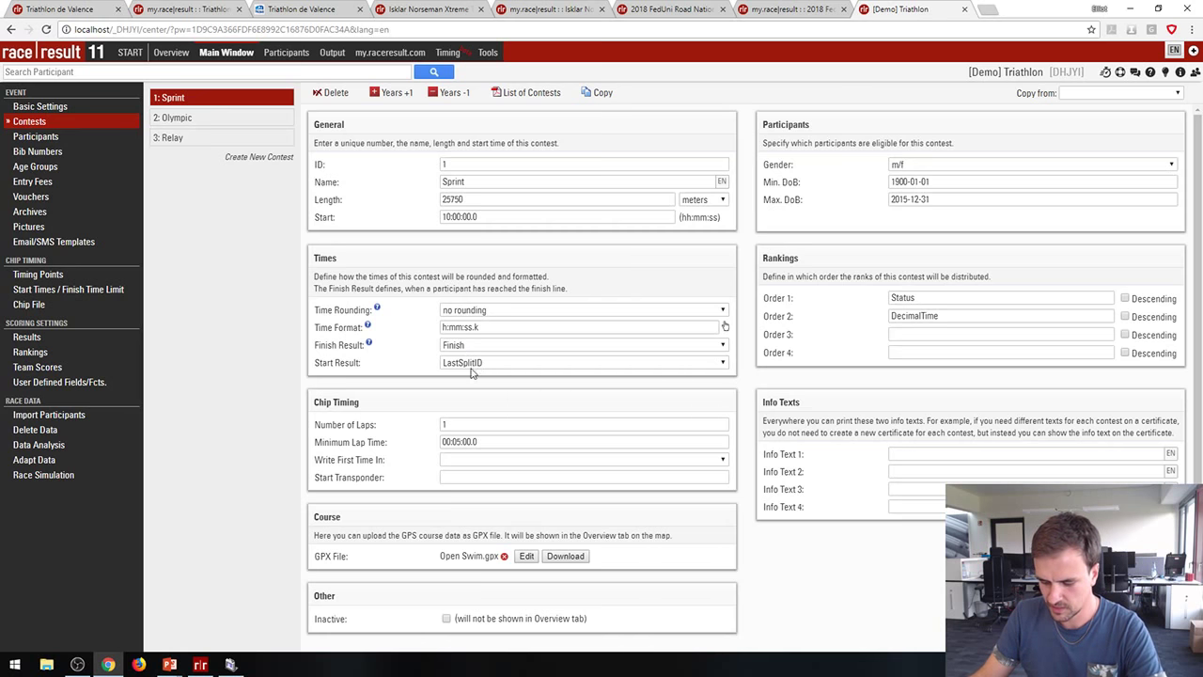
Step: Examine the Finish result and the detection results from CheckInTOD through AfterRun in the Results settings
left_click(29, 338)
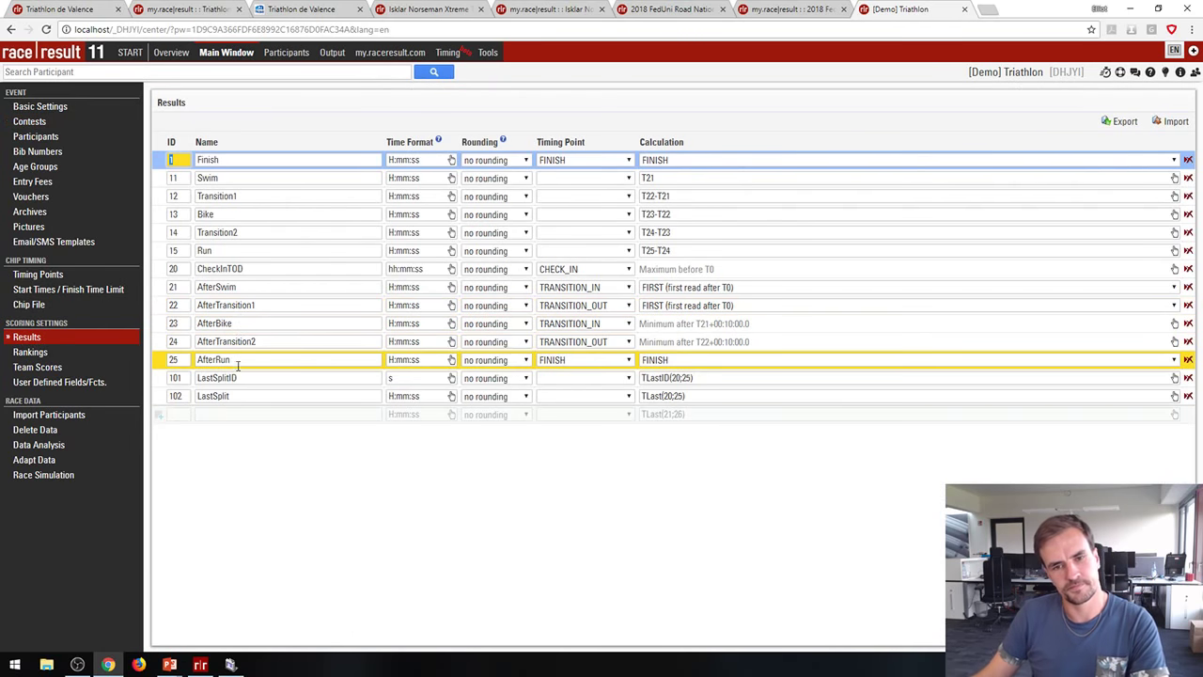
left_click(229, 161)
double_click(228, 161)
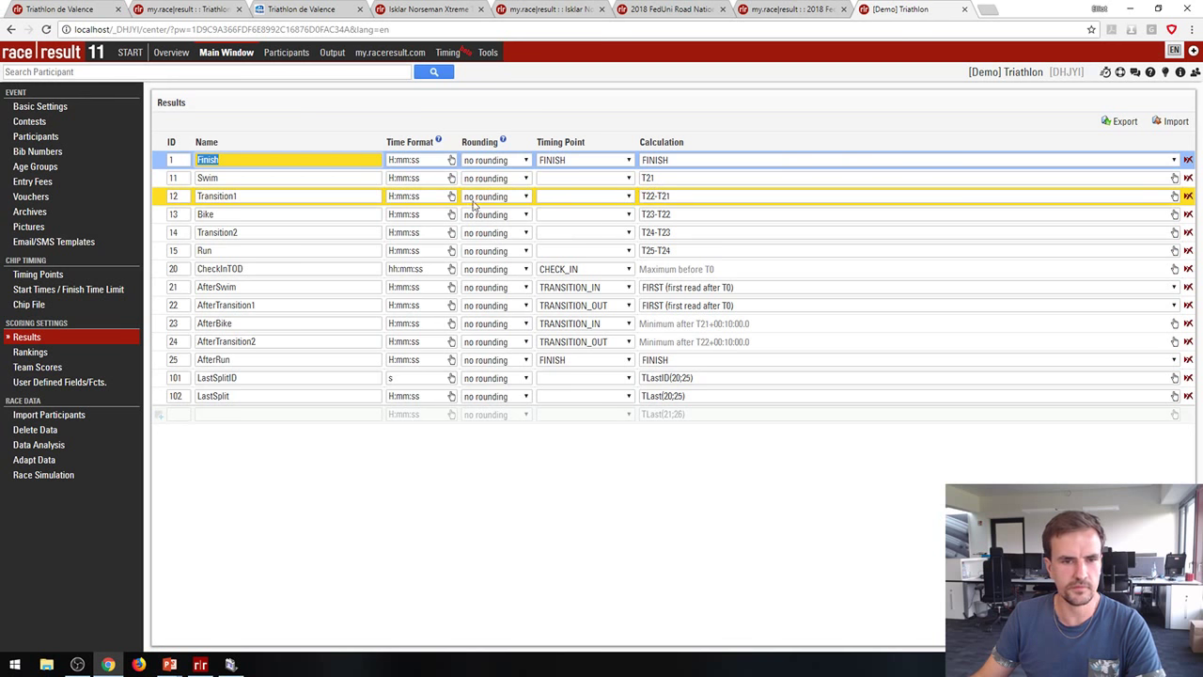
left_click(247, 269)
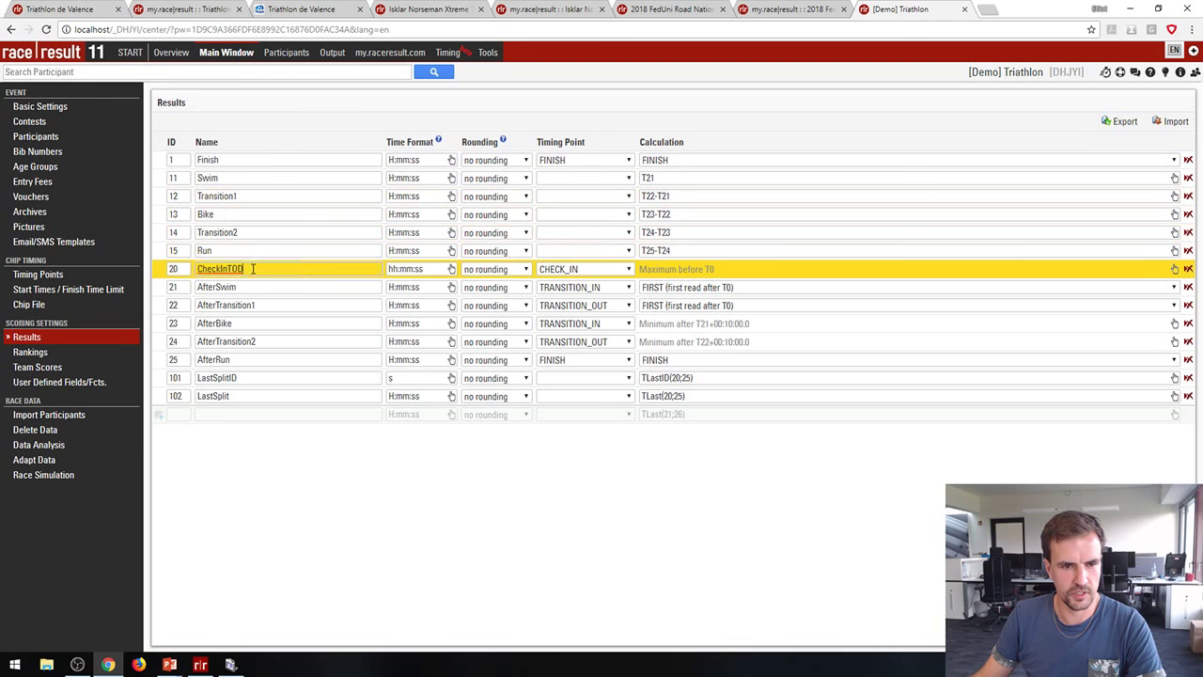
left_click(260, 287)
left_click(269, 305)
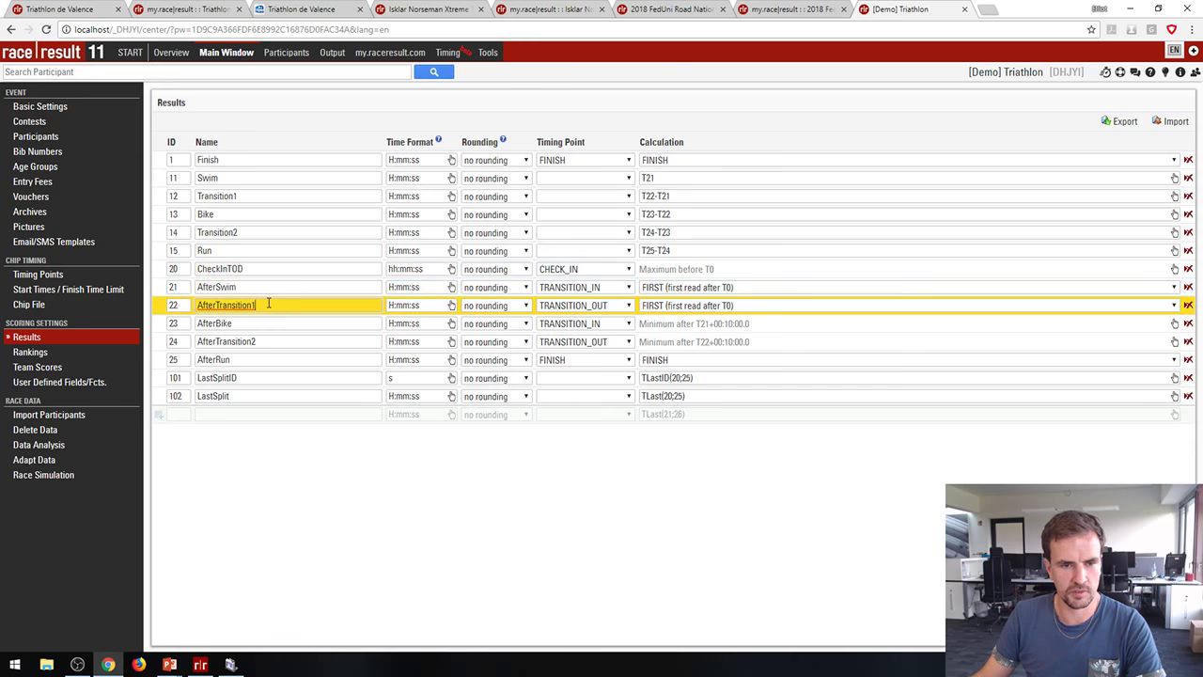
double_click(270, 323)
left_click(266, 342)
left_click(261, 359)
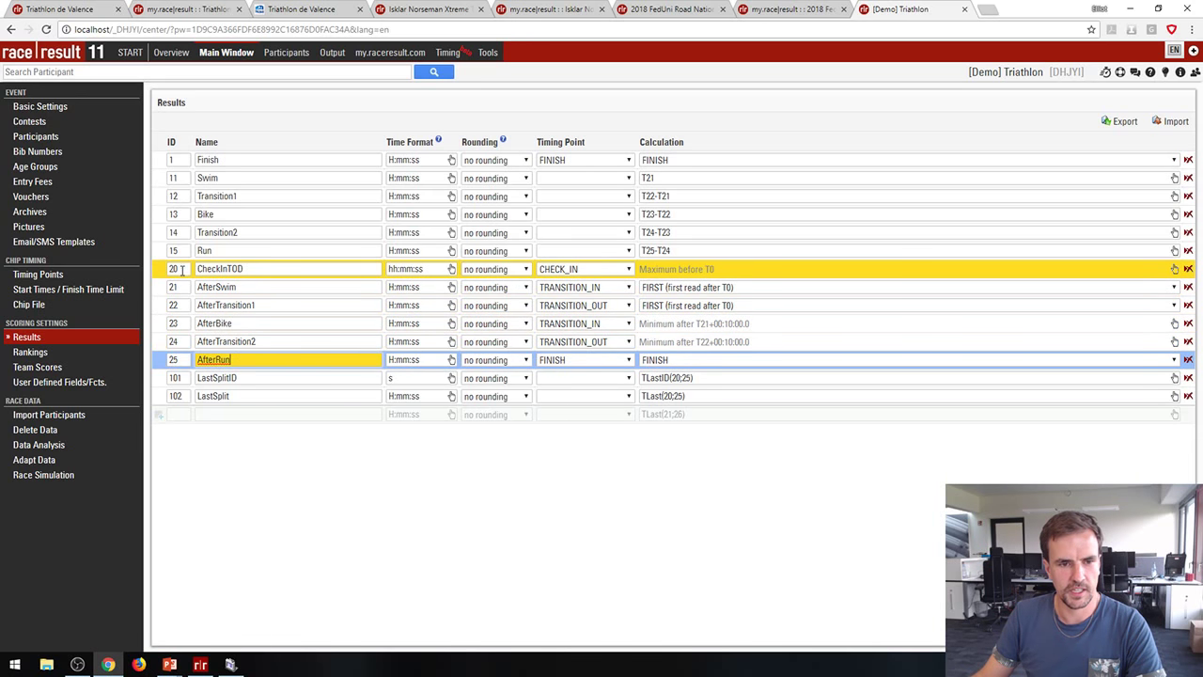
Step: Check the ID and naming of the CheckInTOD result and the name of the AfterSwim result
left_click(181, 269)
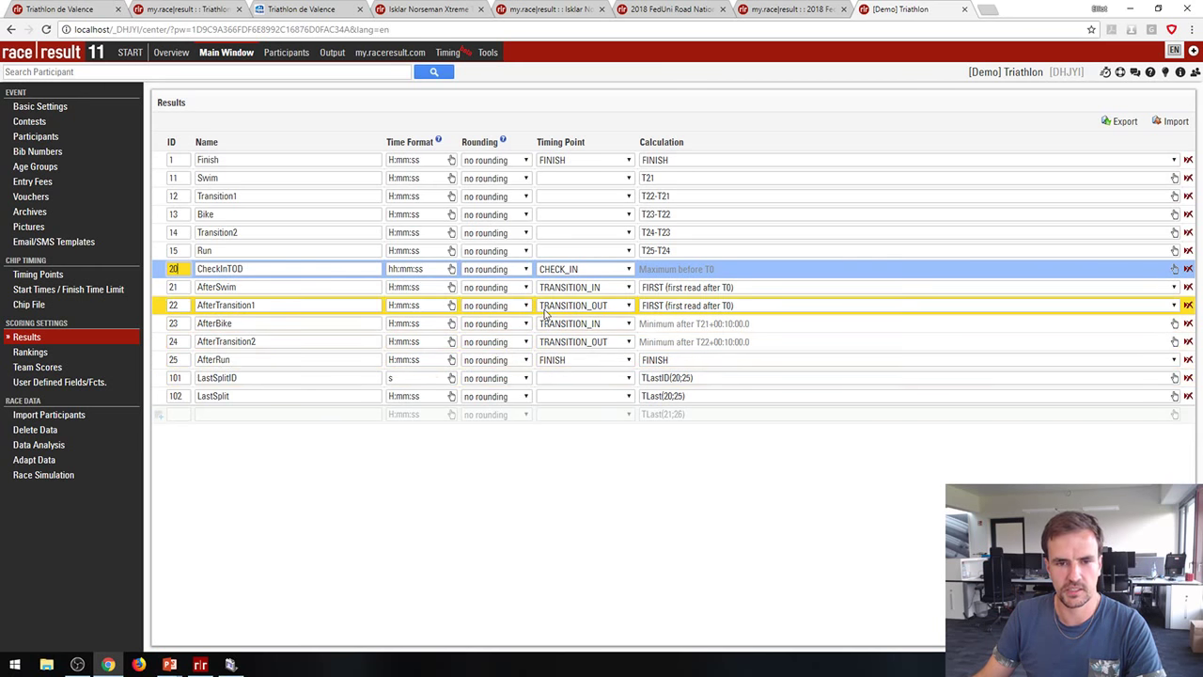
double_click(247, 268)
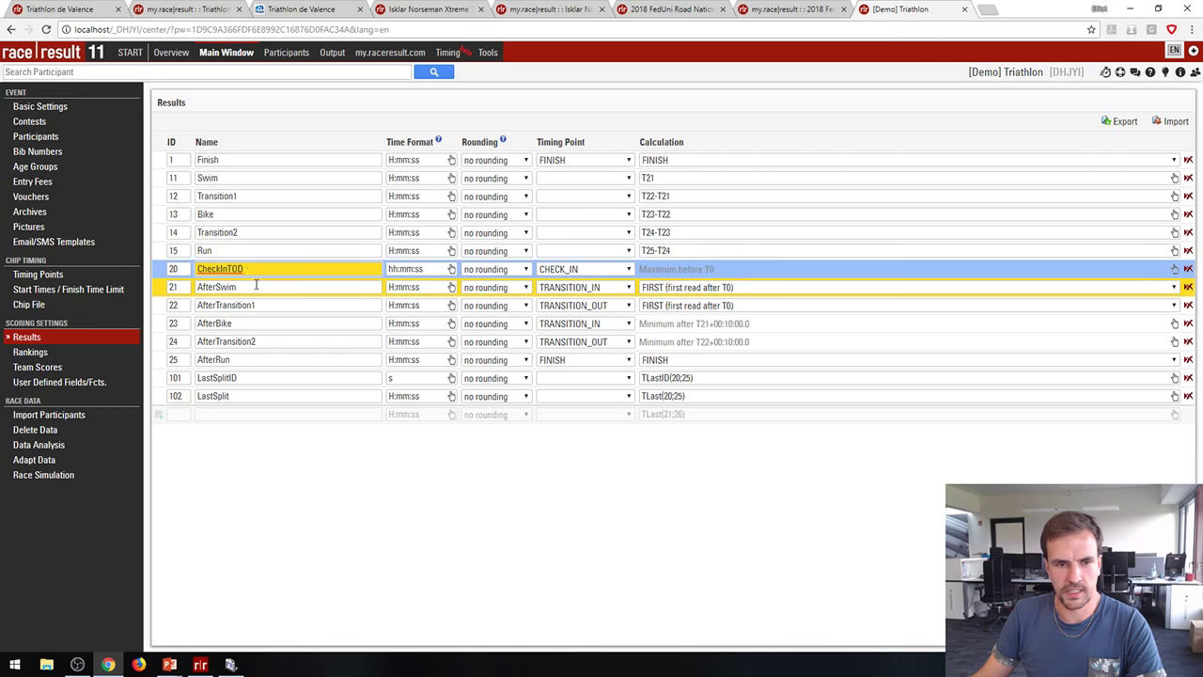
double_click(252, 288)
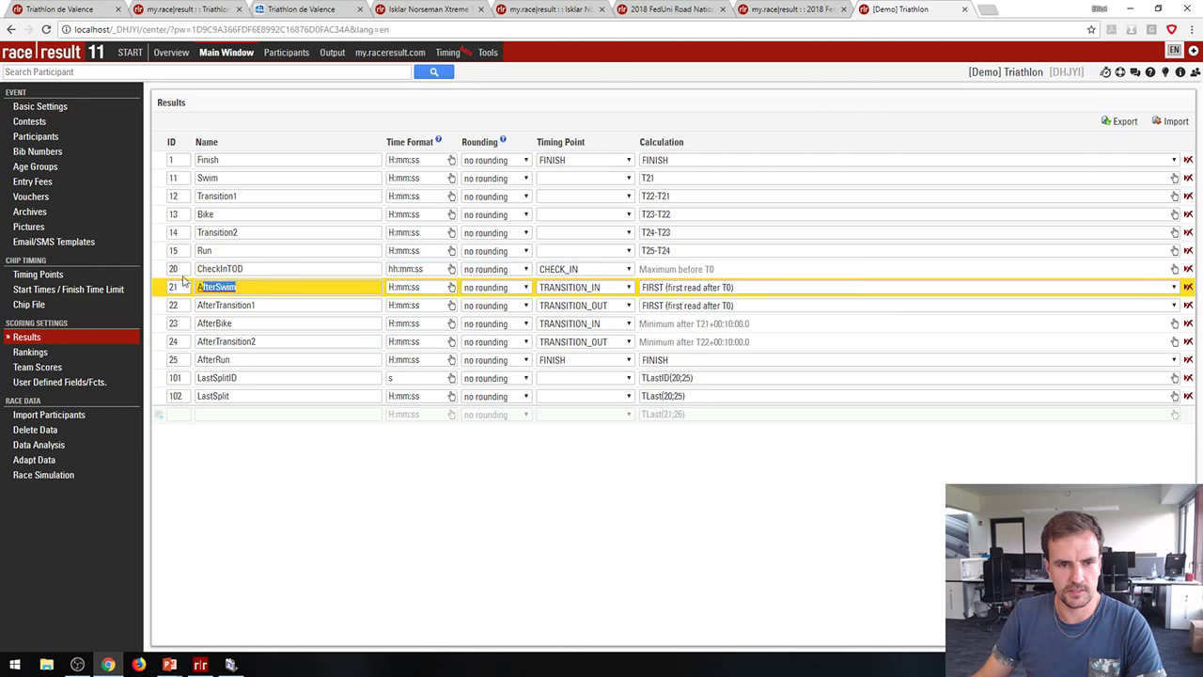
left_click(242, 293)
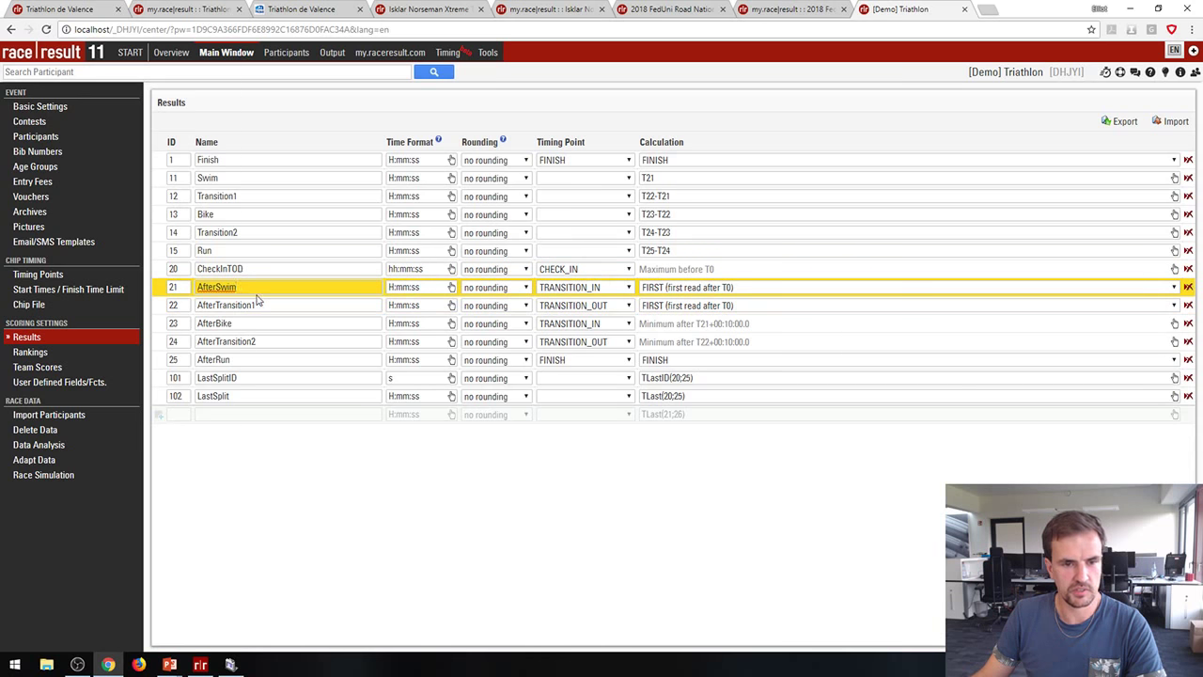
Step: Compare the names of the detection results AfterSwim through AfterTransition2 with those of the Finish result and the segment results Swim through Run
double_click(251, 289)
left_click(279, 306)
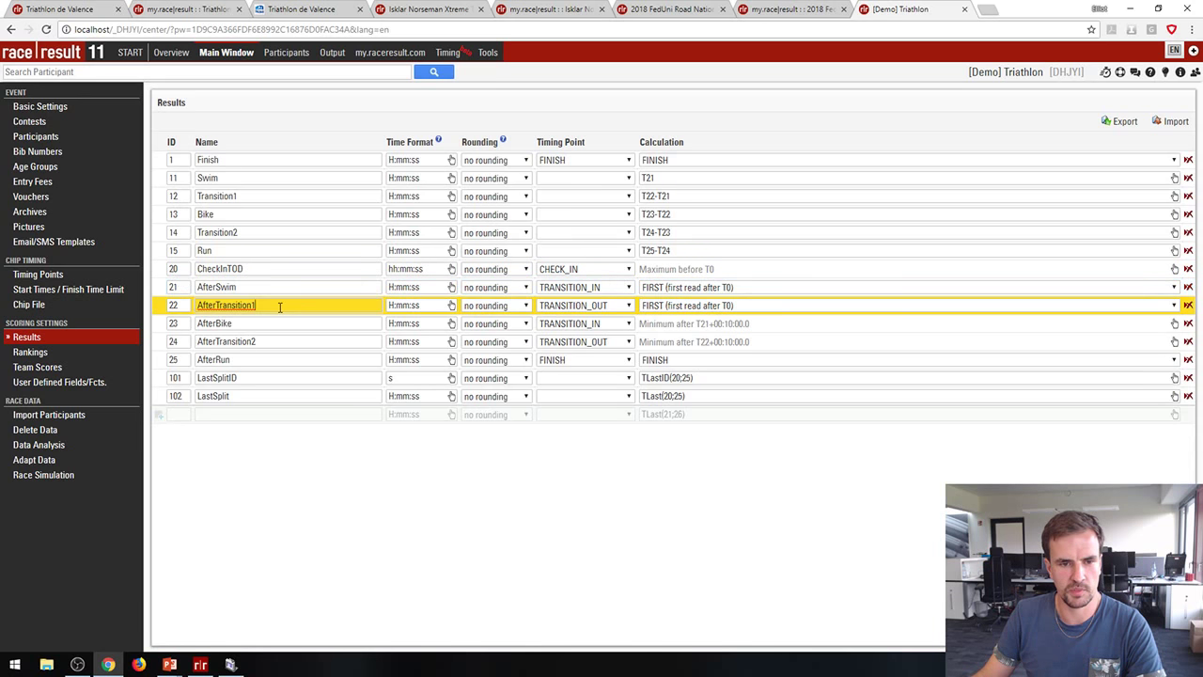
left_click(279, 323)
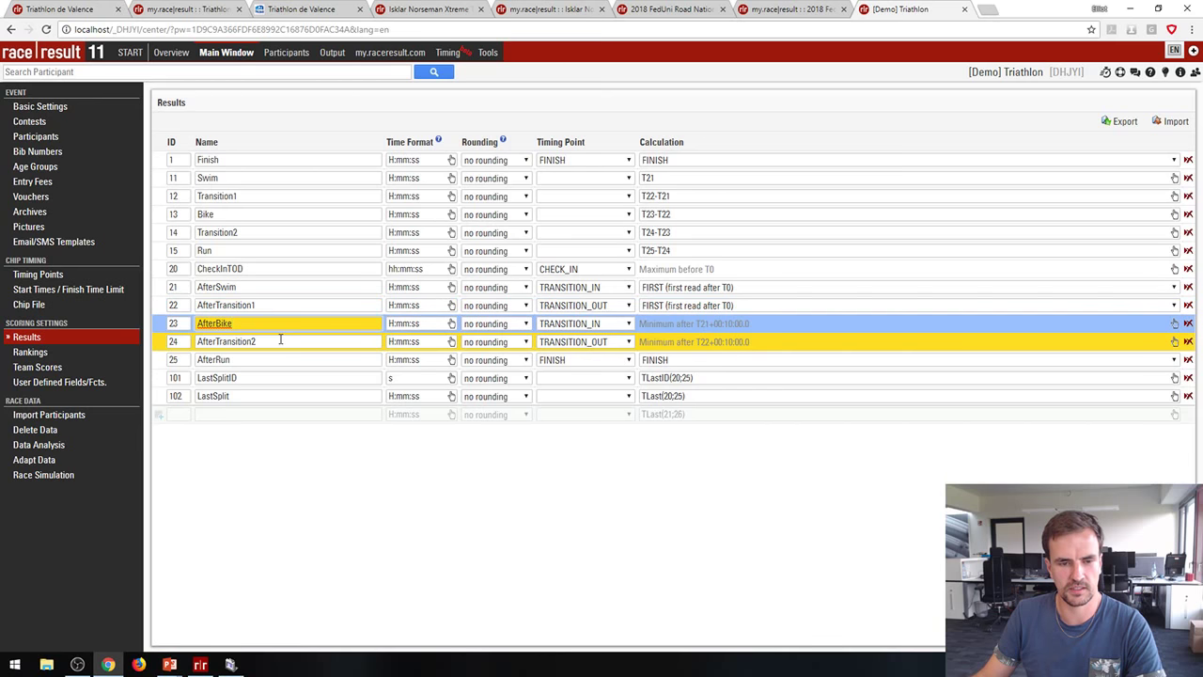
left_click(280, 340)
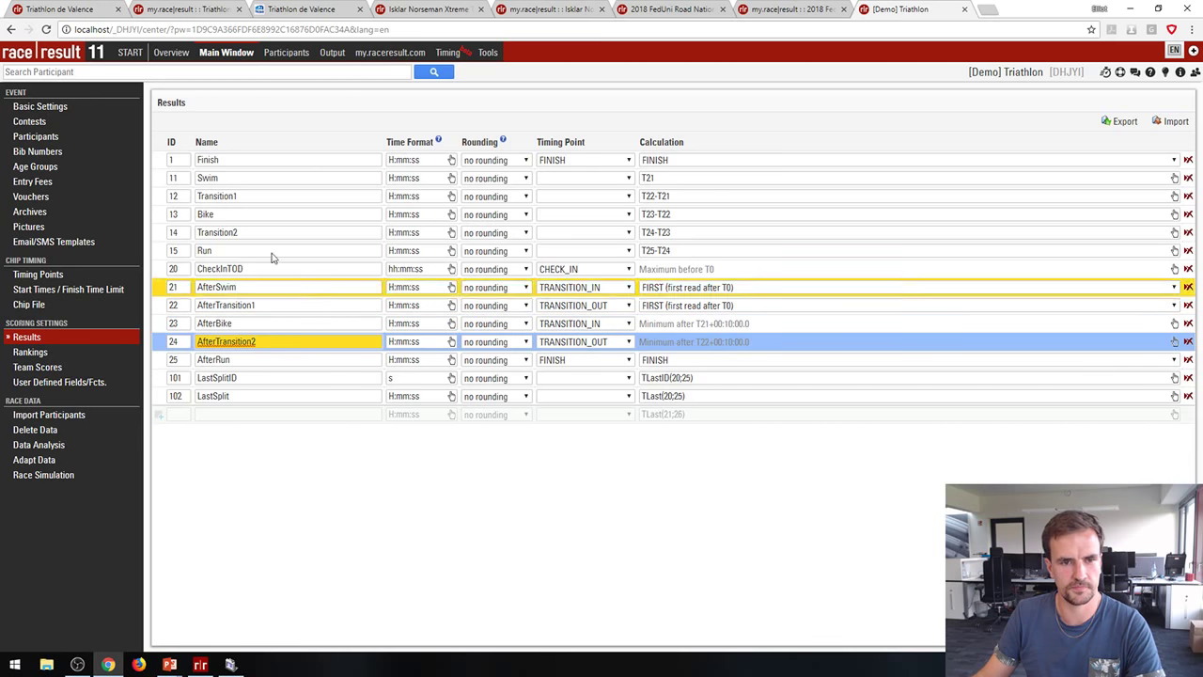
left_click(252, 159)
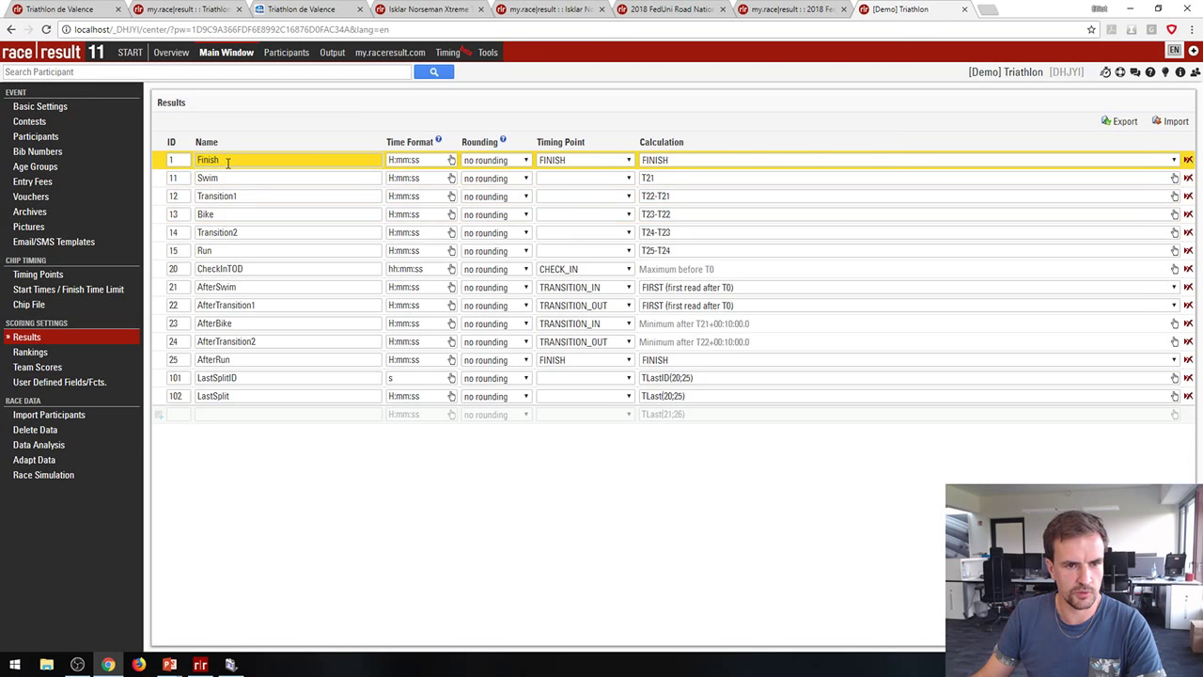
left_click(230, 179)
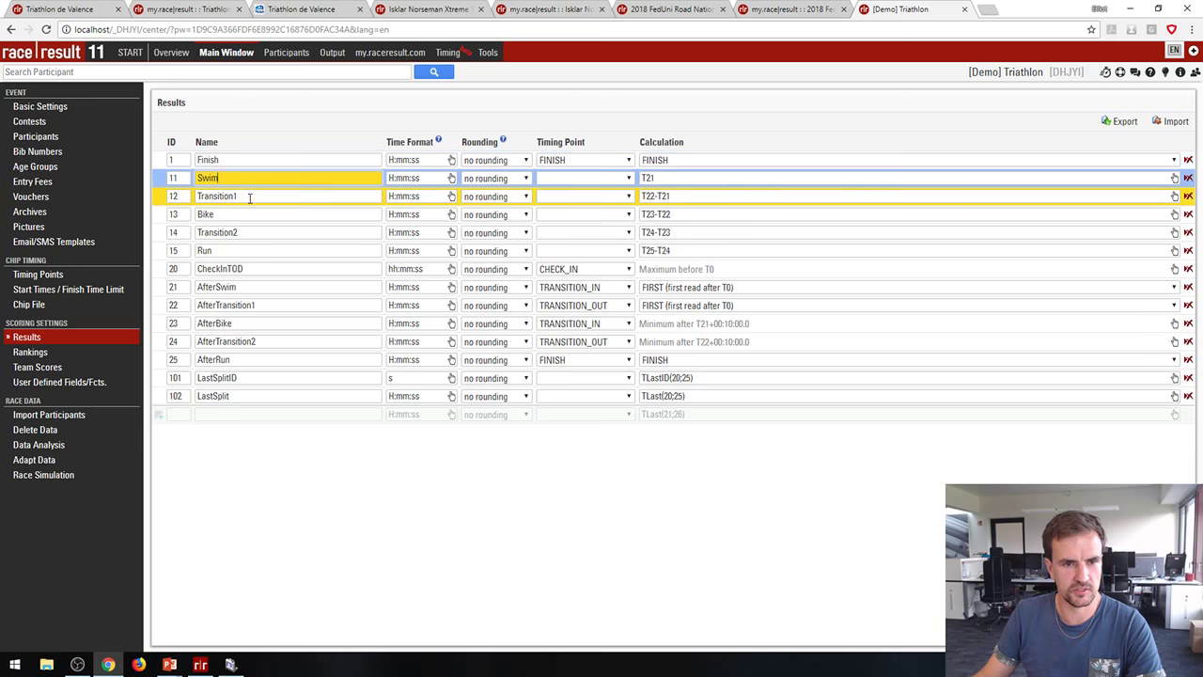
left_click(250, 196)
left_click(251, 127)
left_click(246, 251)
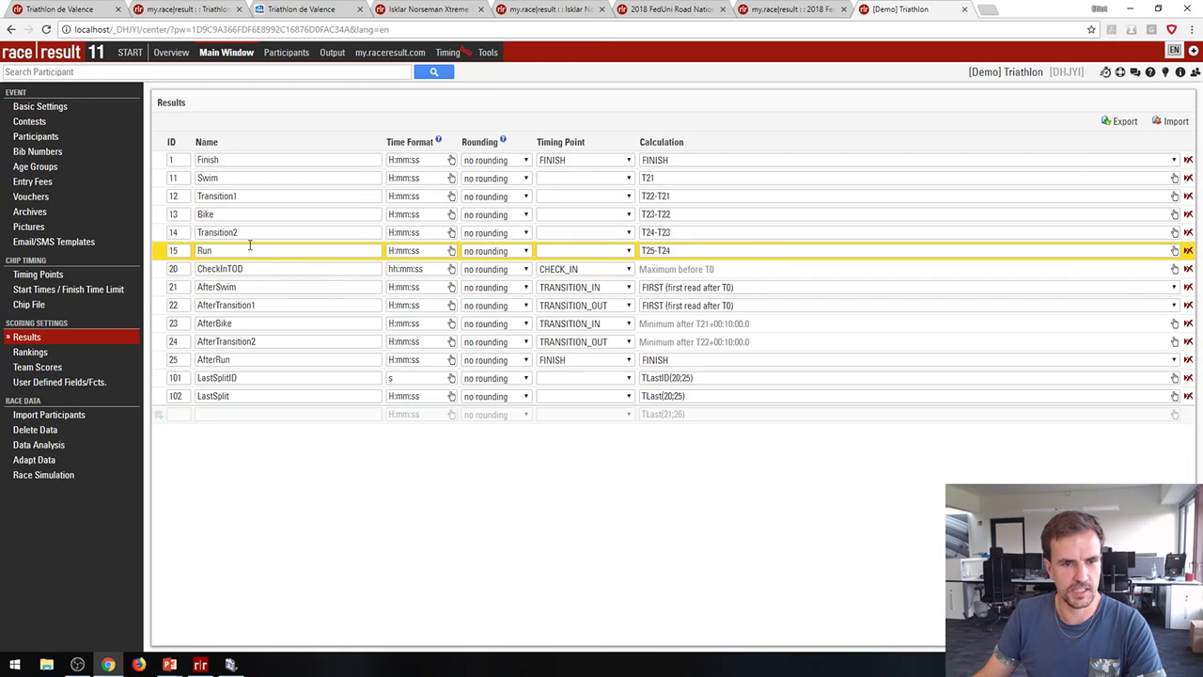
Step: Check the TOD suffix in the CheckInTOD result's name
left_click(247, 268)
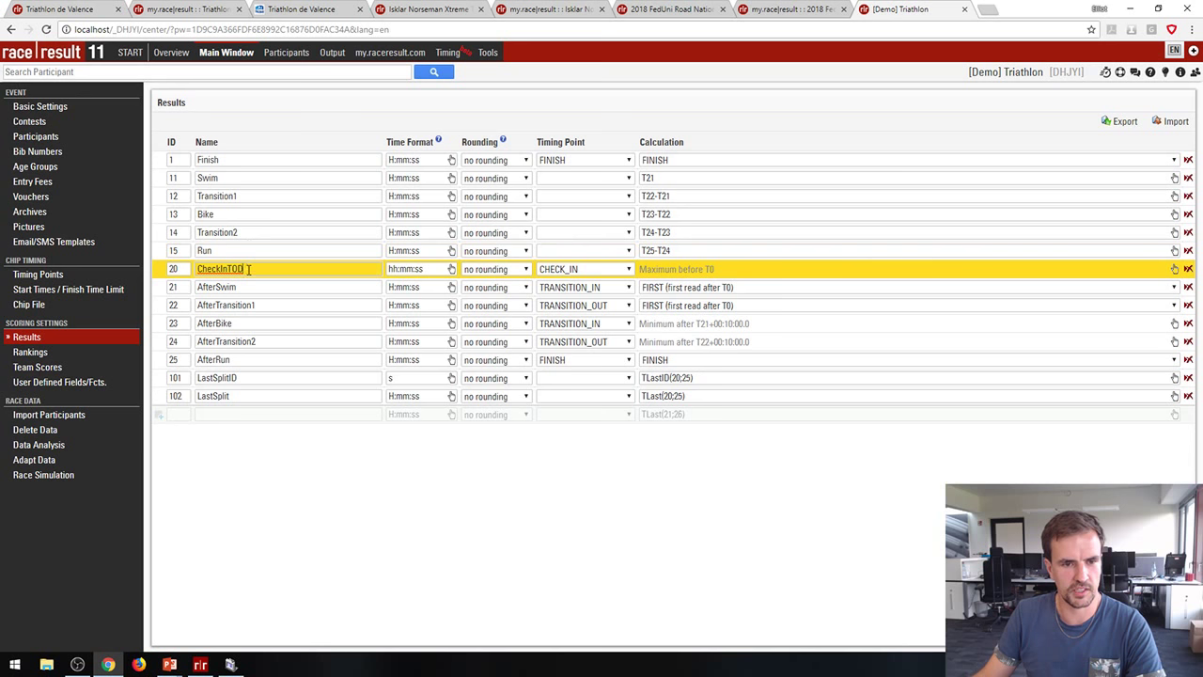
left_click_drag(251, 271, 227, 279)
left_click(269, 286)
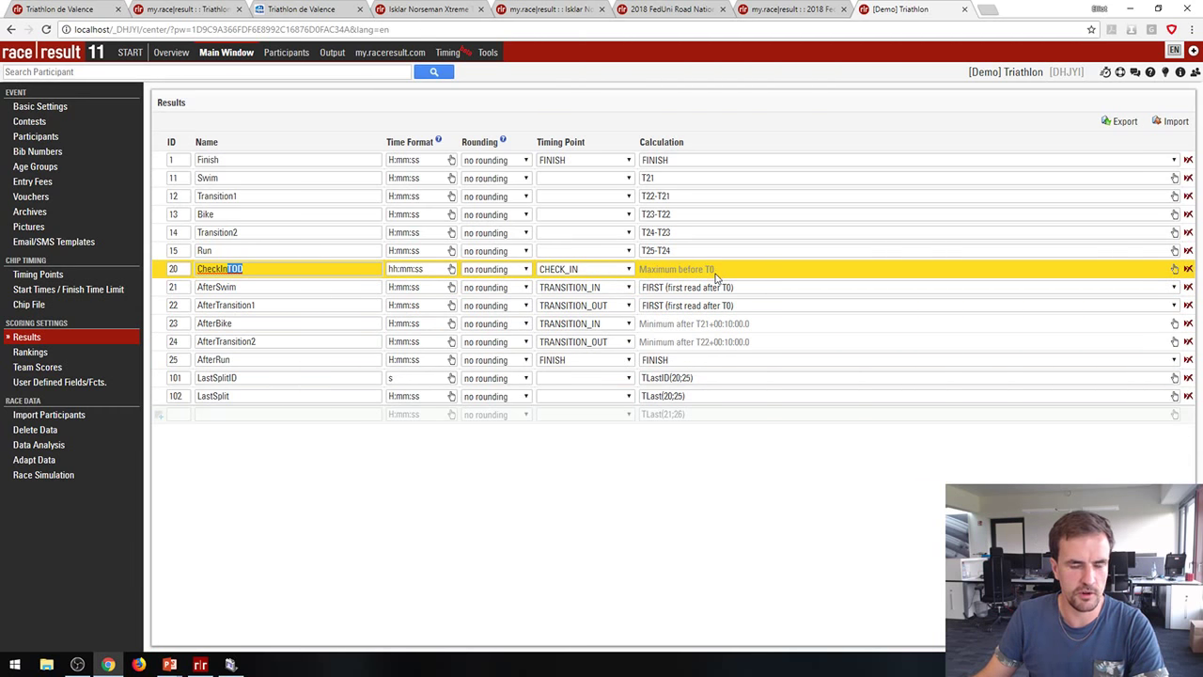
left_click(260, 270)
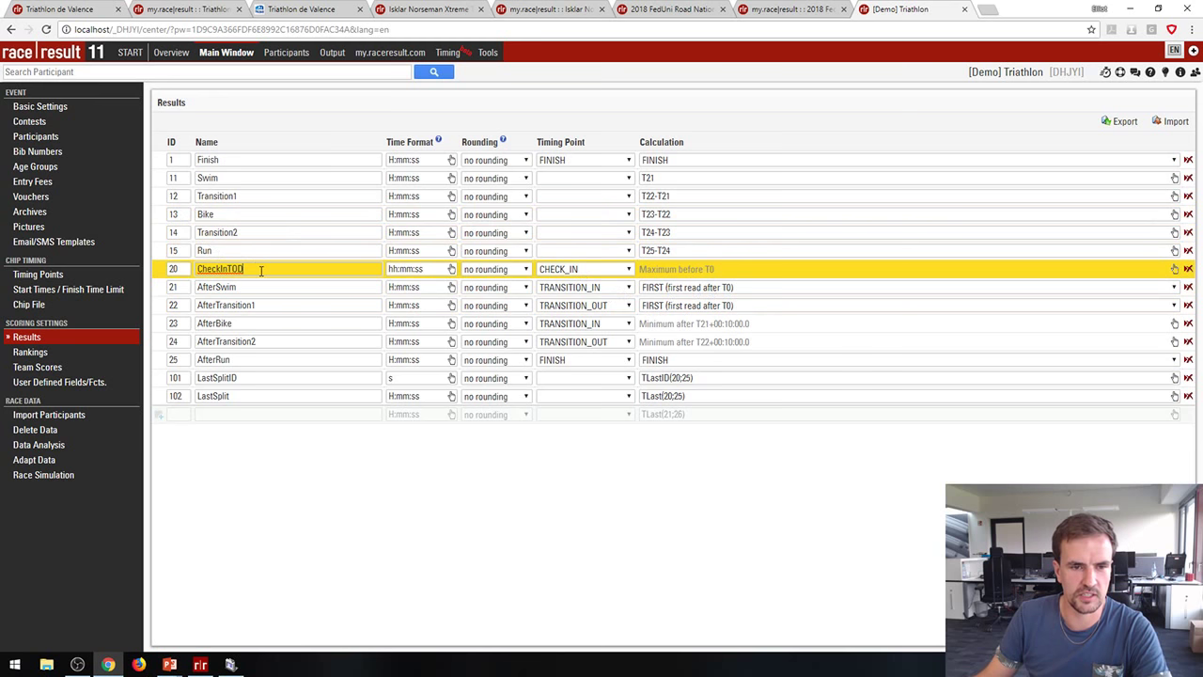
left_click_drag(247, 270, 223, 270)
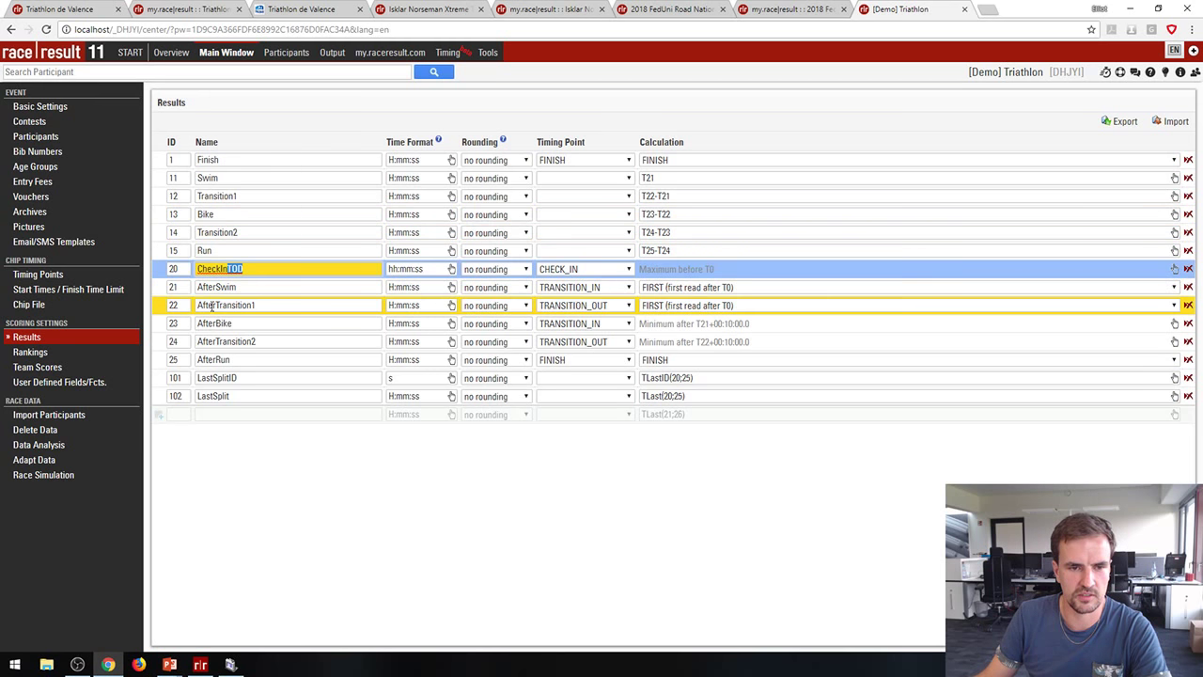
Step: Examine the LastSplitID result's Last (ID) aggregation settings and the neighbouring LastSplit result
left_click(252, 379)
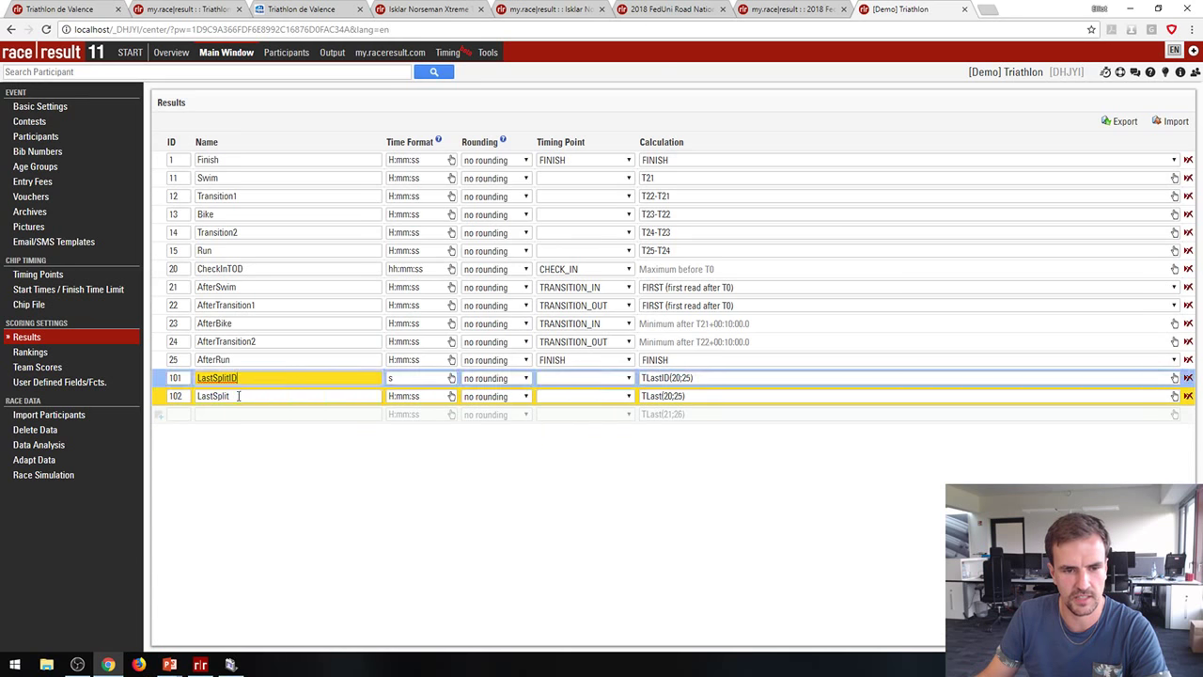
left_click(698, 376)
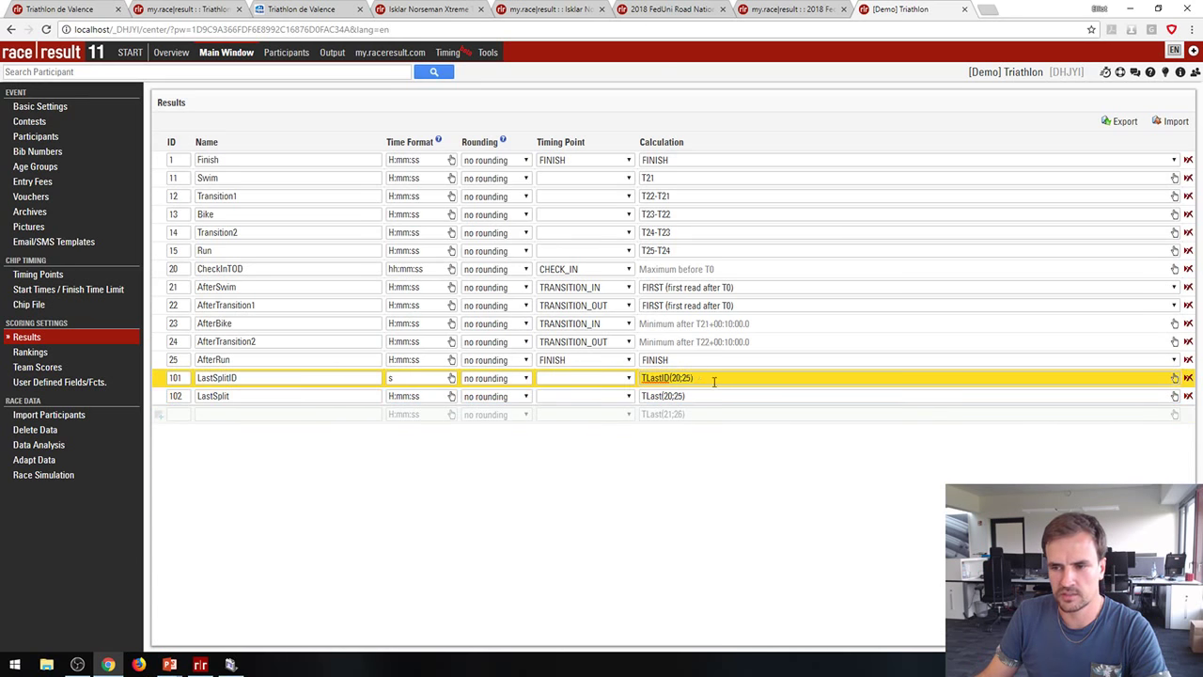
left_click(1175, 378)
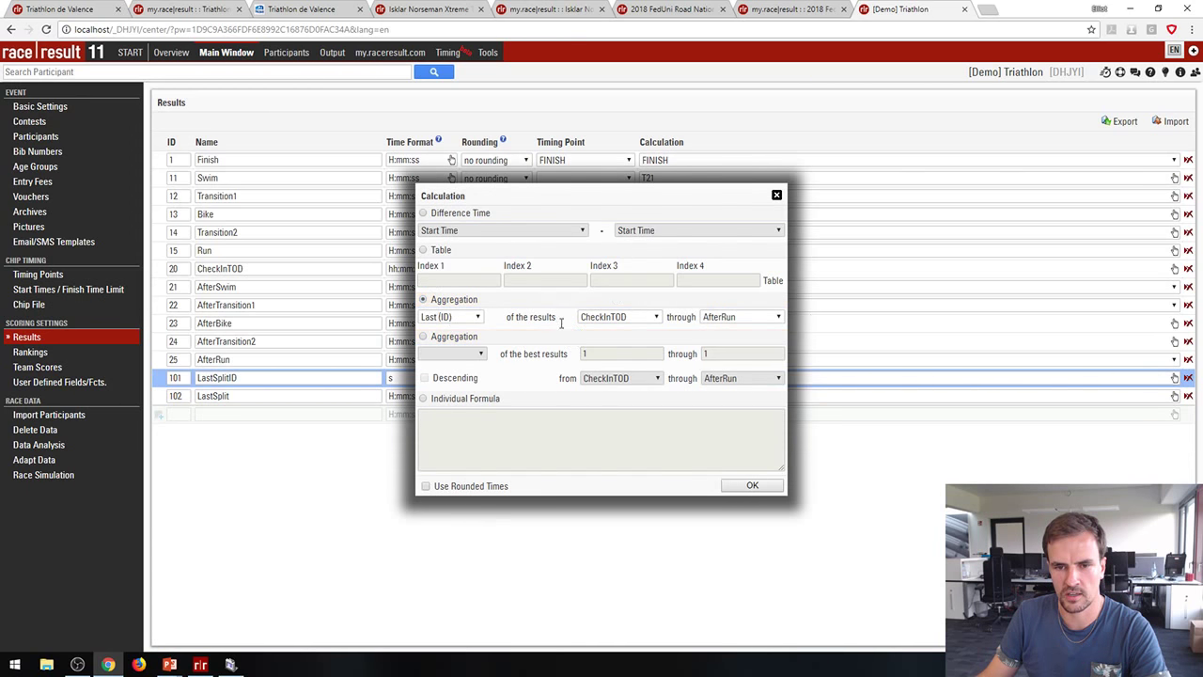
left_click(752, 485)
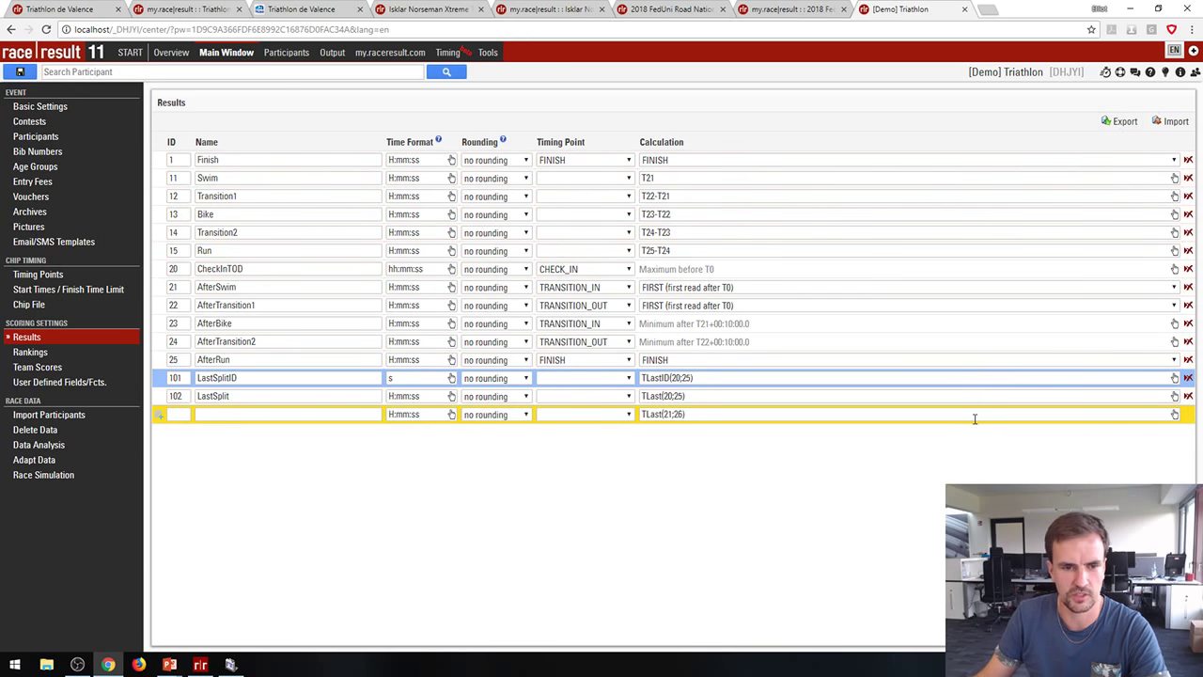
left_click(249, 381)
left_click(245, 397)
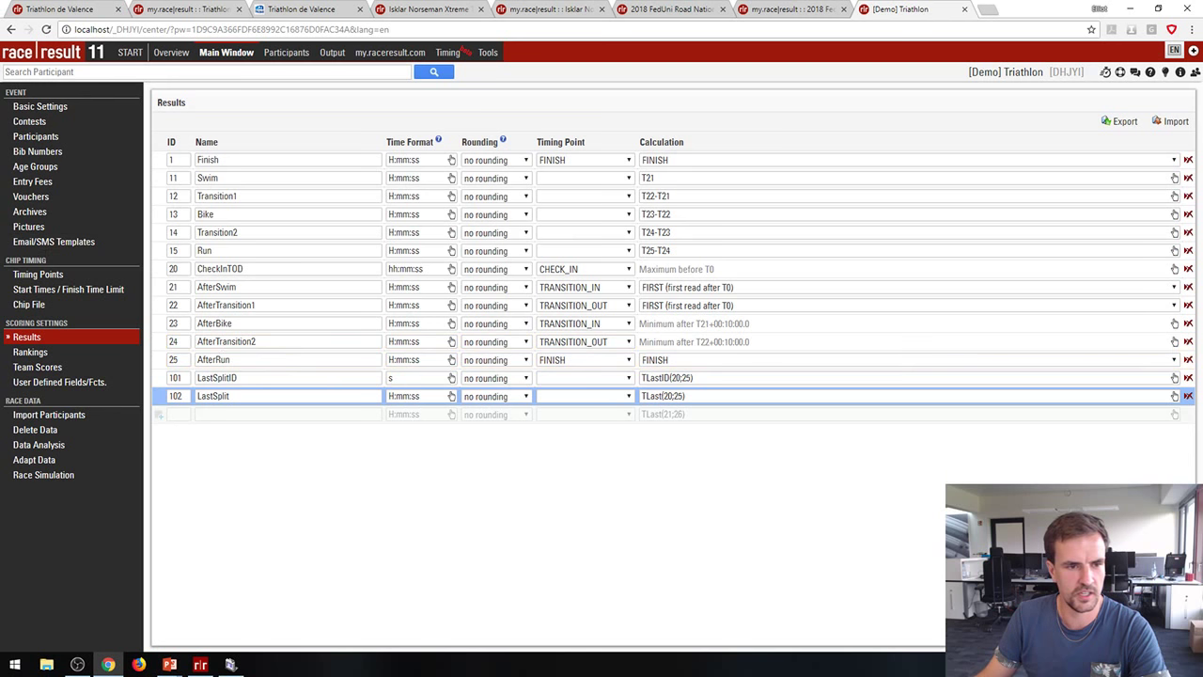
Step: Add a timing point named RUN_LAPS in the Timing Points settings
left_click(39, 273)
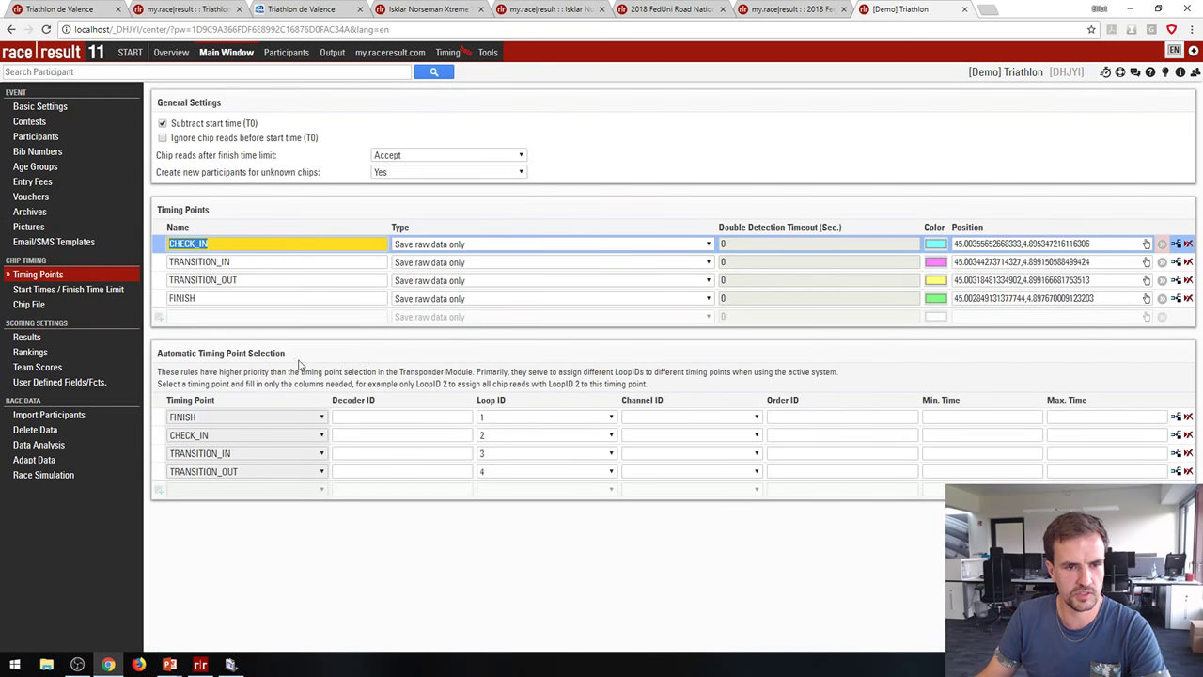
left_click(226, 319)
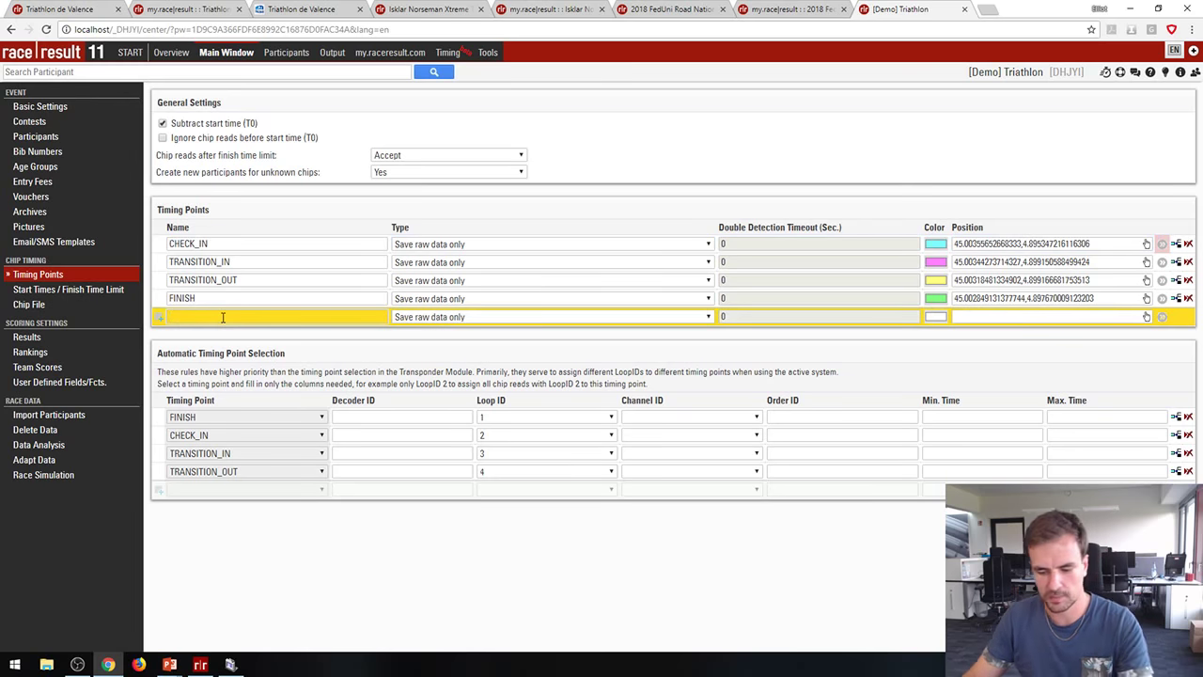
type("RUN")
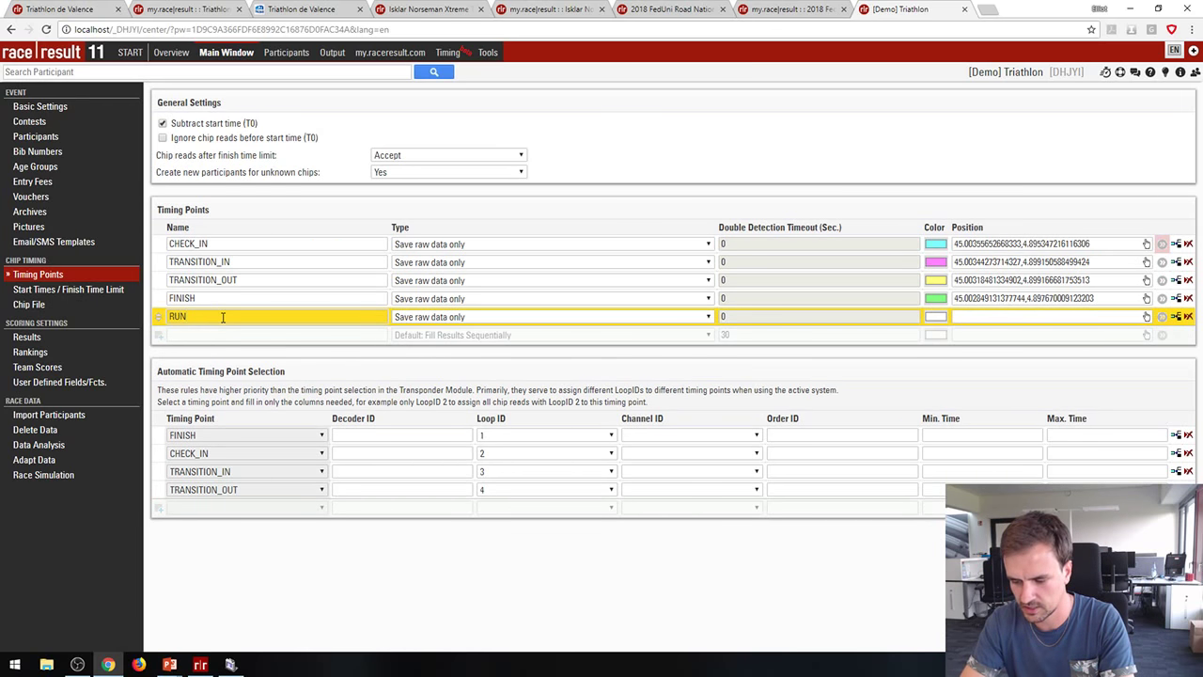
type("_LAPS")
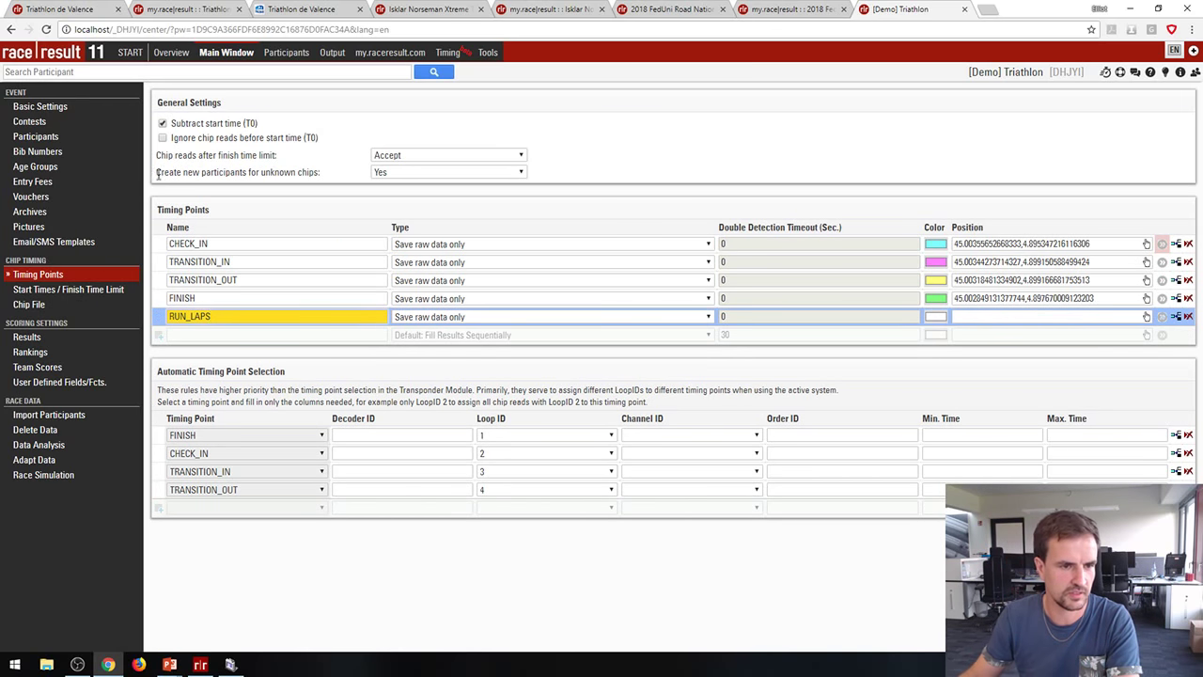
Step: Add a result with ID 26 named AfterRun at the FINISH timing point in the Results settings, and save
left_click(38, 339)
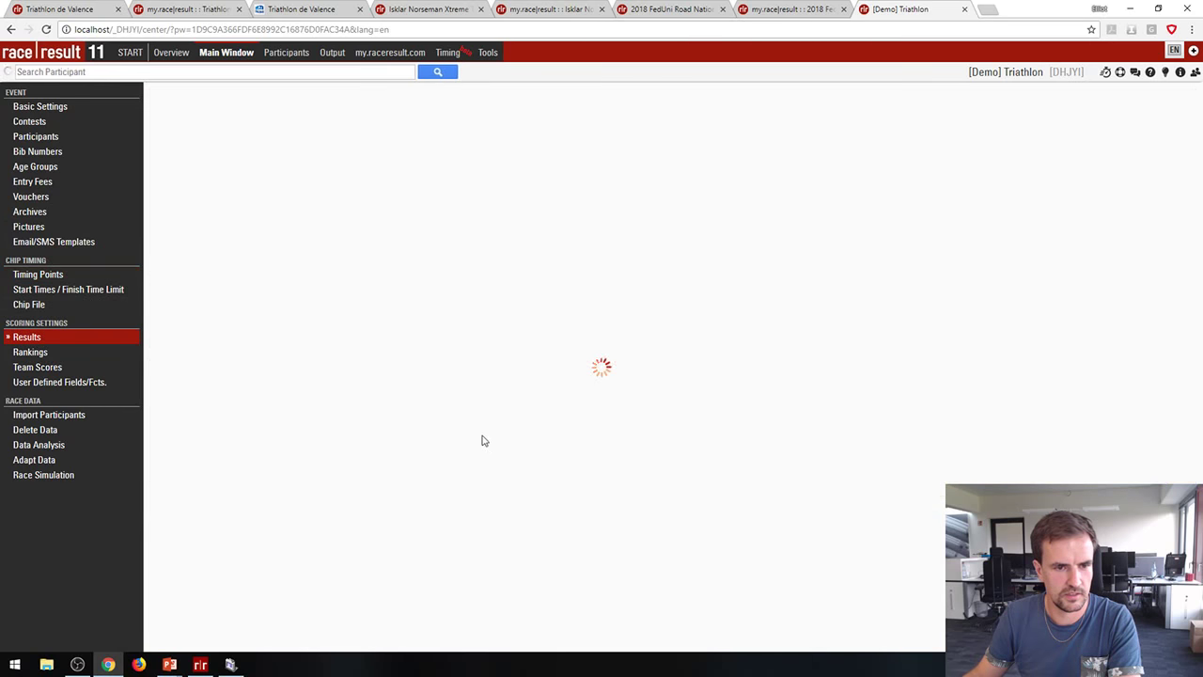
left_click(175, 415)
type("26")
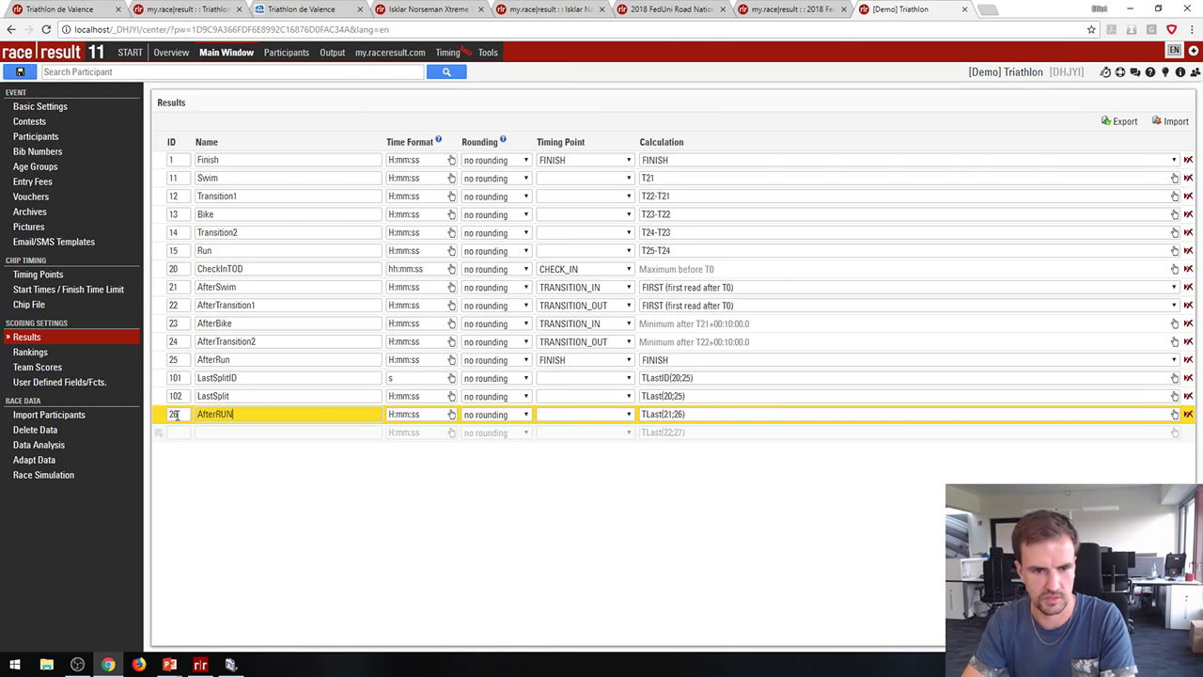
type("AfterRu")
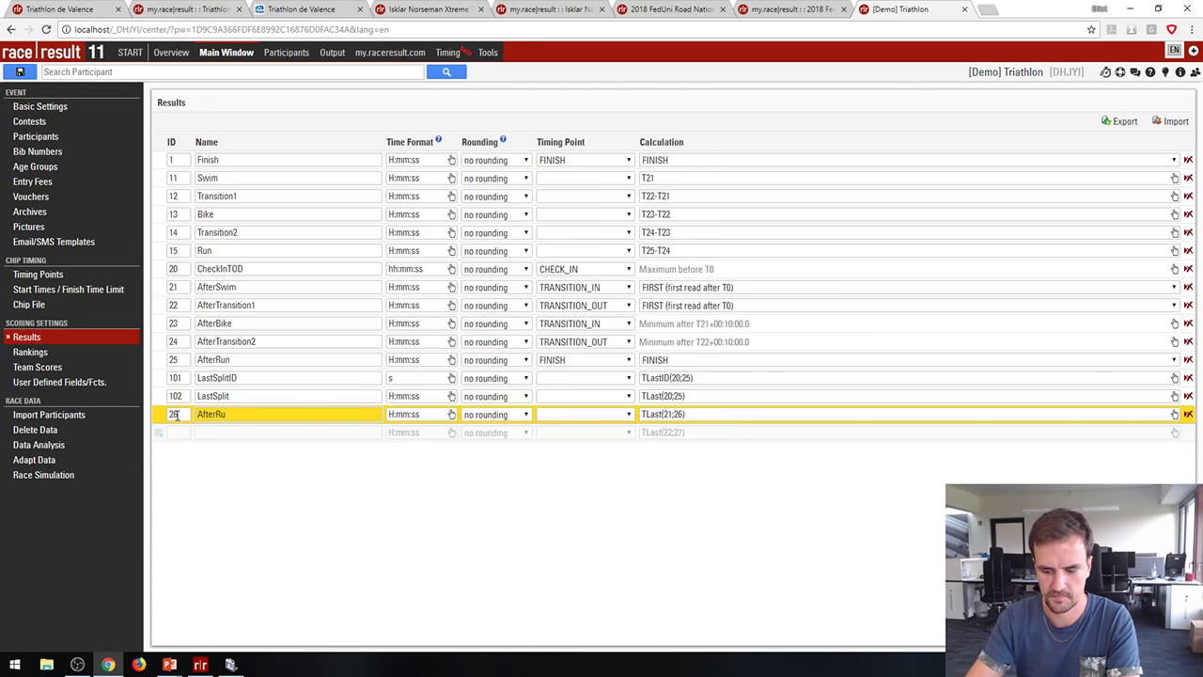
type("n")
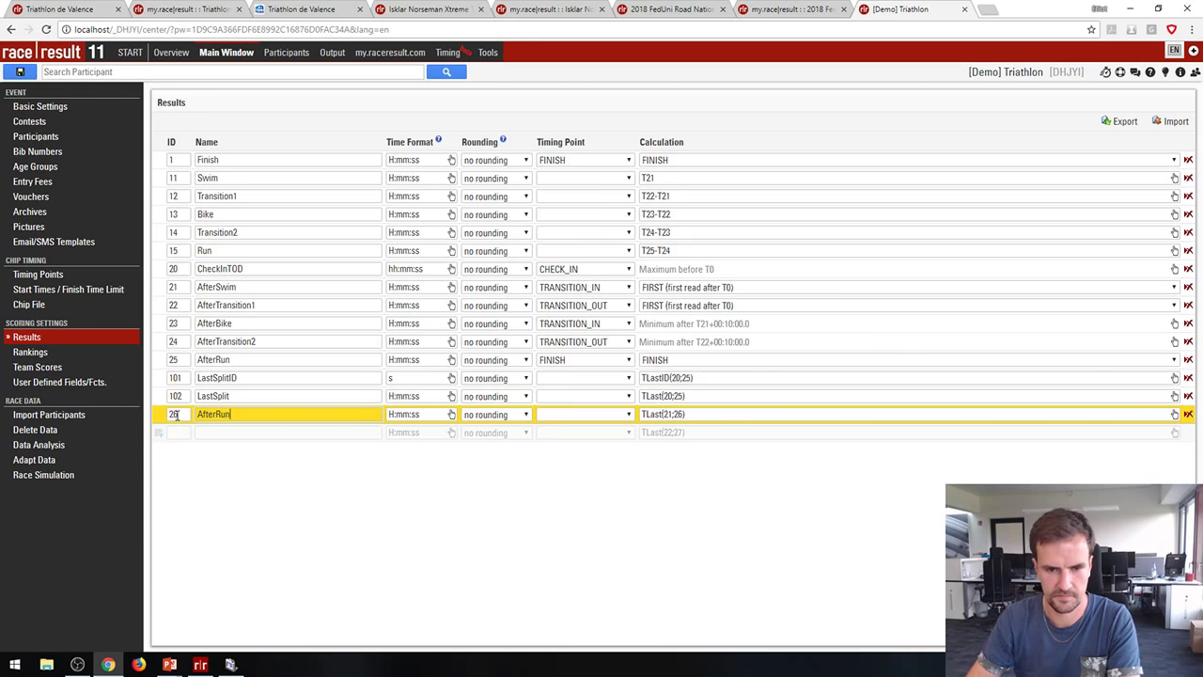
left_click(550, 420)
left_click(568, 476)
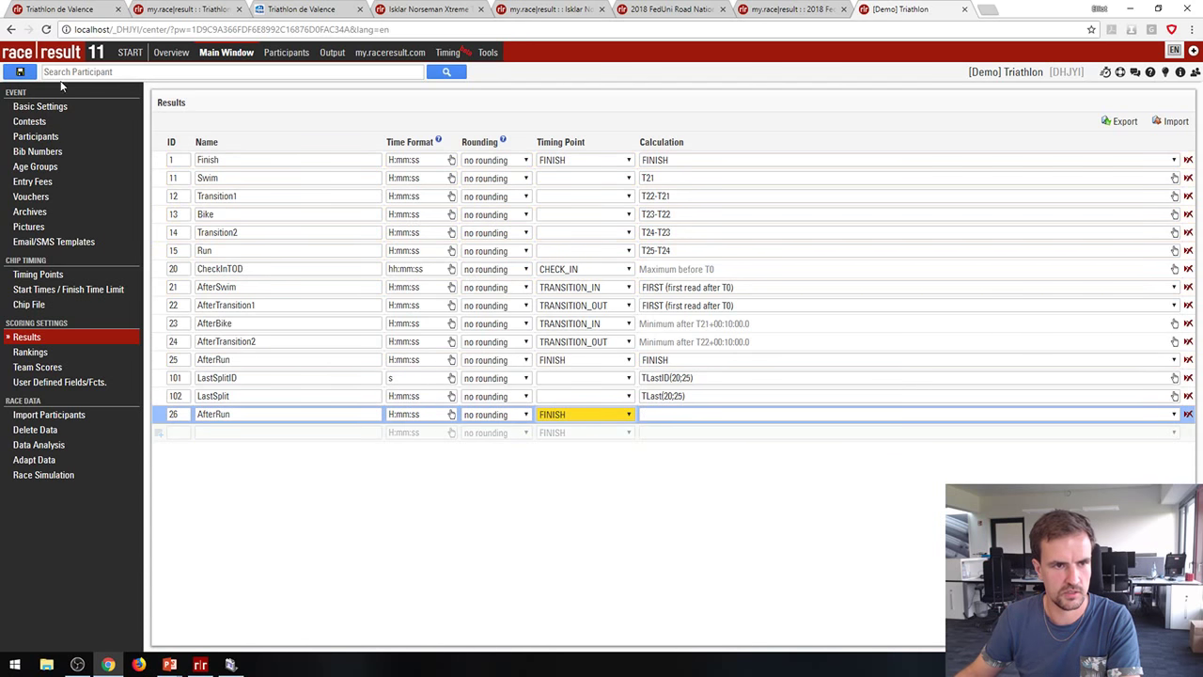
left_click(20, 73)
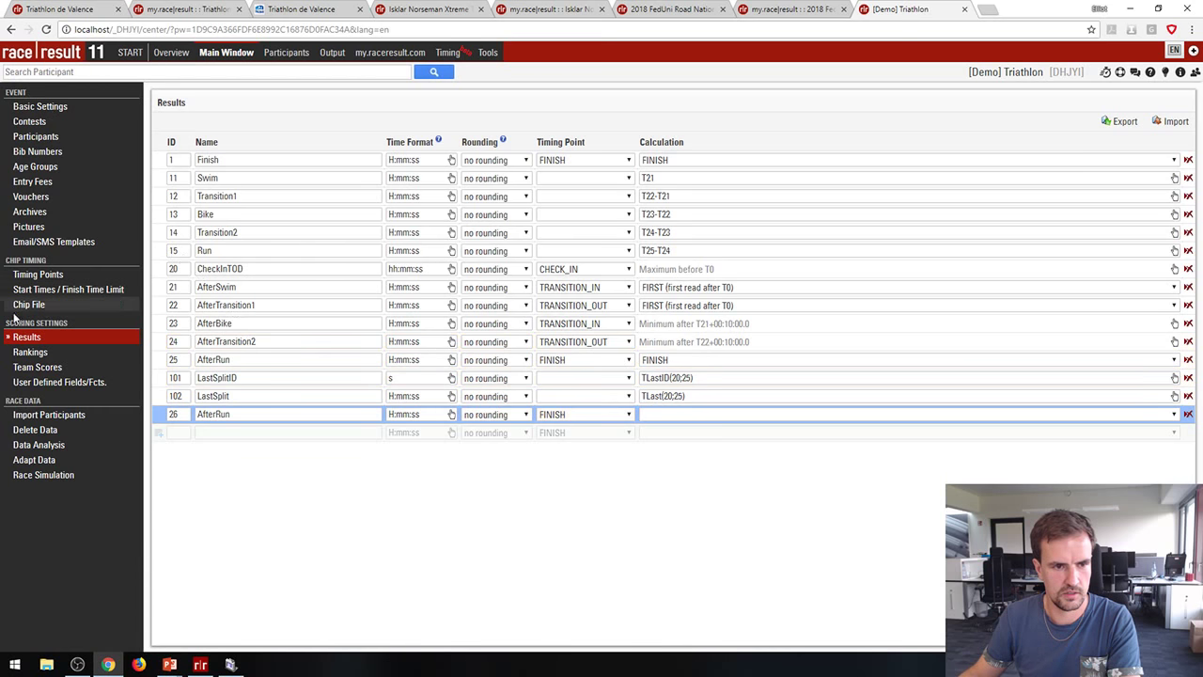
Step: Rename result 25 to AfterRunLap1, set its timing point to RUN_LAPS and calculation to FIRST (first read after T0), and save
left_click(29, 339)
left_click(240, 362)
type("Lap1")
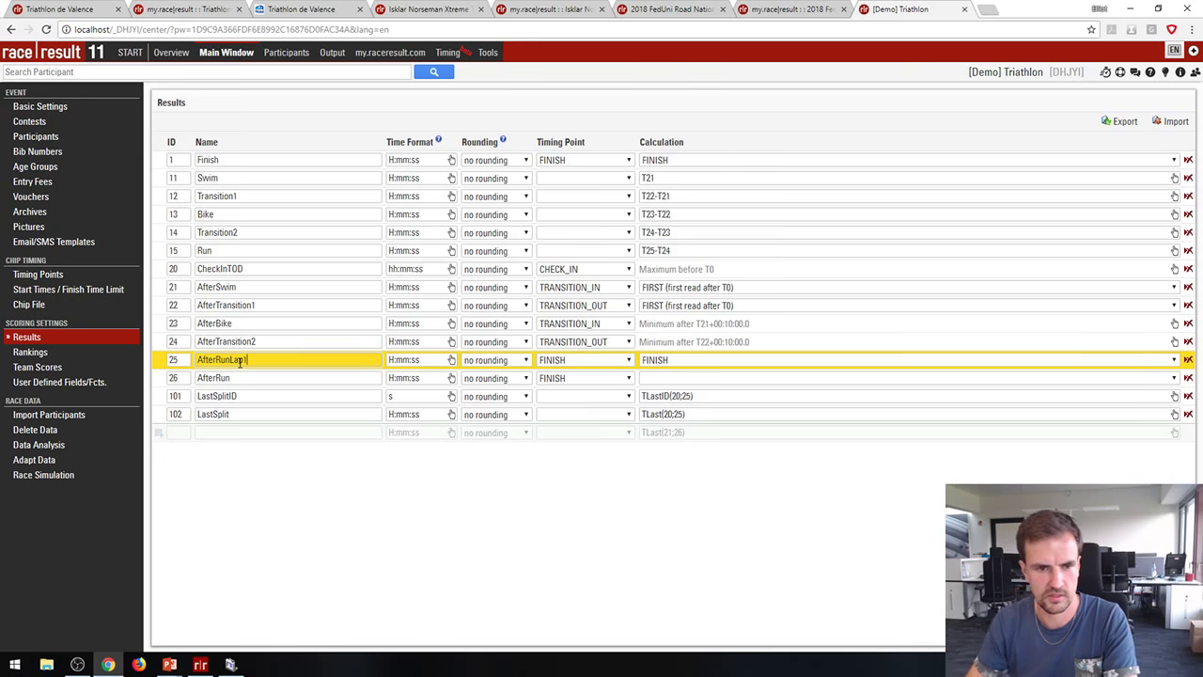
left_click(559, 367)
left_click(580, 435)
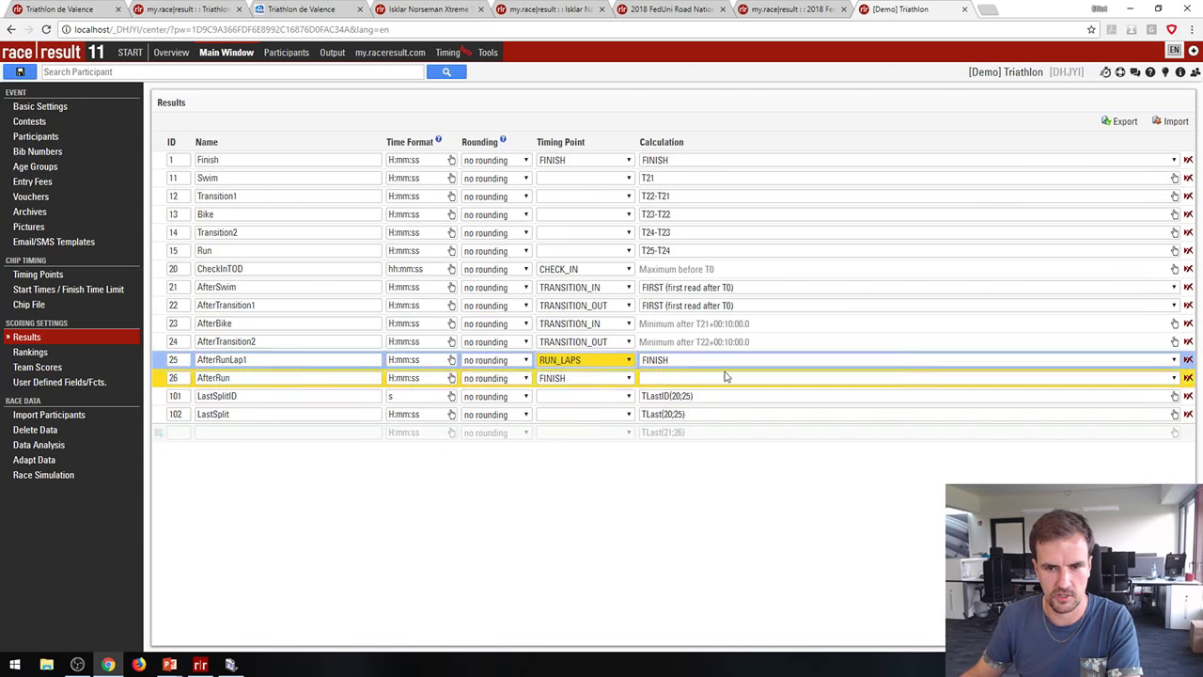
left_click(685, 365)
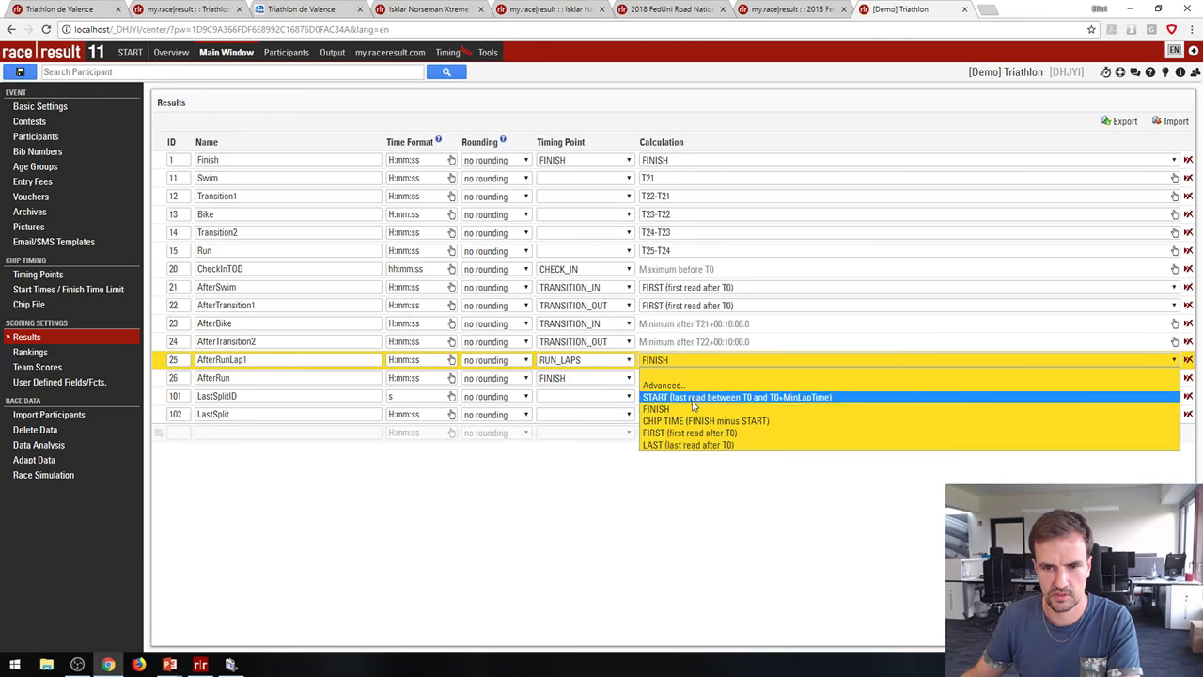
left_click(689, 436)
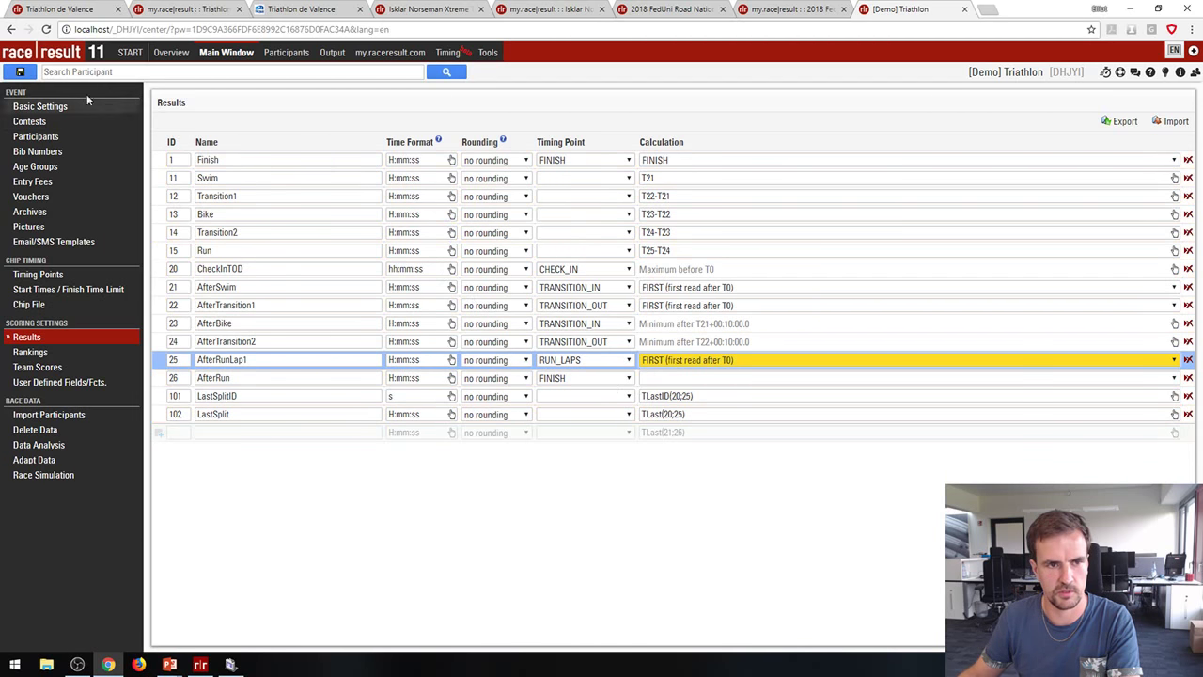
left_click(20, 72)
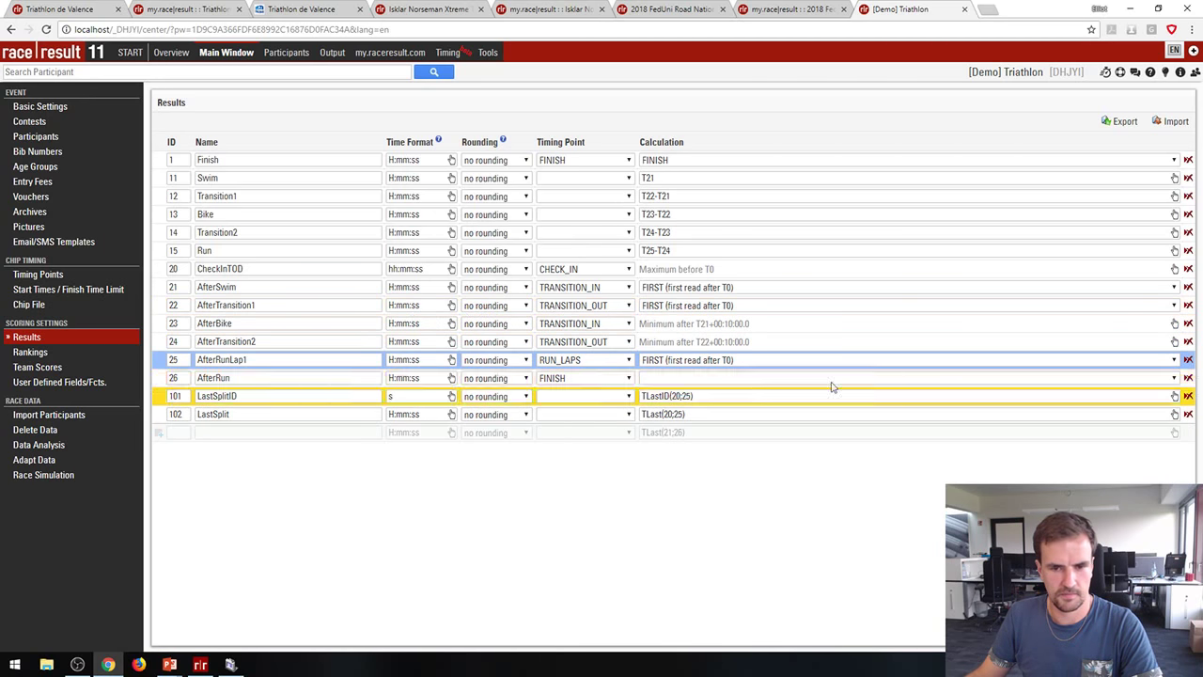
left_click(683, 365)
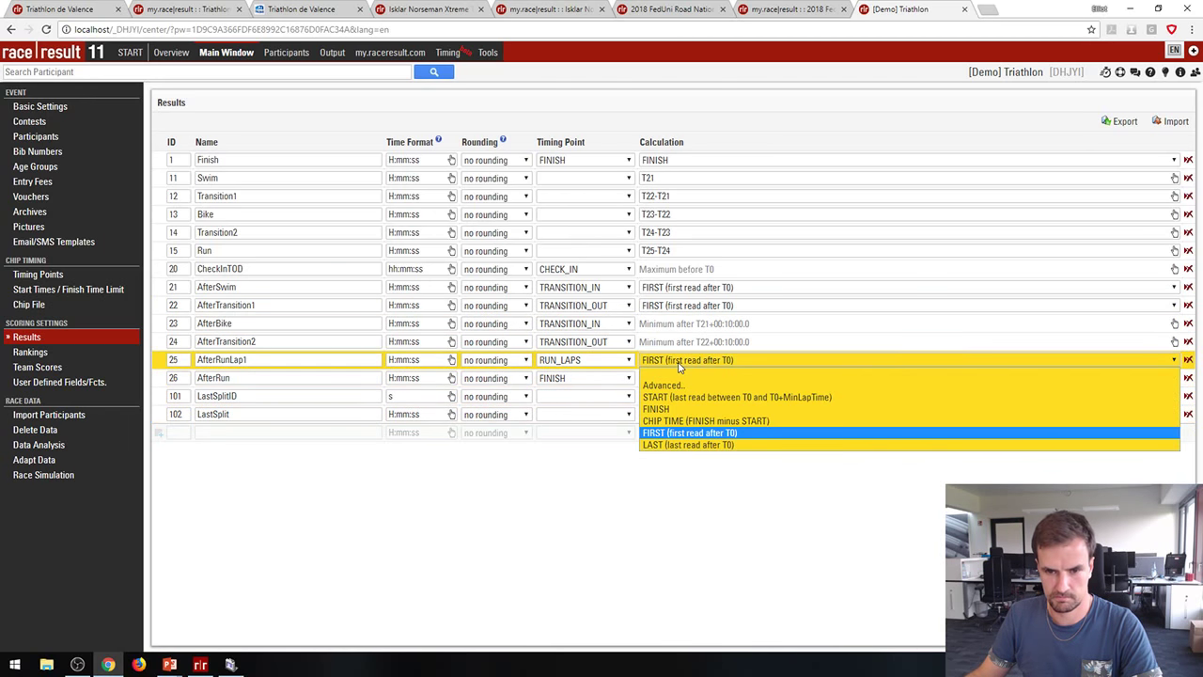
left_click(679, 367)
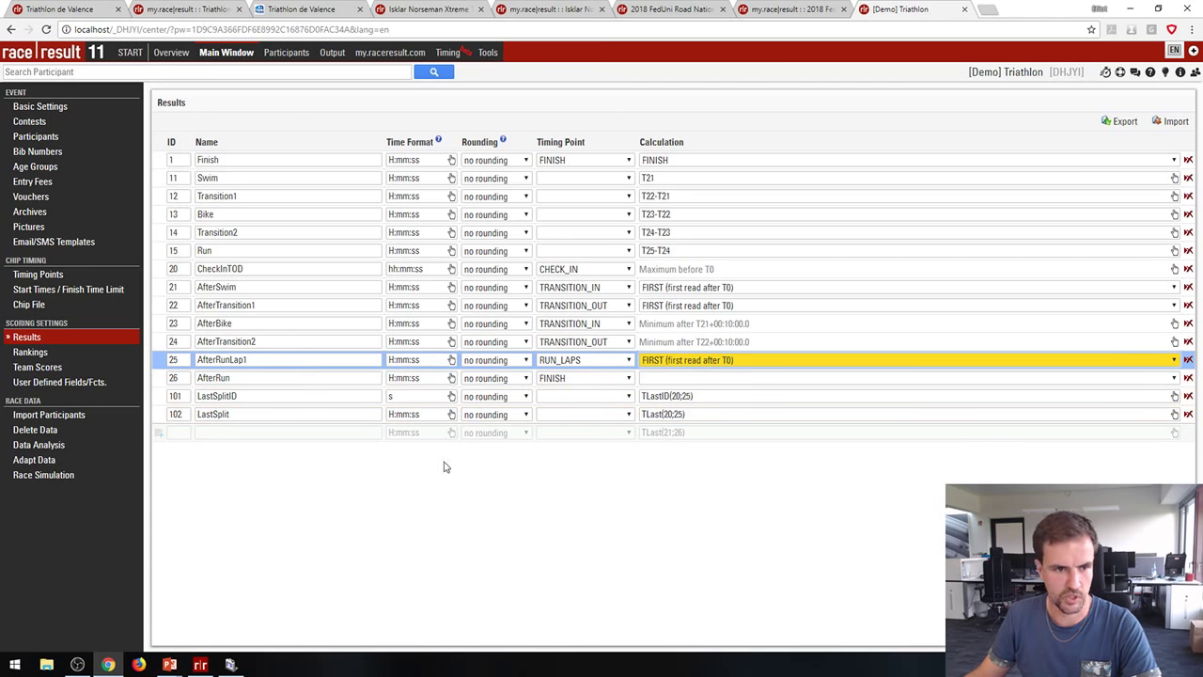
Step: Rename result 25 back to AfterRun and set its timing point to FINISH
left_click(275, 358)
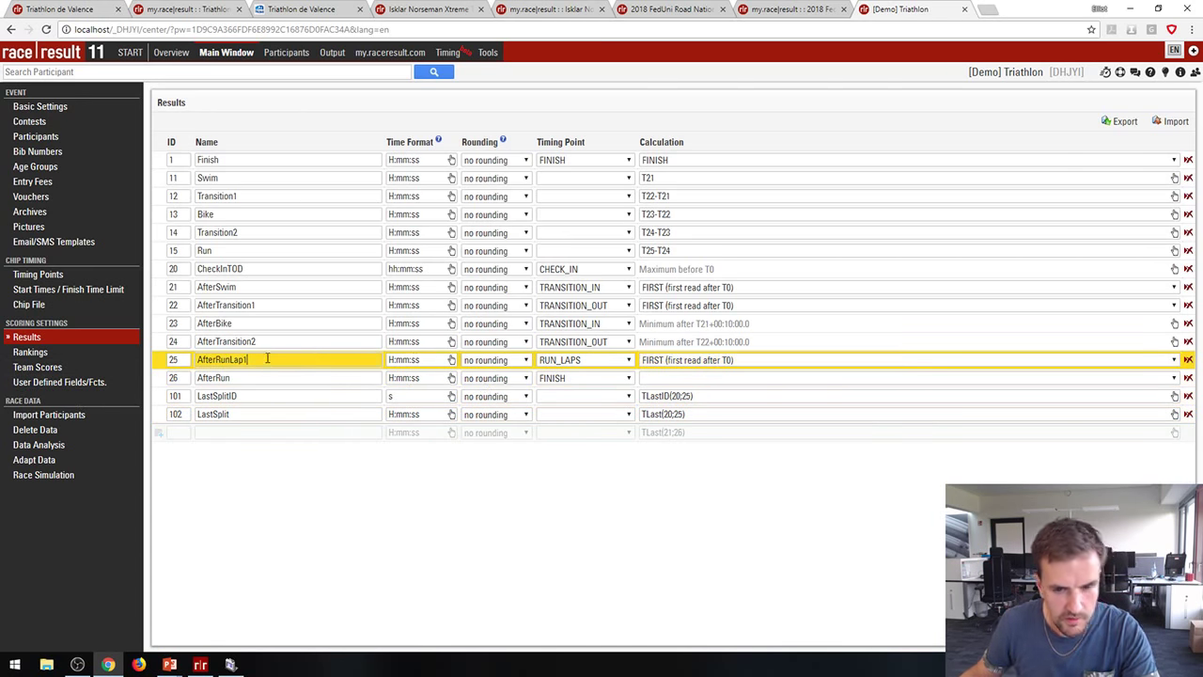
key("BackSpace")
key("BackSpace")
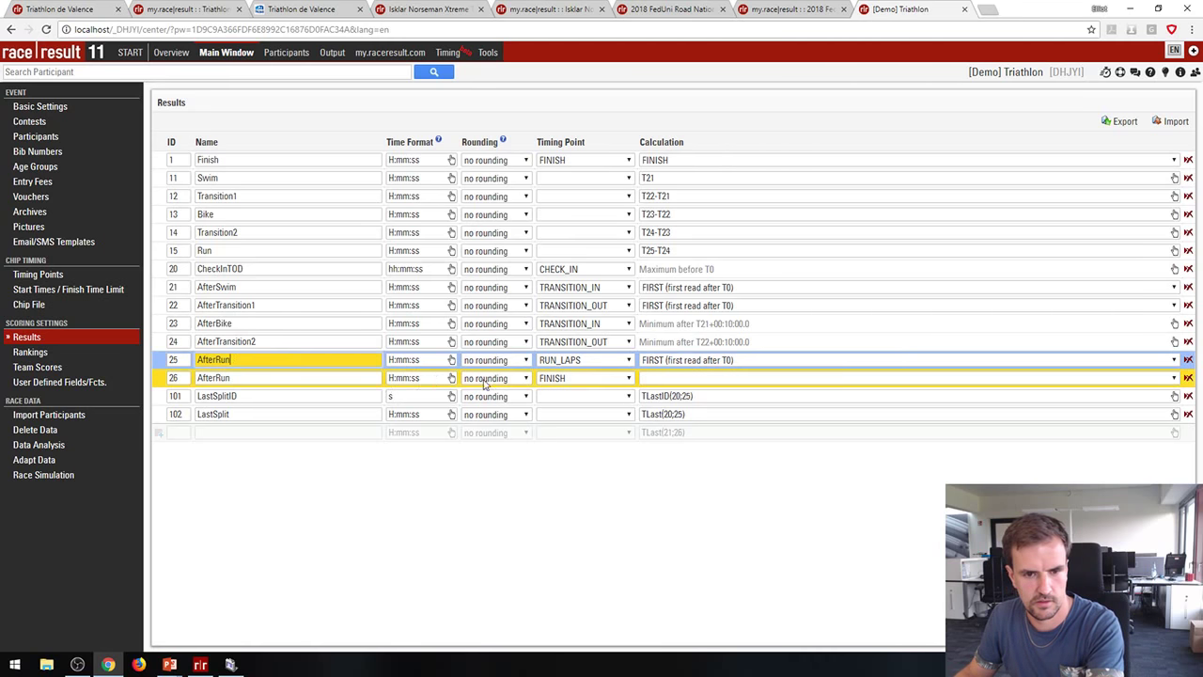
left_click(553, 366)
left_click(554, 422)
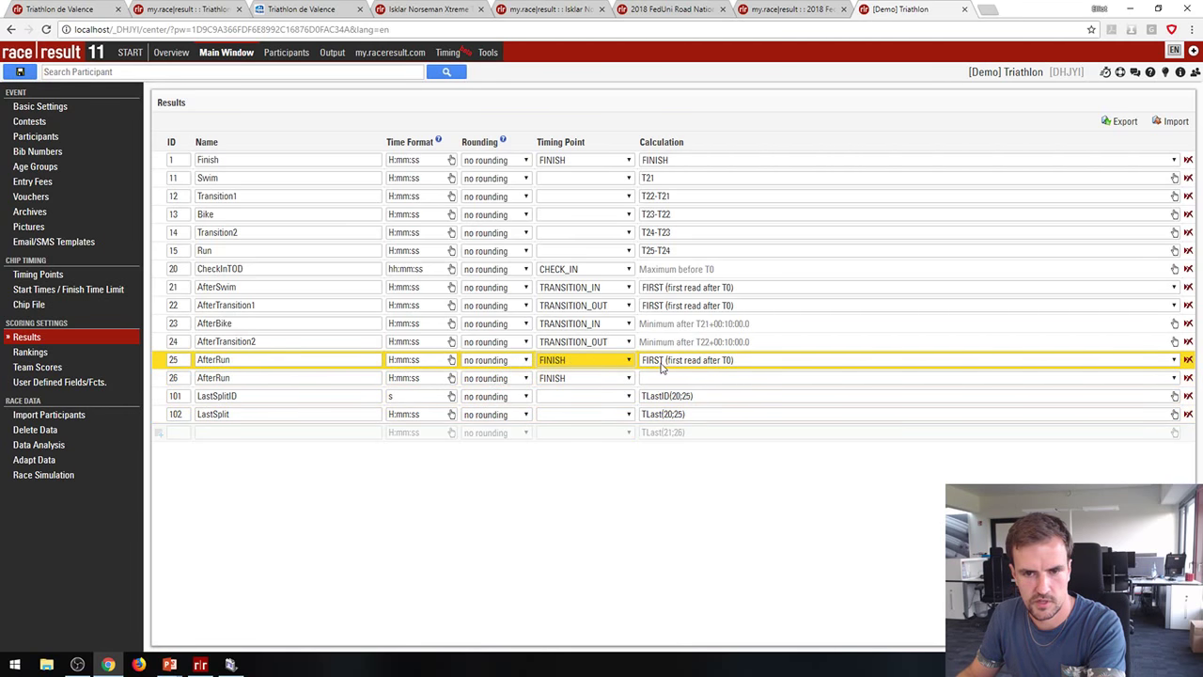
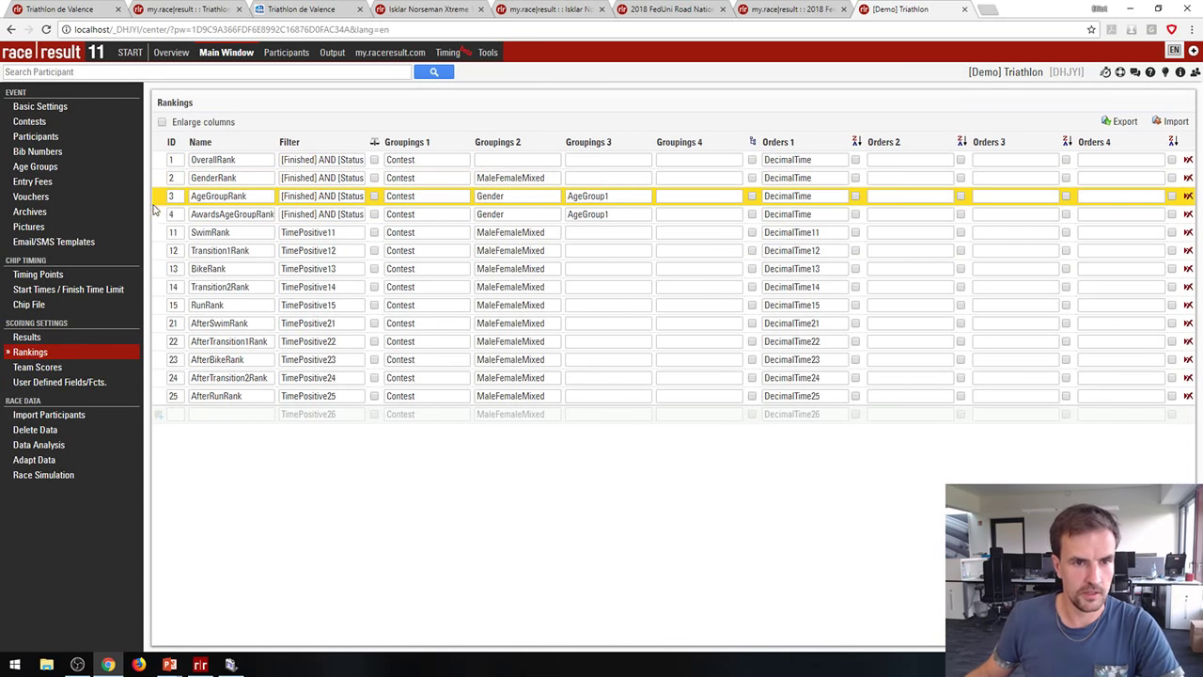
Step: Examine the overall, gender, age group and split rankings alongside the event's results list, comparing filters, groupings and orders
double_click(220, 162)
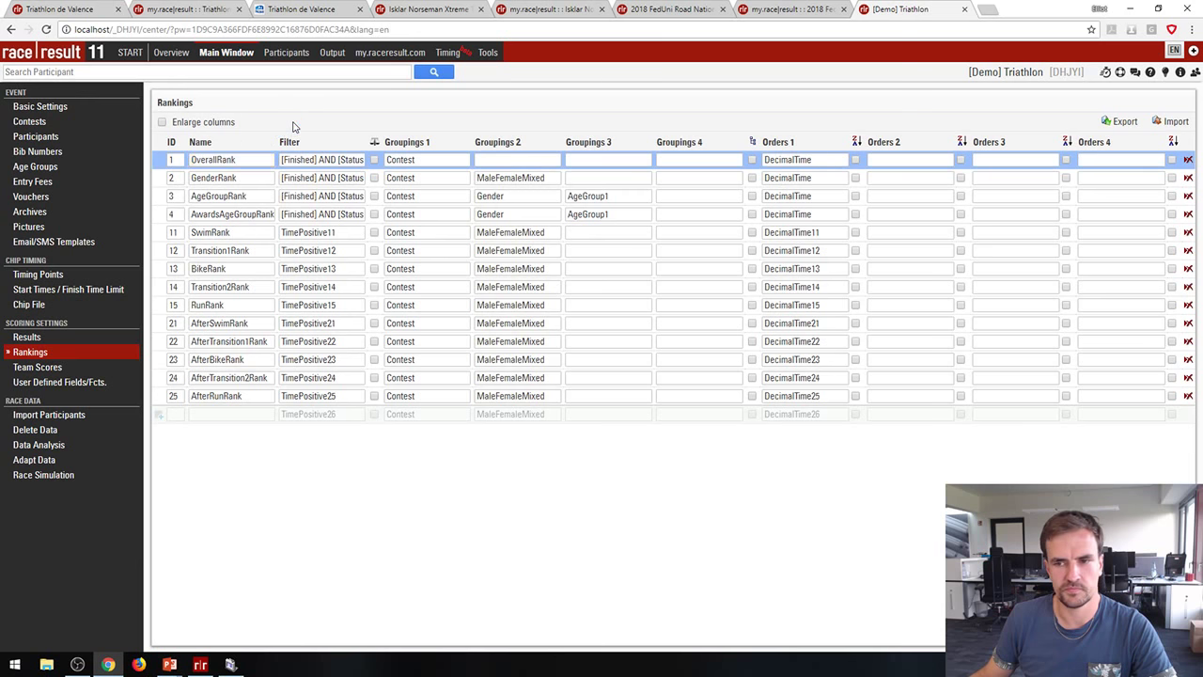
left_click(243, 177)
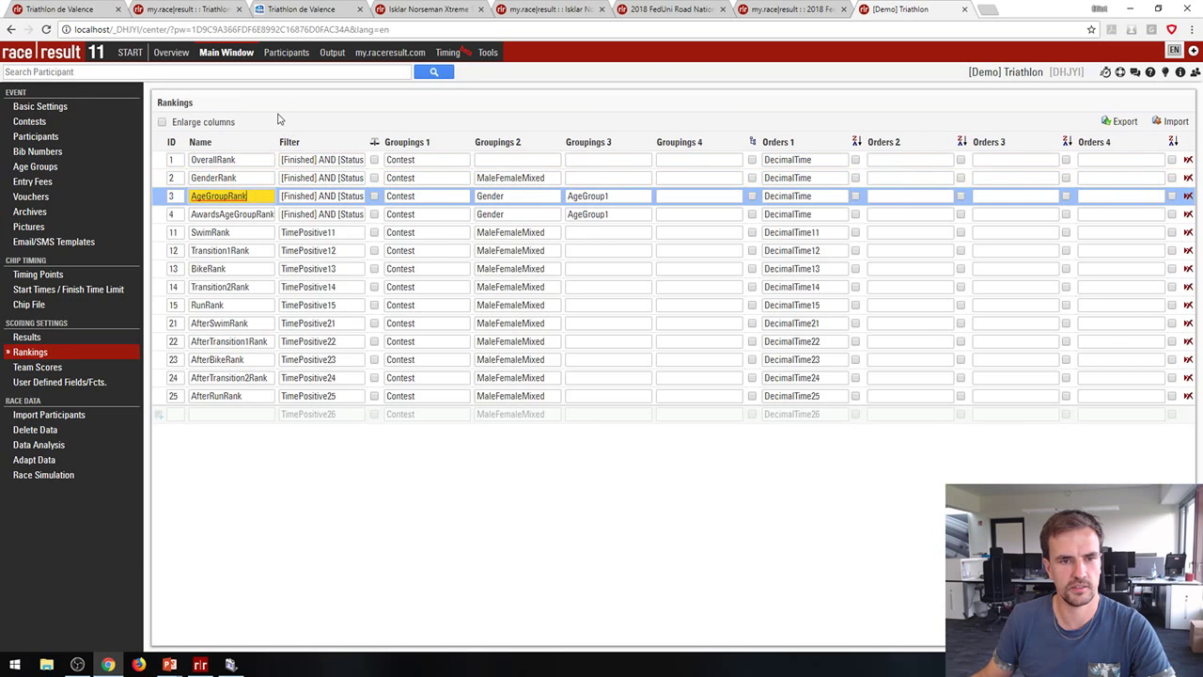
left_click(226, 215)
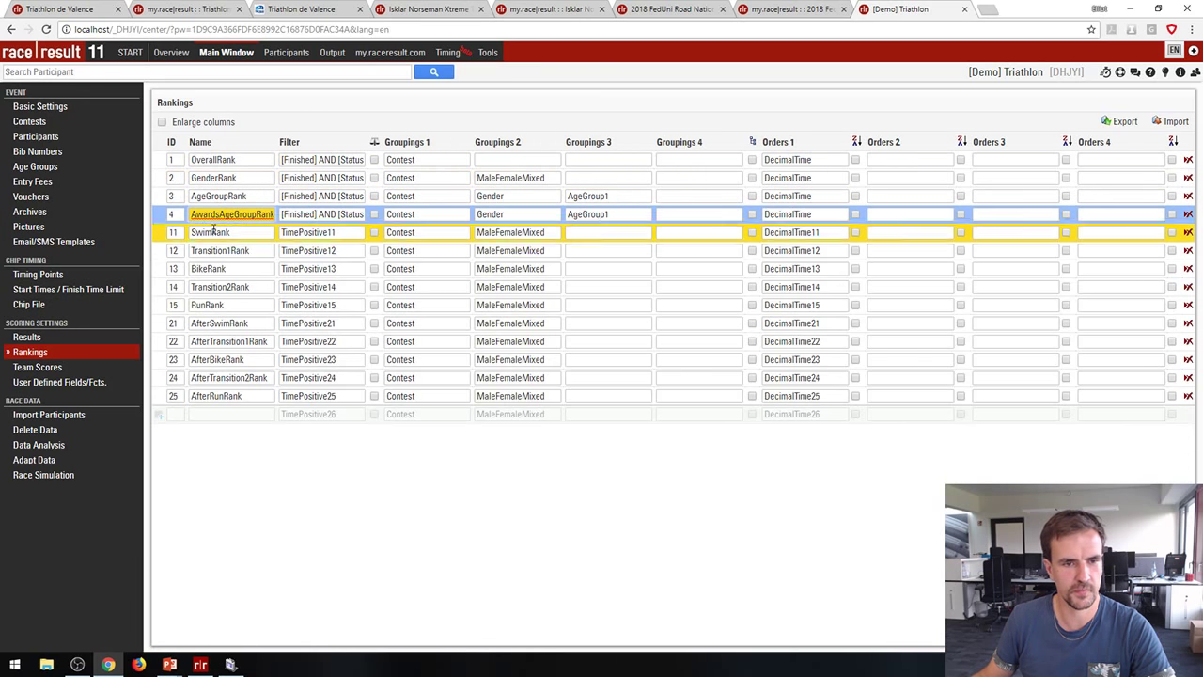
left_click(219, 235)
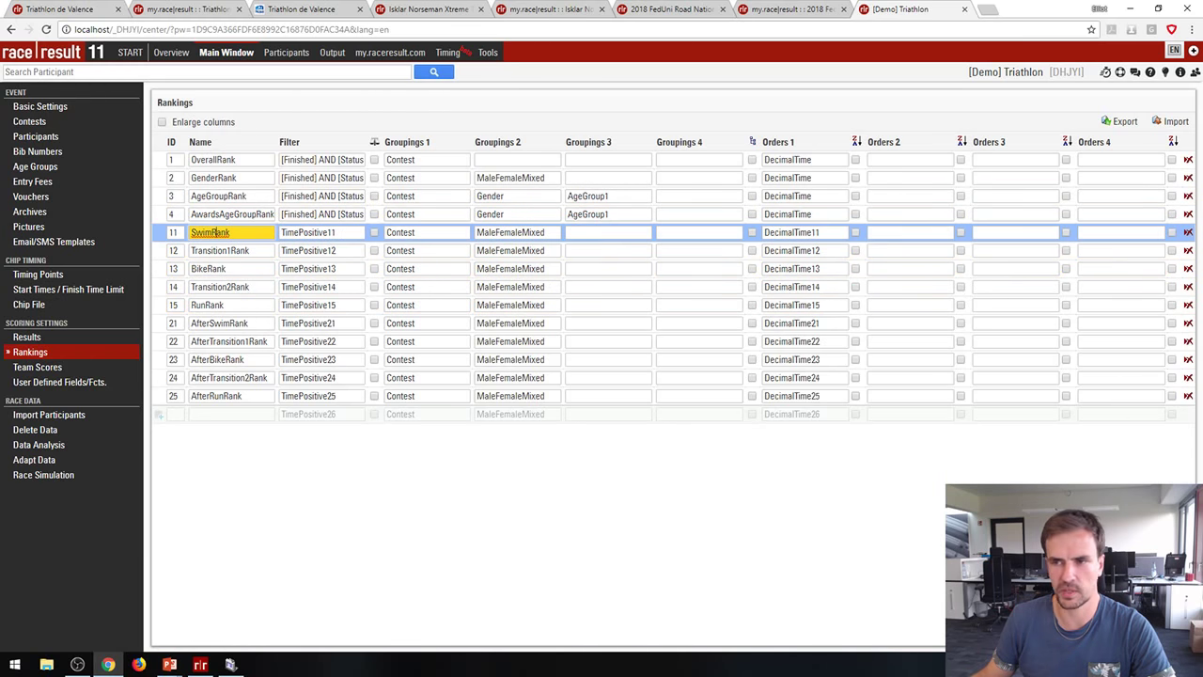
left_click(1180, 71)
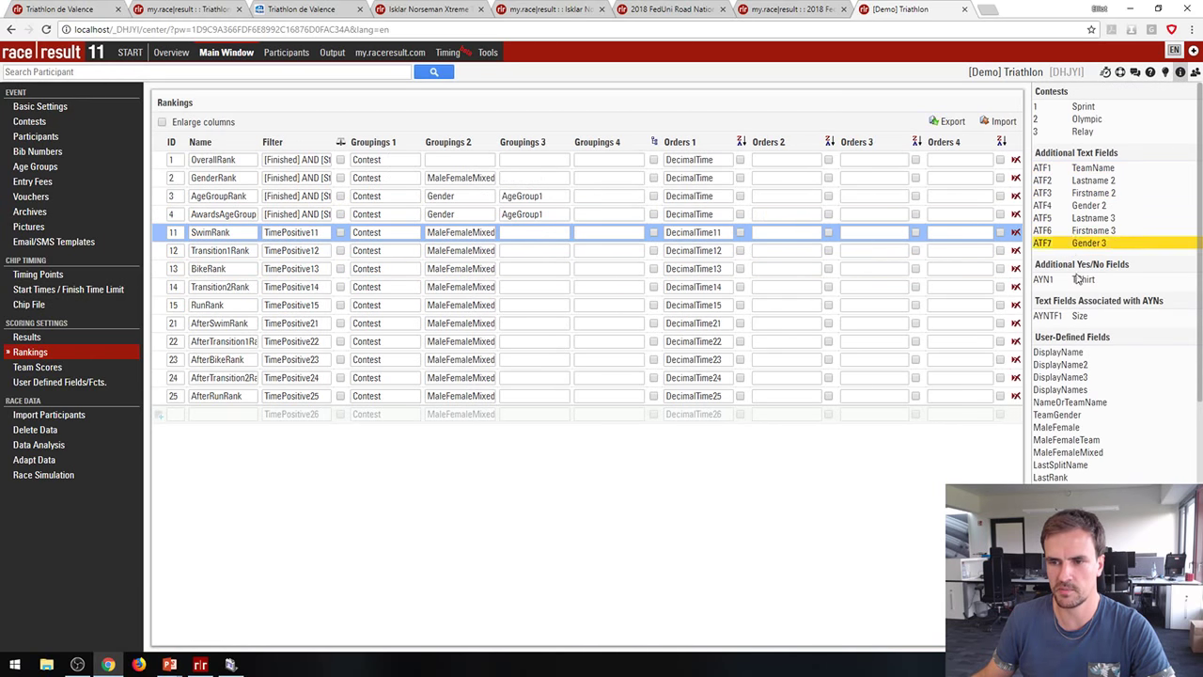
scroll(1132, 384, "down", 5)
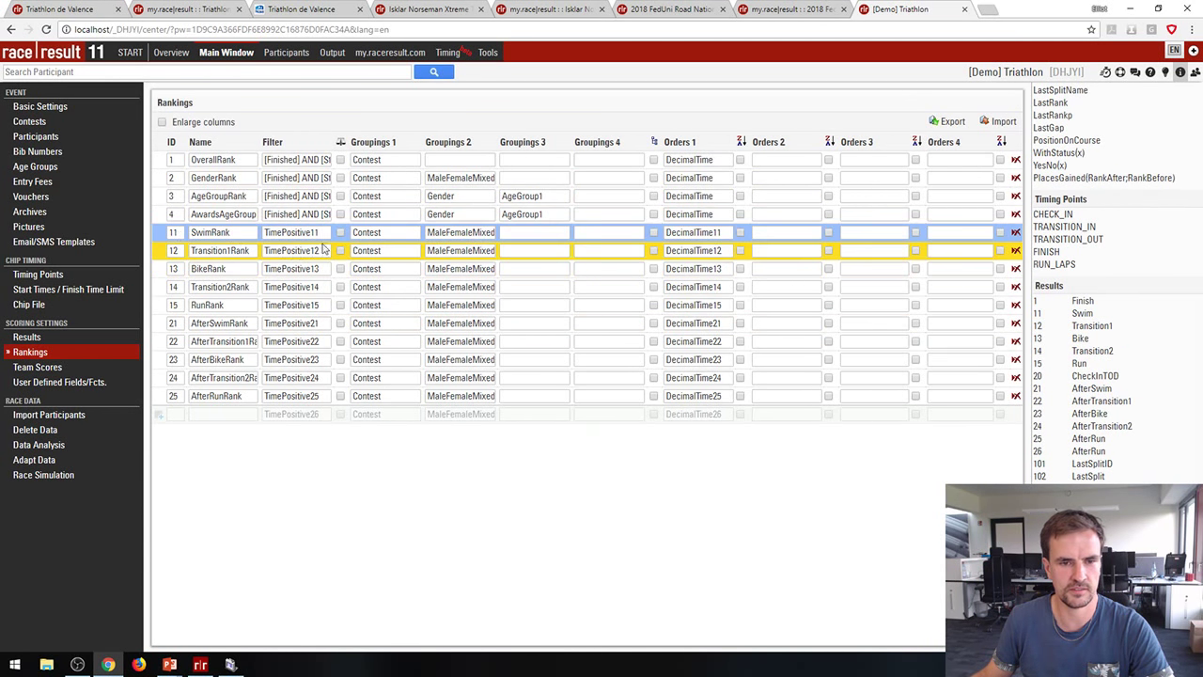
left_click(725, 235)
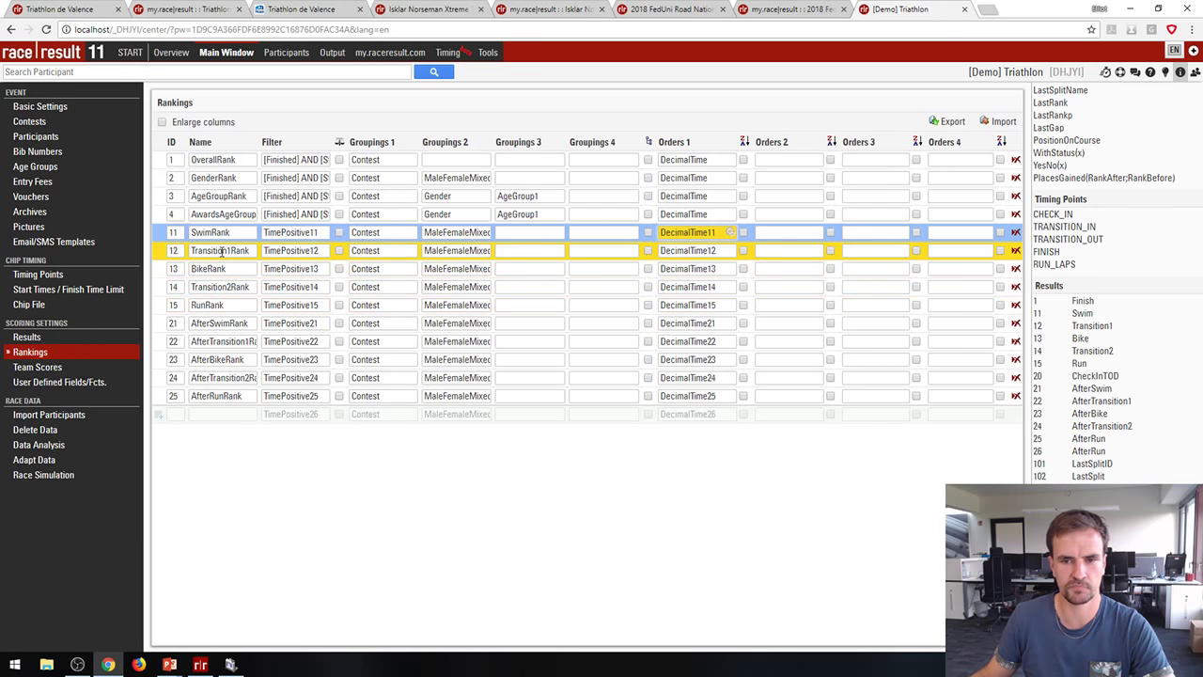
left_click(208, 324)
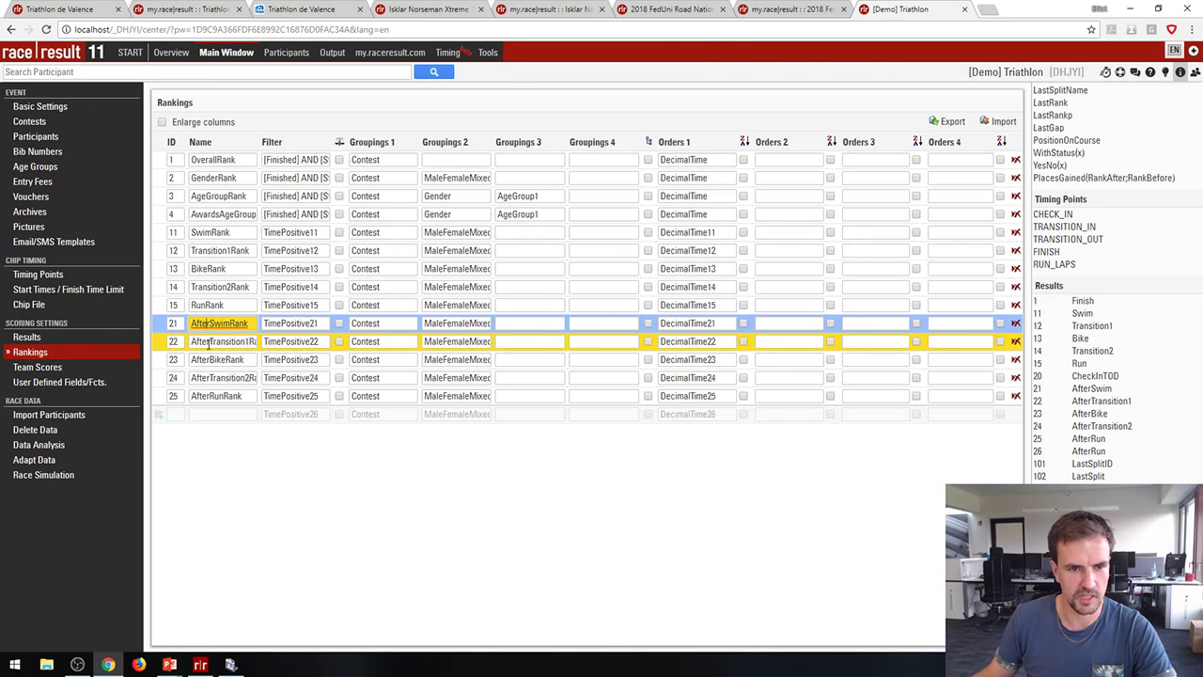
left_click(208, 343)
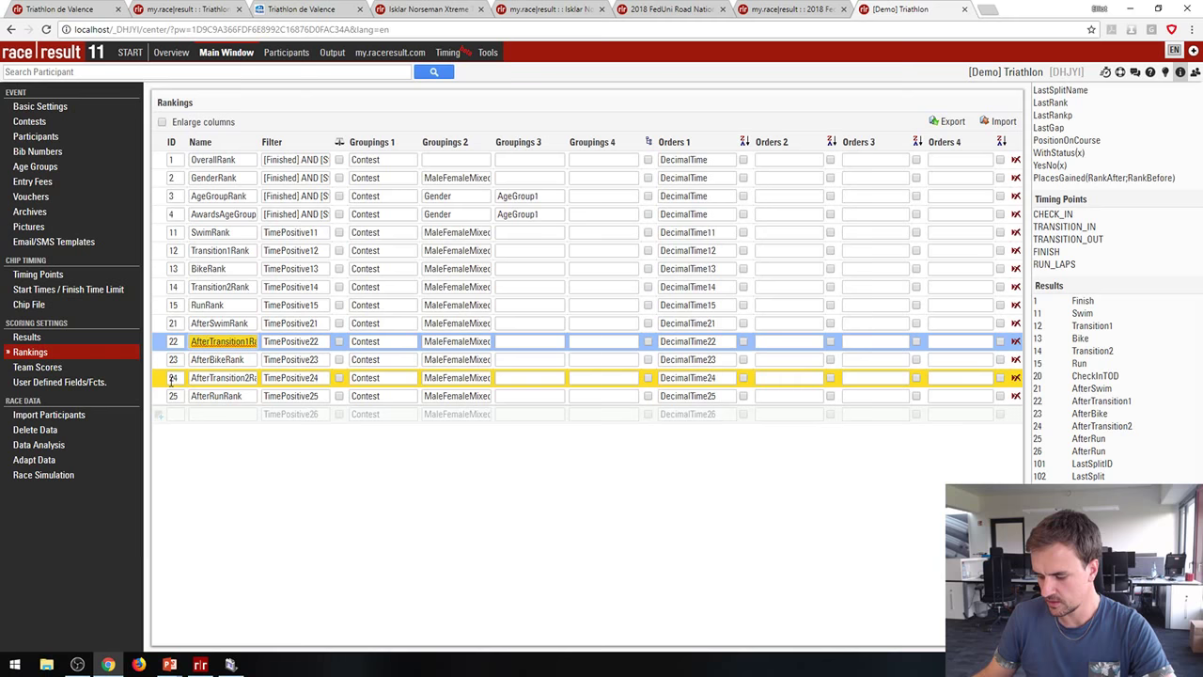
Step: Set the first order of the OverallRank ranking to Time
left_click(705, 159)
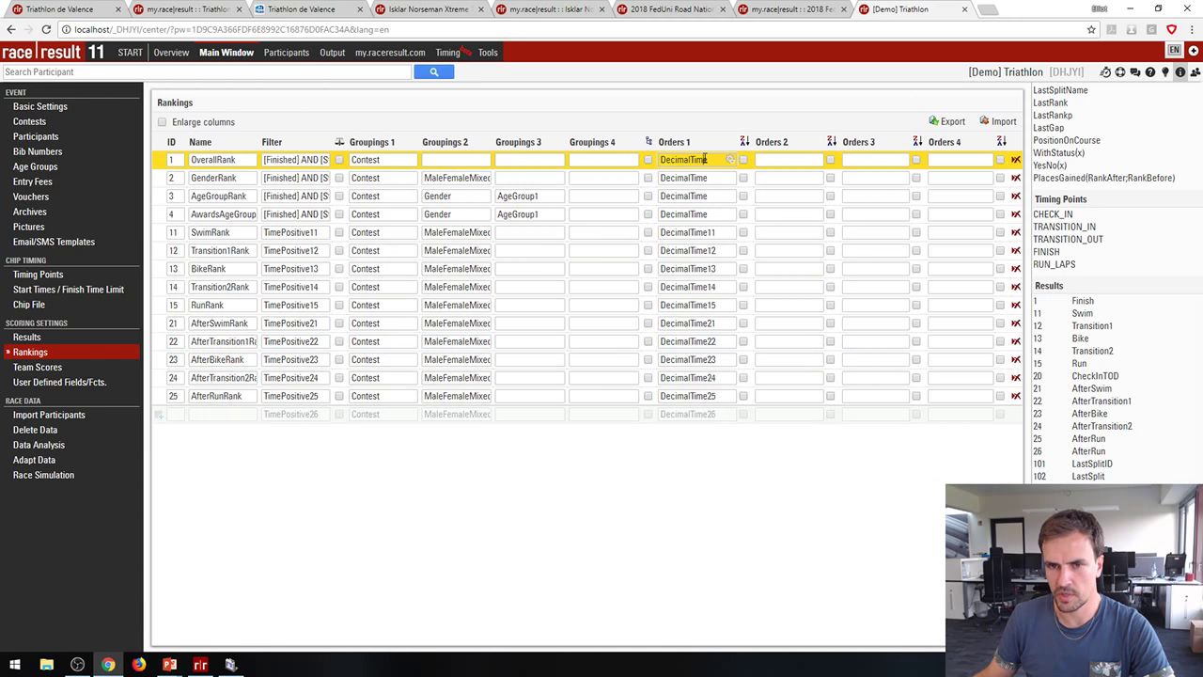
left_click_drag(707, 159, 679, 161)
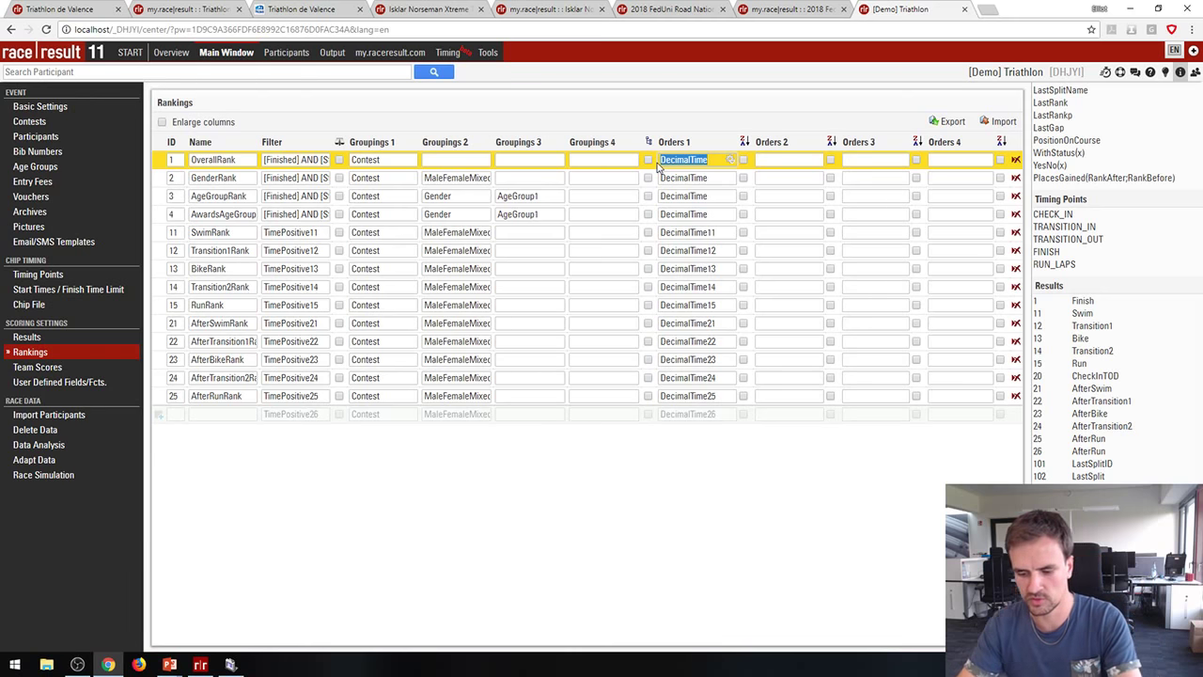
type("Time")
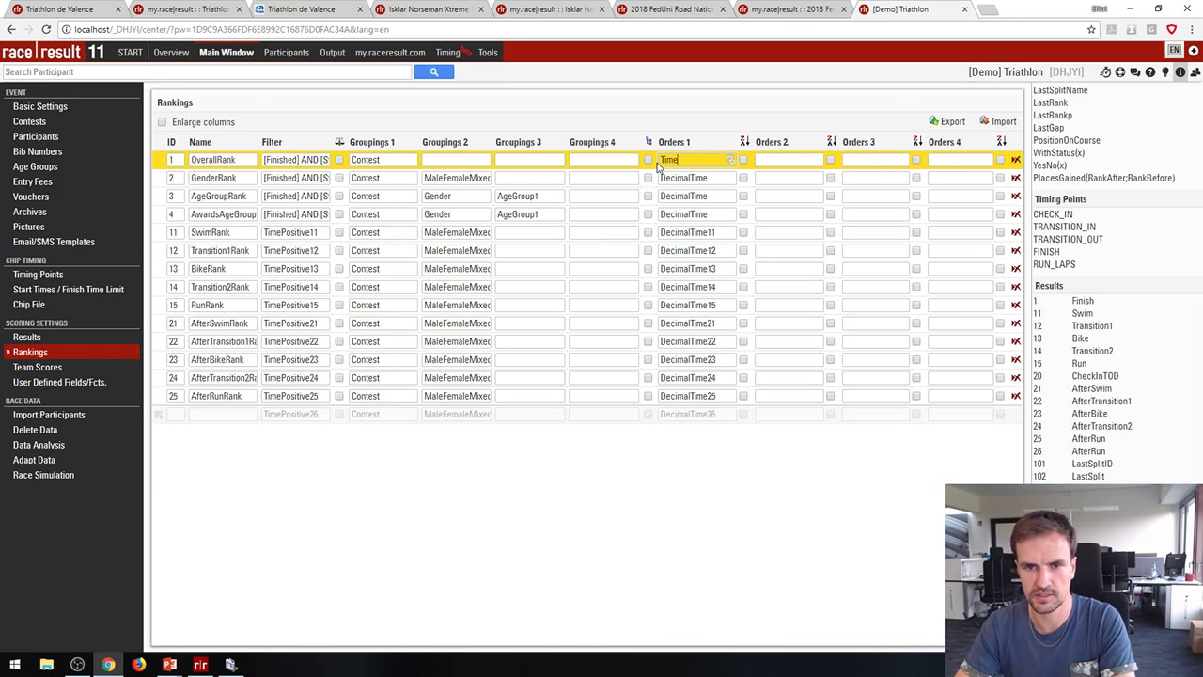
left_click(650, 119)
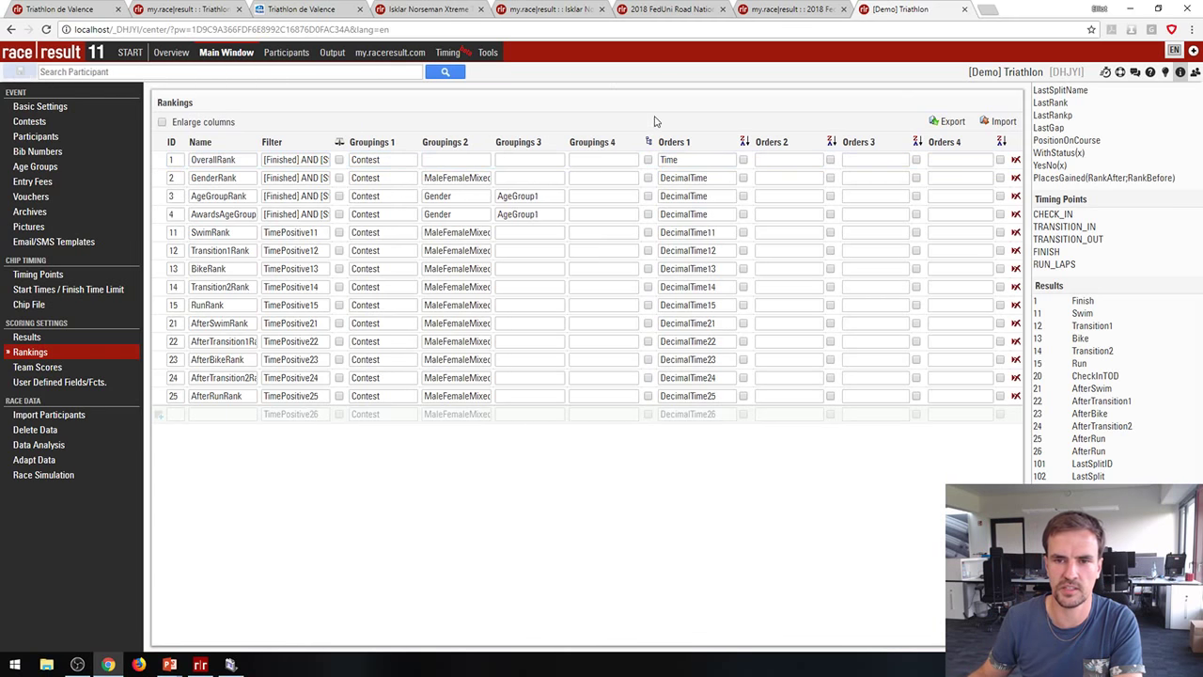
Step: Restore DecimalTime as the first order of the OverallRank ranking and save
left_click(688, 161)
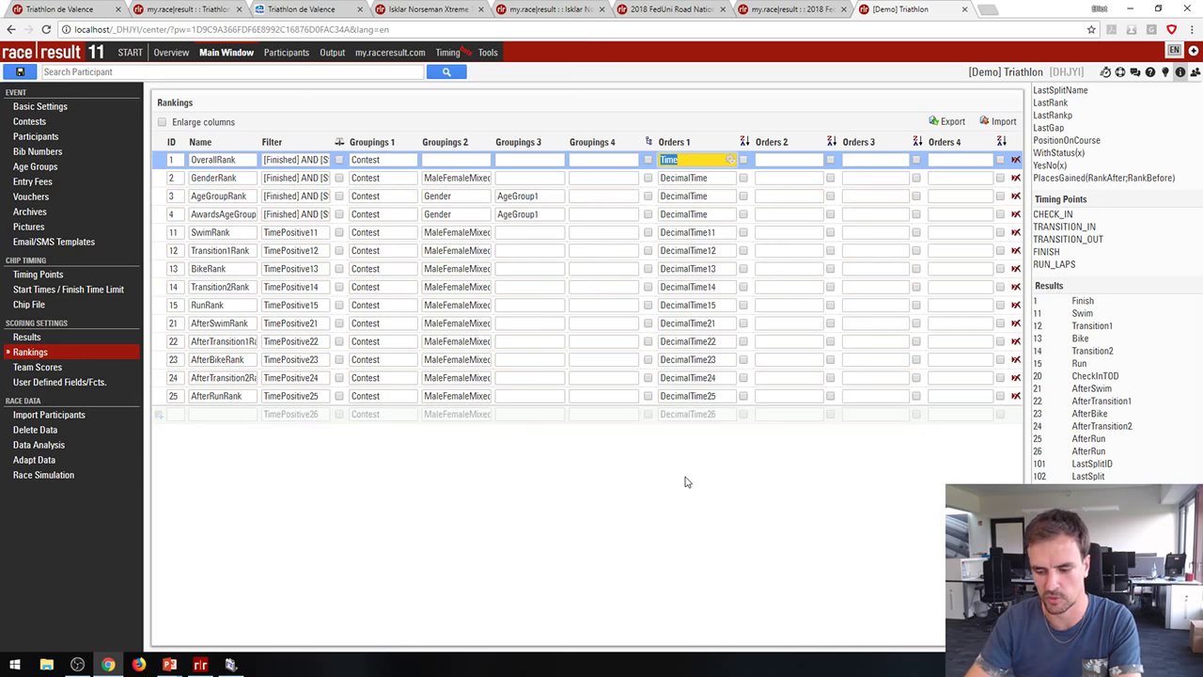
type("Dec")
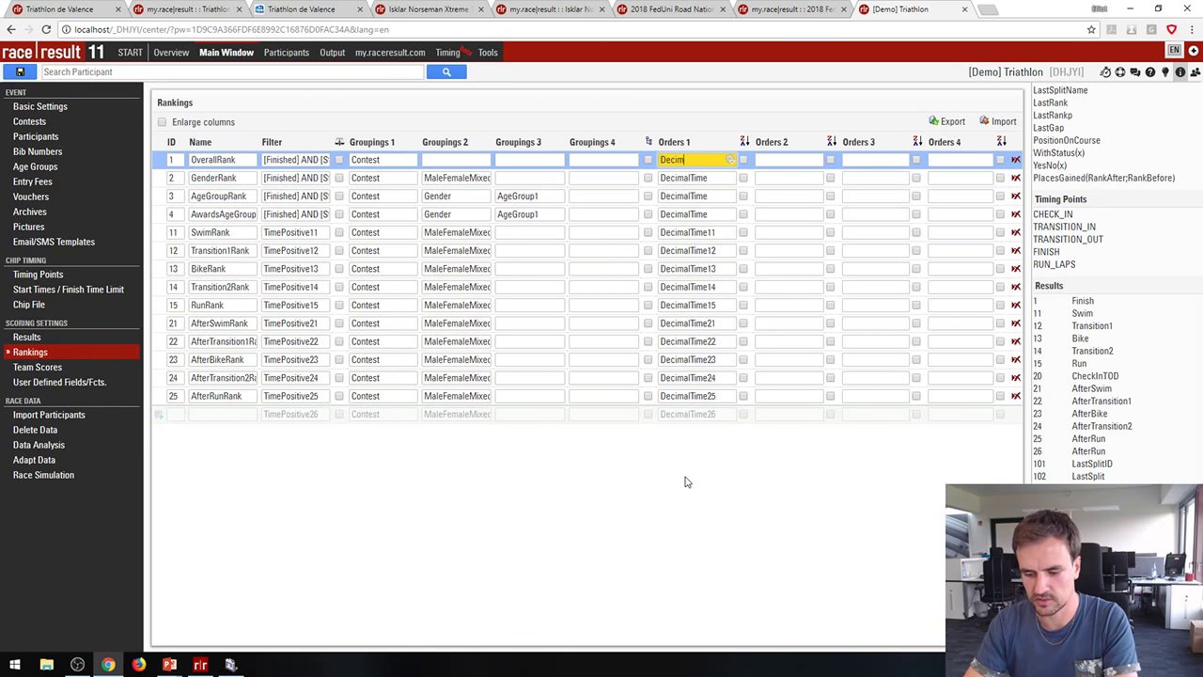
type("imalTime")
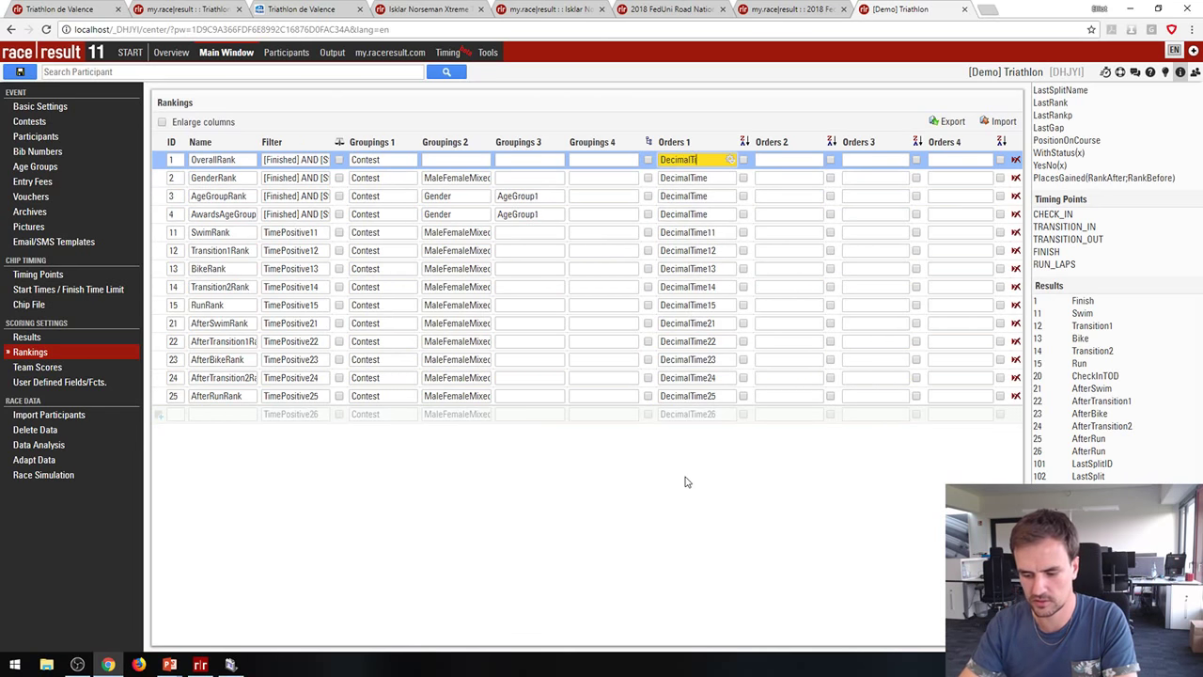
left_click(19, 72)
Step: Add a column with heading Time and data field Time to the Overall results output list
left_click(332, 52)
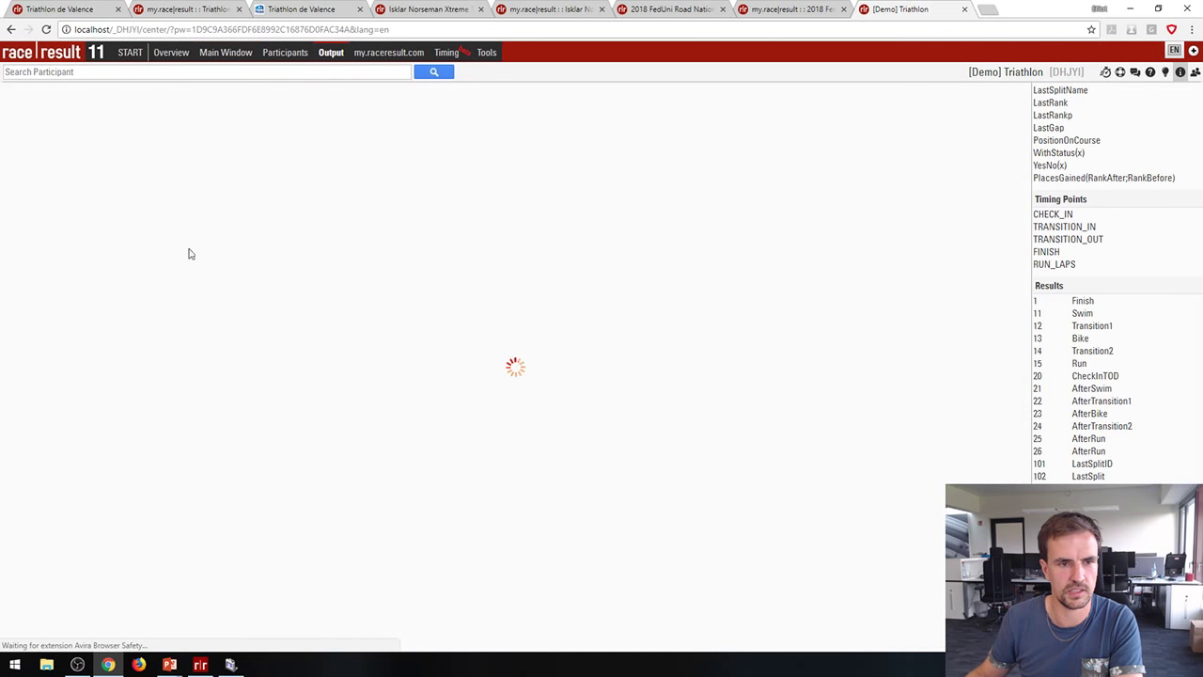
left_click(42, 226)
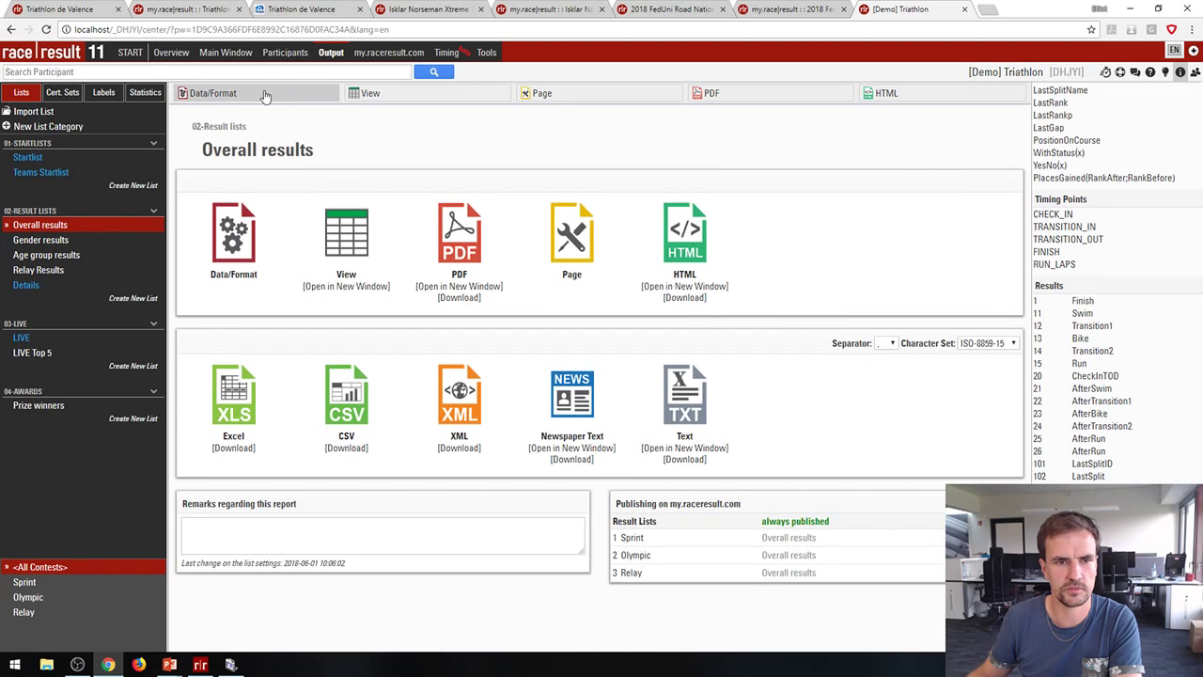
left_click(265, 96)
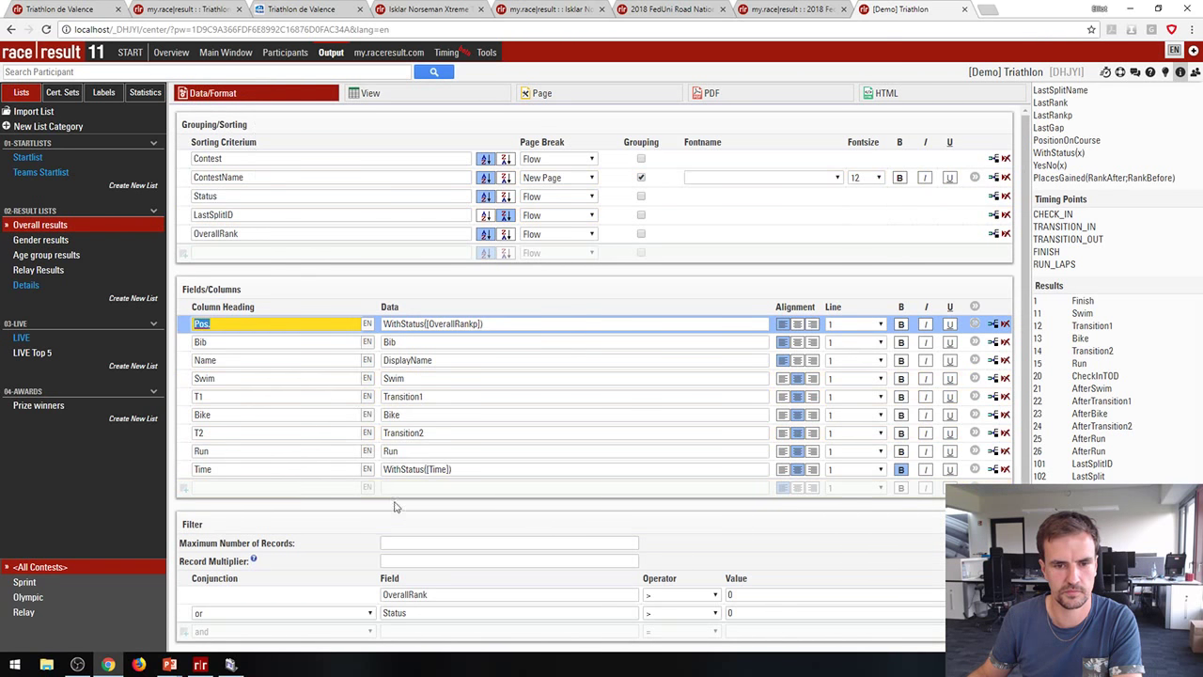
left_click(394, 488)
mouse_move(369, 488)
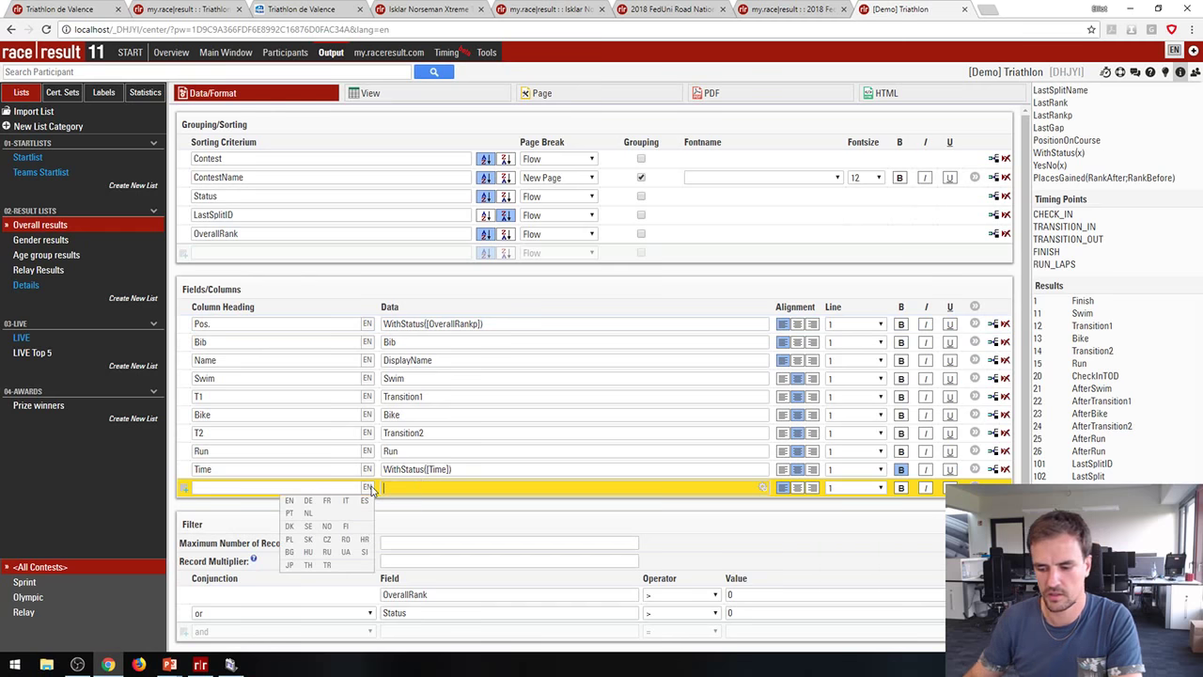
type("Time")
left_click(209, 487)
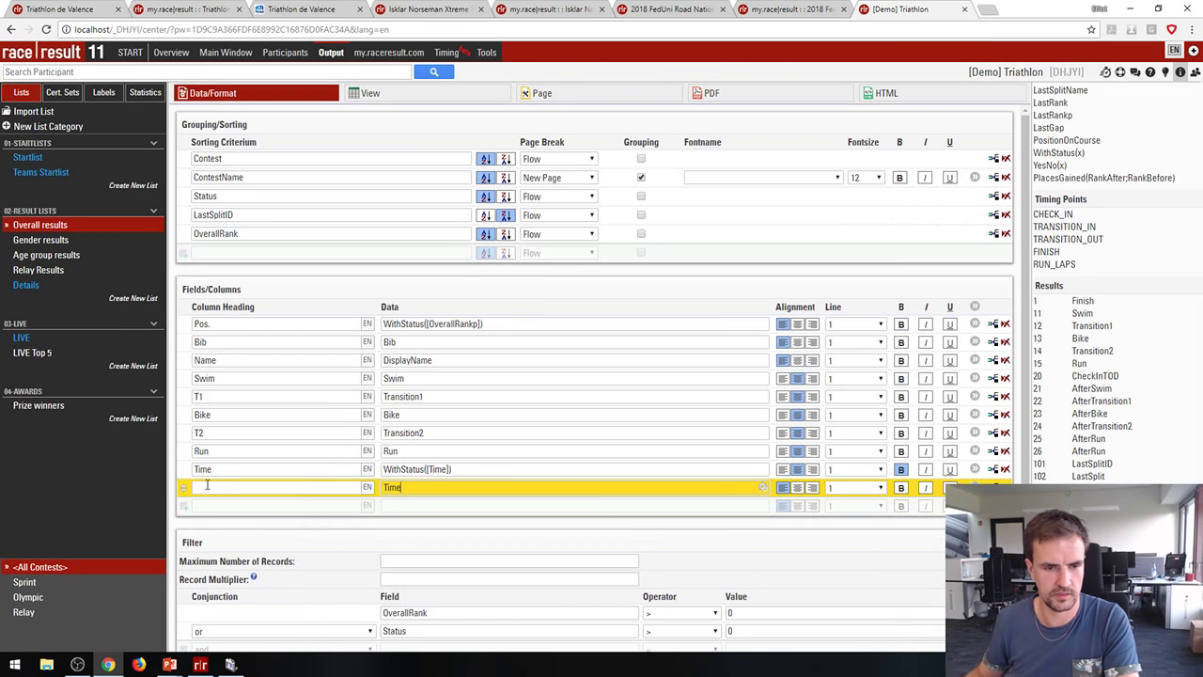
type("Time")
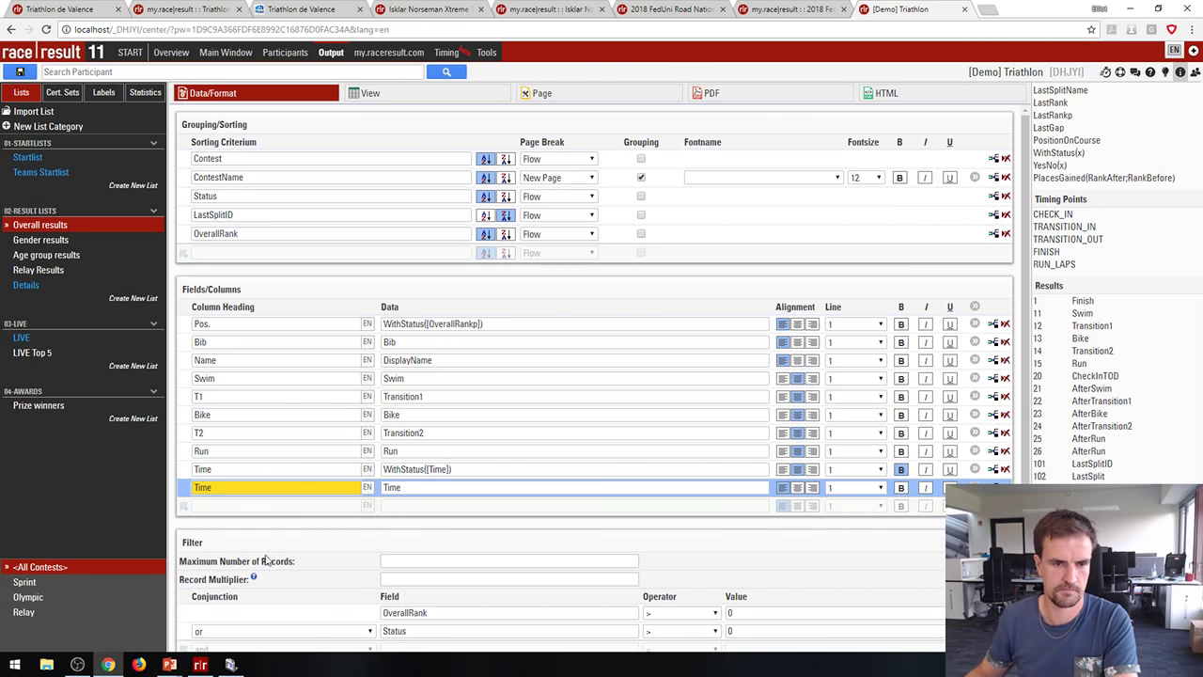
Step: Add another column to the Overall results list with heading DecimalTime and data field DecimalTime
left_click(206, 504)
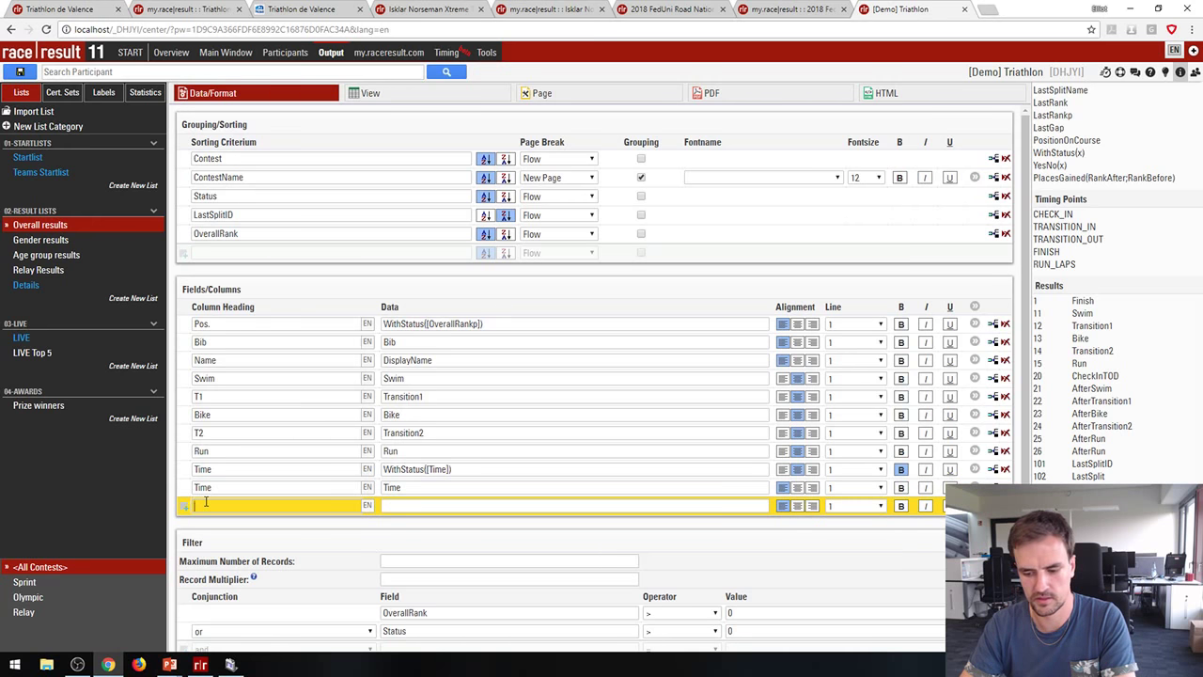
type("Def")
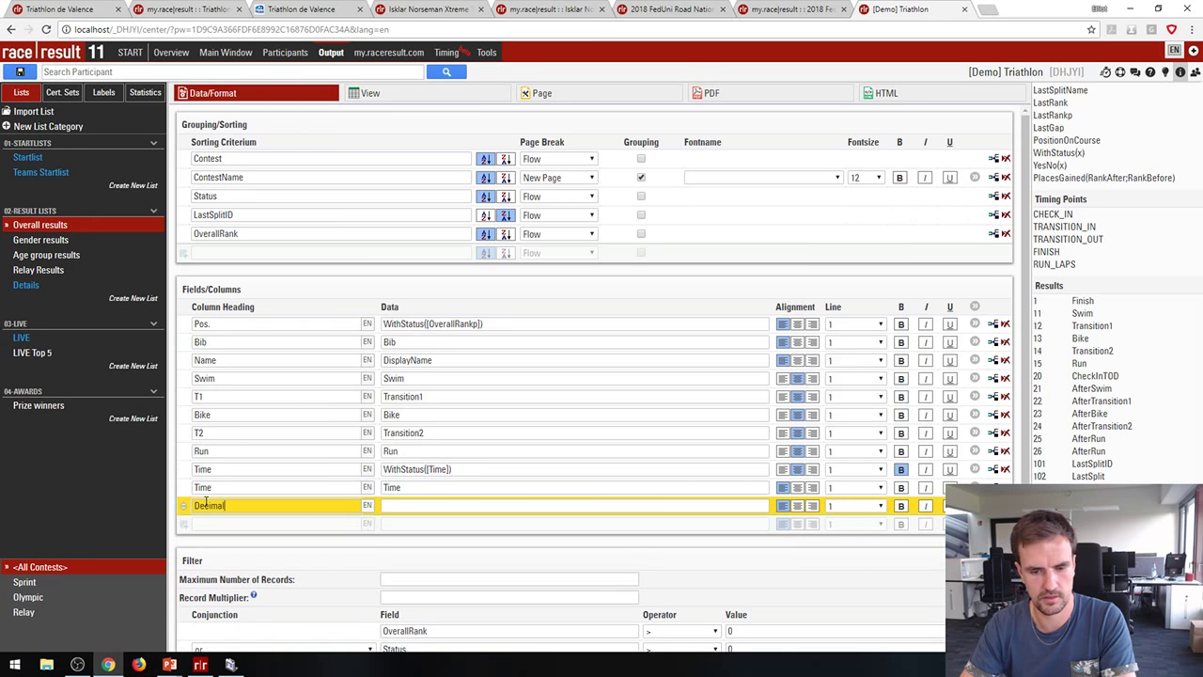
key("Tab")
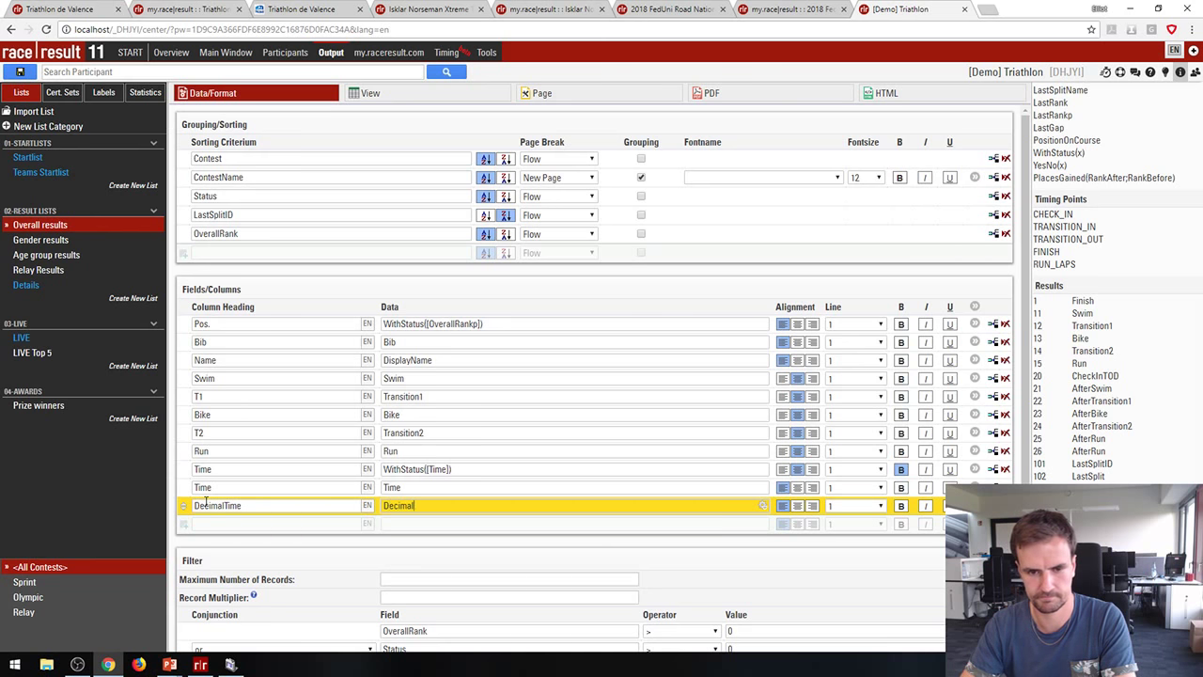
type("DecimalTime")
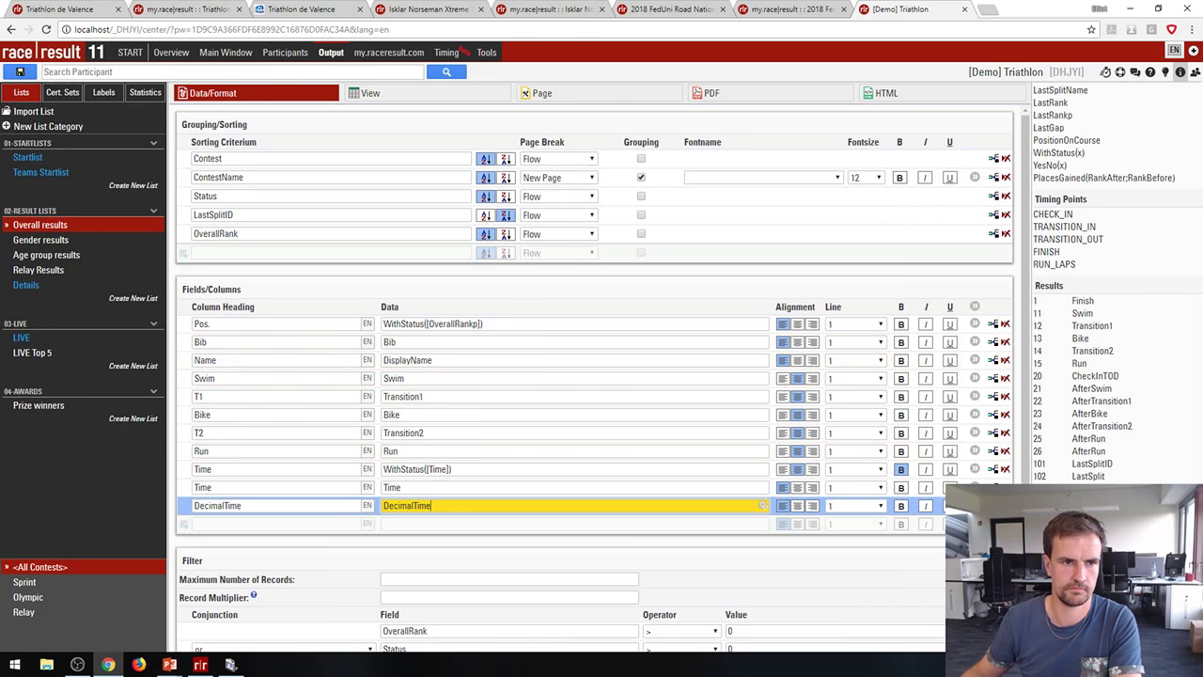
Step: View the Overall results list and compare the Time and DecimalTime columns
left_click(384, 94)
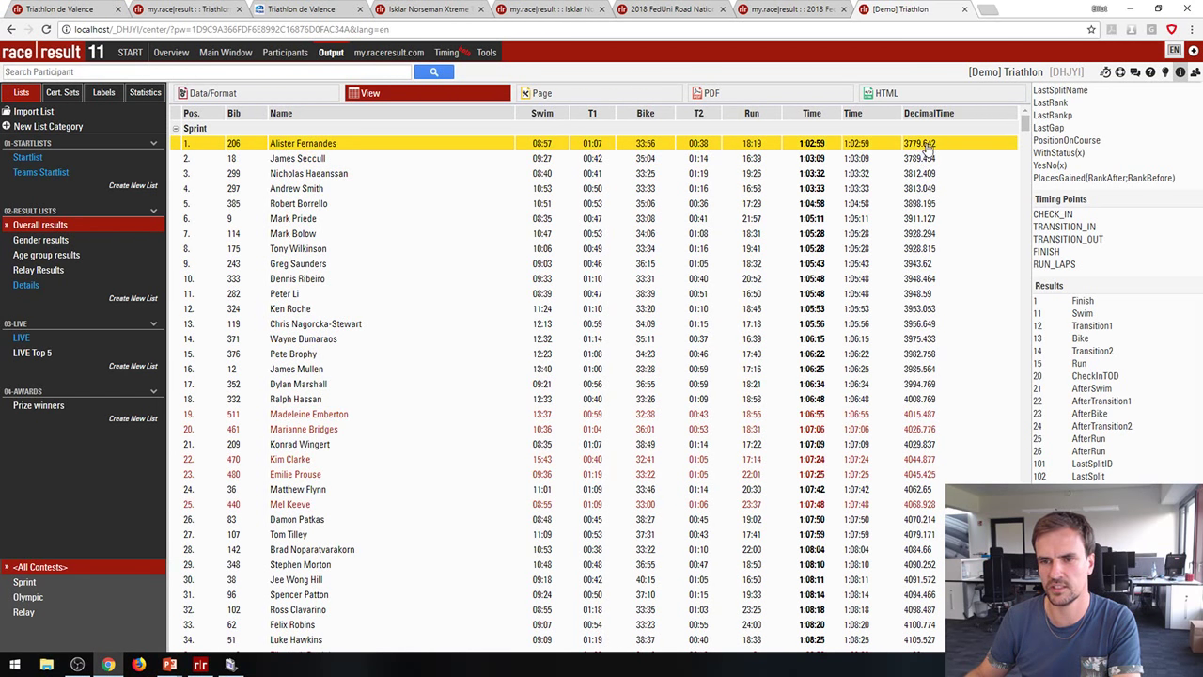
scroll(926, 149, "down", 2)
scroll(902, 151, "up", 2)
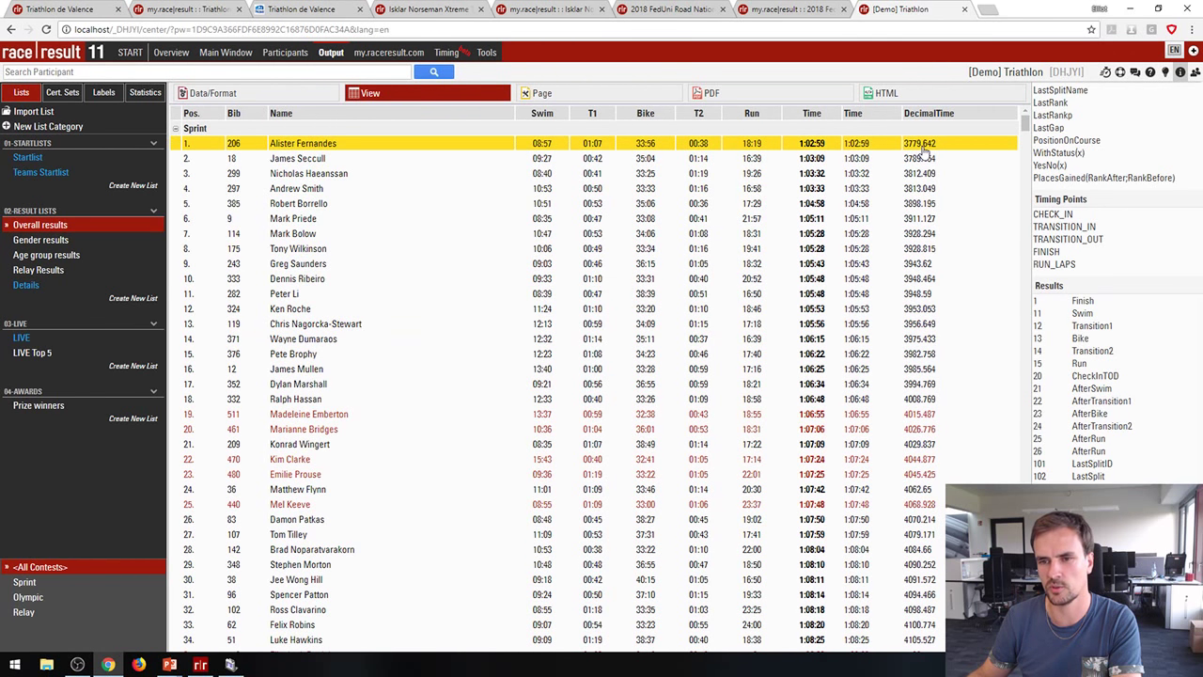
Step: Add a column without heading and with data field DecimalTime11 to the Overall results list, and view the list
left_click(216, 93)
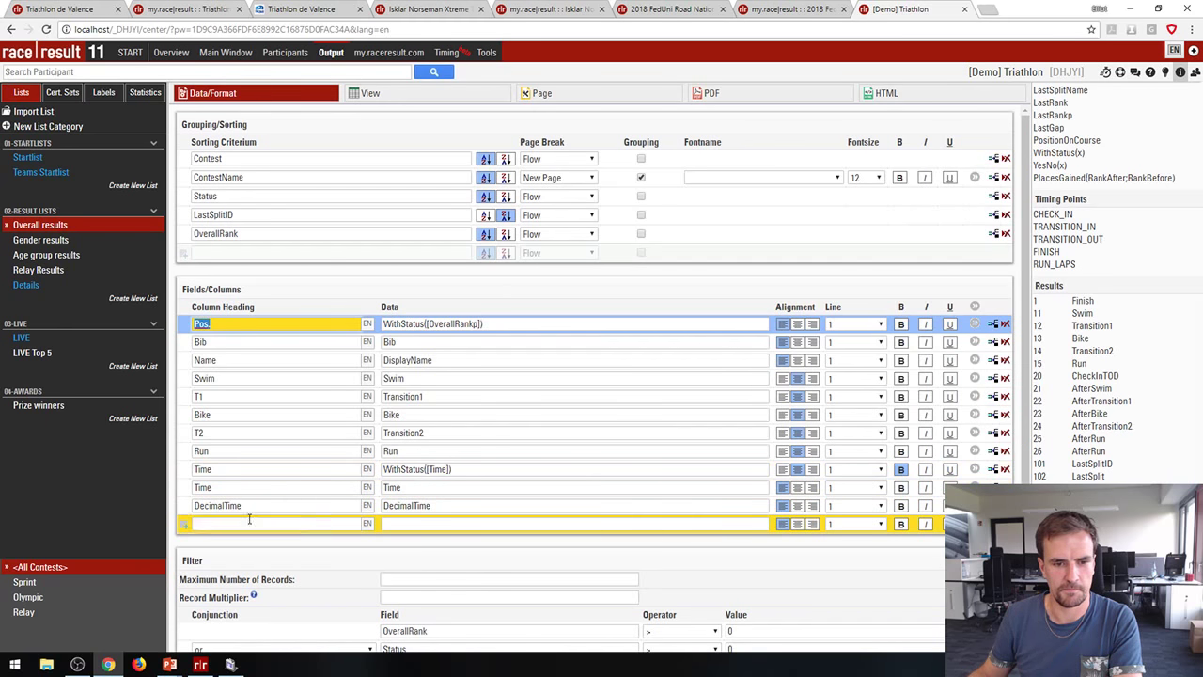
left_click(247, 524)
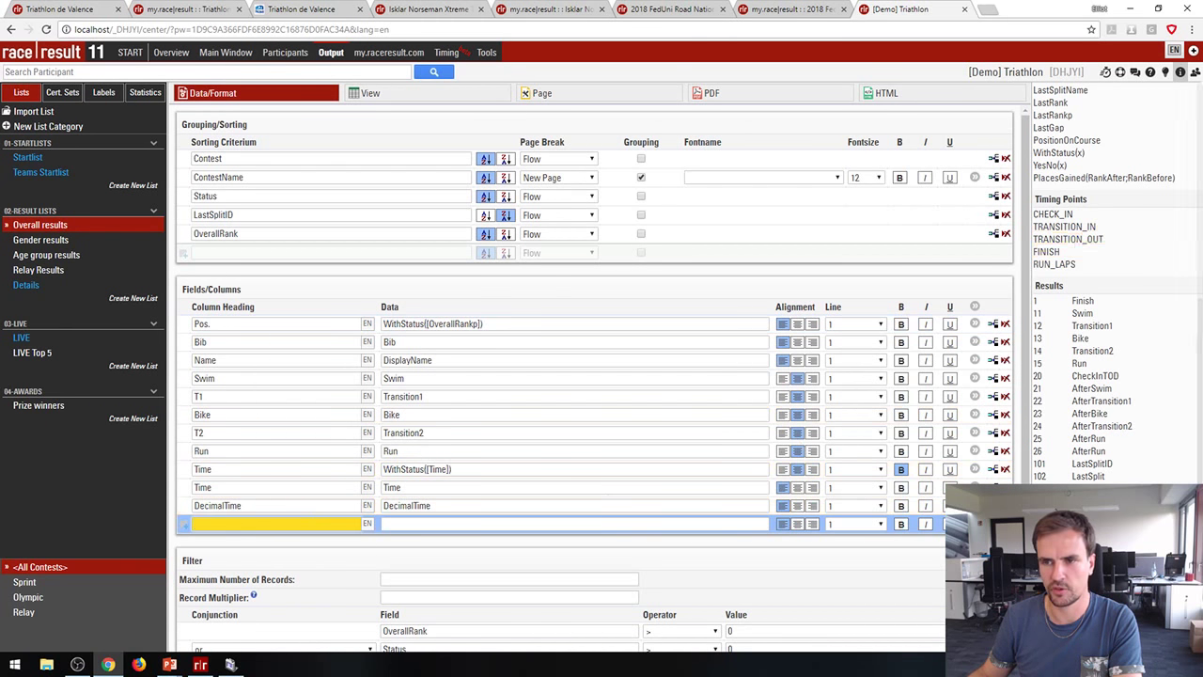
scroll(1079, 239, "up", 2)
scroll(1078, 239, "up", 2)
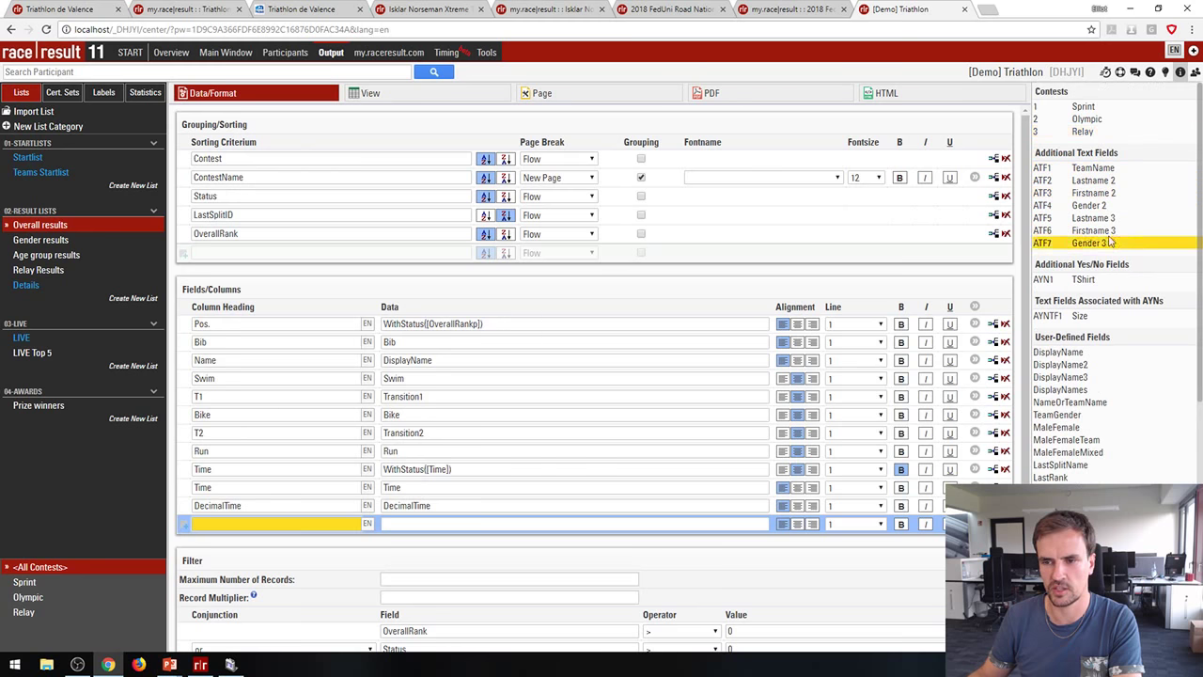
left_click(468, 526)
type("Deci")
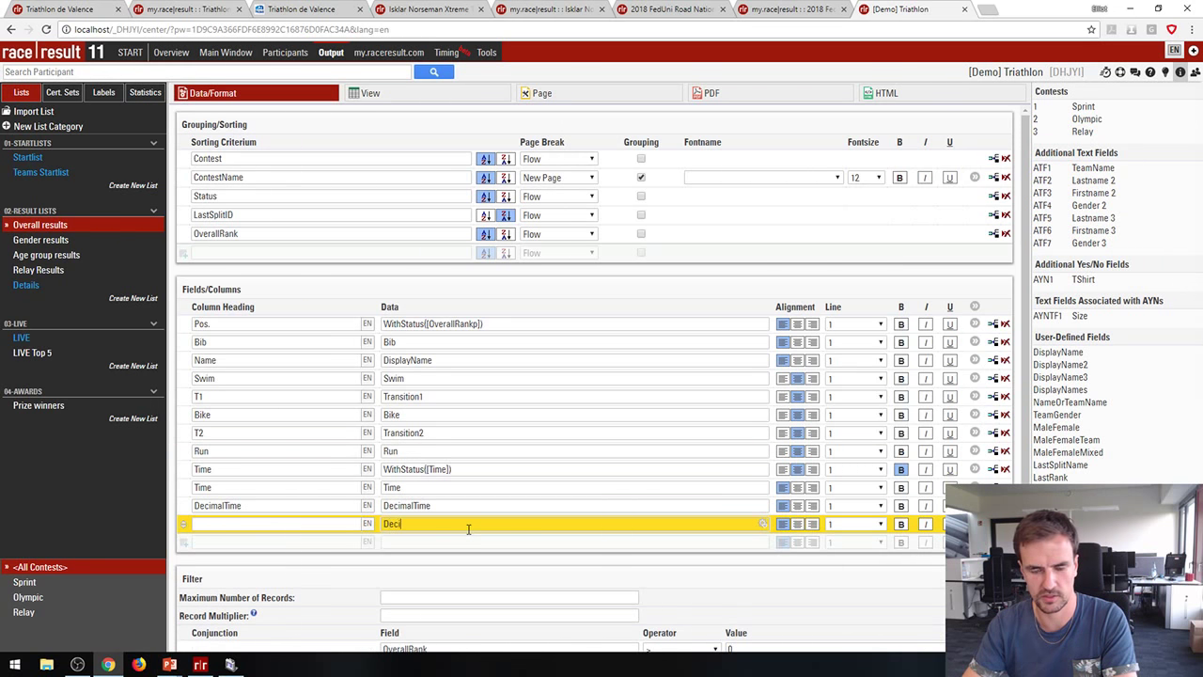
type("malTim")
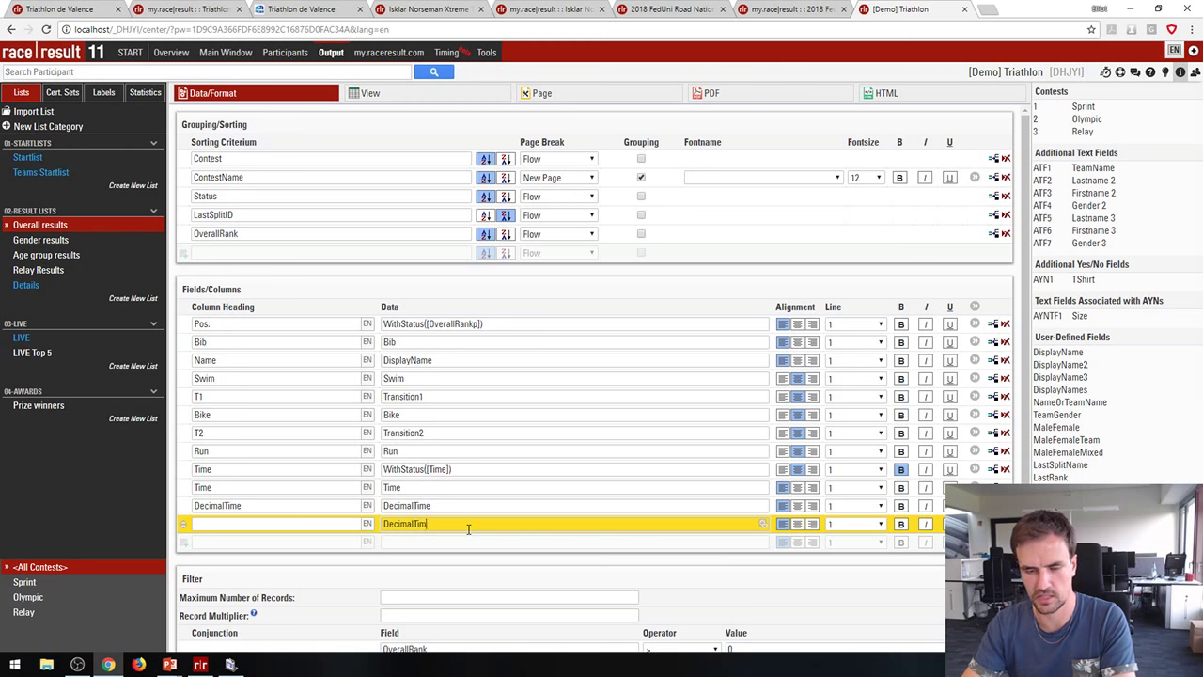
type("e11")
key("Return")
left_click(370, 94)
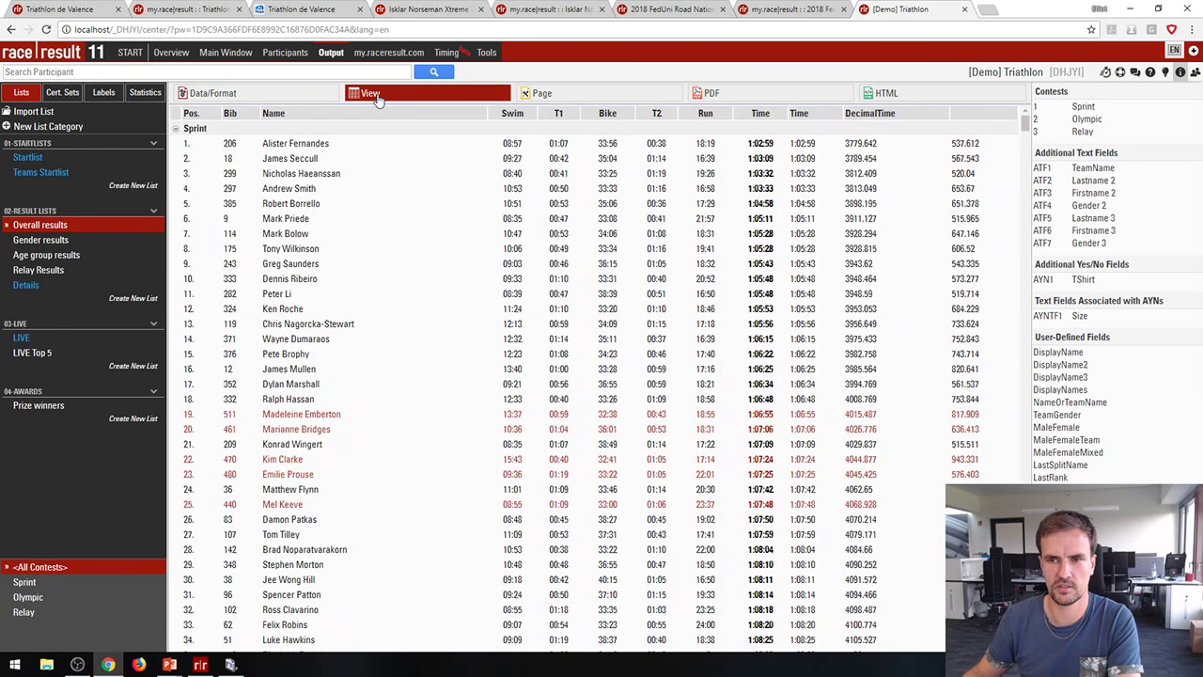
Step: Set the data field of the unnamed last column in the Overall results list to T11 and view the list
left_click(203, 94)
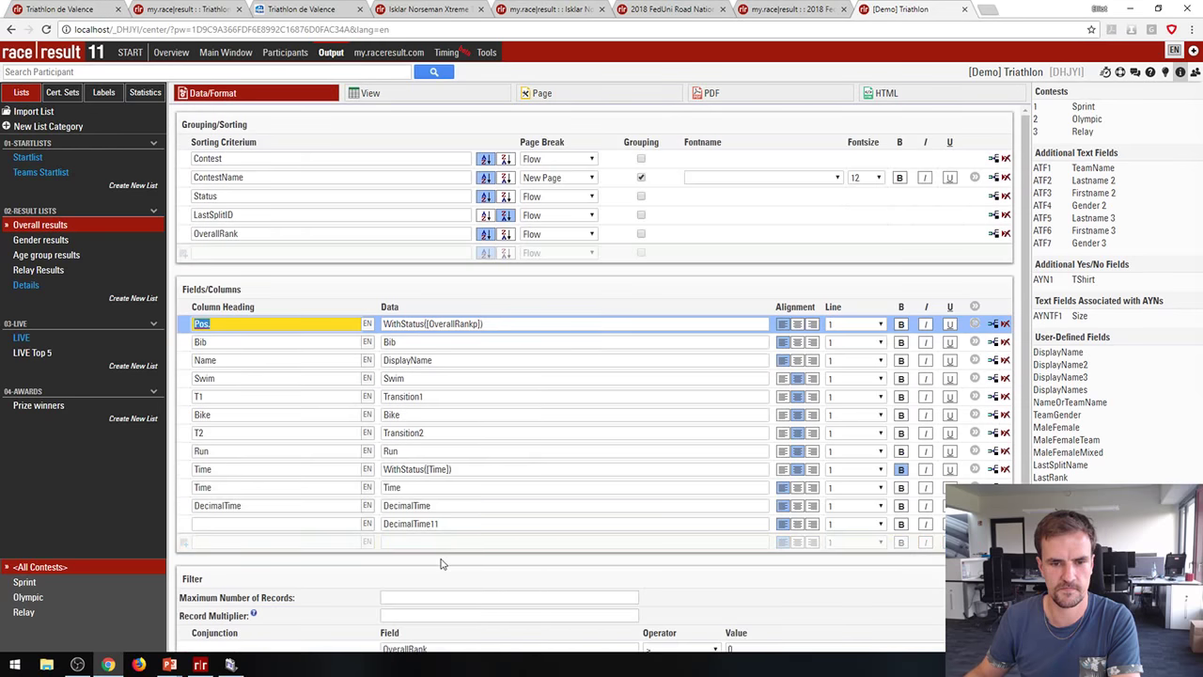
key("ctrl+a")
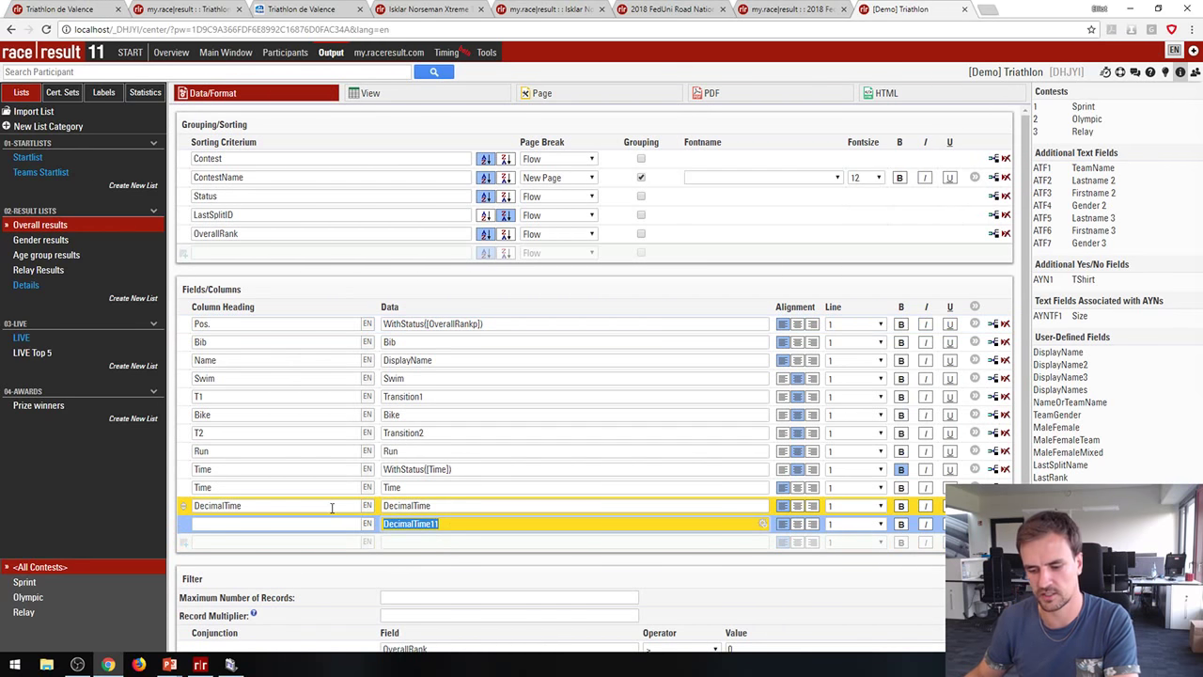
type("T11")
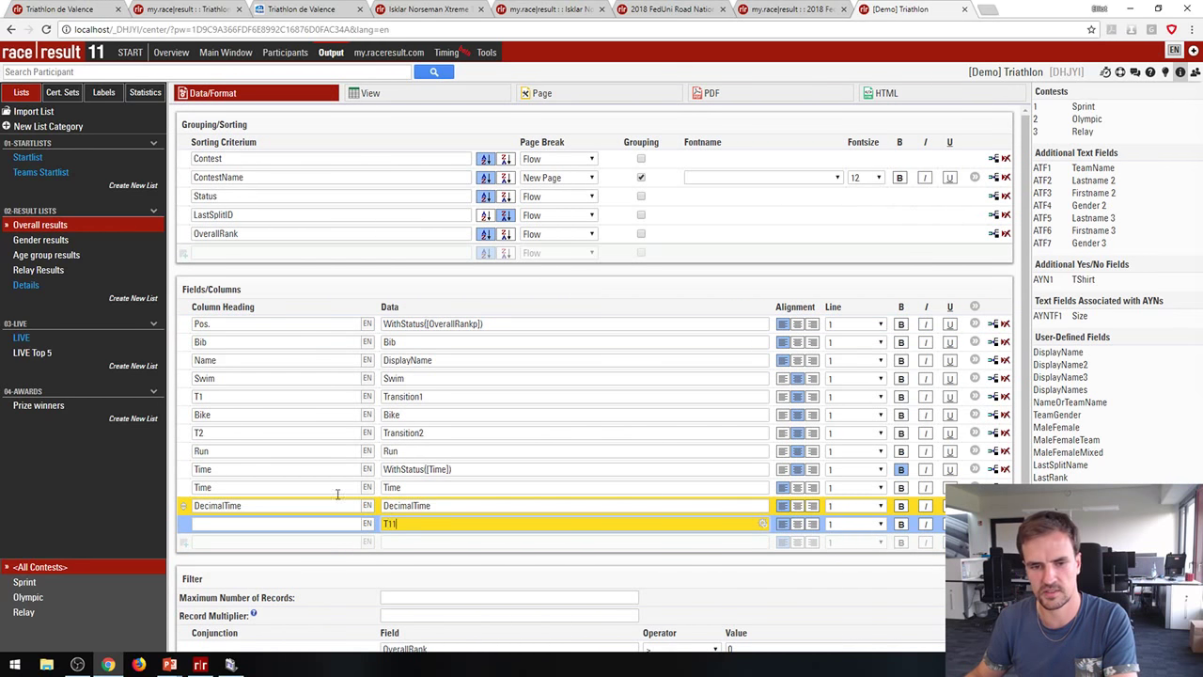
left_click(384, 97)
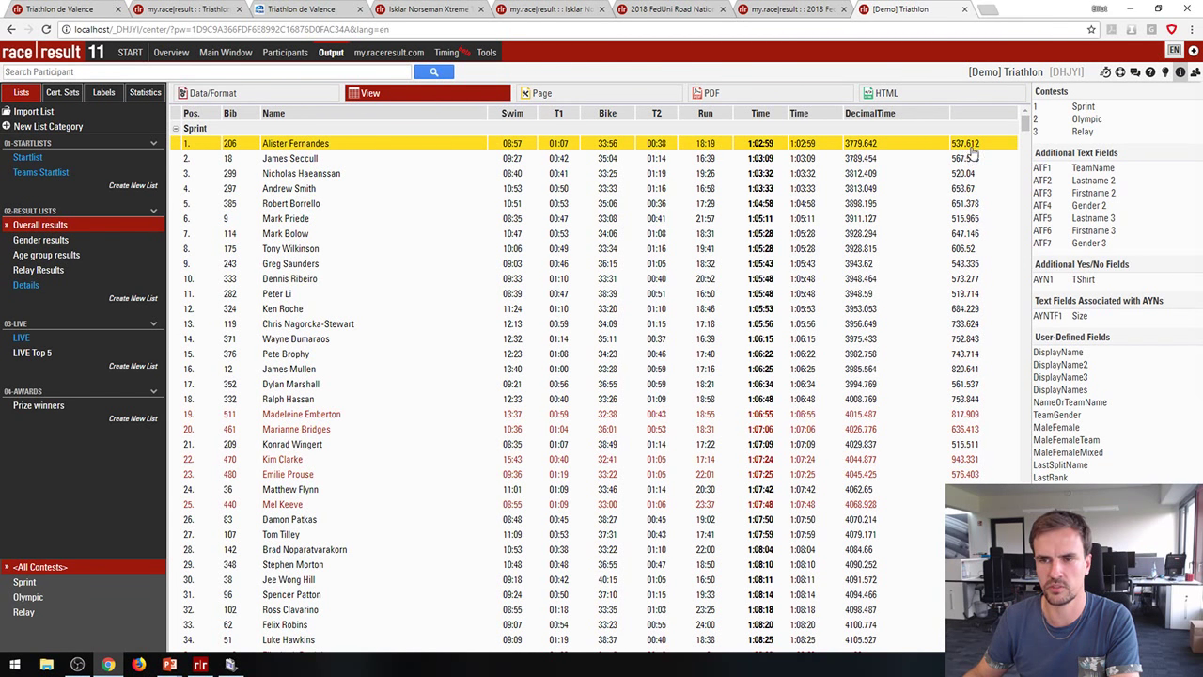
Step: Examine how the Transition1 result is calculated in the event's results settings
left_click(225, 53)
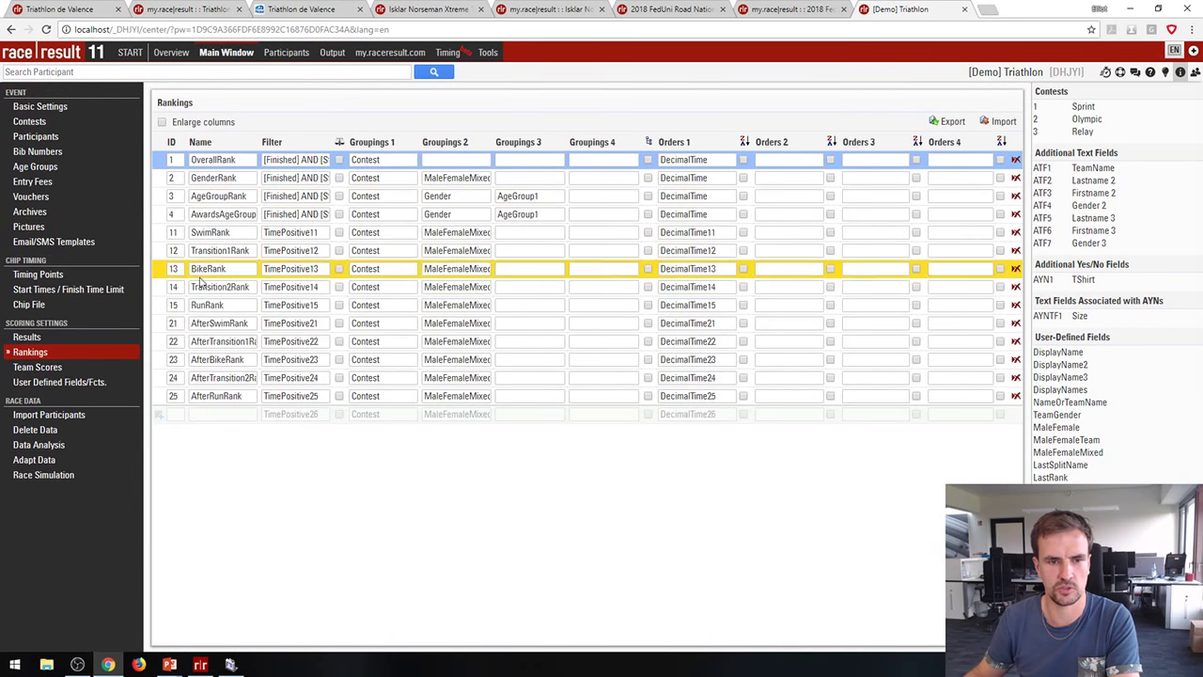
left_click(28, 337)
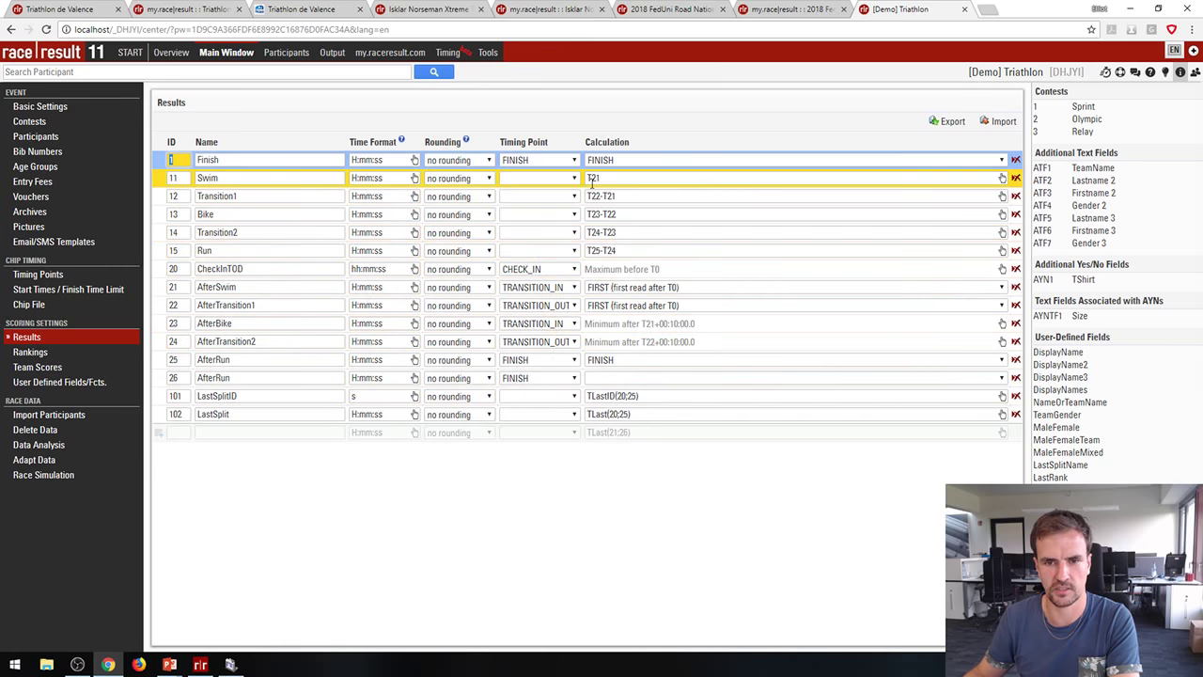
left_click(595, 197)
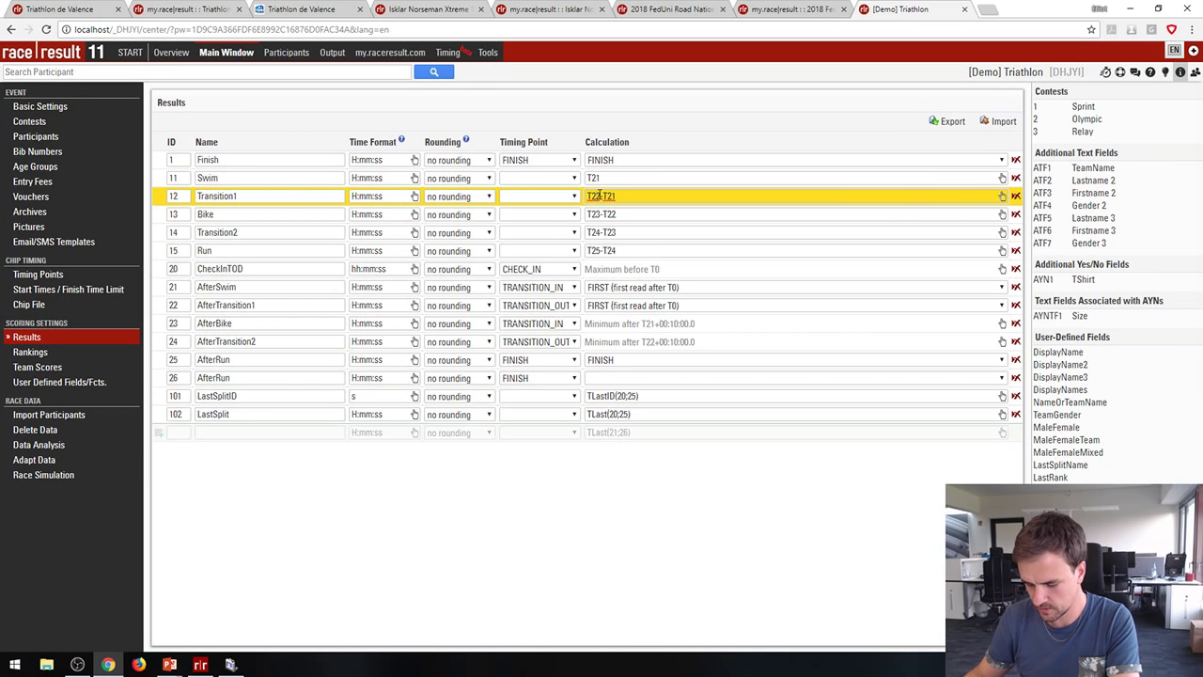
Step: Set the second grouping of the GenderRank ranking to Gender
left_click(33, 354)
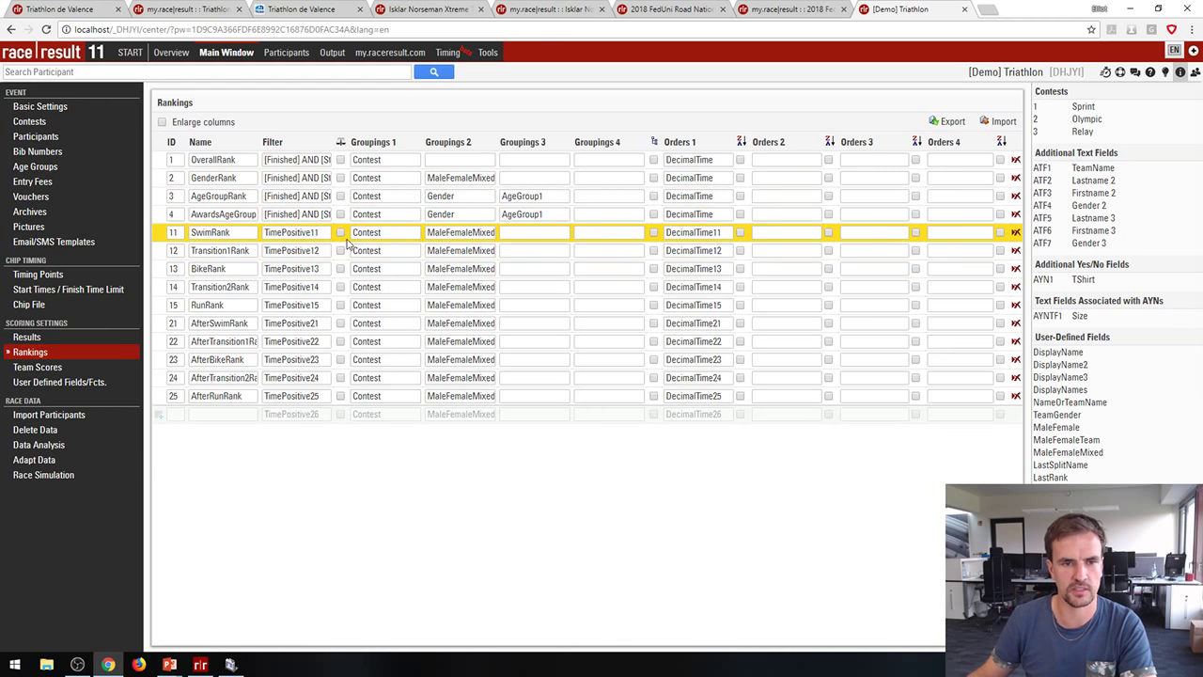
left_click(461, 178)
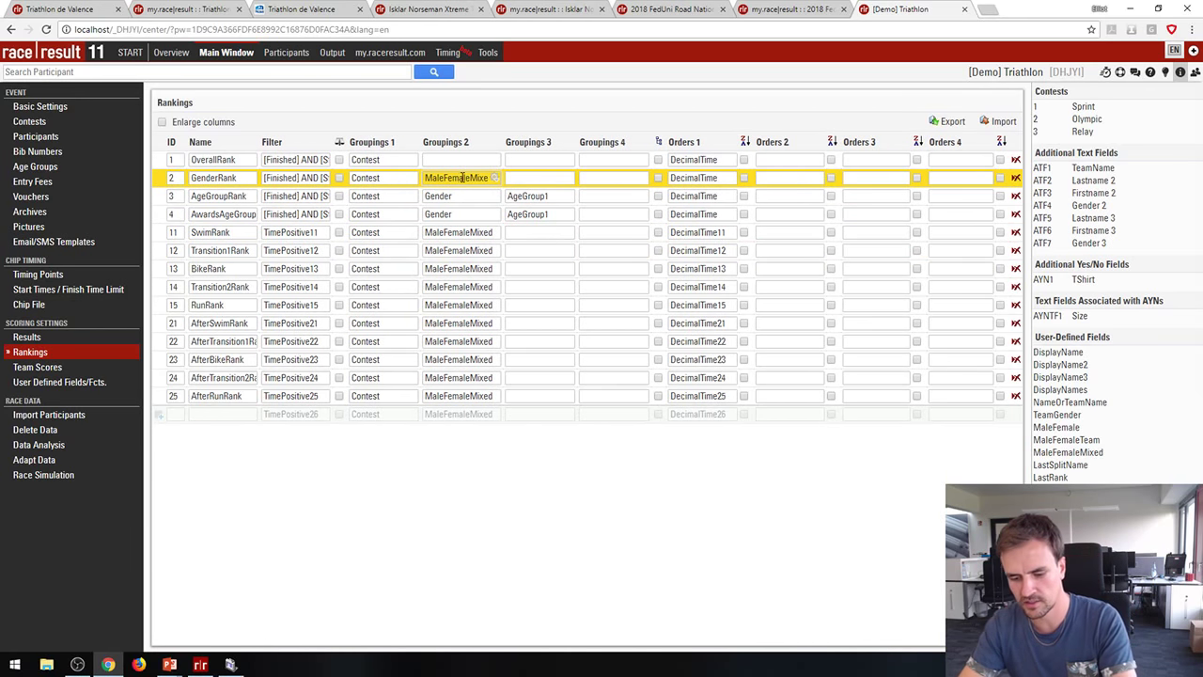
double_click(461, 177)
type("Gender")
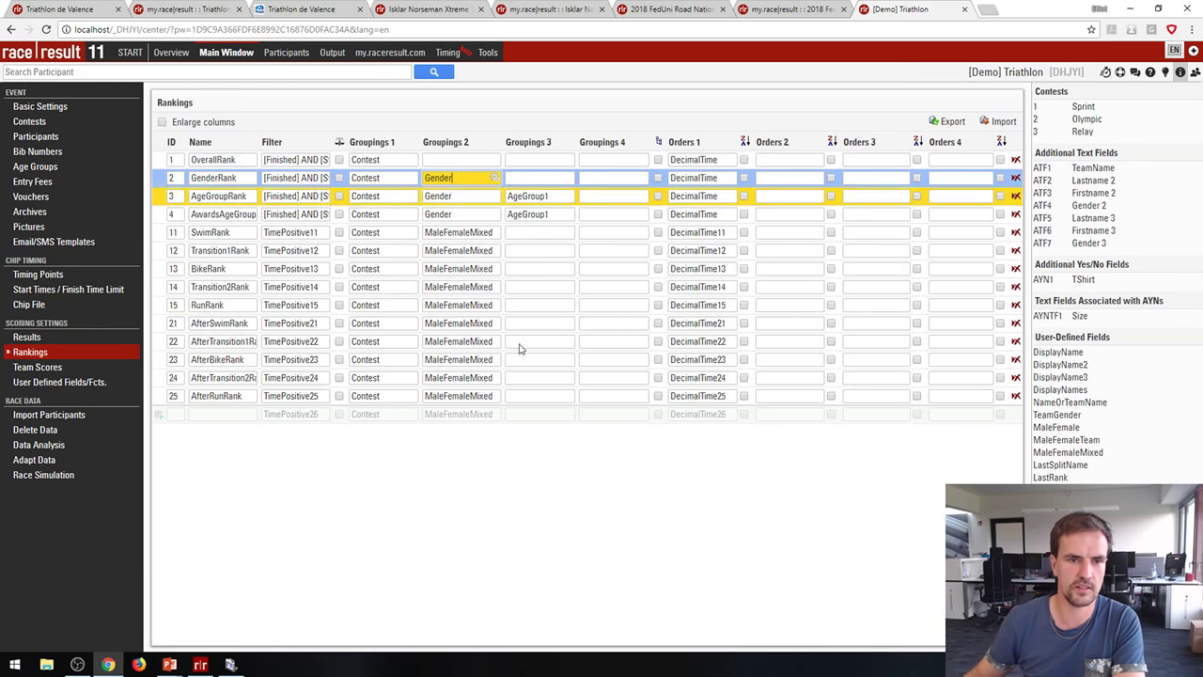
left_click(461, 477)
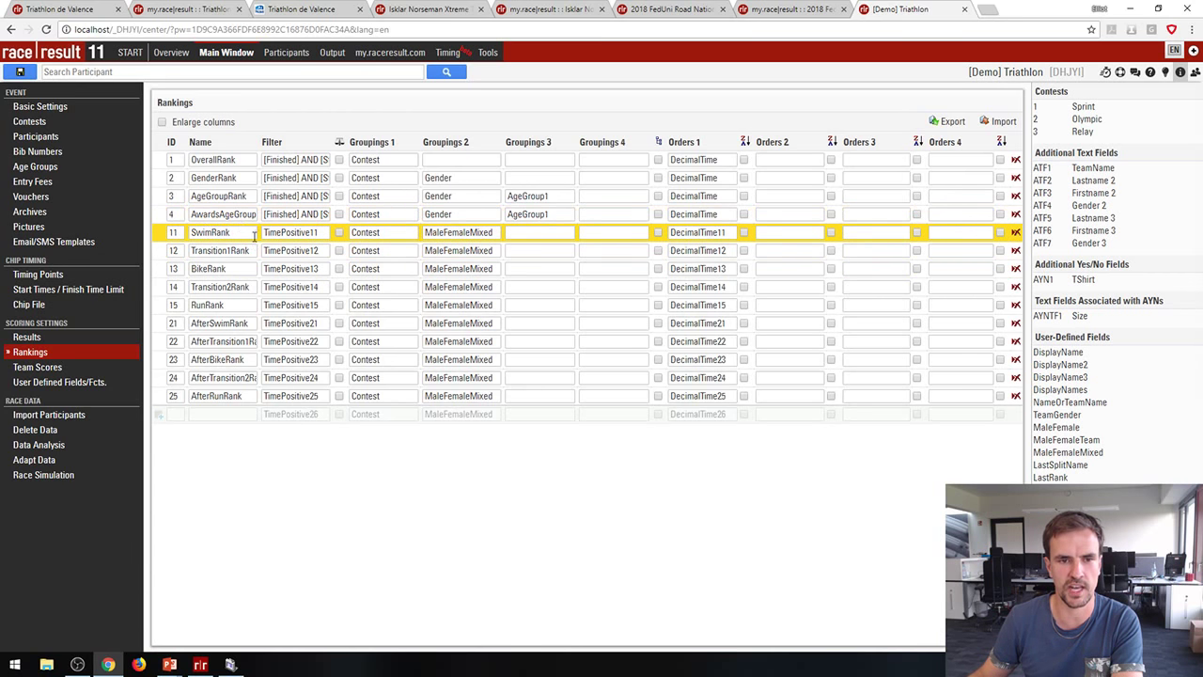
Step: Restore MaleFemaleMixed as the second grouping of the GenderRank ranking and save the rankings
left_click(301, 216)
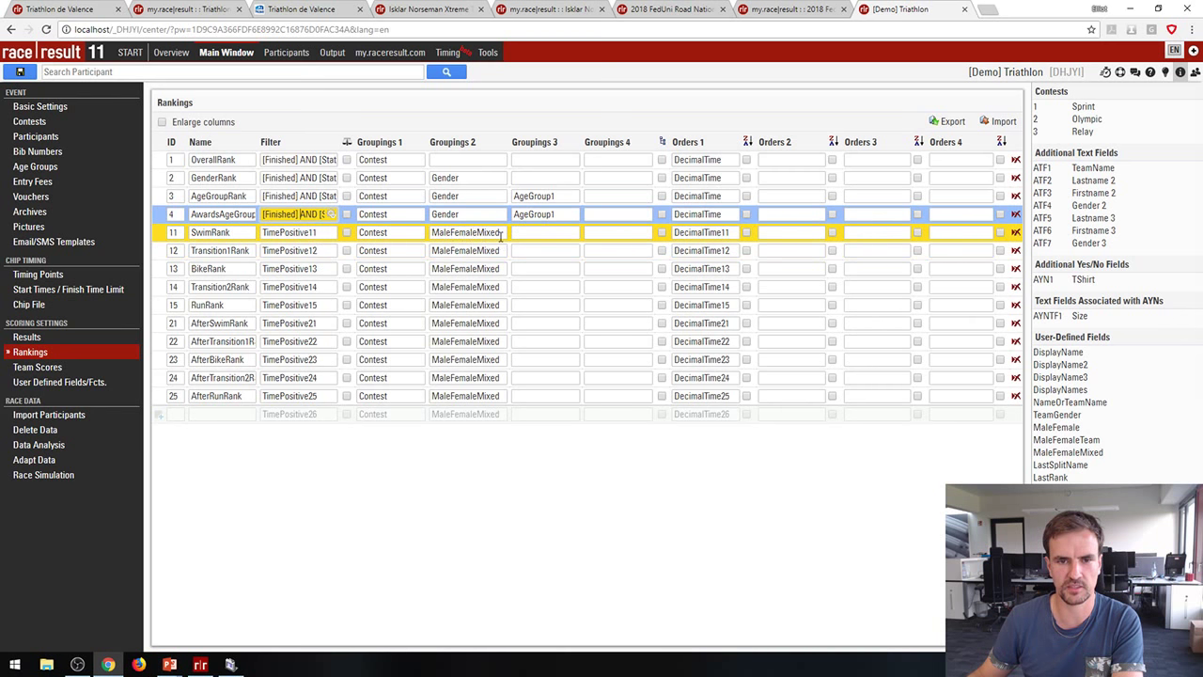
left_click(478, 232)
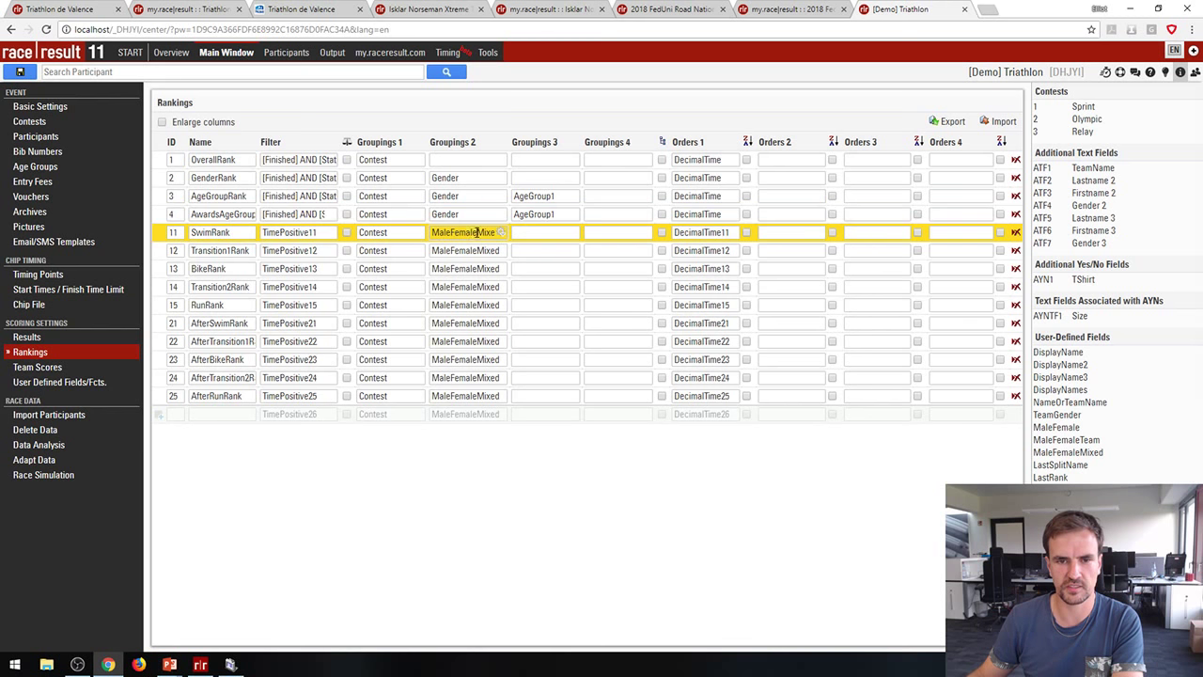
left_click_drag(478, 232, 421, 232)
left_click(478, 233)
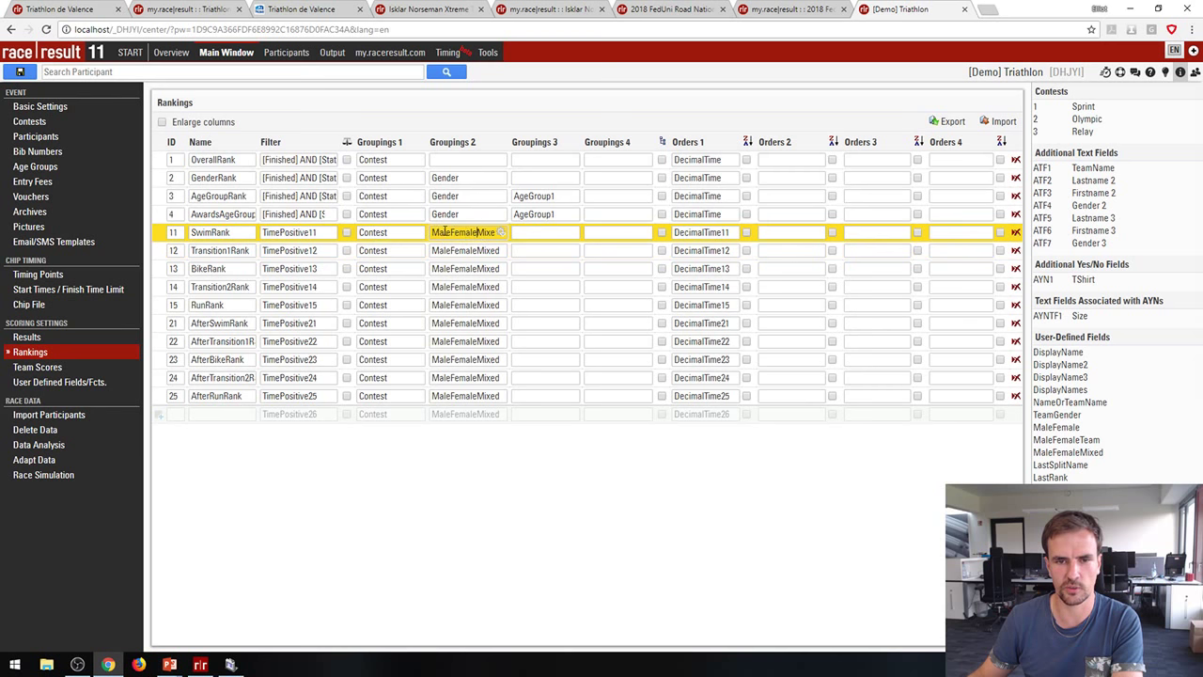
left_click_drag(433, 232, 510, 261)
left_click(471, 179)
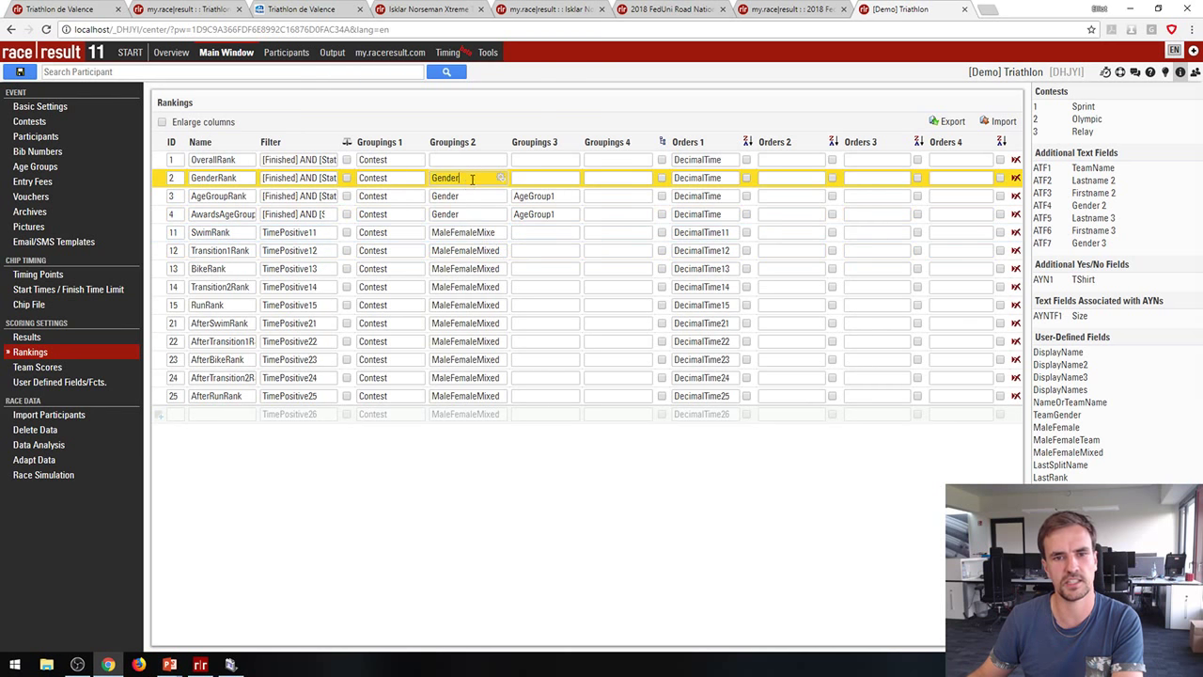
left_click_drag(472, 179, 349, 165)
type("M")
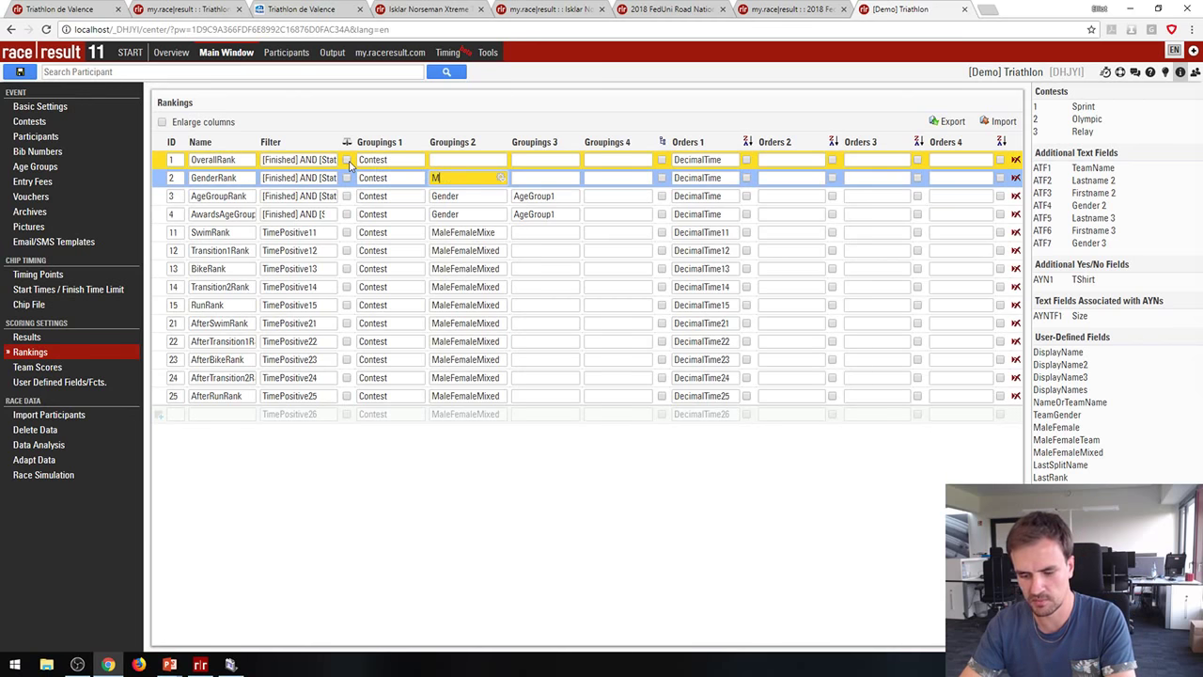
type("aleFemaleMixed")
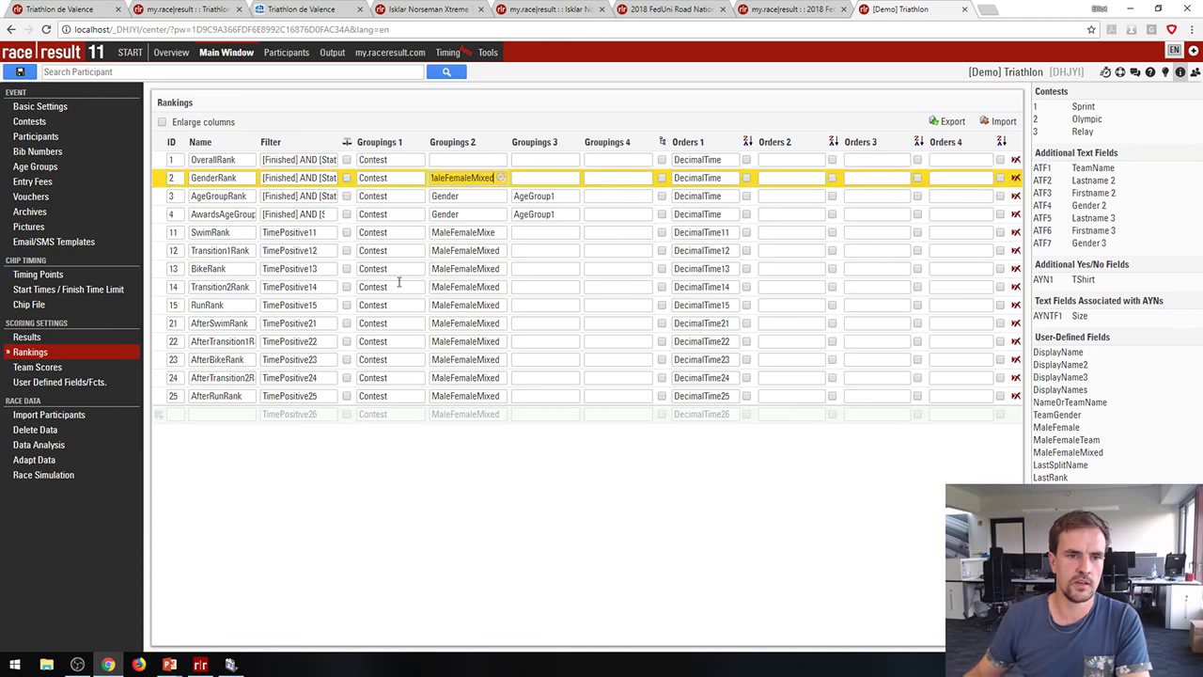
left_click(382, 461)
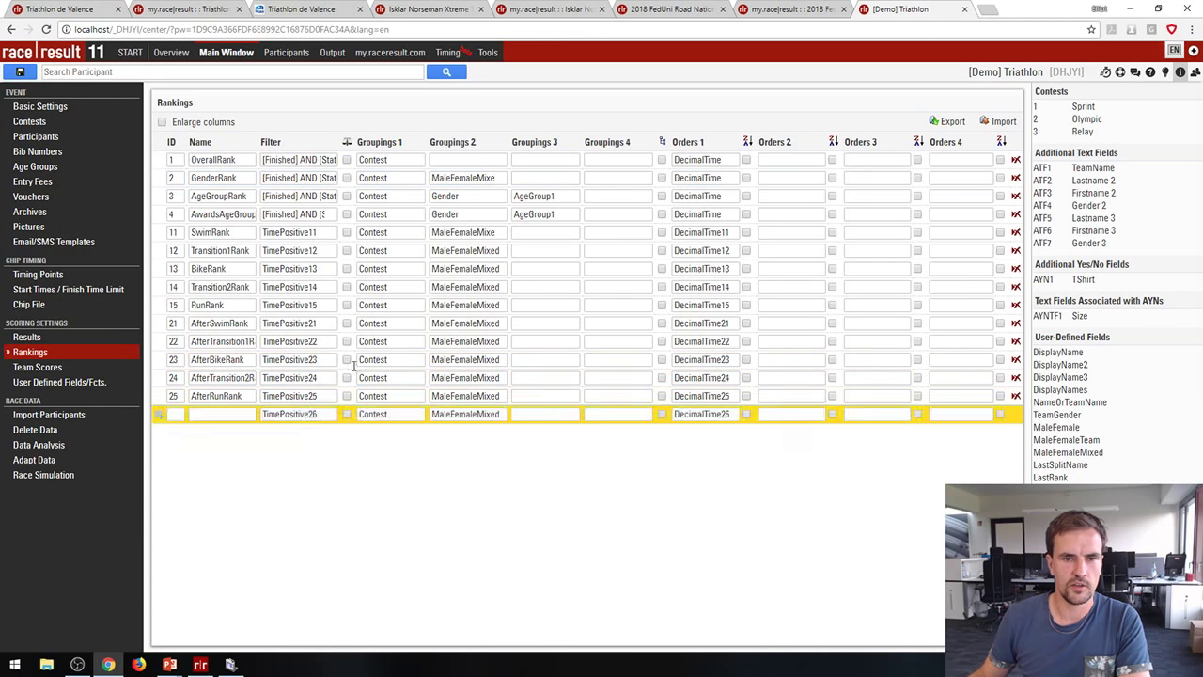
left_click(13, 73)
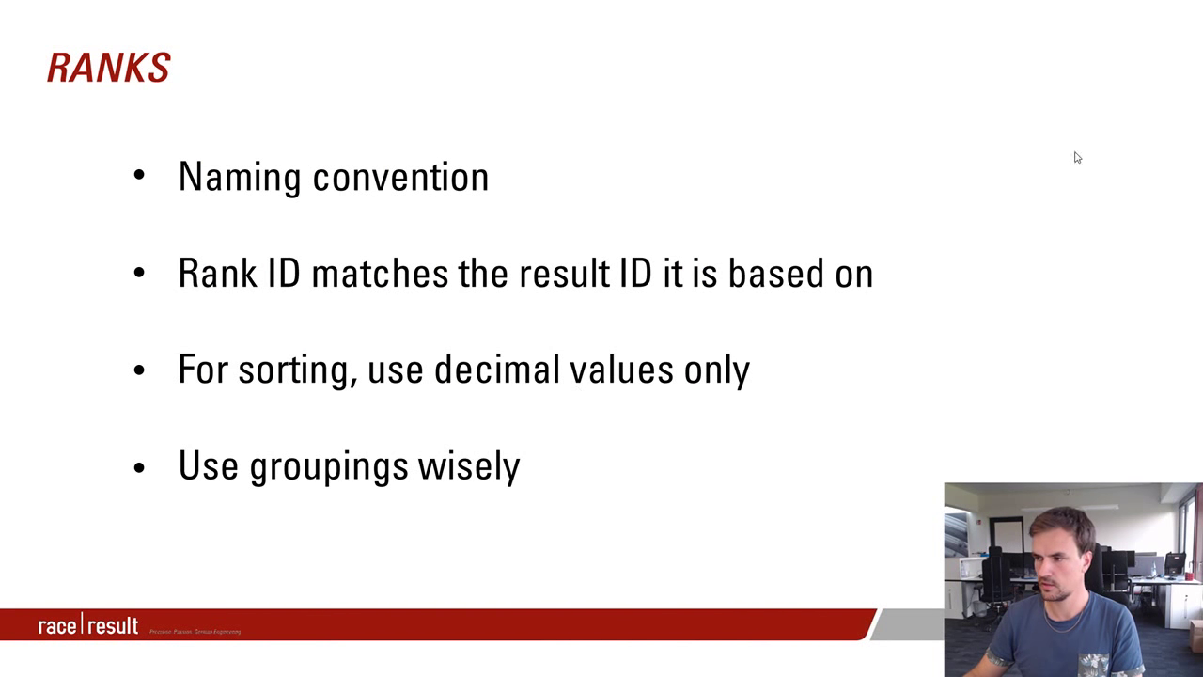
left_click(655, 169)
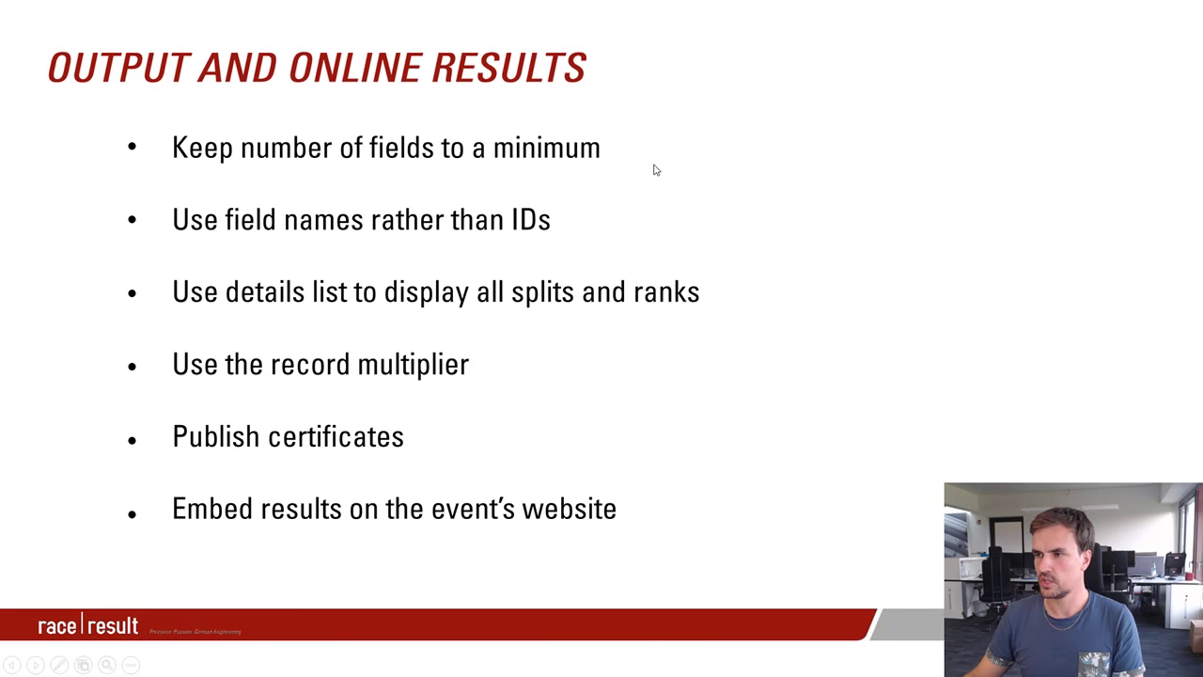
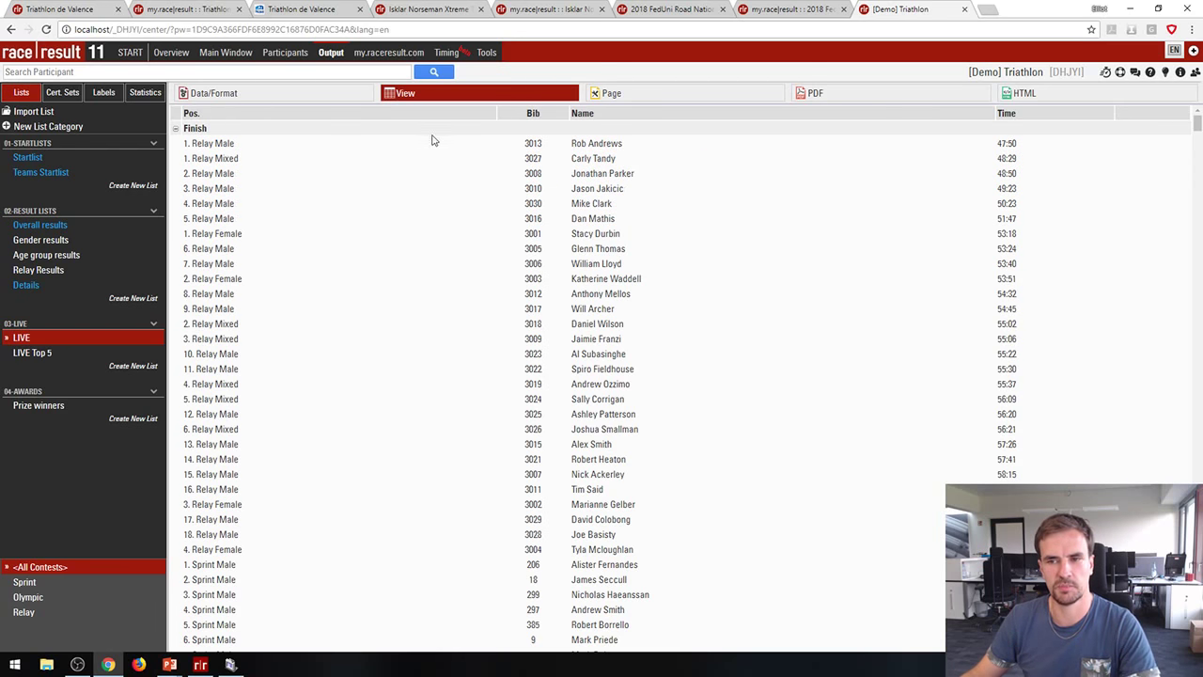
Step: Delete the extra Time, DecimalTime and T11 columns from the Overall results list, keeping the WithStatus([Time]) column, and view the list
left_click(36, 226)
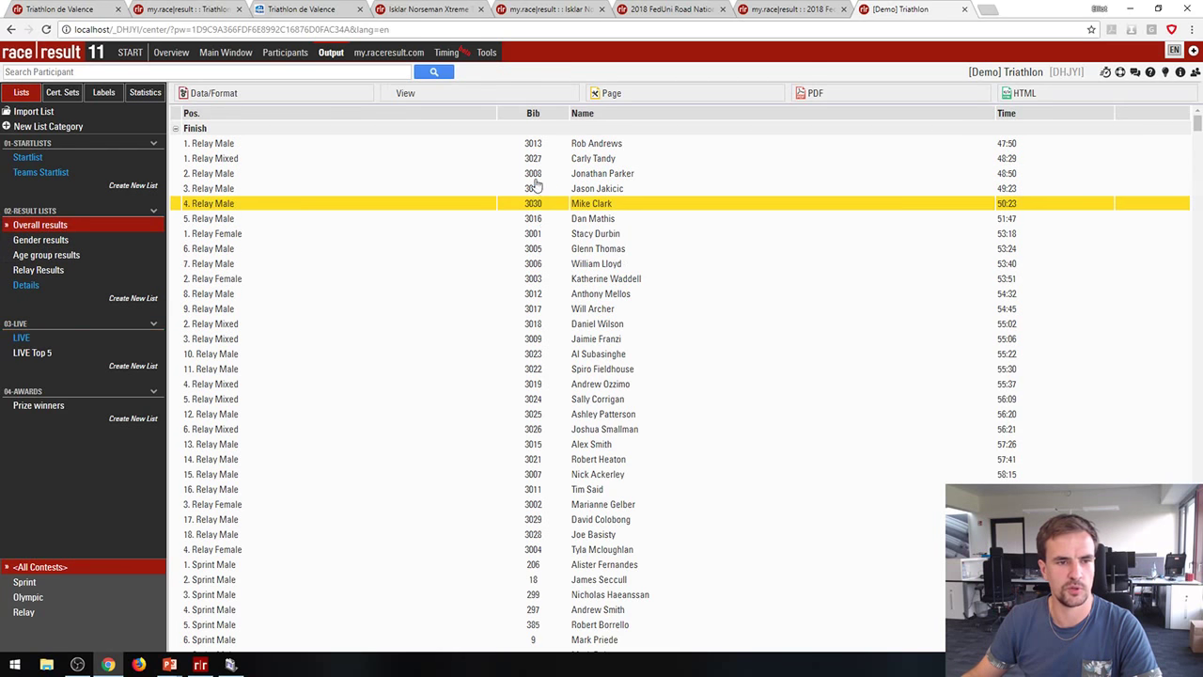
left_click(434, 95)
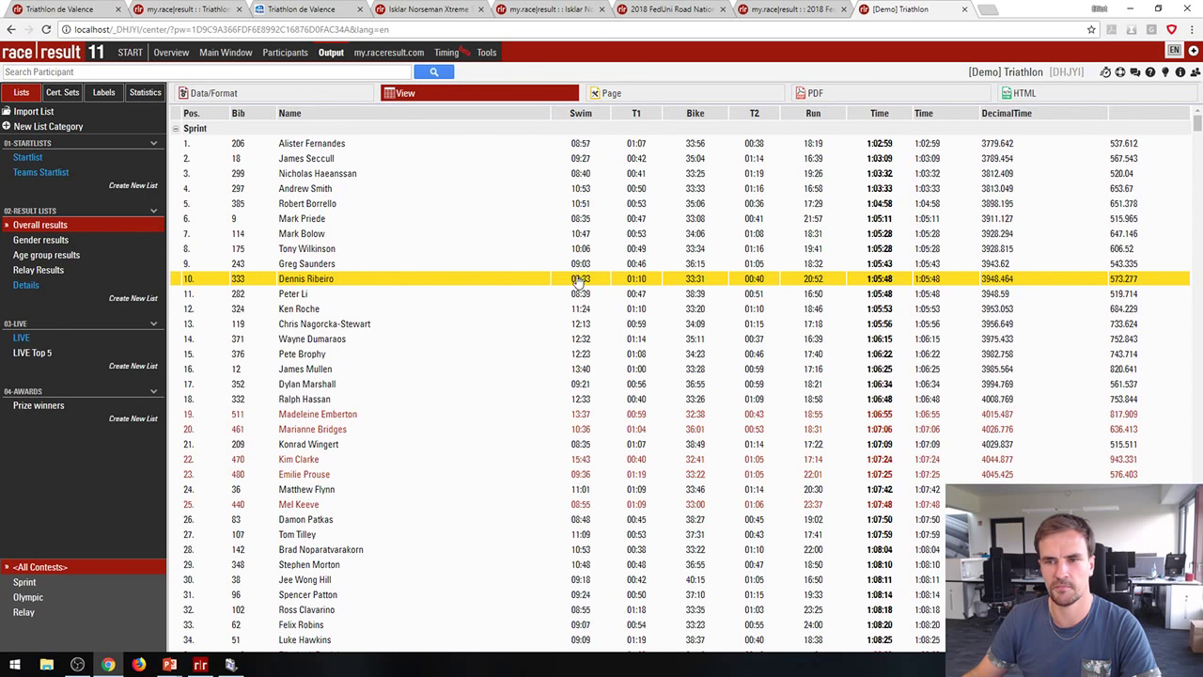
left_click(214, 93)
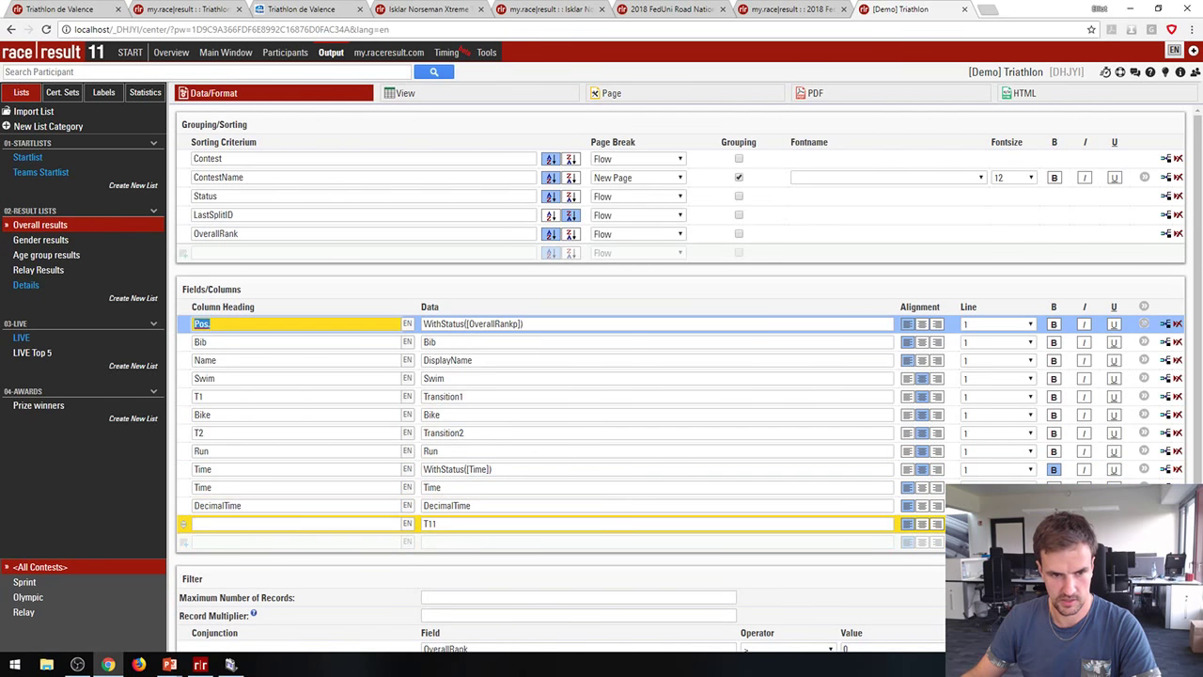
left_click(1178, 487)
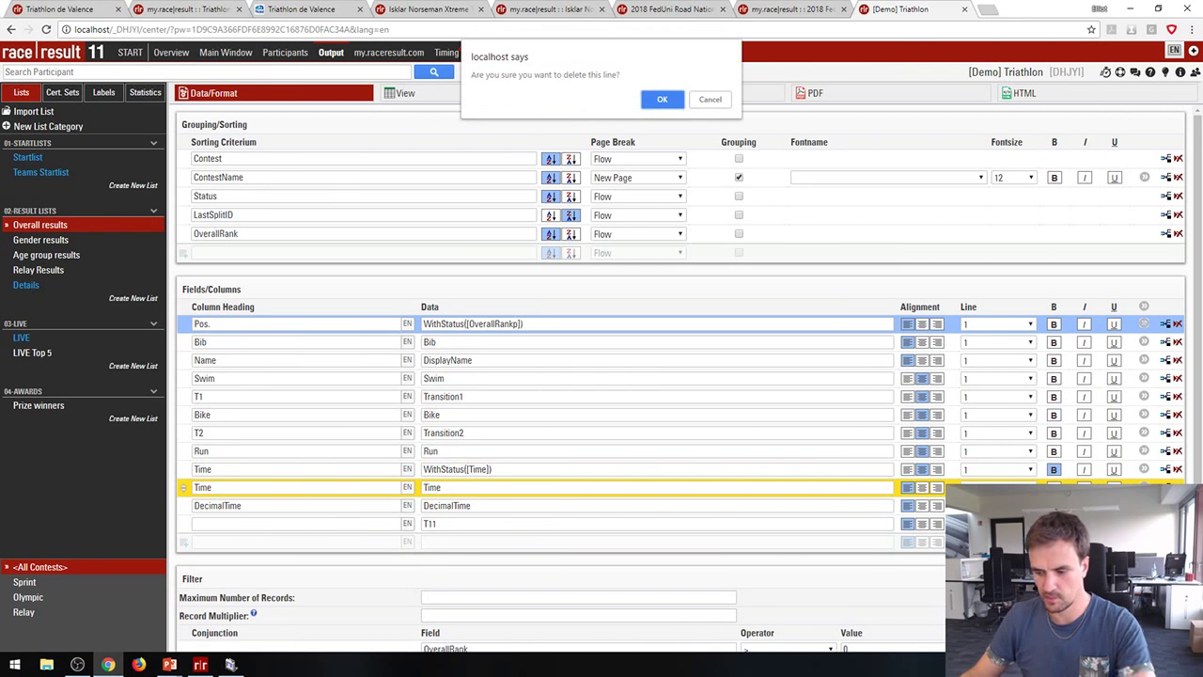
key("Return")
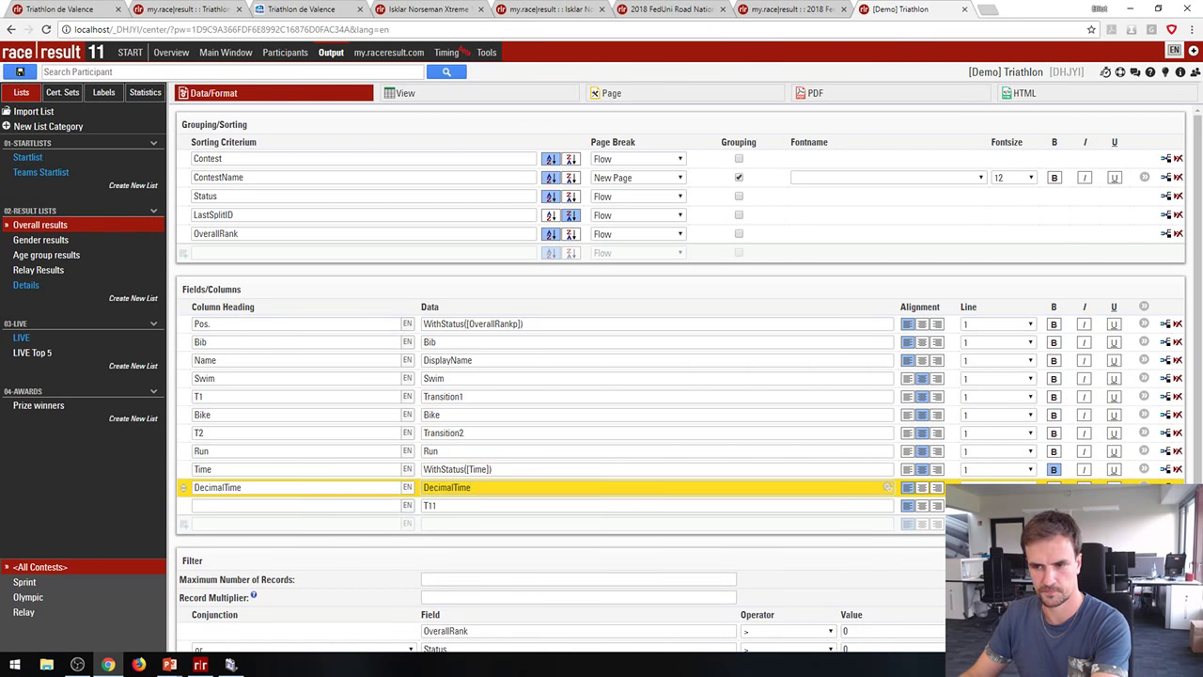
left_click(1177, 487)
key("Return")
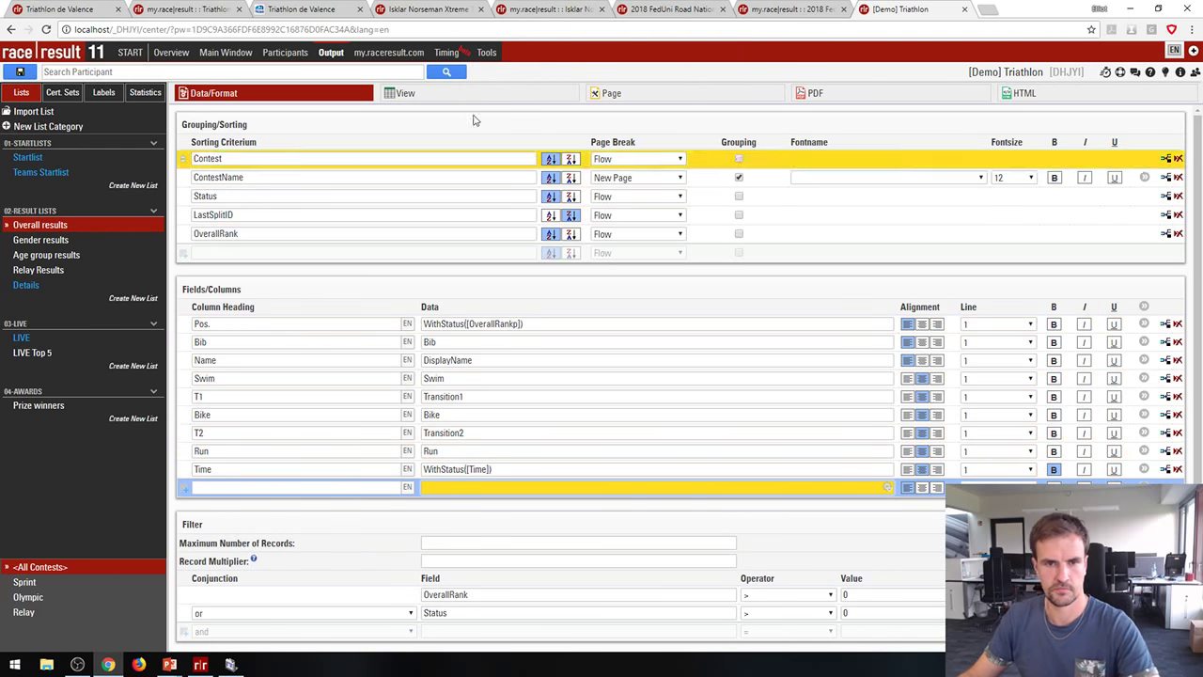
left_click(474, 93)
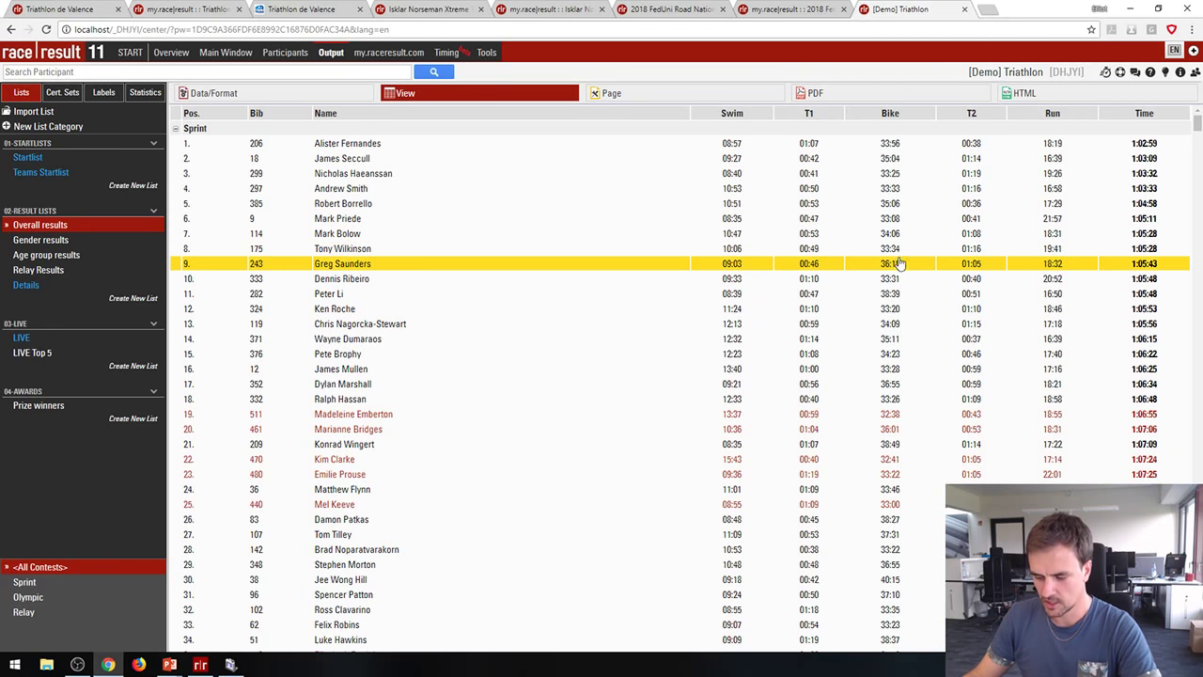
scroll(784, 218, "down", 2)
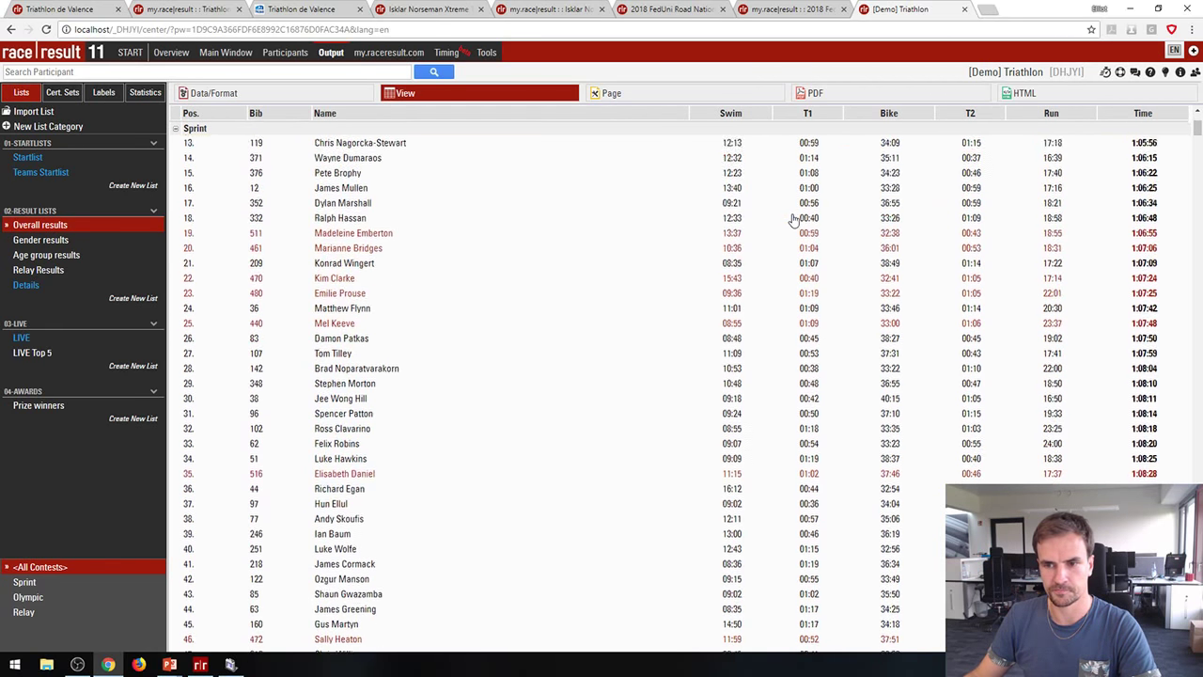
Step: View the Details result list for all contests
scroll(761, 224, "up", 2)
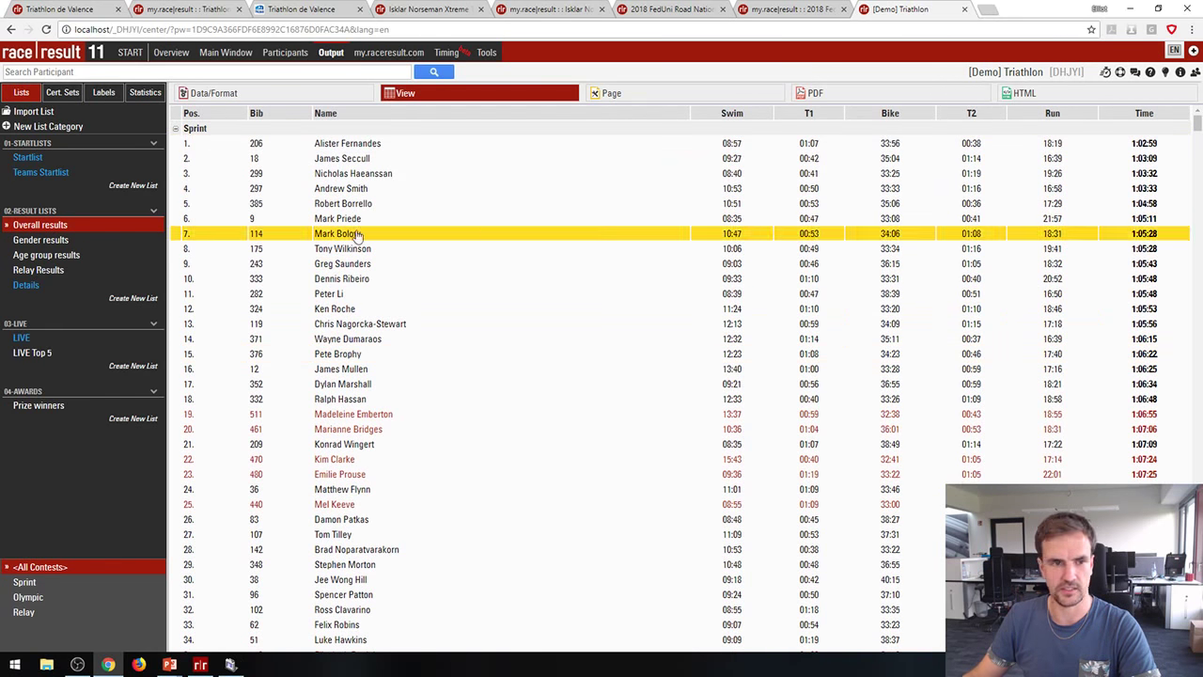
left_click(25, 284)
left_click(414, 95)
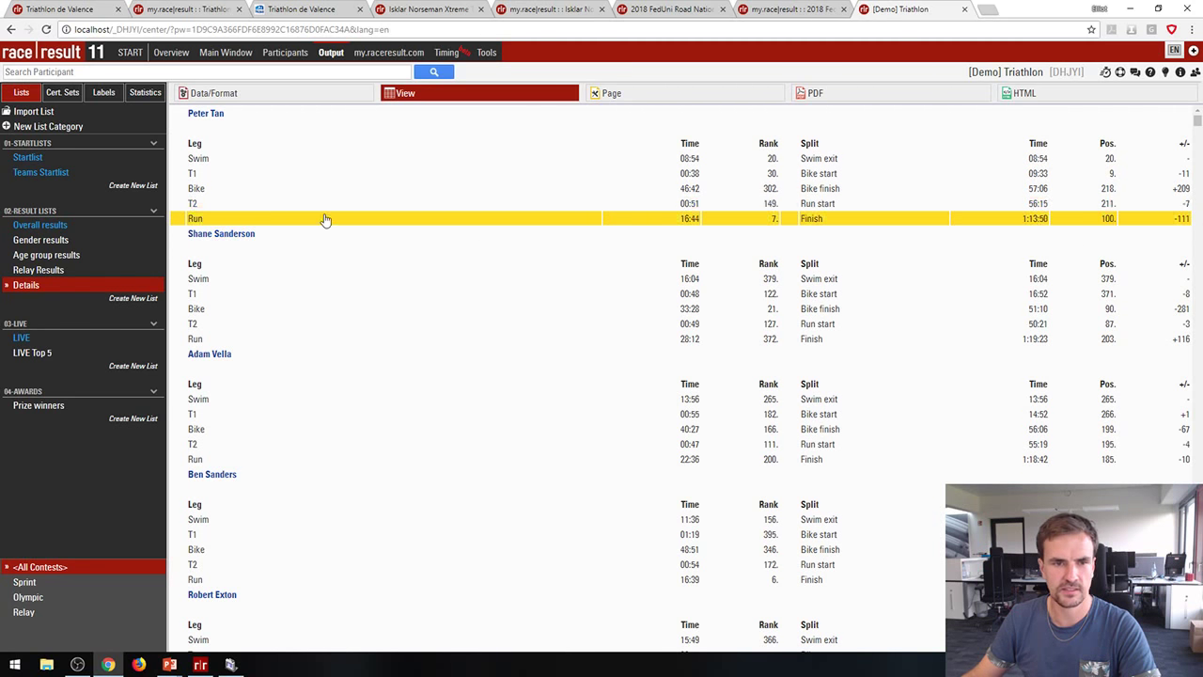
Step: Examine the Details list's data fields and their line assignments, and return to the list's view
left_click(221, 93)
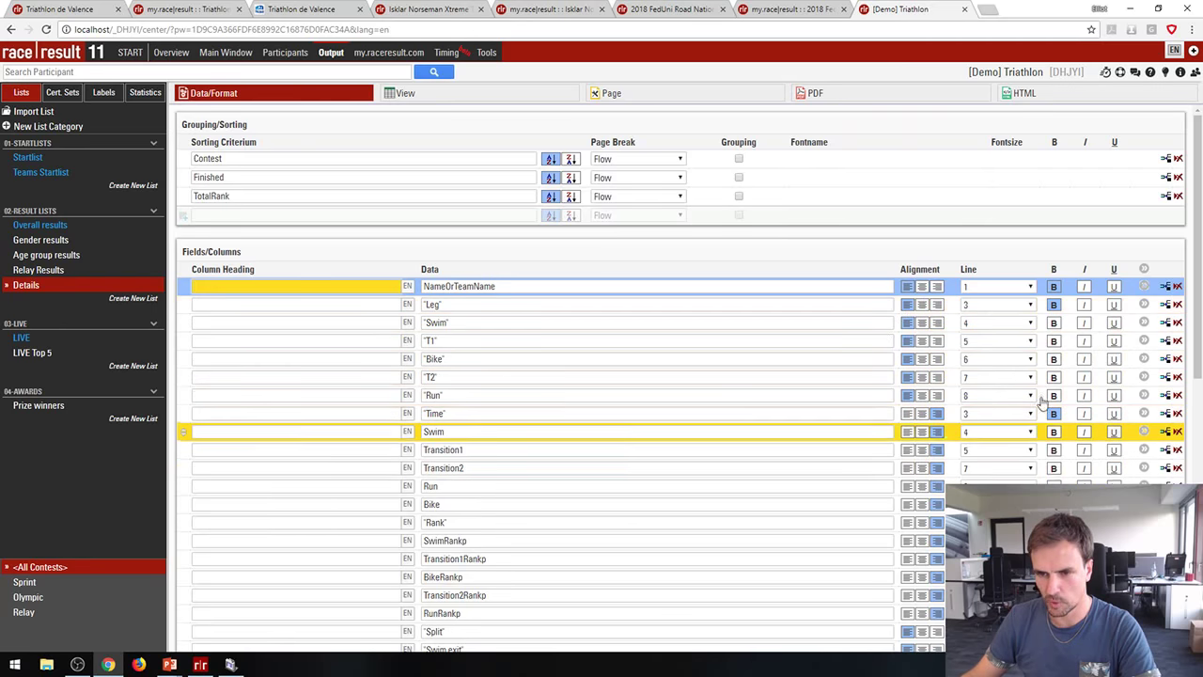
scroll(938, 444, "down", 5)
scroll(938, 443, "down", 3)
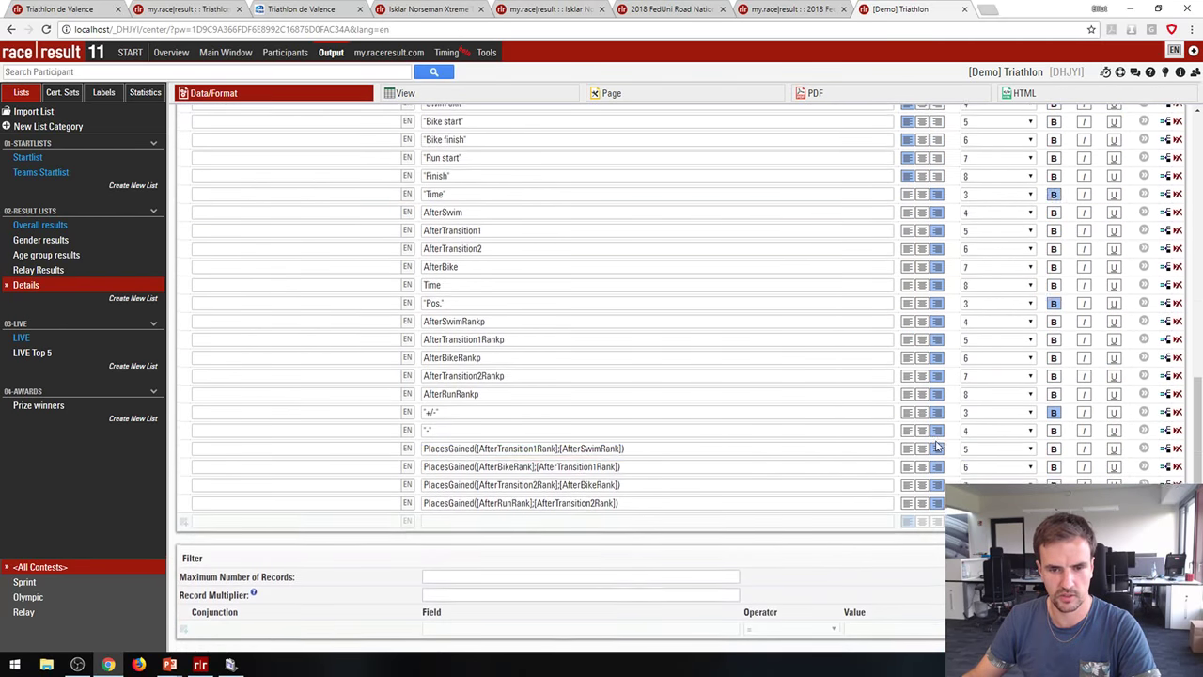
scroll(926, 447, "up", 2)
scroll(518, 220, "up", 7)
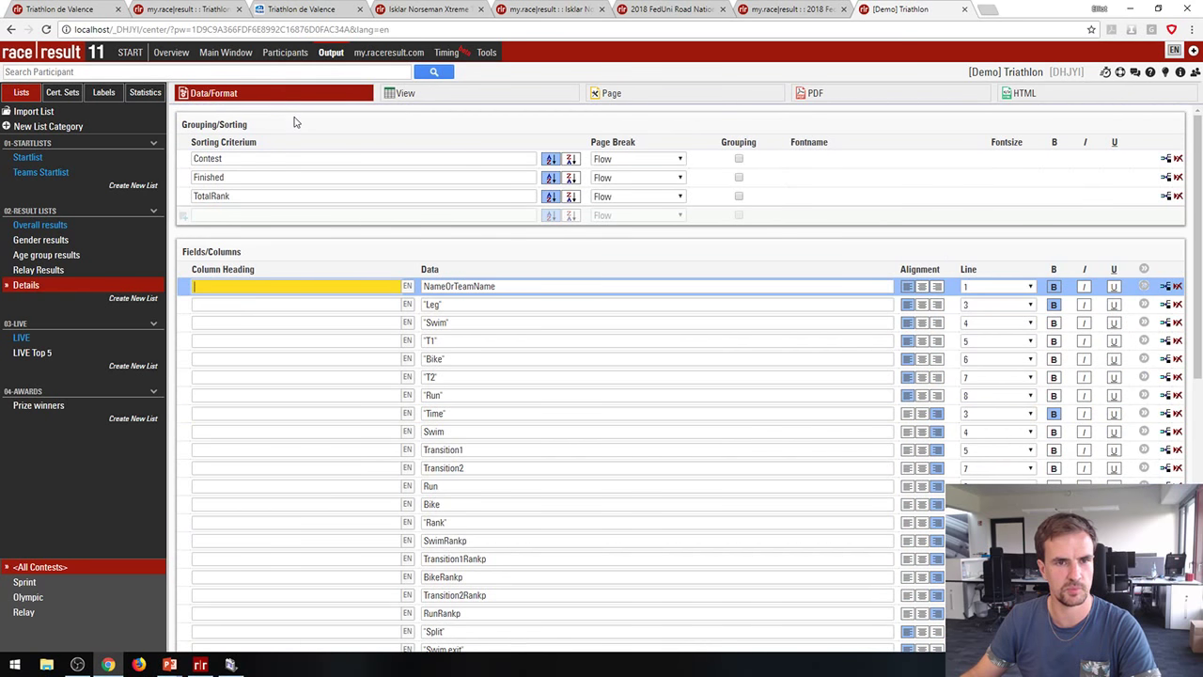
left_click(399, 94)
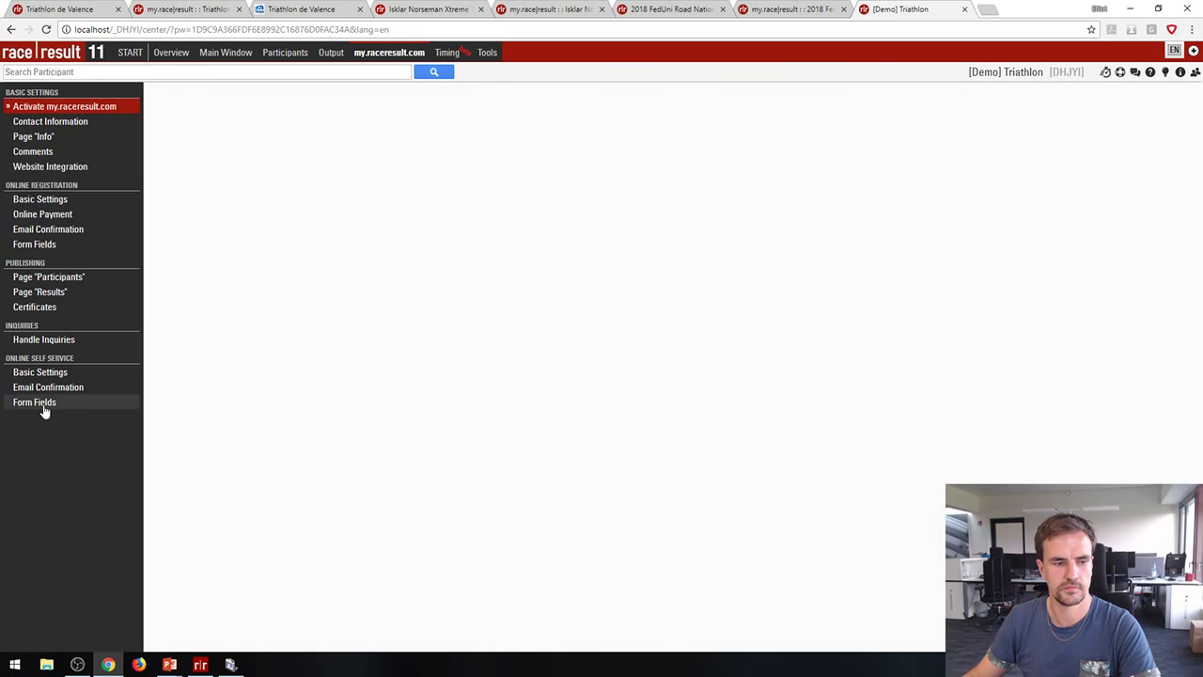
Step: Check the details list assigned to the LIVE list for all contests in the publishing settings of the Results page
left_click(49, 293)
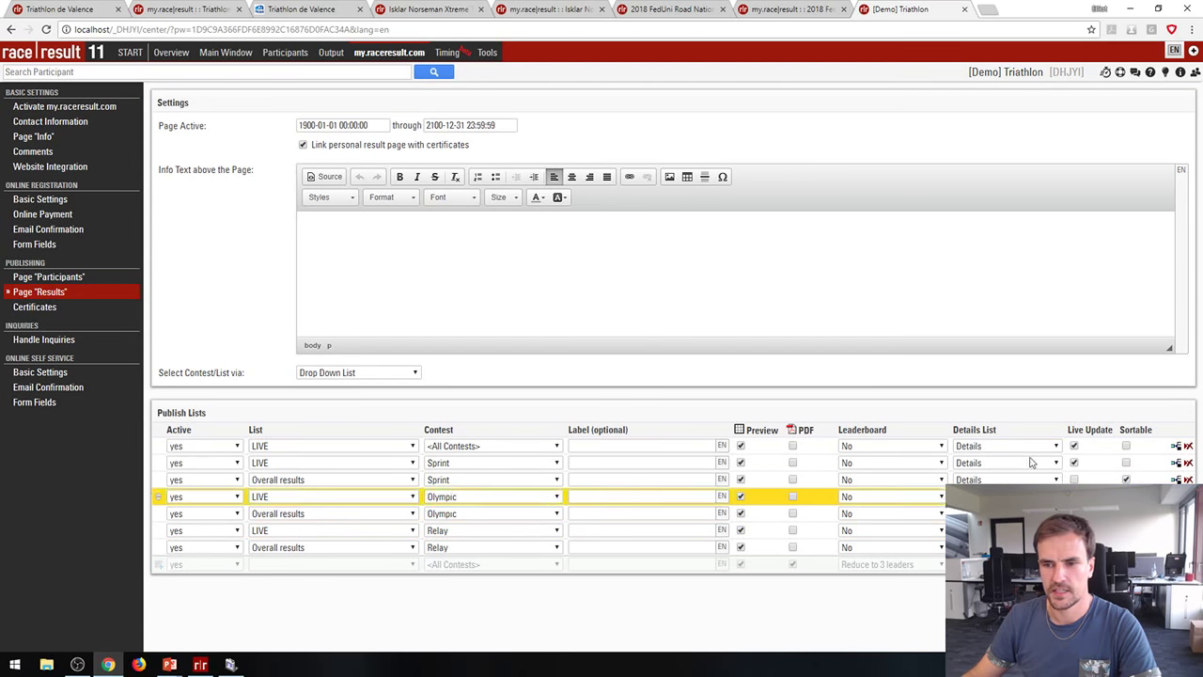
left_click(977, 447)
left_click(977, 447)
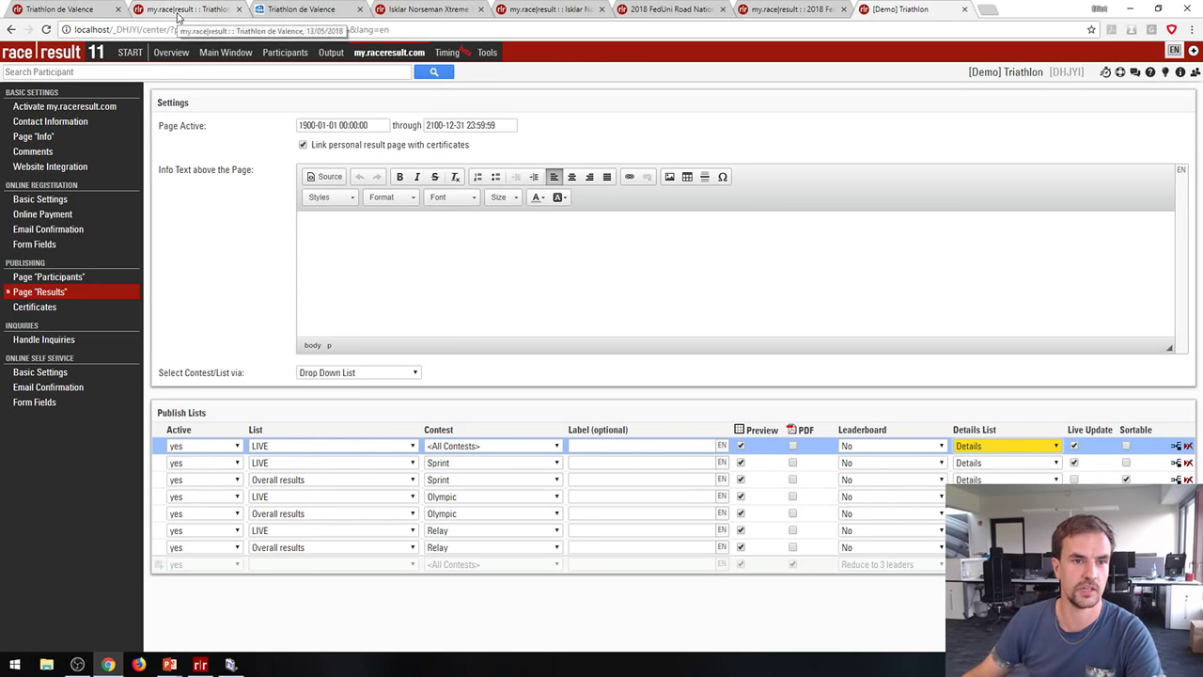
Step: Inspect one athlete's result details on the published Triathlon de Valence results page, then switch to that event's back-end
left_click(178, 11)
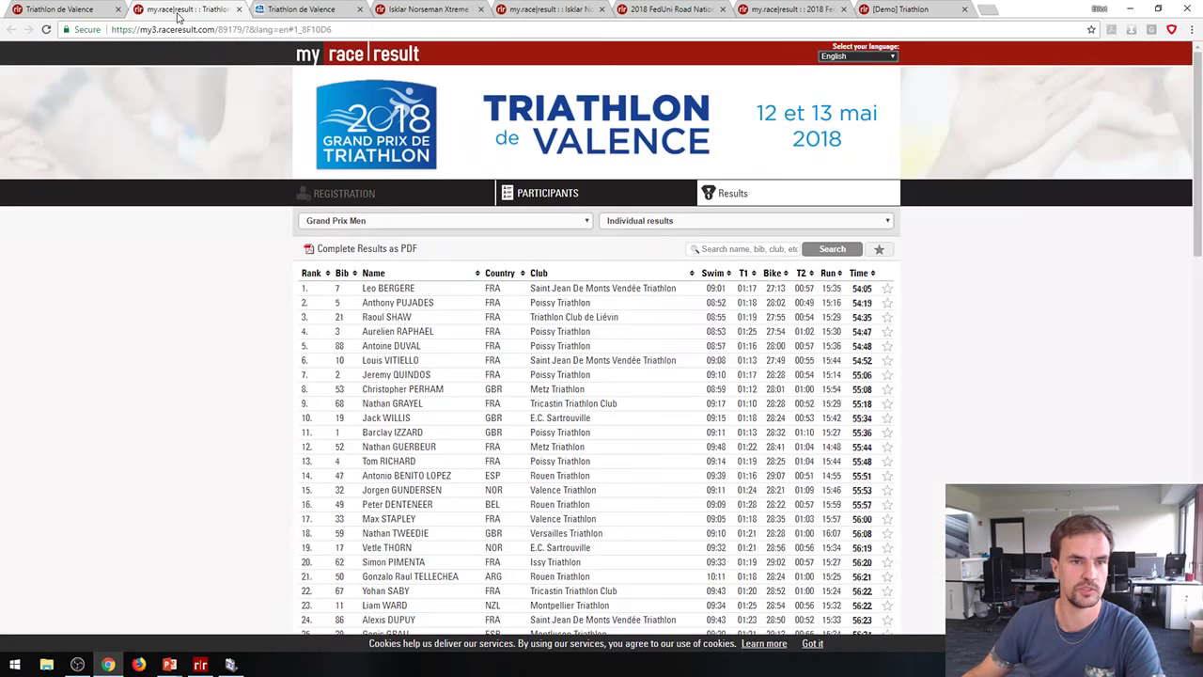
left_click(543, 338)
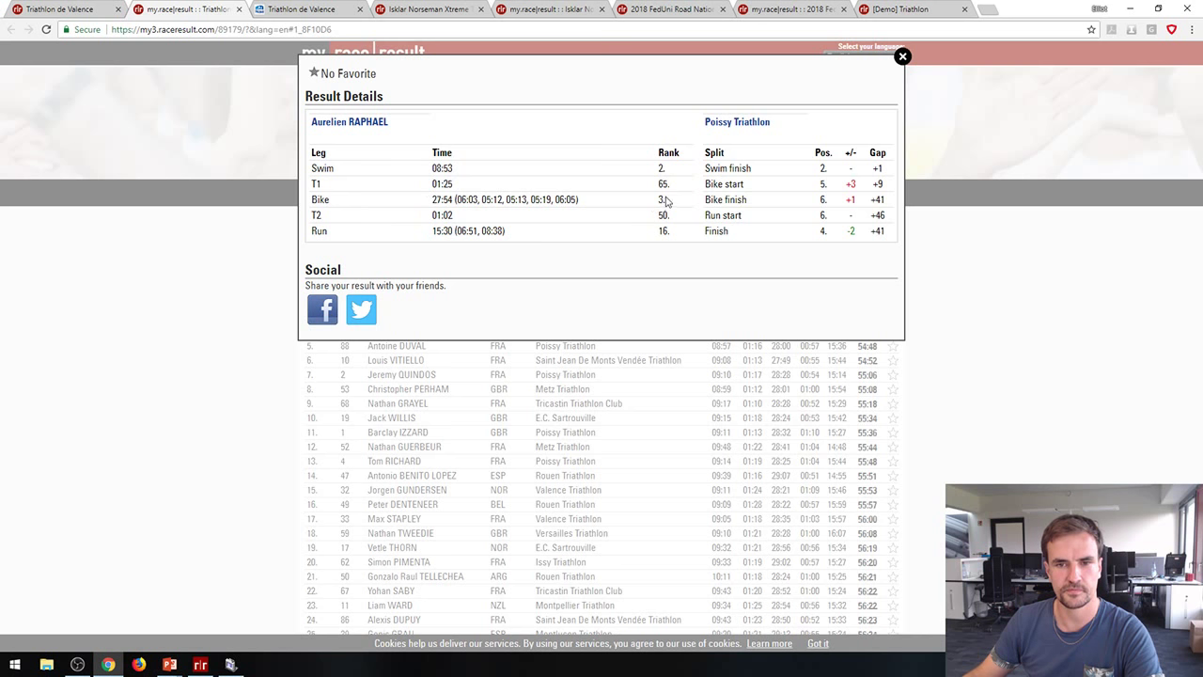
left_click(901, 57)
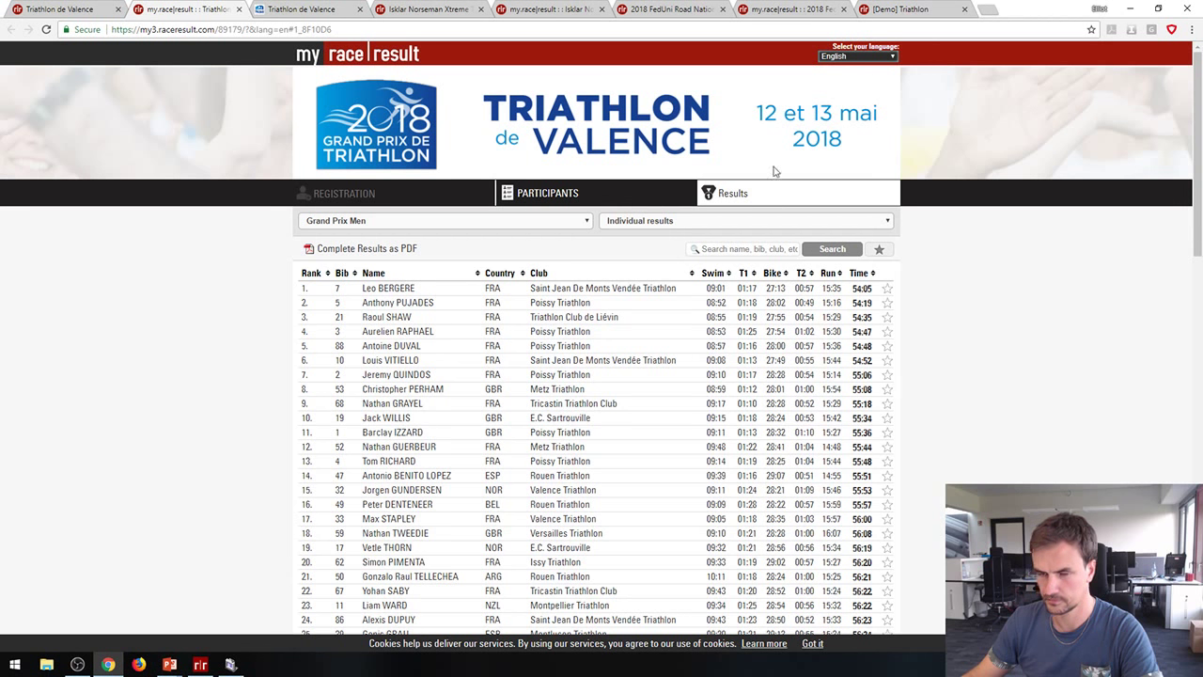
left_click(54, 15)
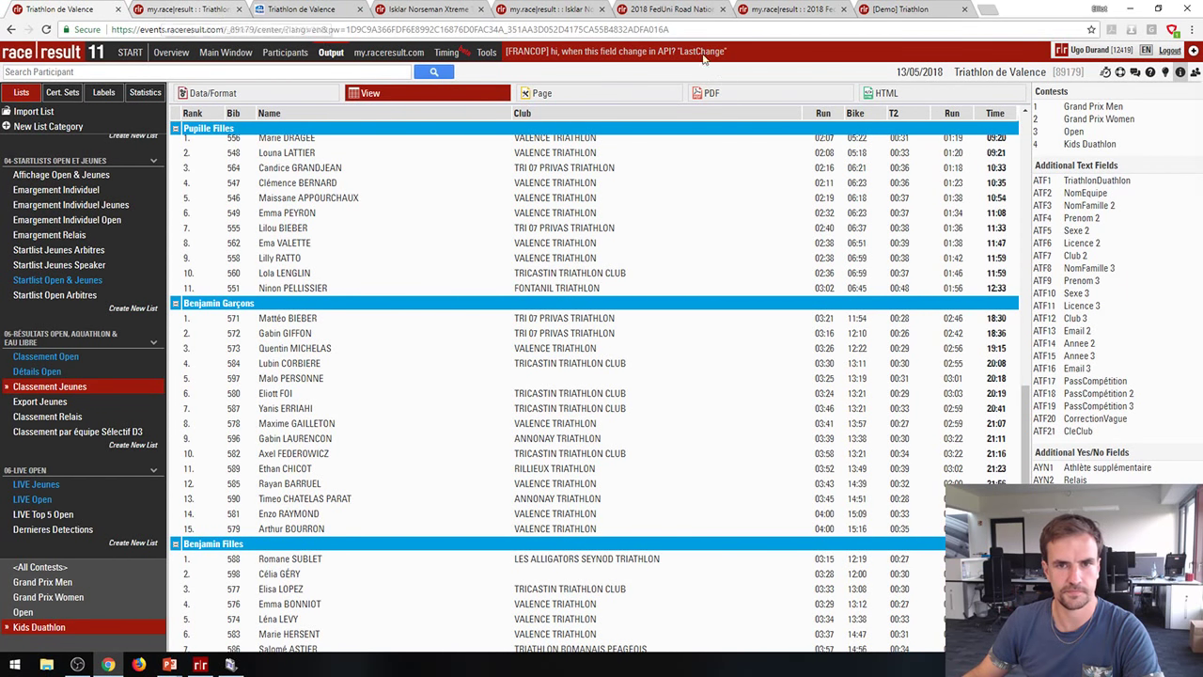
Step: Return to the demo triathlon event and examine the Details list's fields and the line options of the AfterBike field
left_click(902, 11)
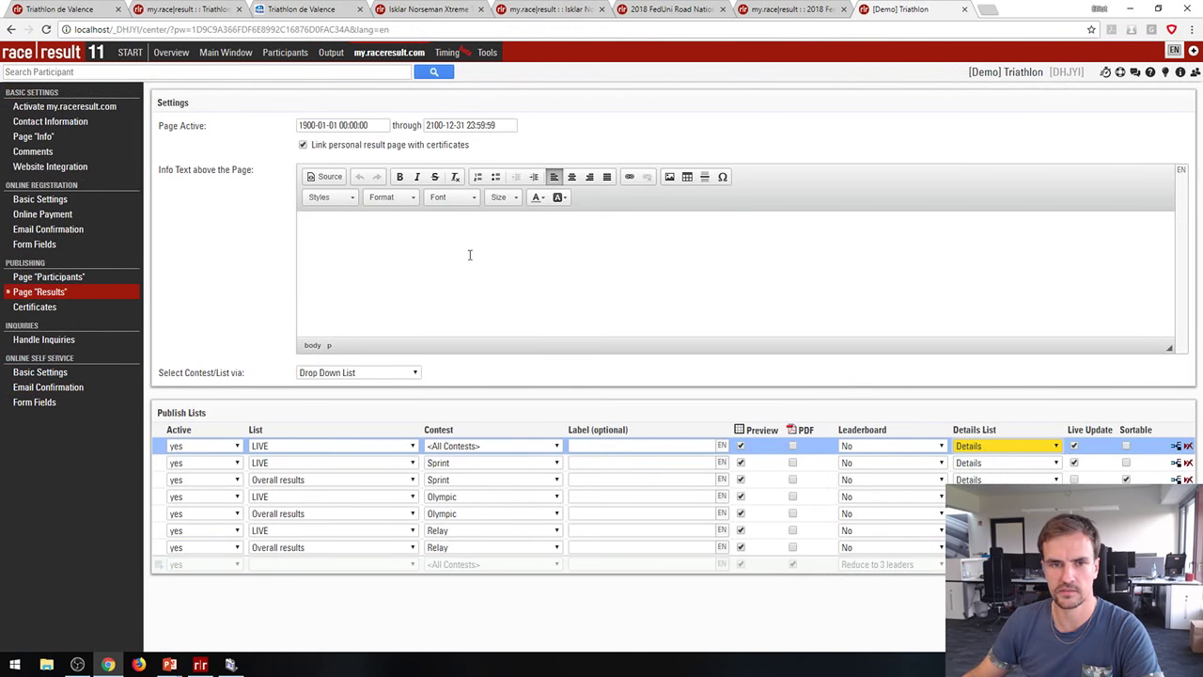
left_click(330, 53)
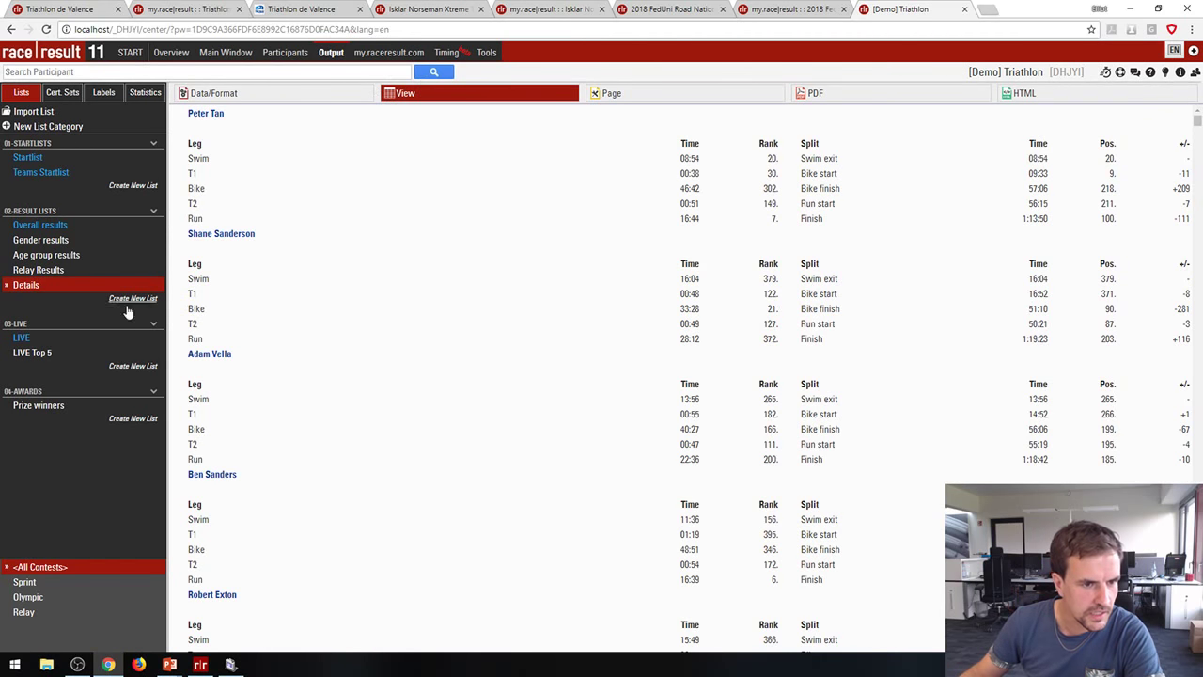
left_click(247, 92)
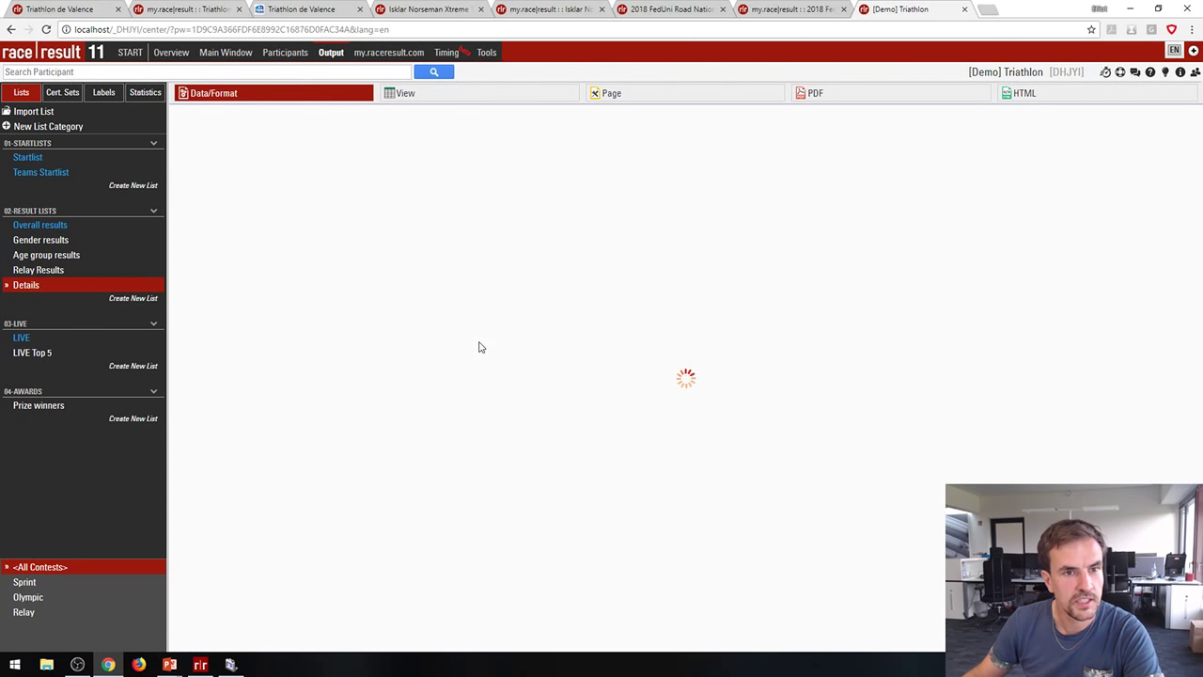
scroll(731, 413, "down", 4)
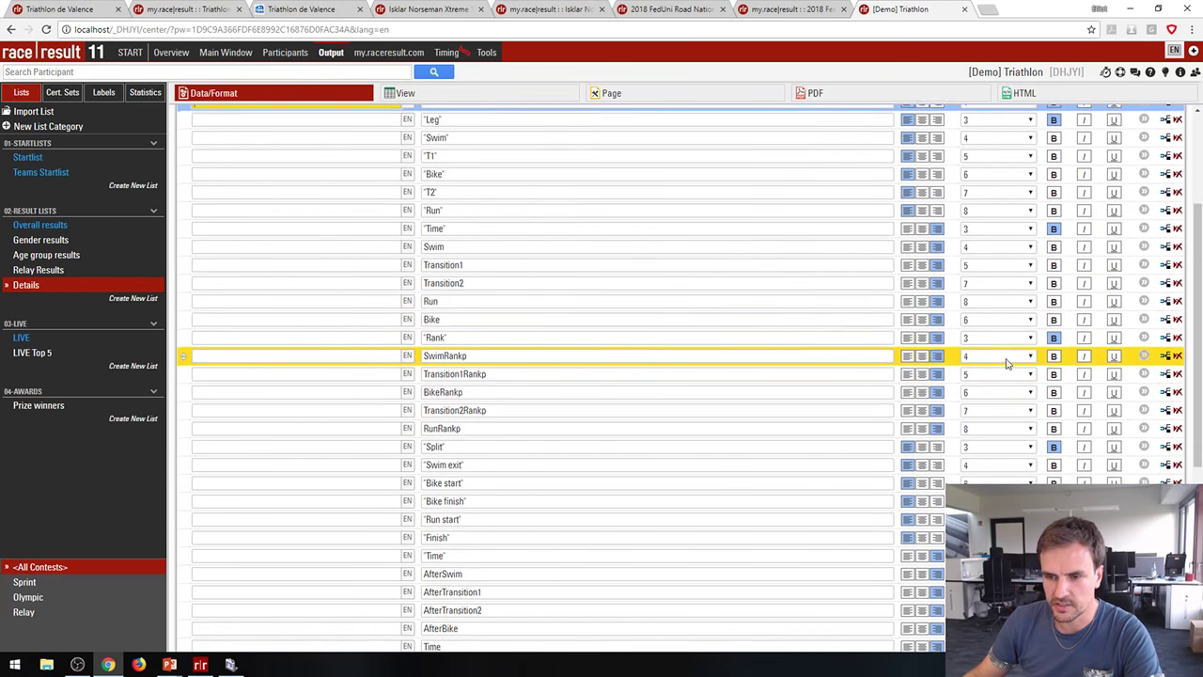
scroll(1004, 376, "down", 2)
scroll(1006, 362, "down", 3)
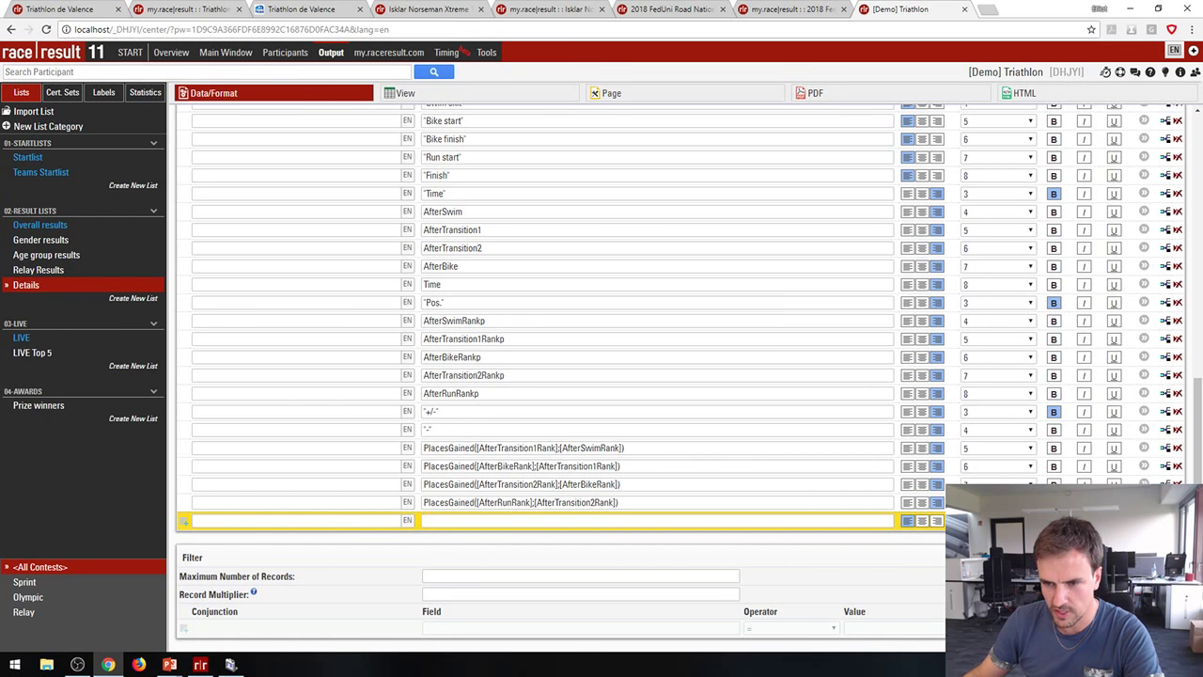
left_click(998, 266)
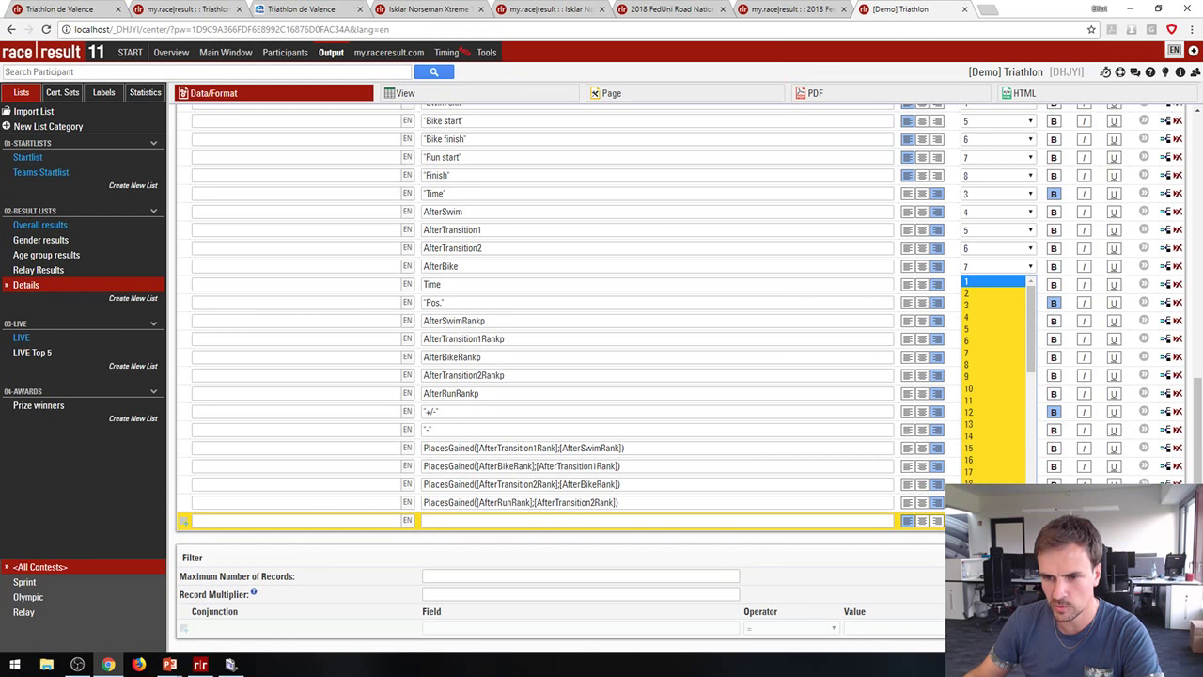
key("Escape")
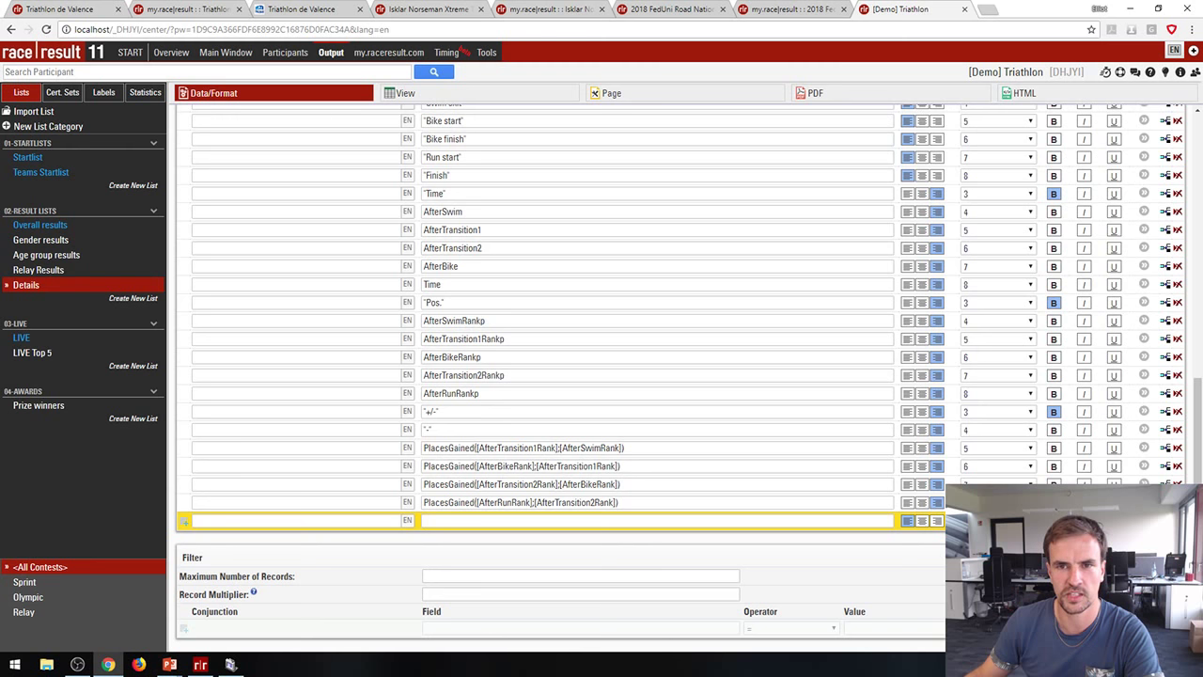
Step: Switch to the 2018 FedUni Road Nationals event and browse its output lists with the Elite Men contest selected
left_click(647, 11)
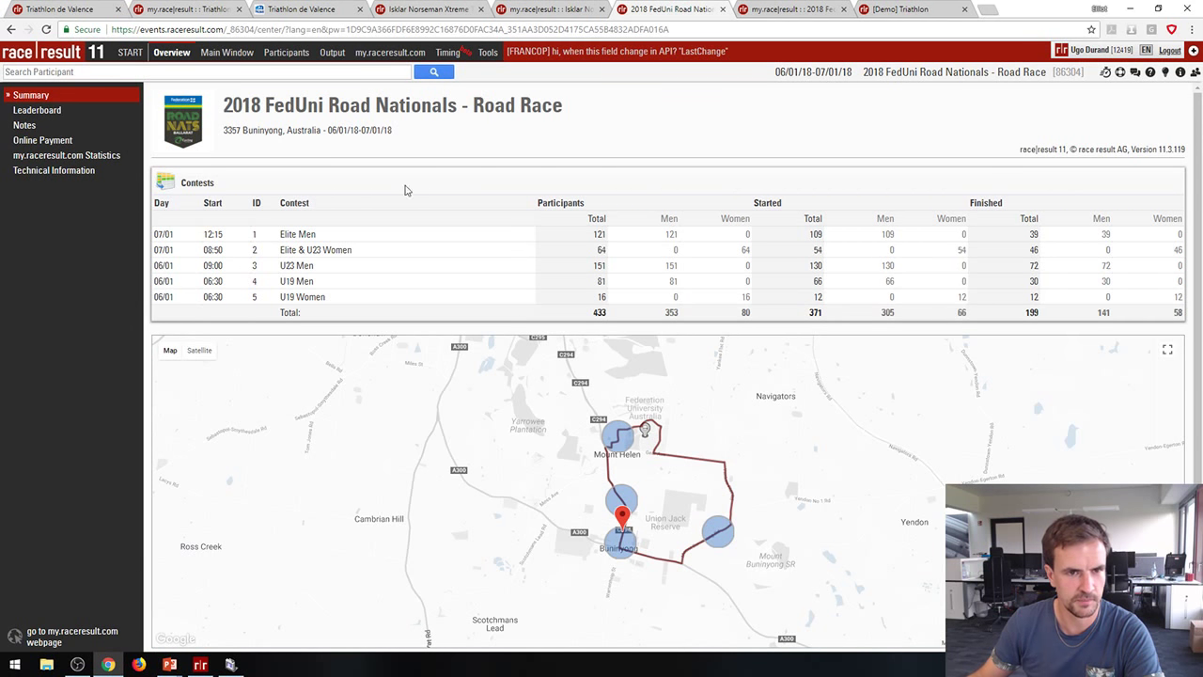
left_click(331, 52)
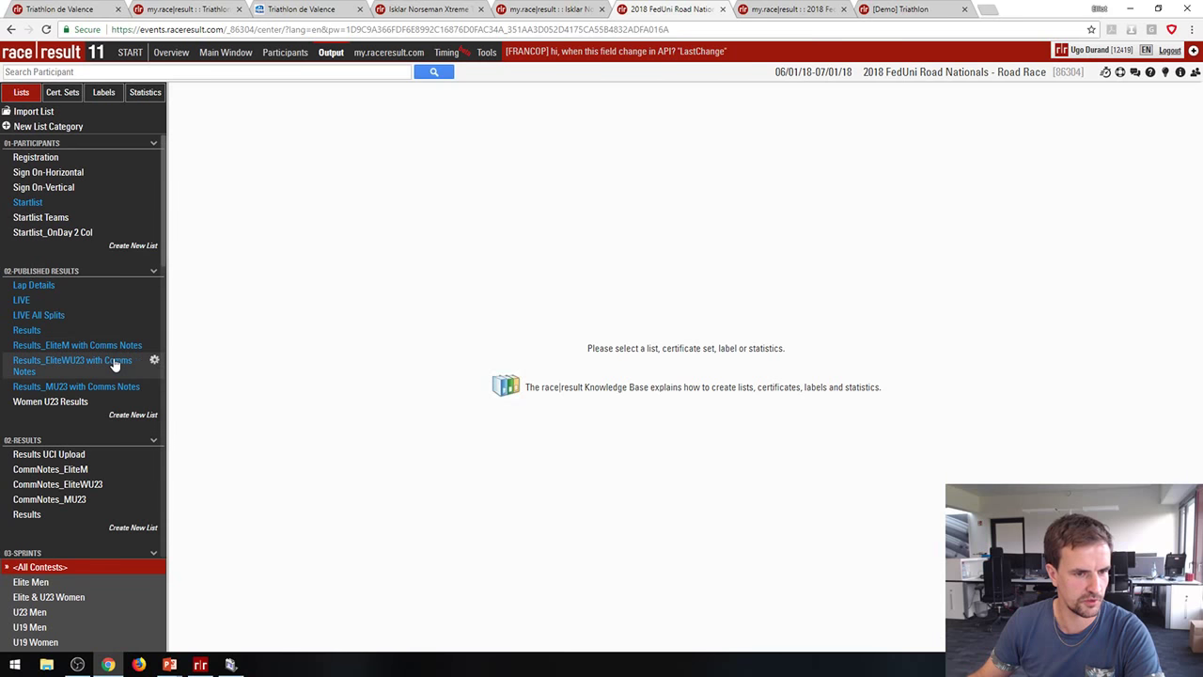
scroll(147, 376, "down", 3)
left_click(22, 583)
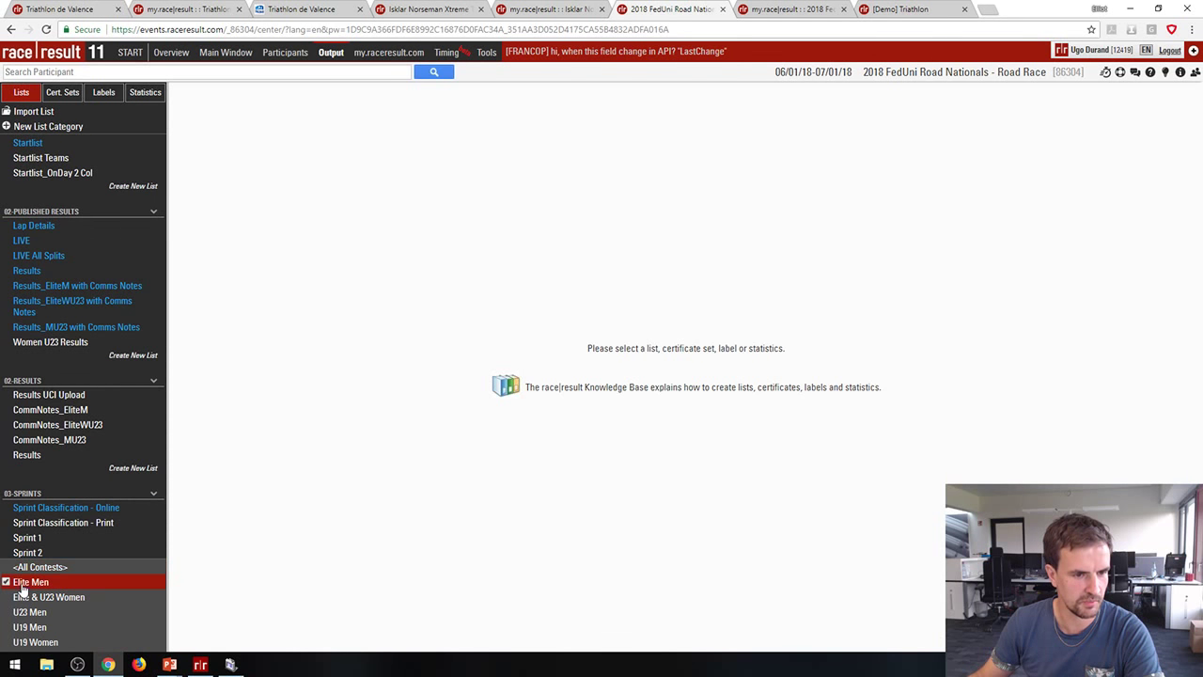
scroll(76, 385, "down", 6)
scroll(68, 387, "down", 7)
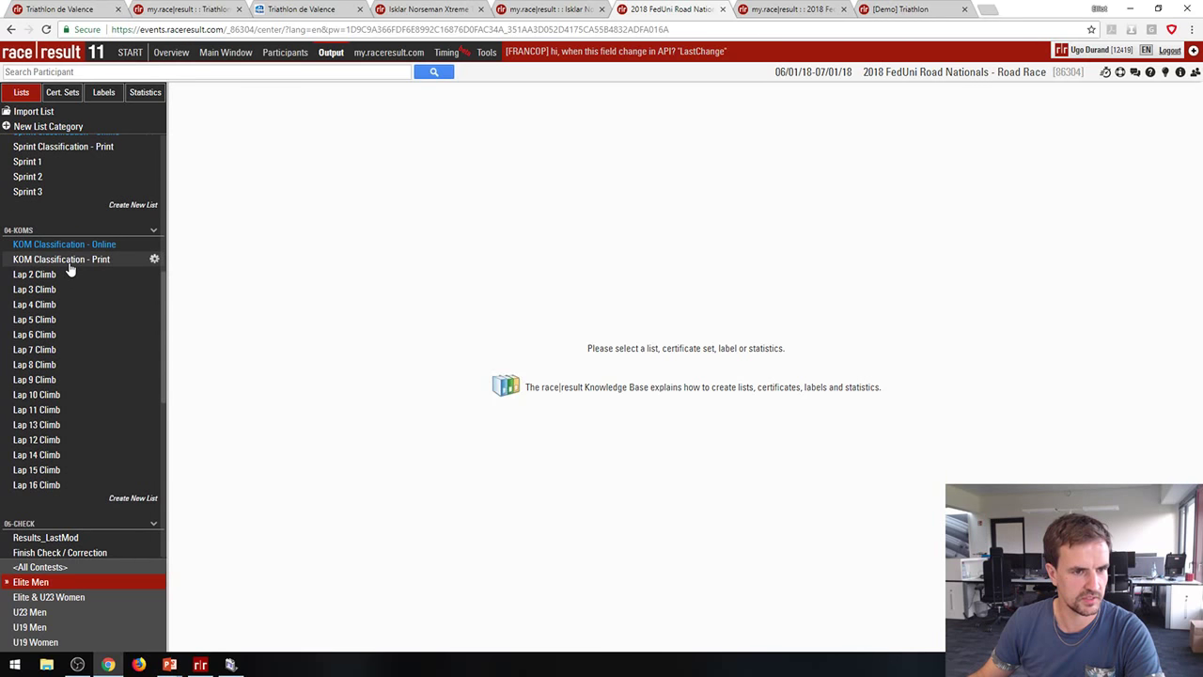
scroll(73, 317, "down", 6)
scroll(73, 320, "up", 8)
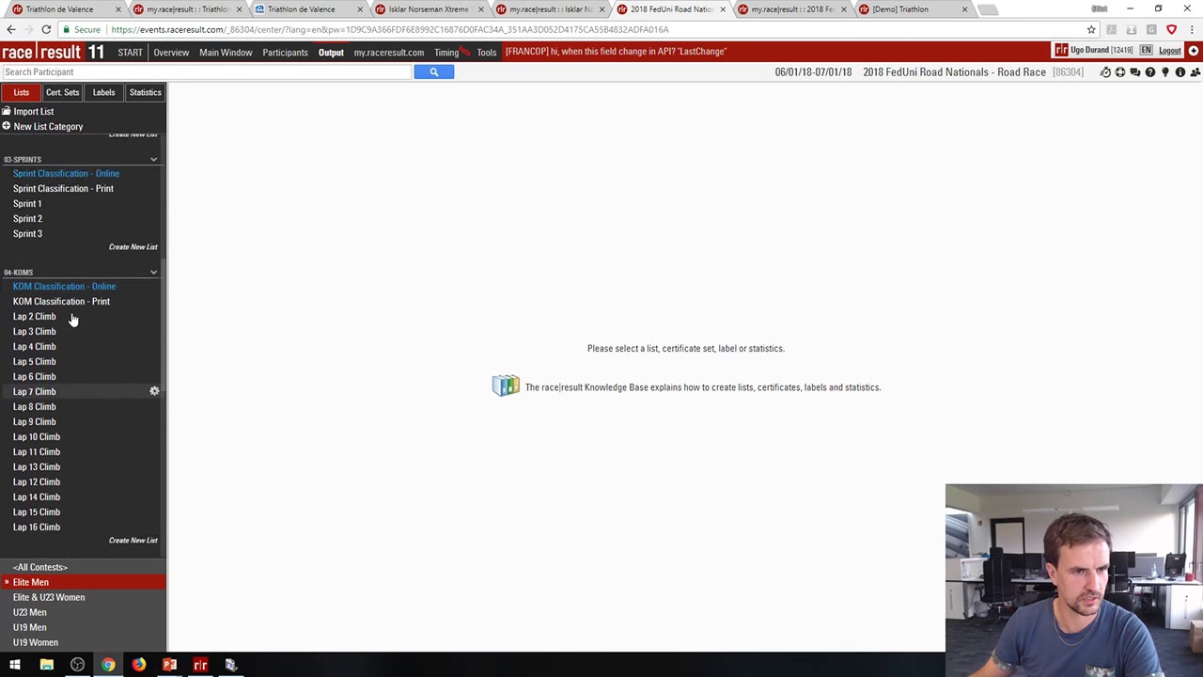
scroll(72, 320, "up", 12)
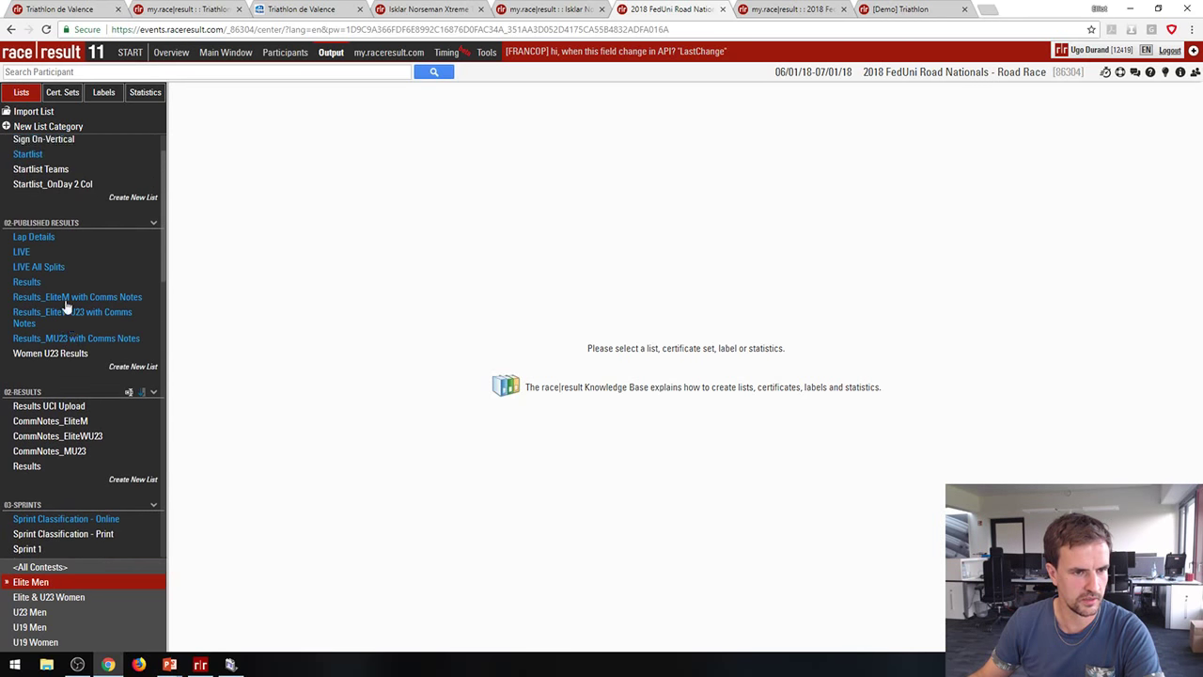
scroll(66, 303, "up", 2)
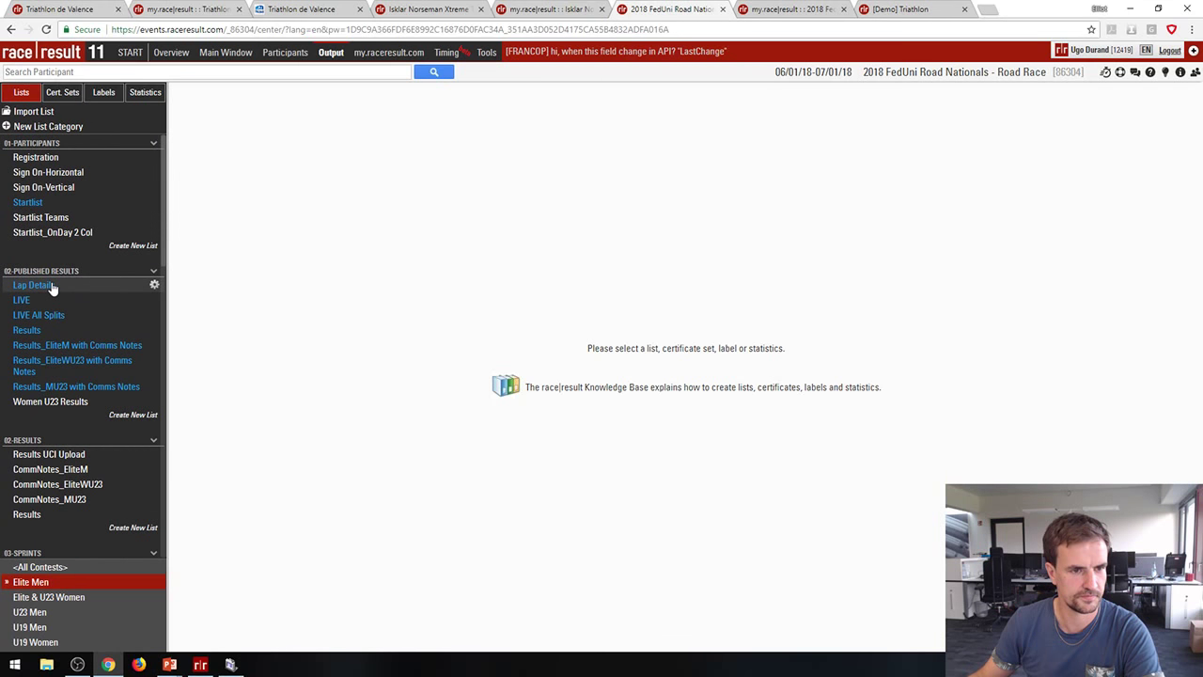
Step: Examine the LapCount record multiplier in the Lap Details list's data settings and view the list
left_click(34, 285)
left_click(242, 95)
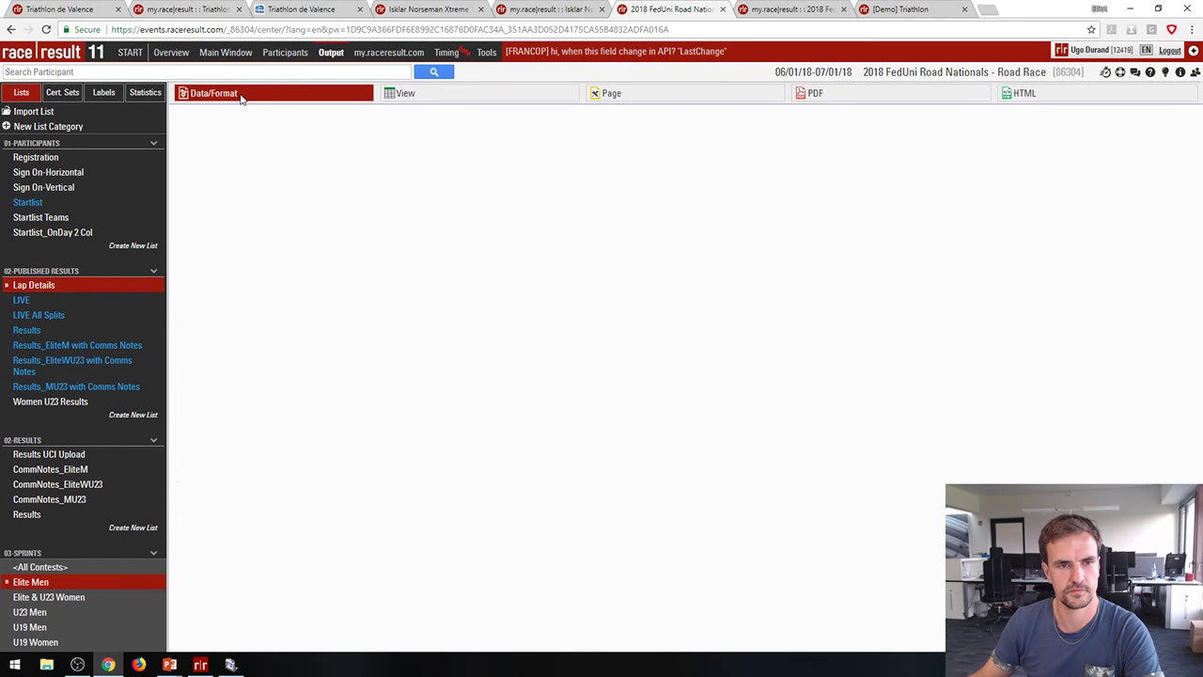
left_click(474, 396)
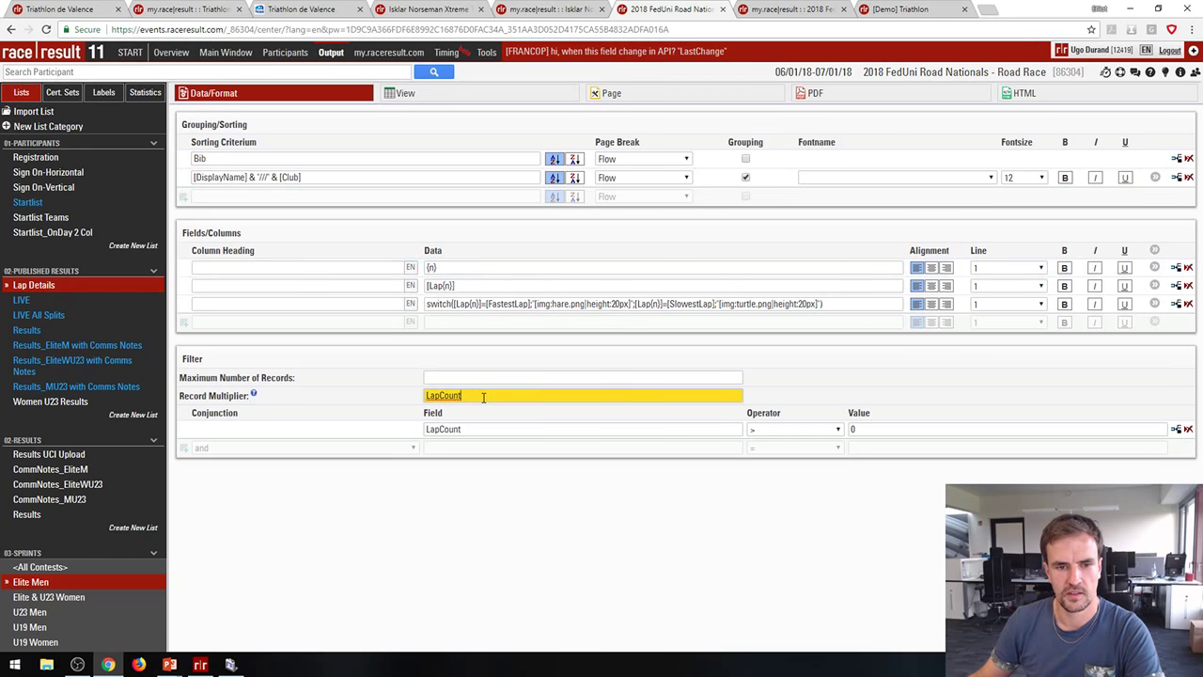
left_click_drag(461, 396, 380, 391)
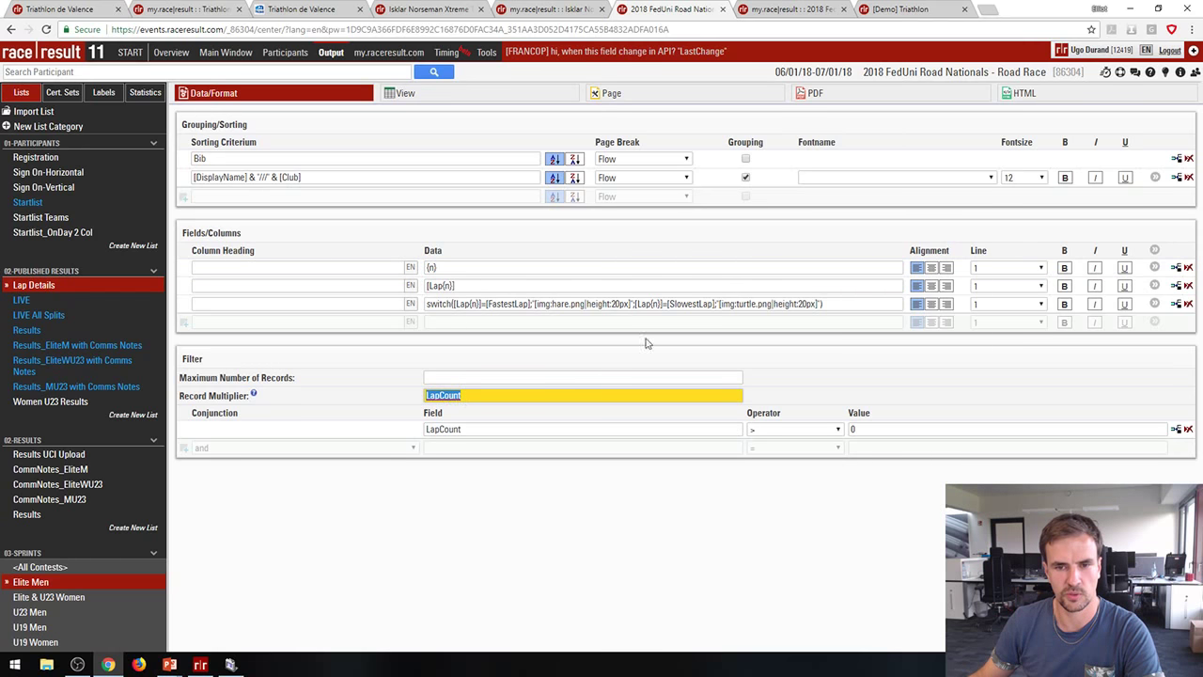
left_click(438, 98)
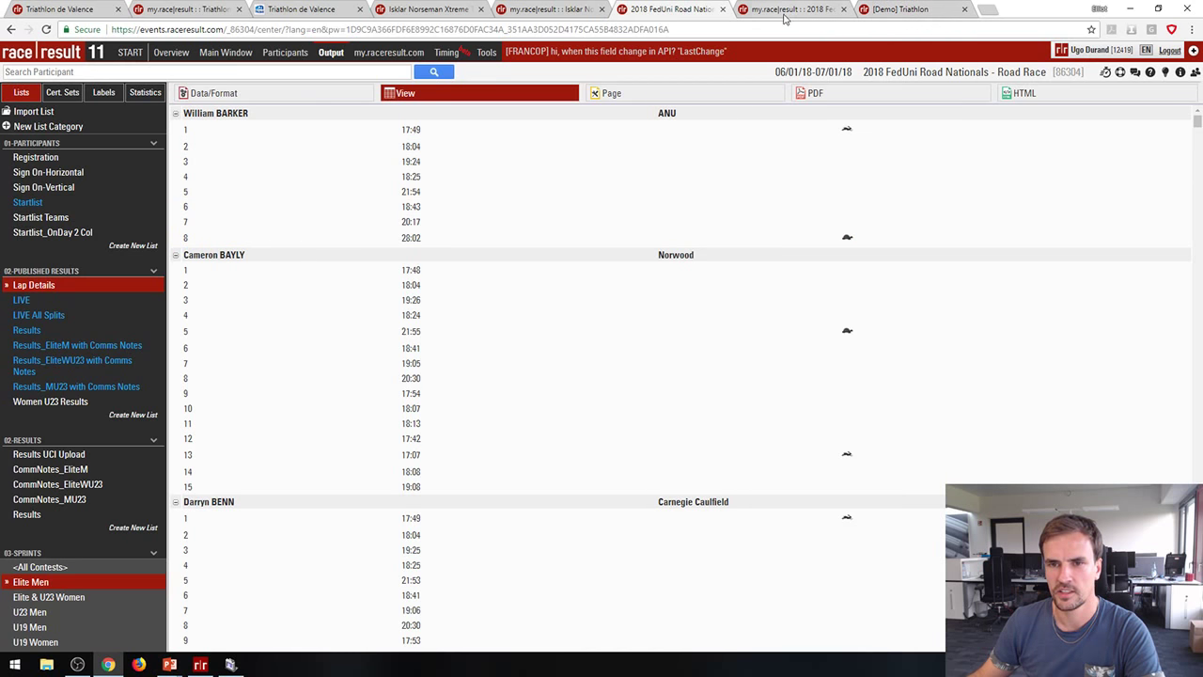
Step: Inspect one rider's lap details on the published Road Race results page and close them
left_click(760, 9)
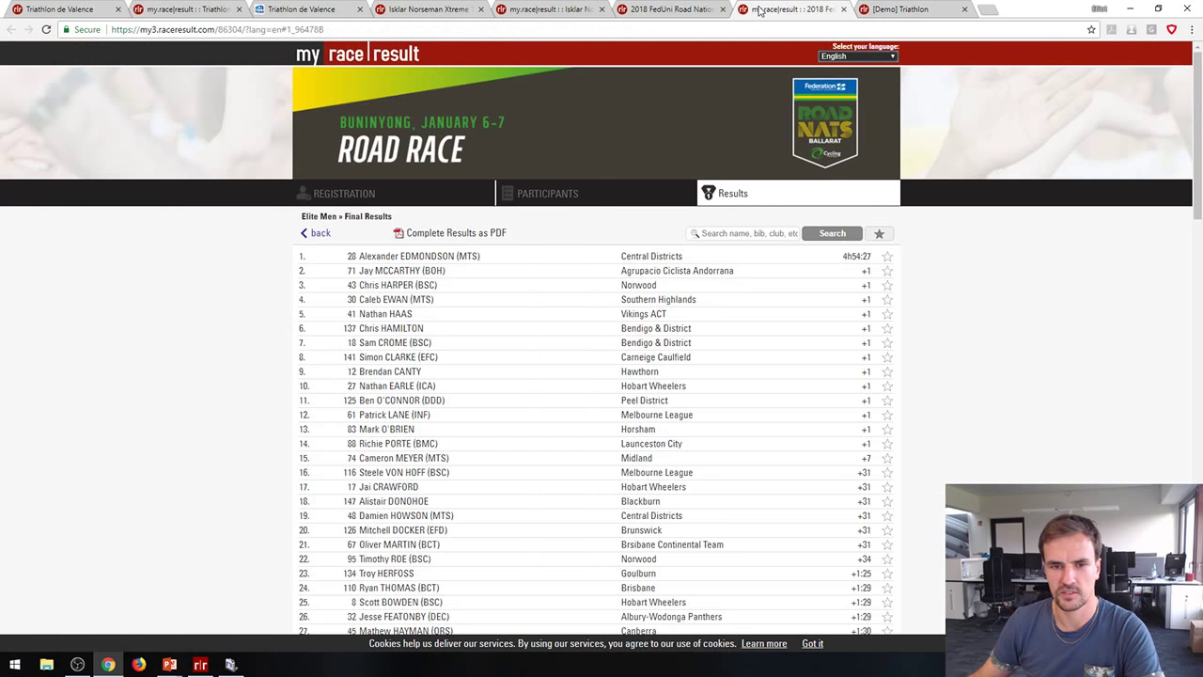
left_click(395, 284)
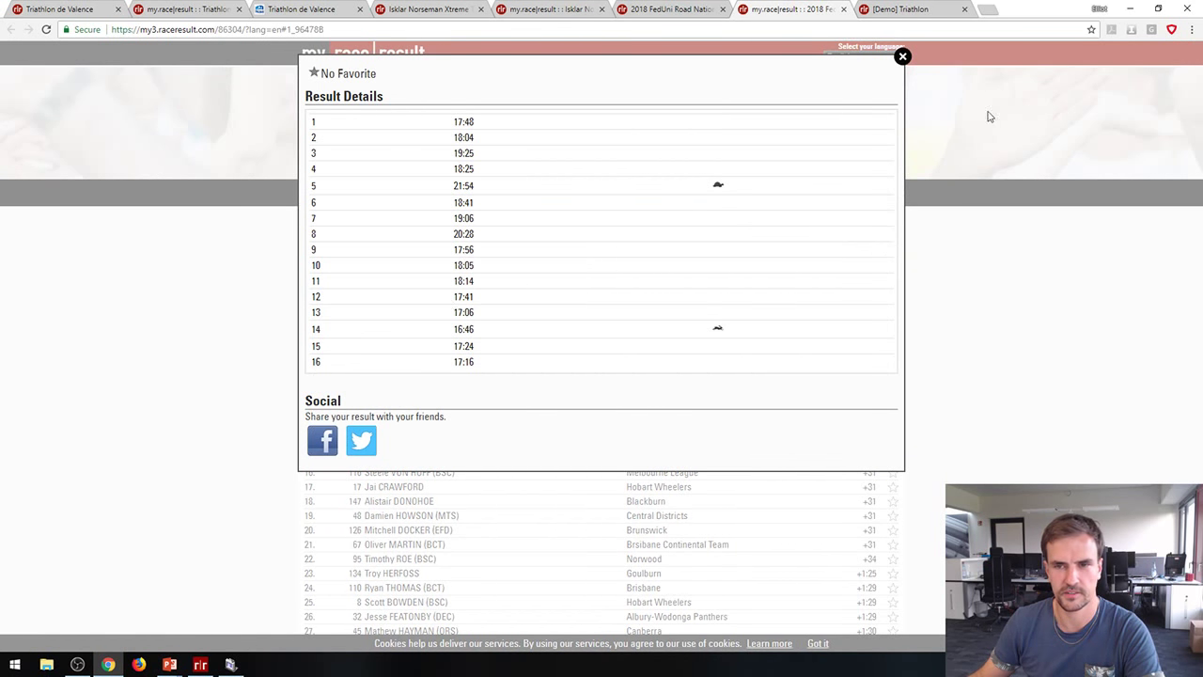
left_click(902, 58)
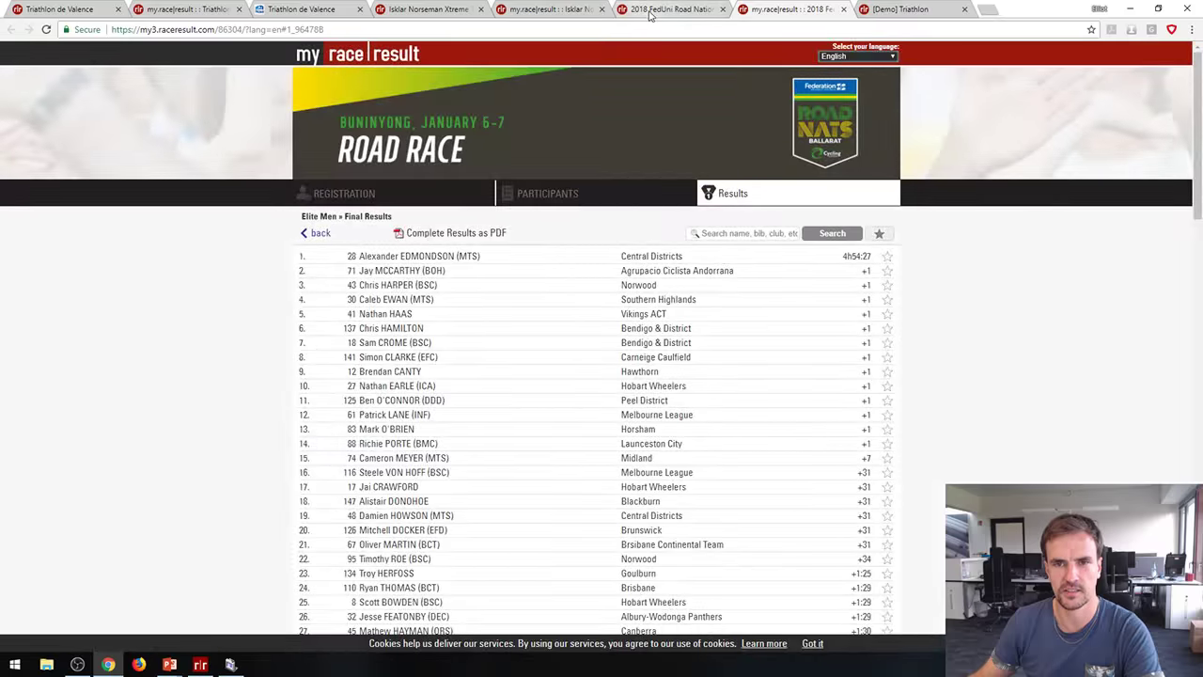
Step: Return to the Road Nationals event and examine the {n} and [Lap{n}] fields in the Lap Details list's data settings
left_click(654, 13)
left_click(255, 87)
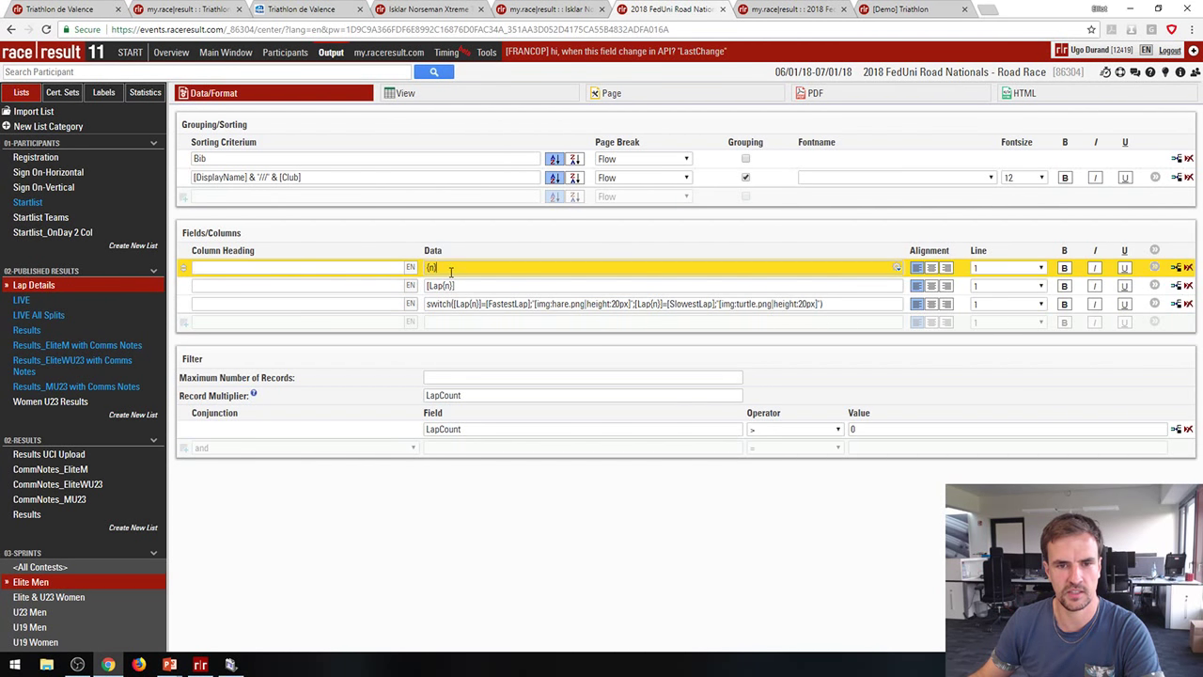
left_click(464, 286)
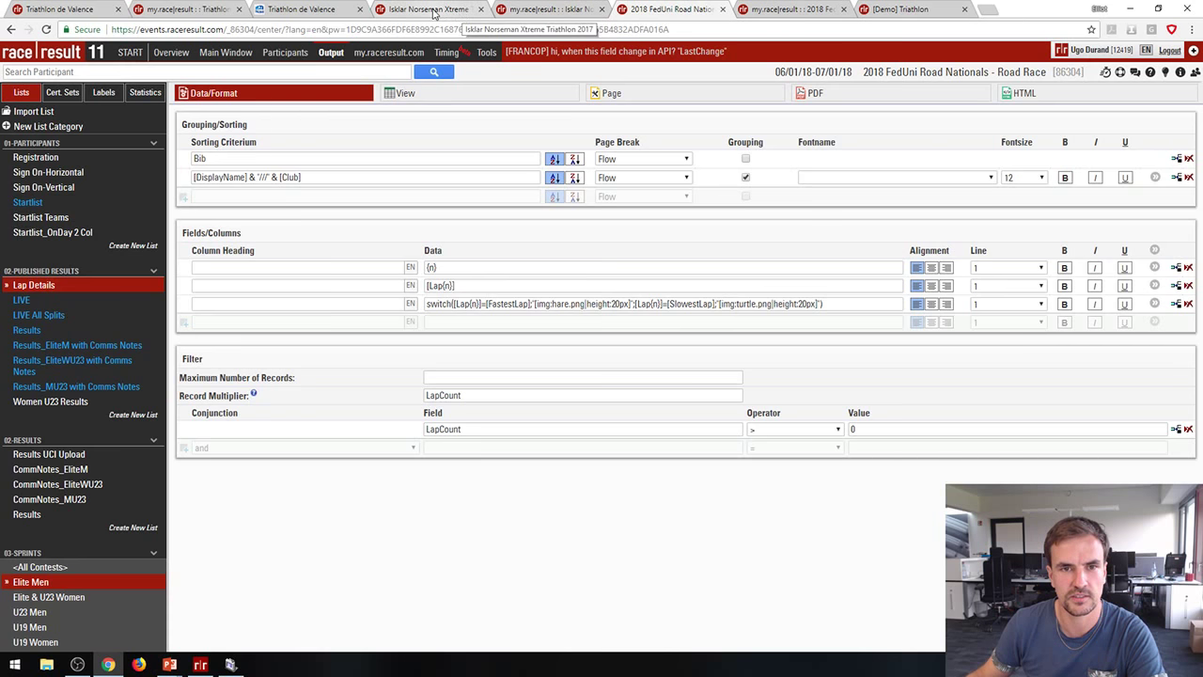
Step: Switch to the Isklar Norseman Xtreme Triathlon 2017 event and examine the Details list's record multiplier and choose({n}) field in its data settings
left_click(434, 11)
left_click(329, 52)
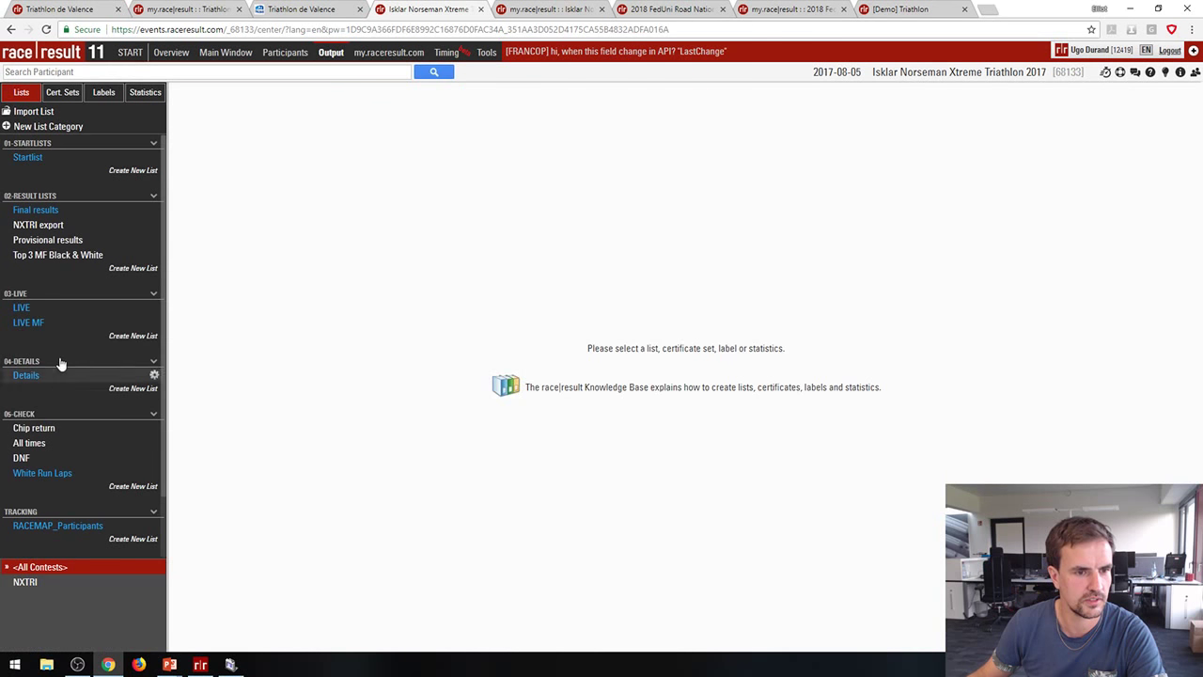
left_click(27, 376)
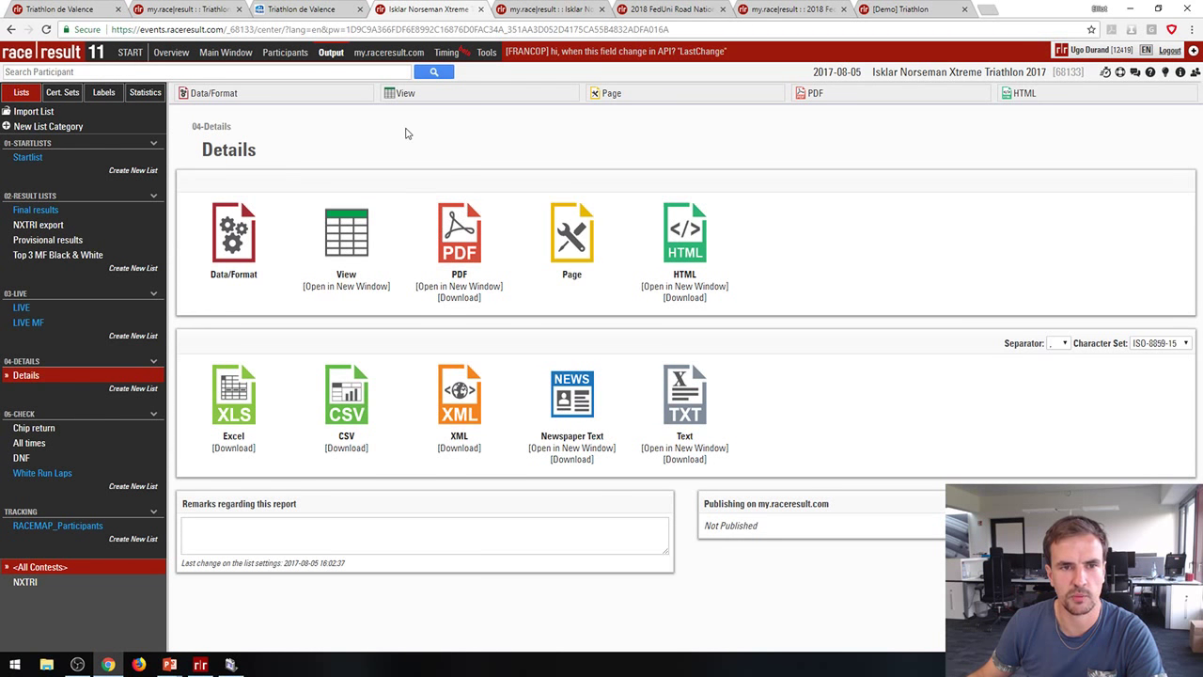
left_click(272, 105)
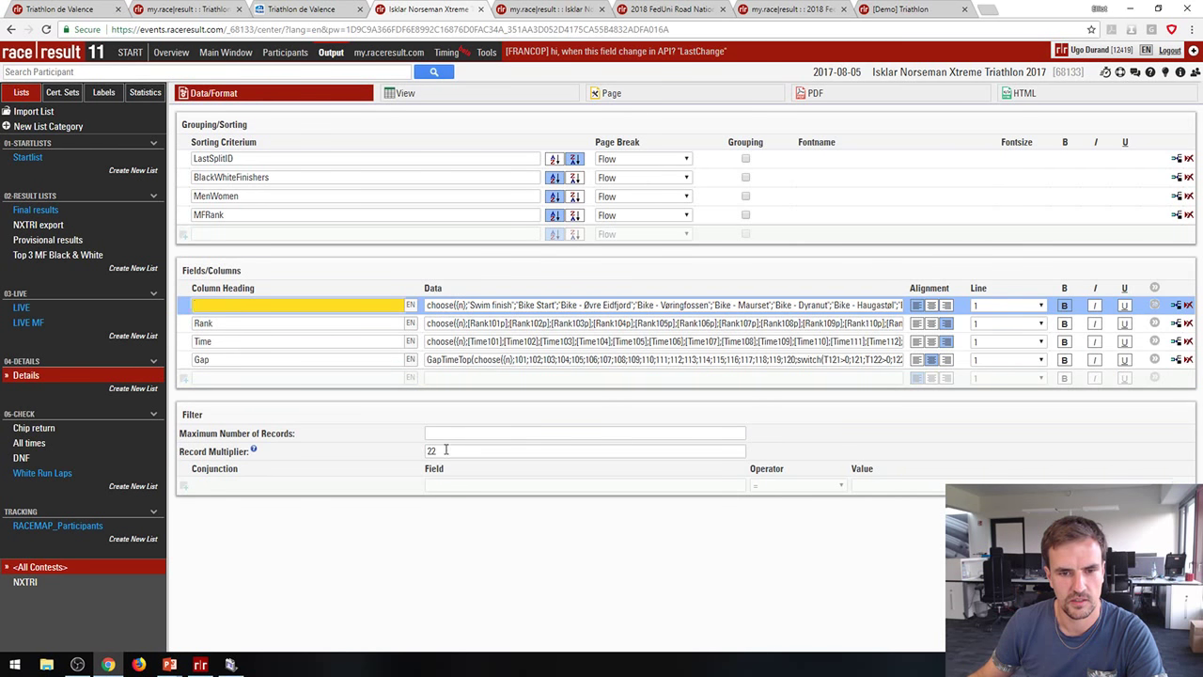
left_click(445, 450)
left_click_drag(448, 452, 383, 448)
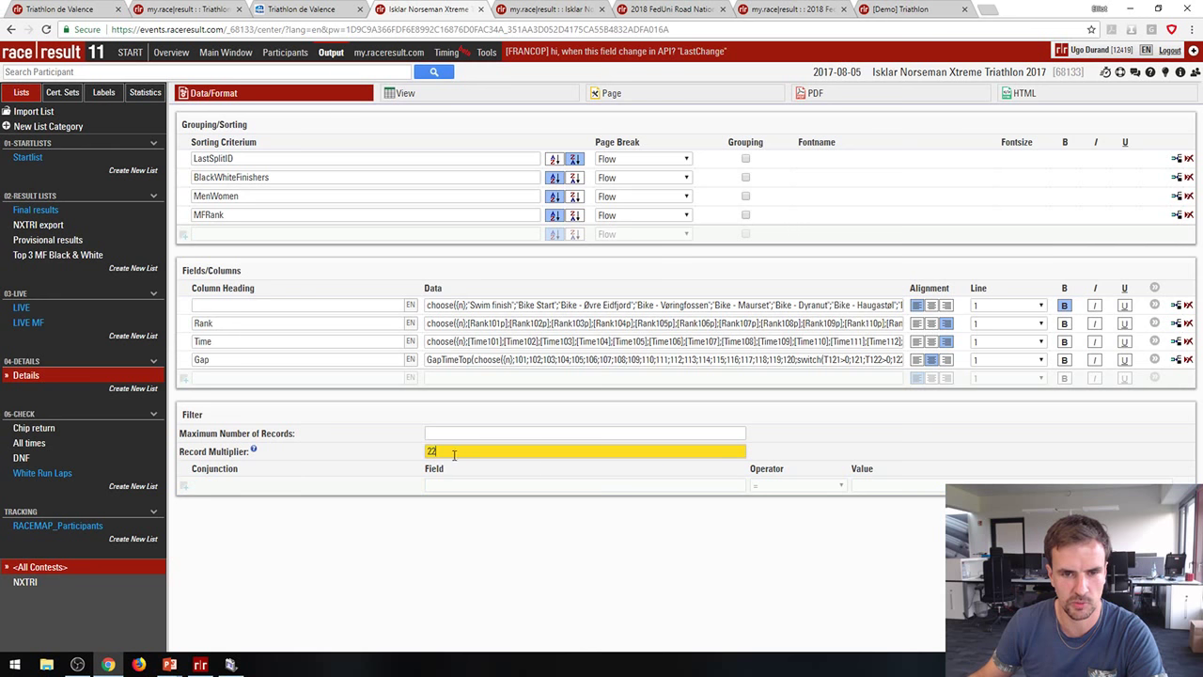
left_click(471, 305)
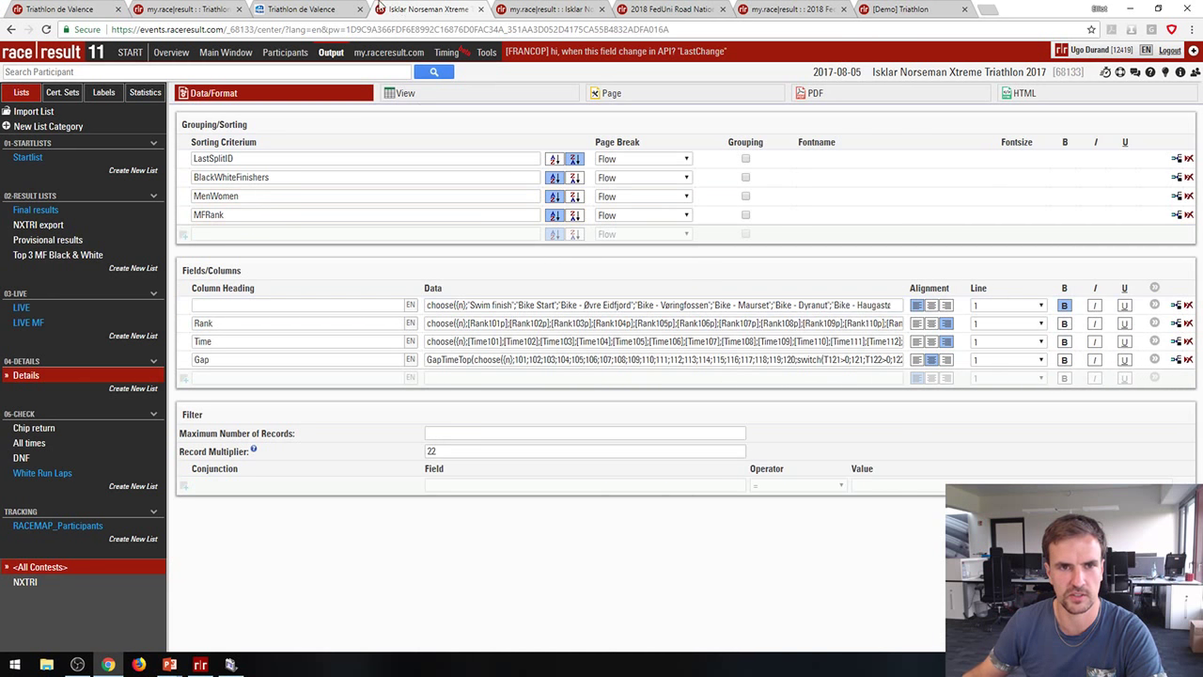
Step: Inspect one athlete's result details on the published Norseman results page and open the athlete's certificate
left_click(533, 10)
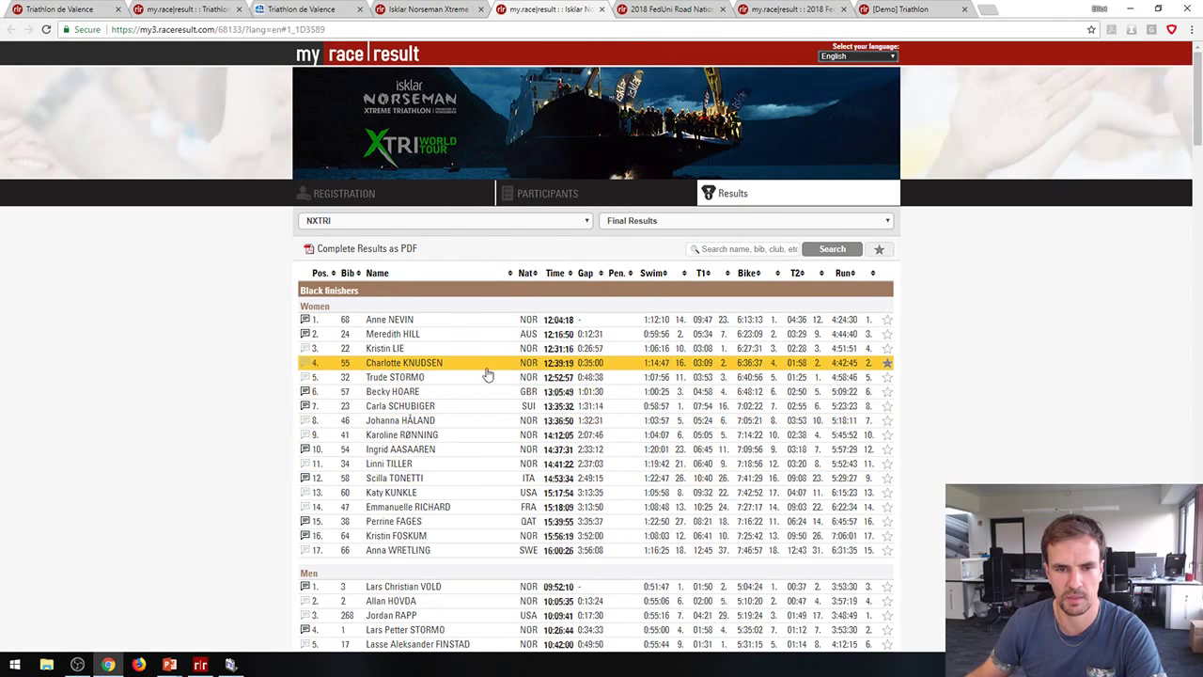
left_click(457, 368)
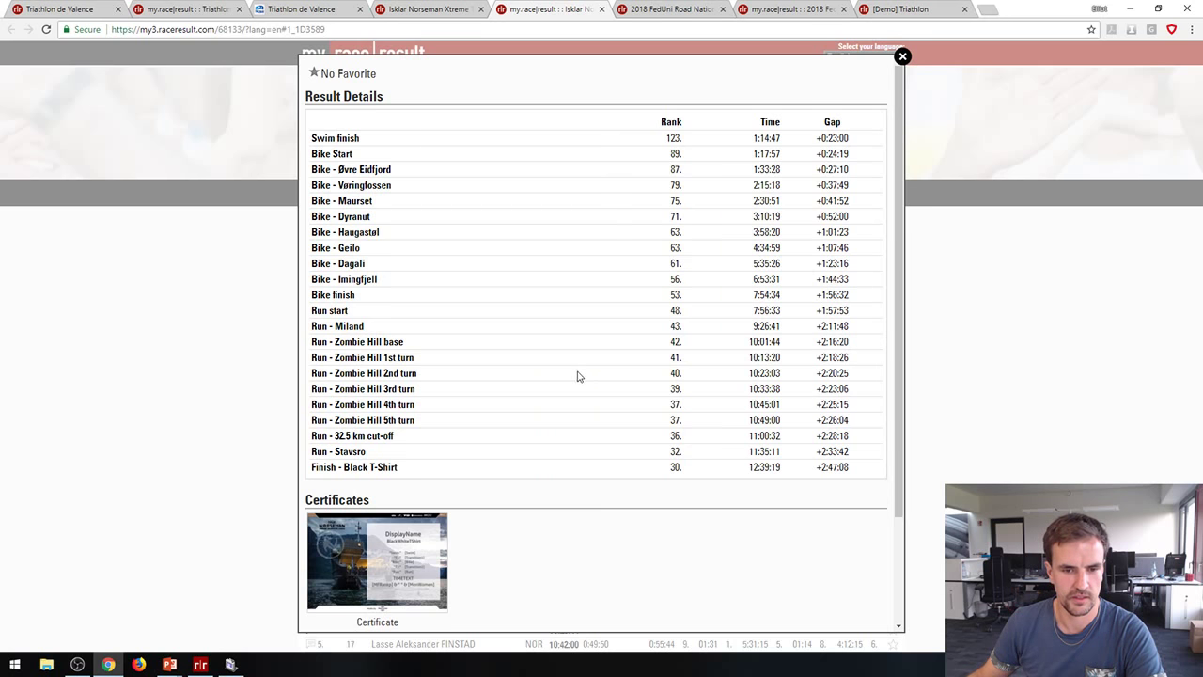
scroll(476, 464, "down", 1)
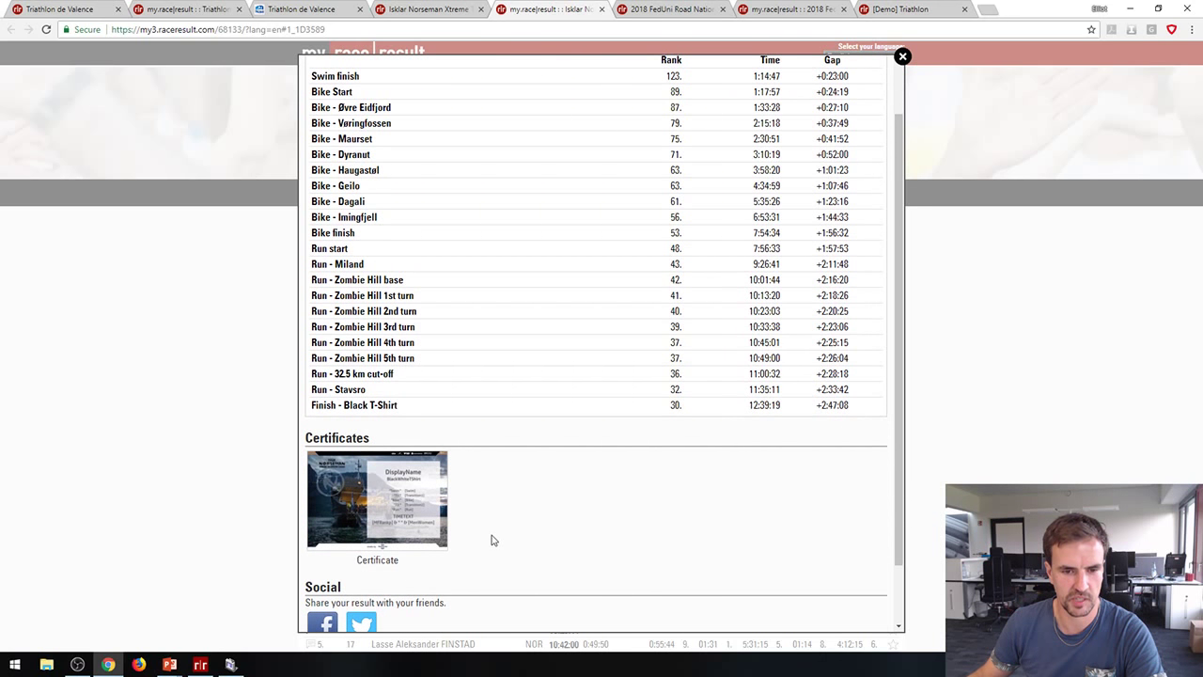
left_click(377, 510)
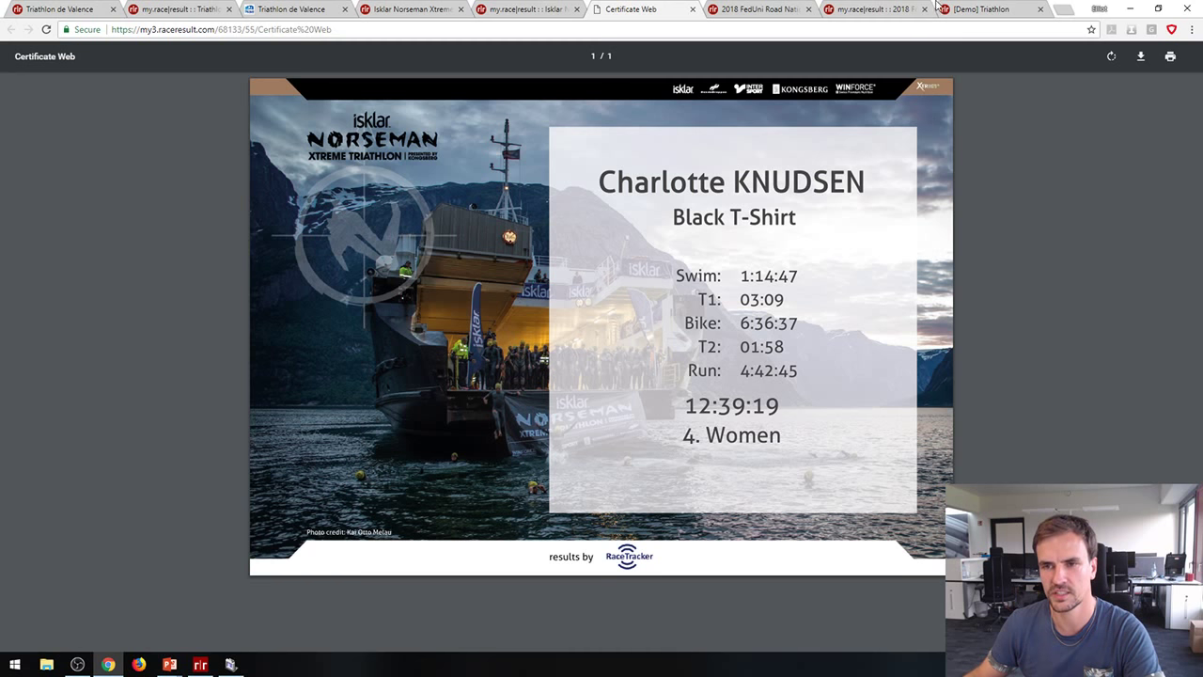
Step: Switch to the [Demo] Triathlon event and view the Certificate layout in the Designer
left_click(973, 10)
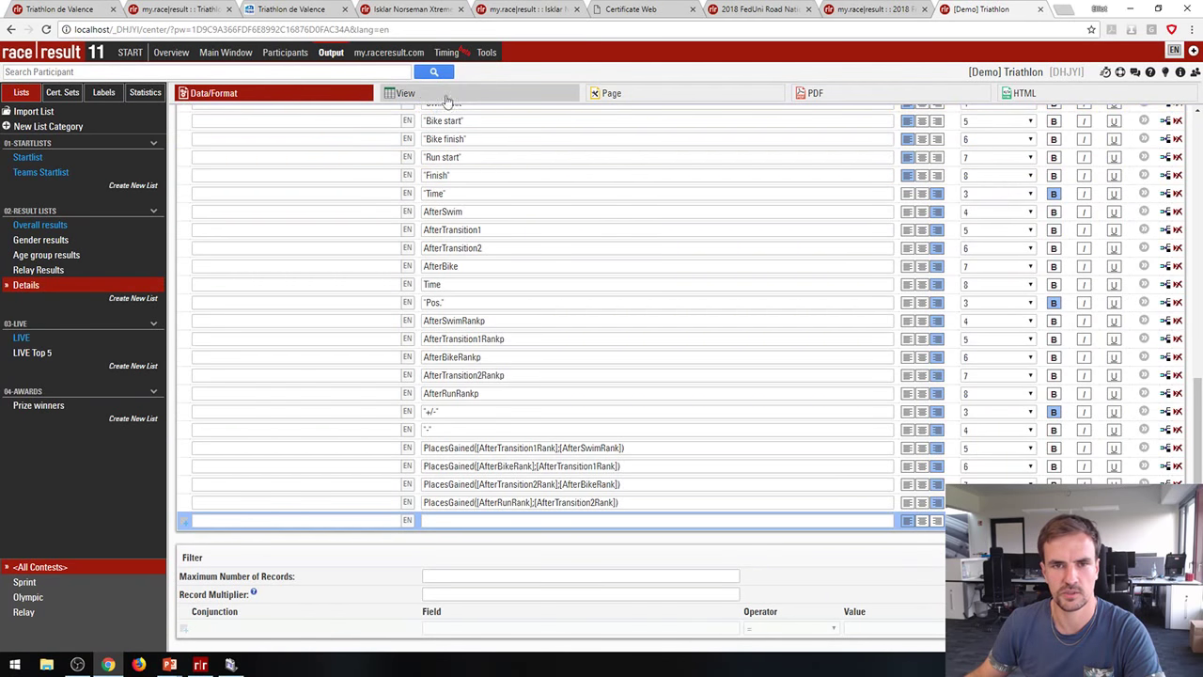
left_click(486, 51)
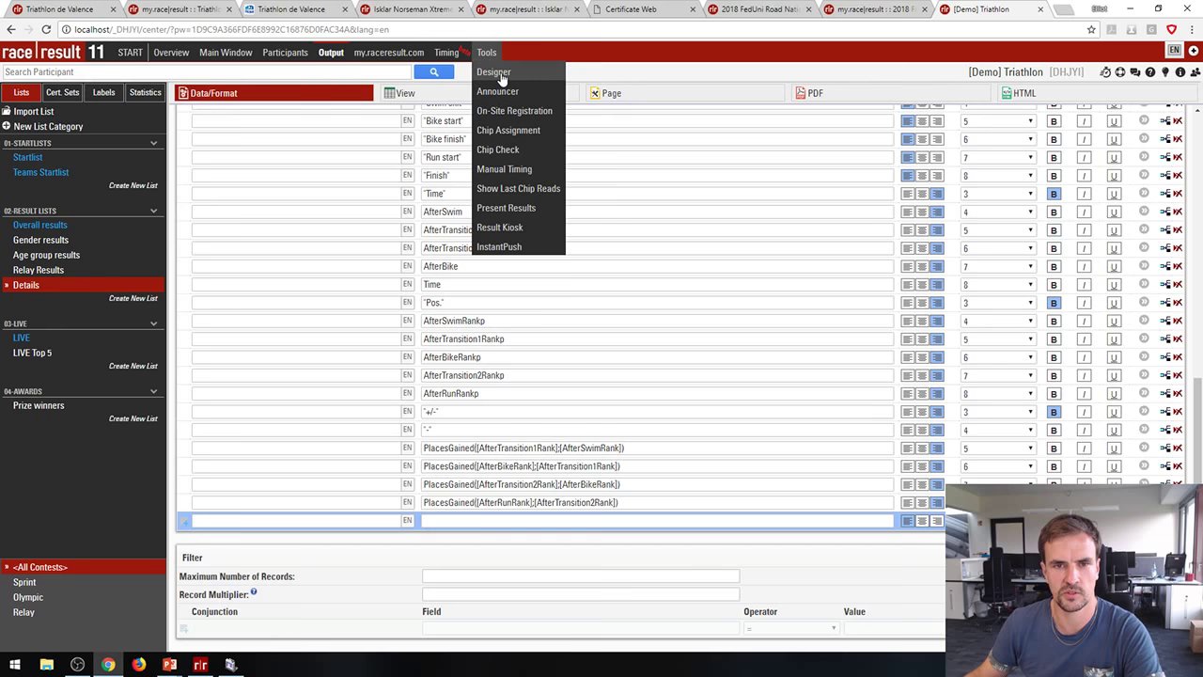
left_click(499, 73)
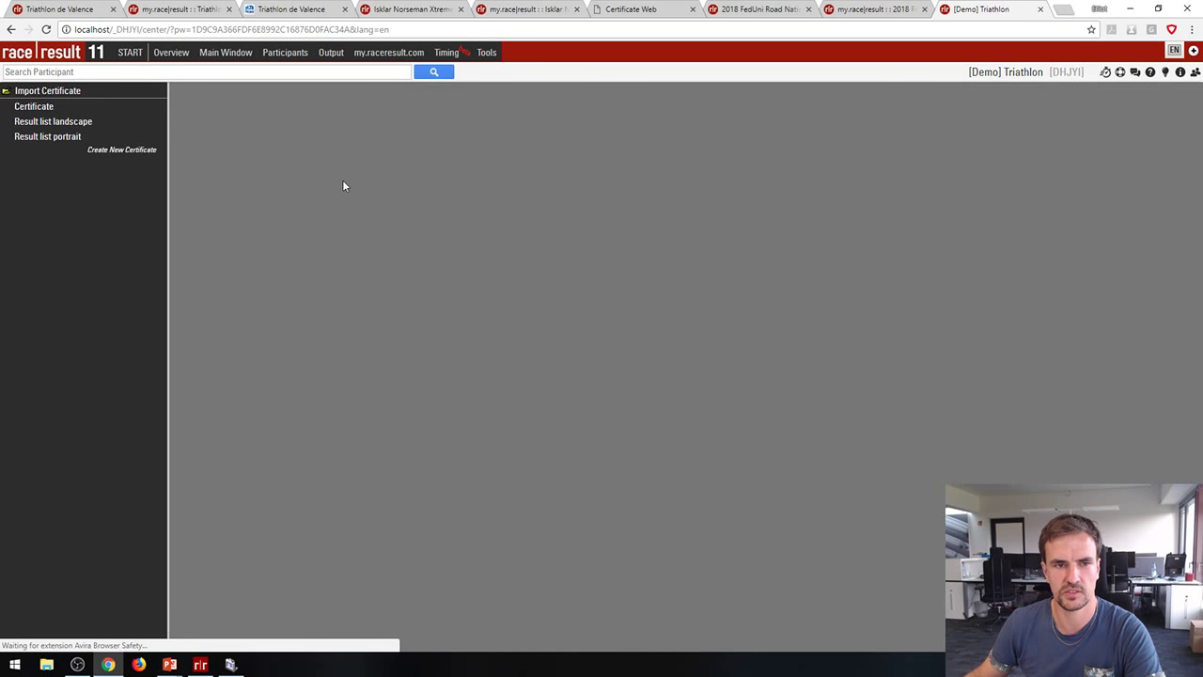
left_click(52, 107)
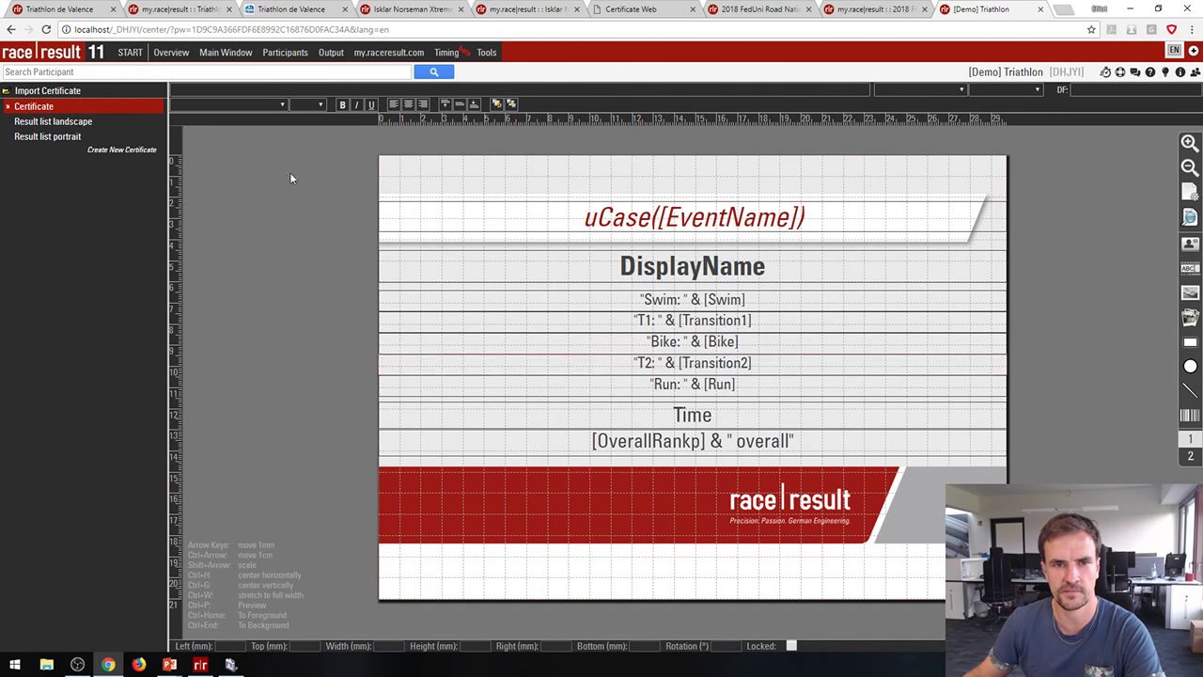
Step: Examine the settings of the Certificate Web certificate set in the event's output section
left_click(332, 55)
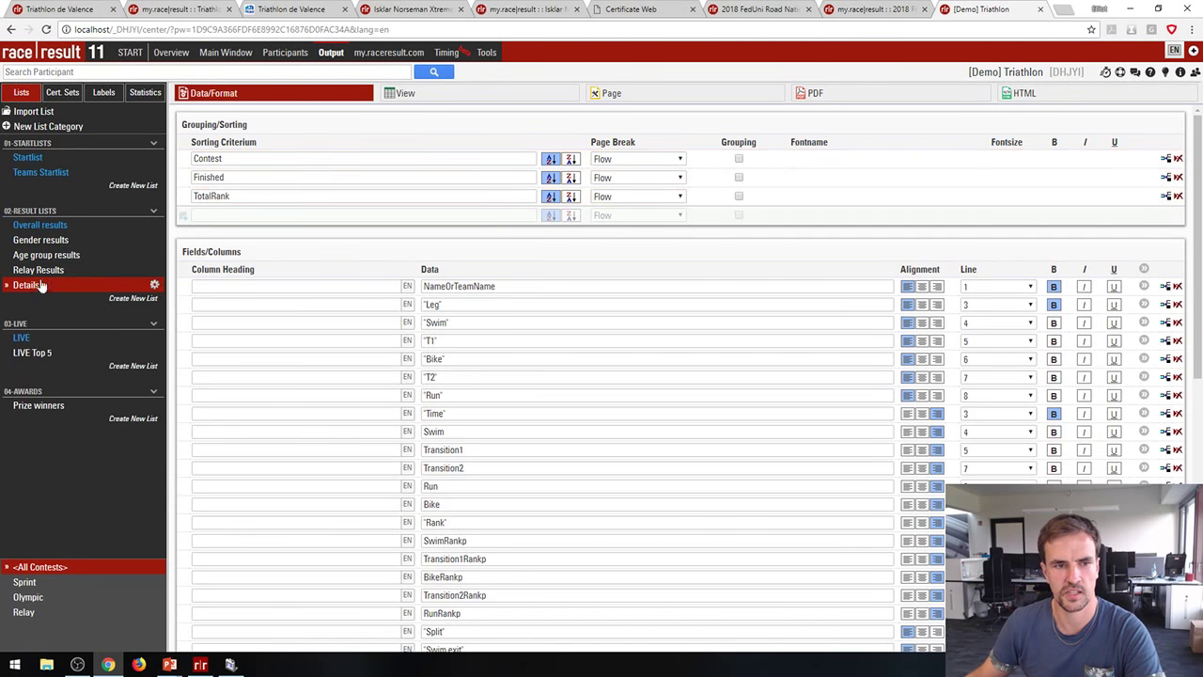
left_click(60, 94)
left_click(52, 128)
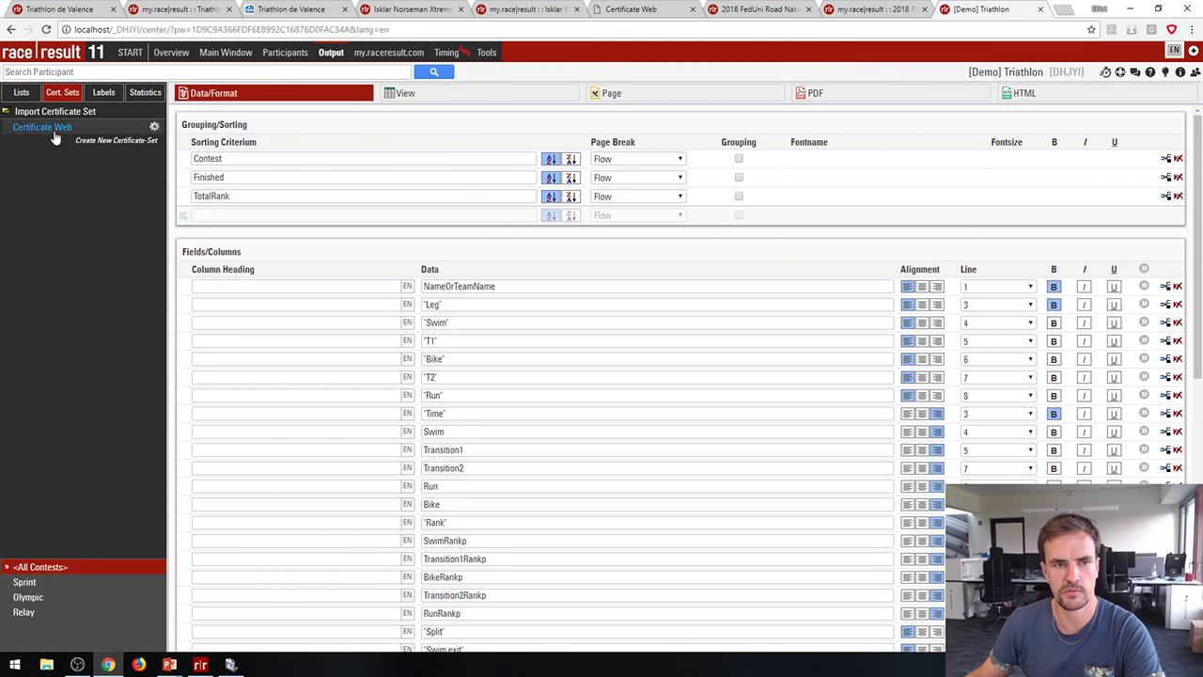
left_click(220, 94)
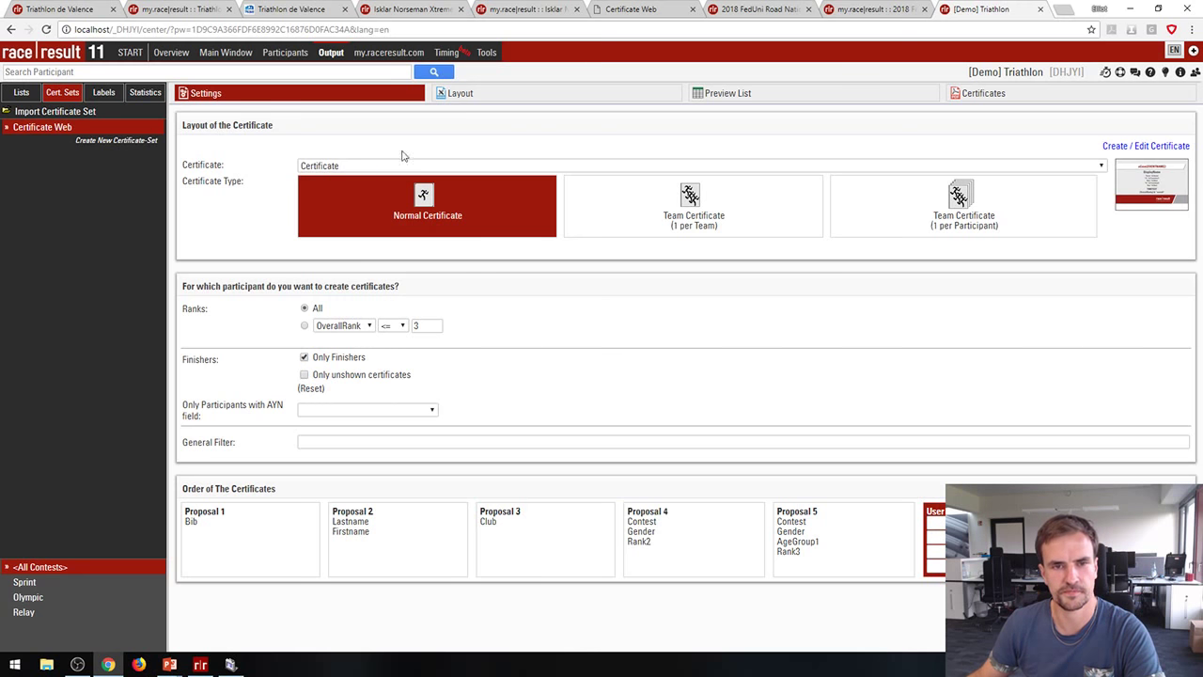
Step: Examine the certificate publishing settings on my.raceresult.com, and close the athlete's details on the published Norseman results page
left_click(389, 51)
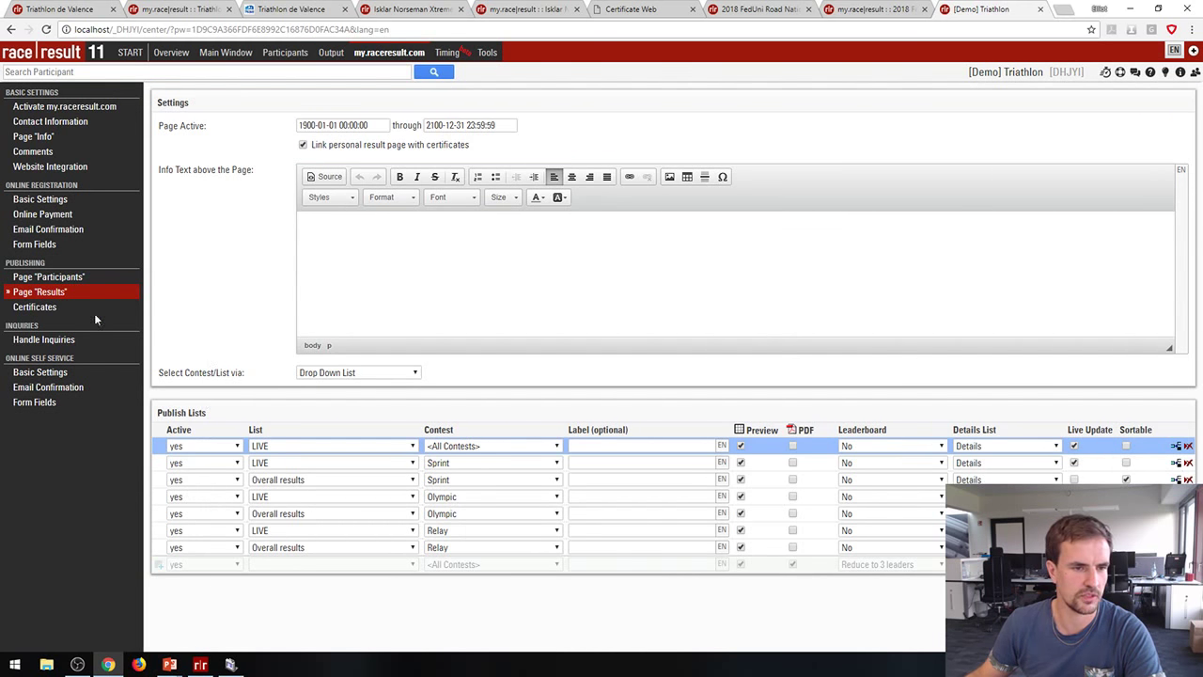
left_click(57, 307)
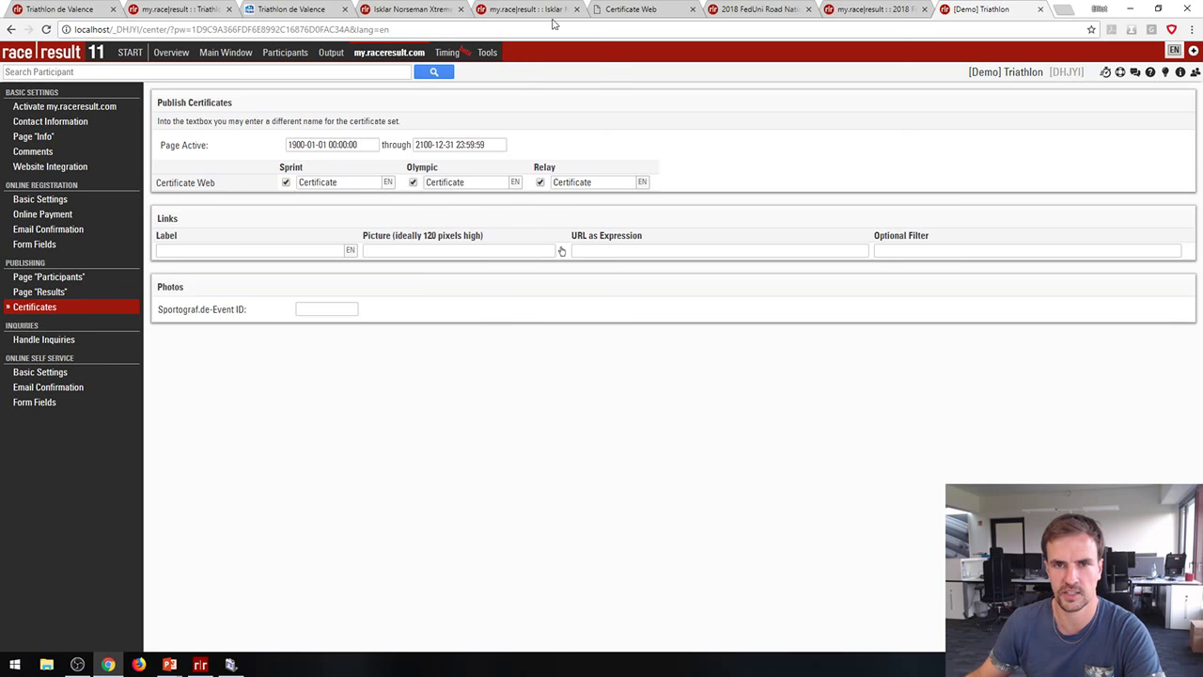
left_click(523, 12)
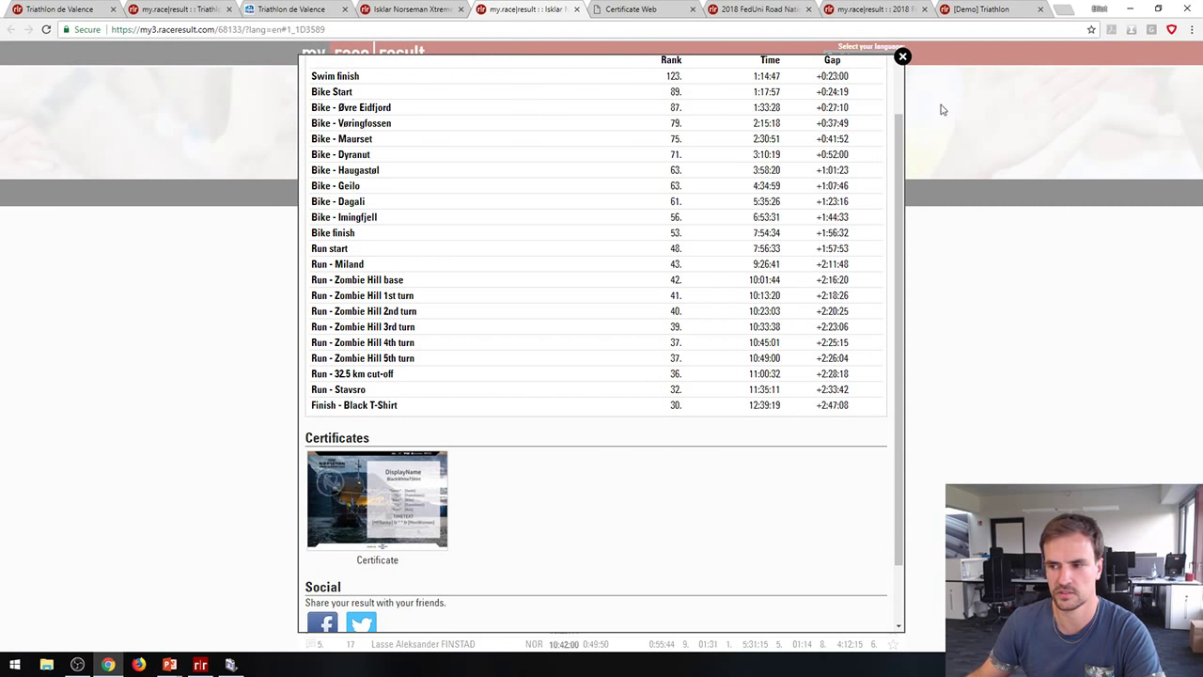
left_click(901, 58)
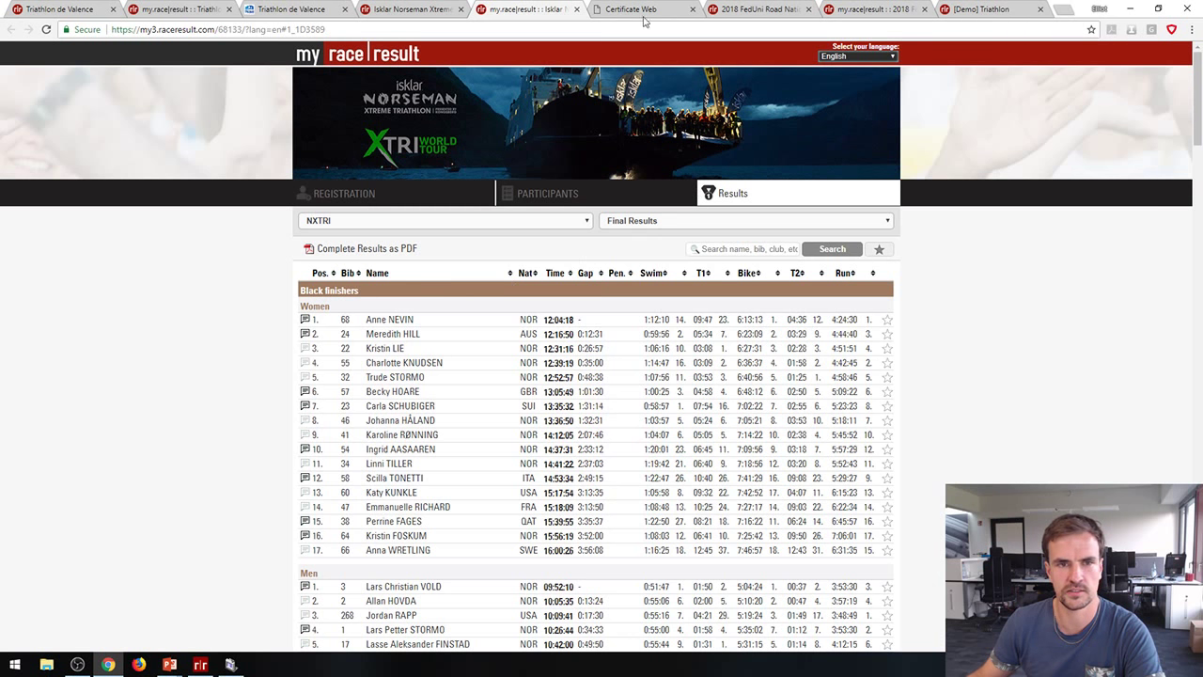
Step: View the Triathlon de Valence results on my.raceresult.com, accepting the cookie notice, and compare them with the event's own website
left_click(196, 10)
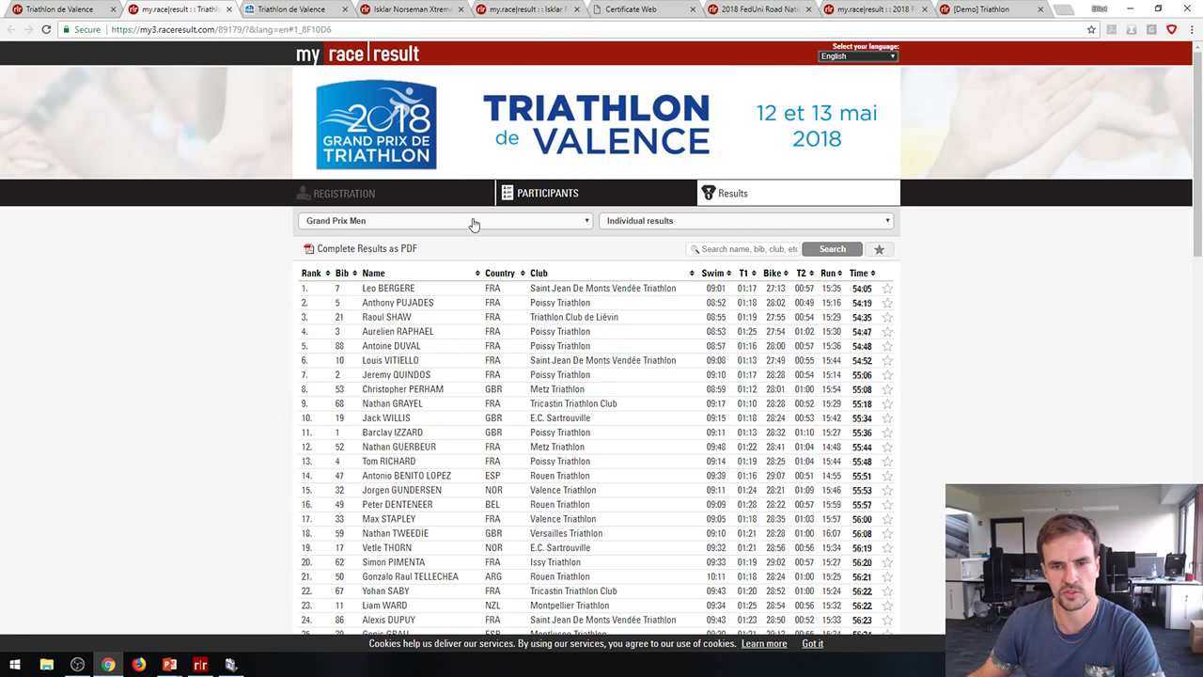
left_click(813, 644)
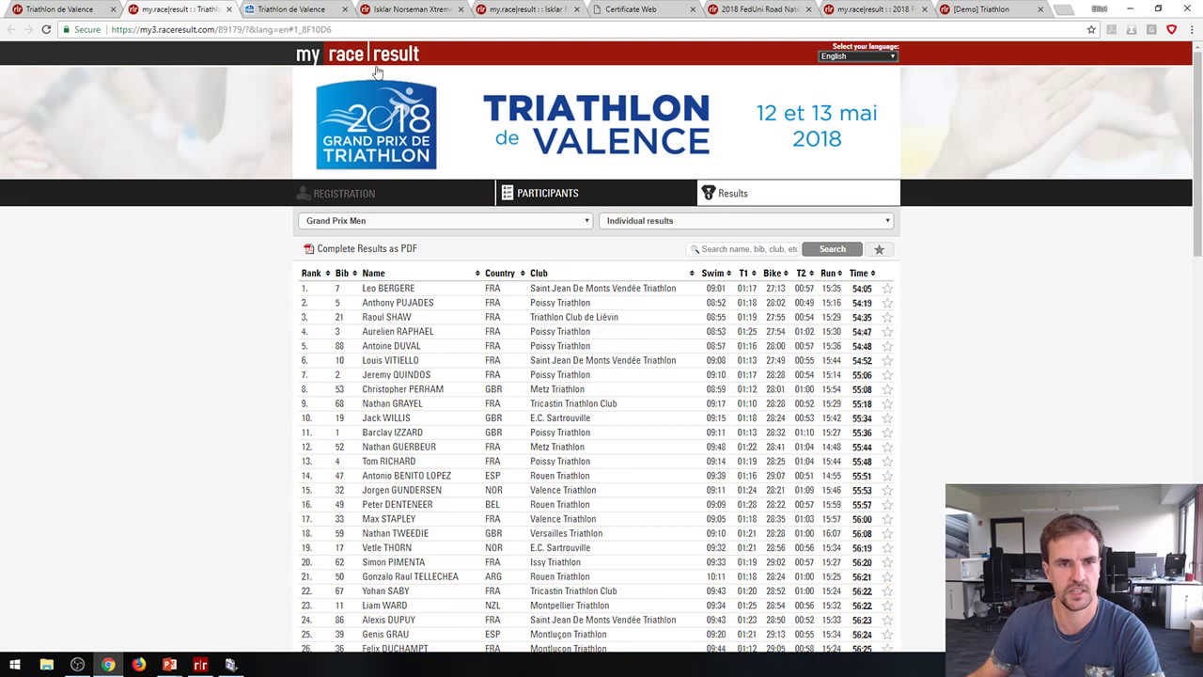
left_click(276, 11)
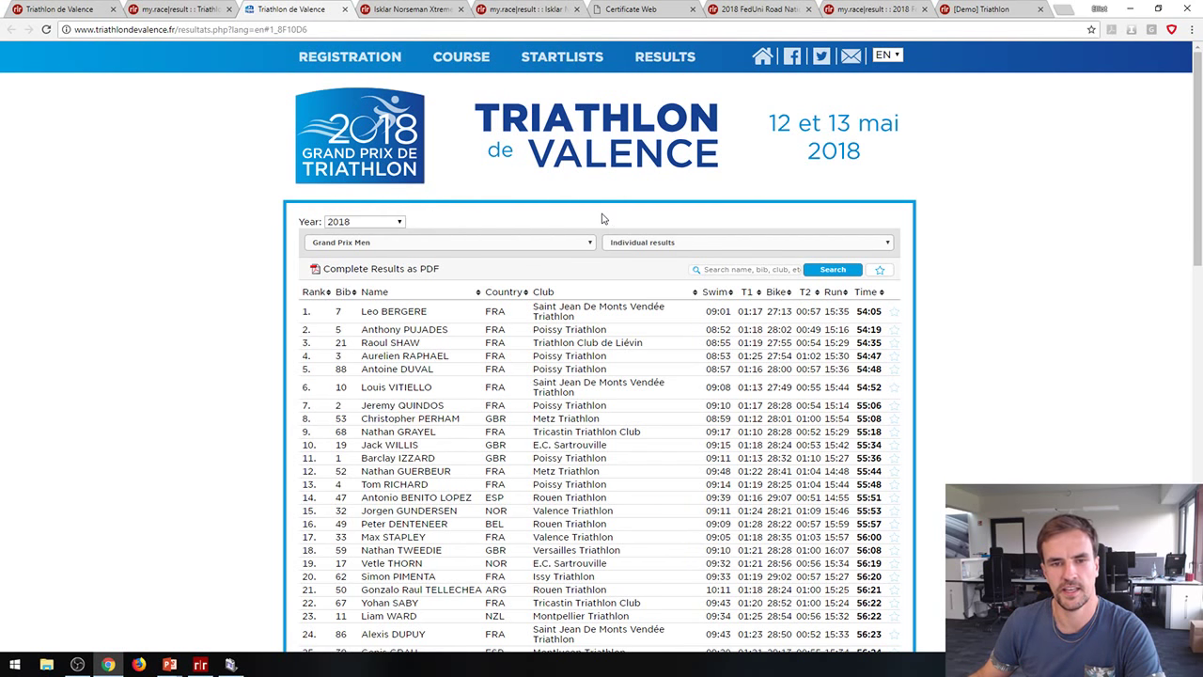
Step: Open the Triathlon de Valence event's Website Integration settings and select the complete embed code for Page "Results"
left_click(56, 9)
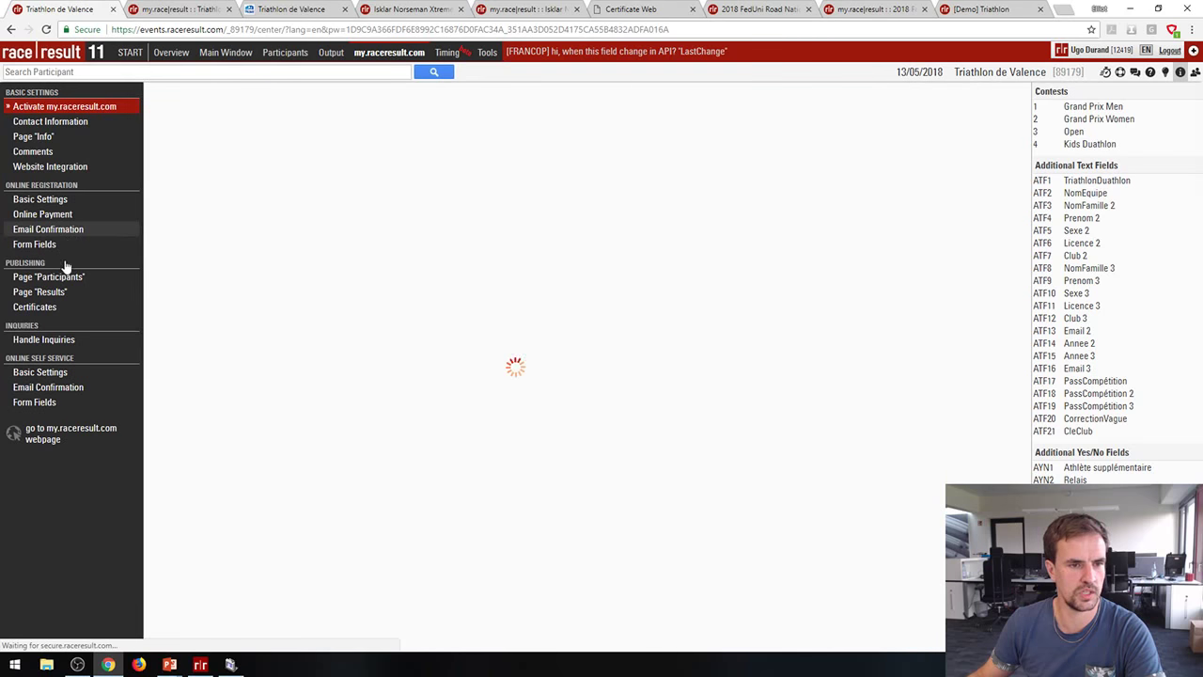
left_click(51, 167)
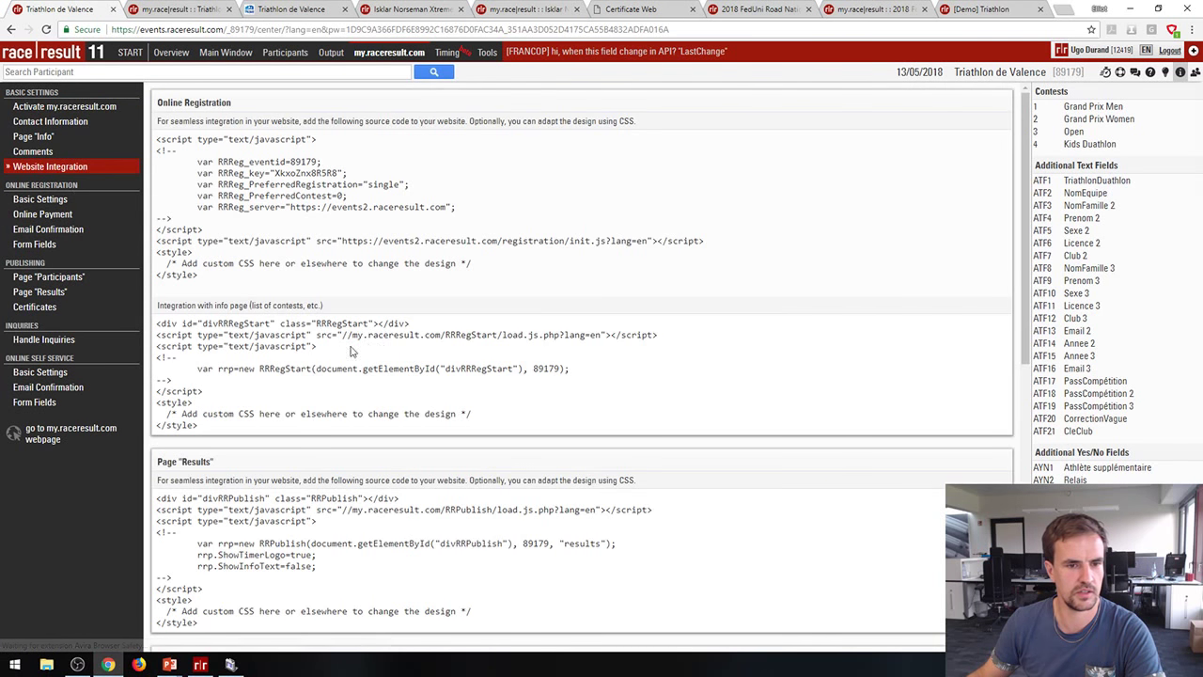
scroll(398, 427, "down", 3)
scroll(399, 427, "down", 1)
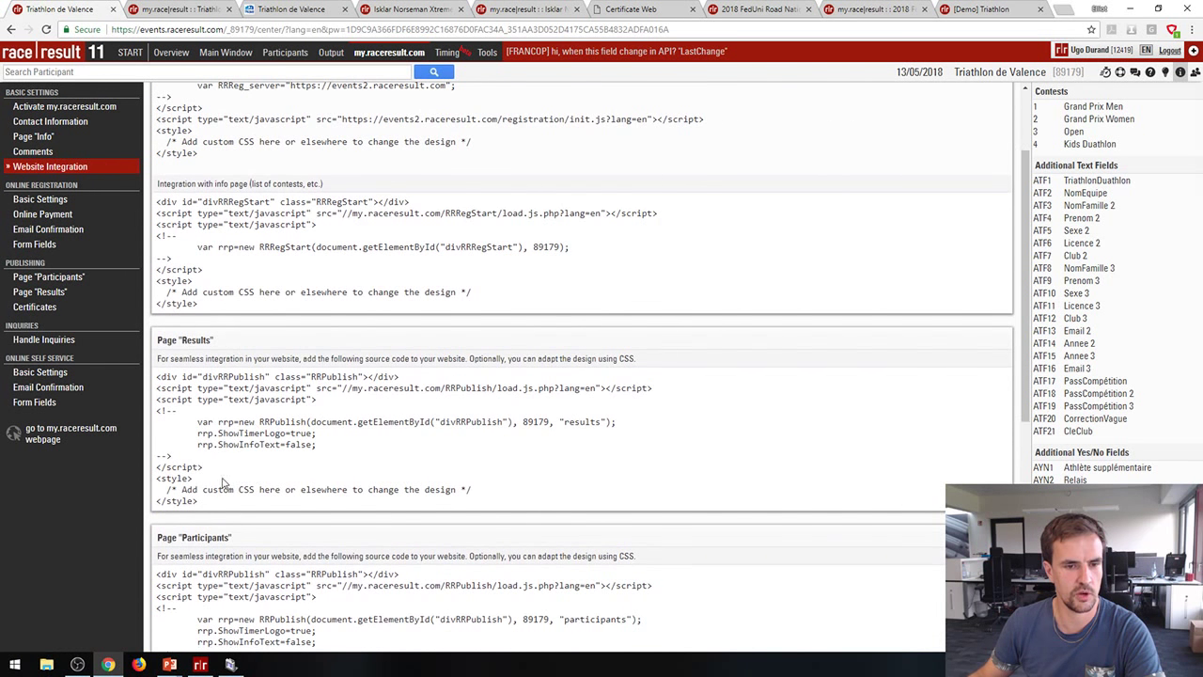
left_click_drag(198, 507, 160, 379)
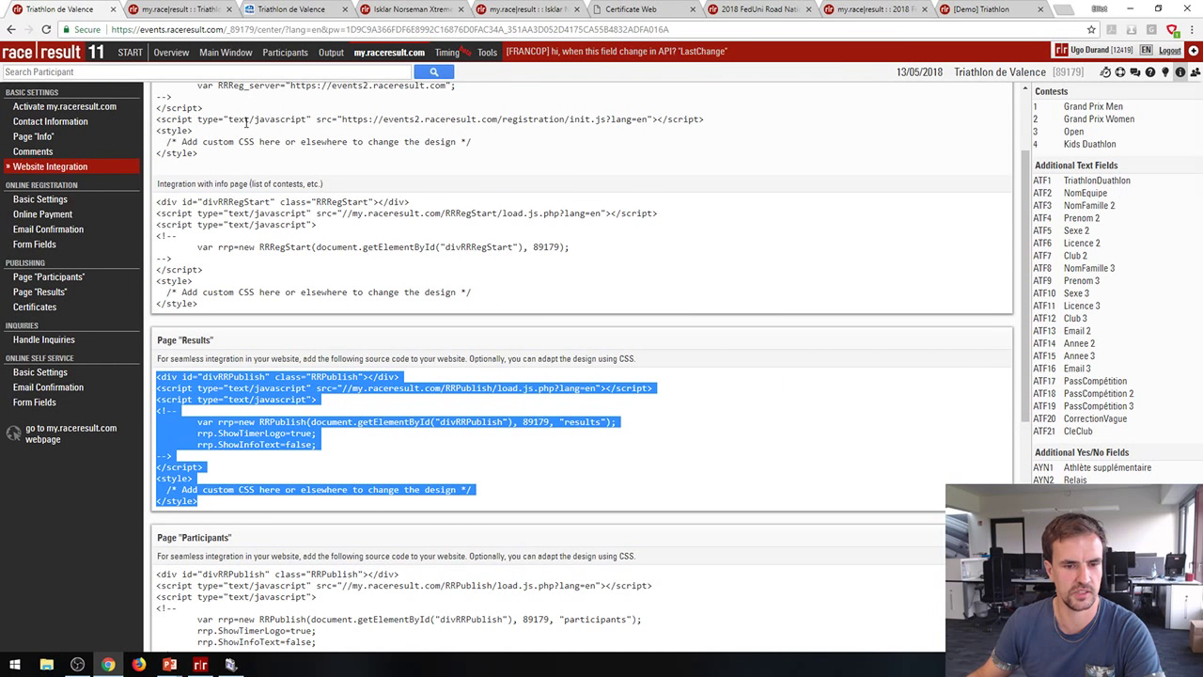
Step: Review the embedded results on the Triathlon de Valence website, switching the page language to French and back to English
left_click(292, 10)
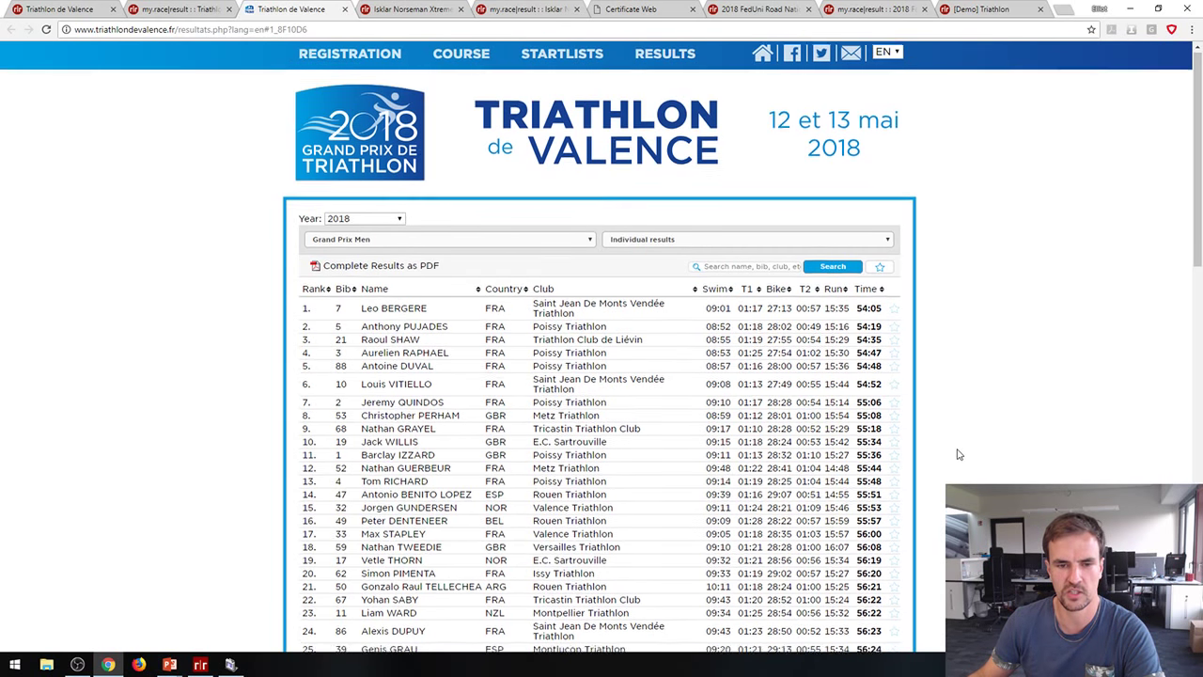
scroll(601, 423, "down", 2)
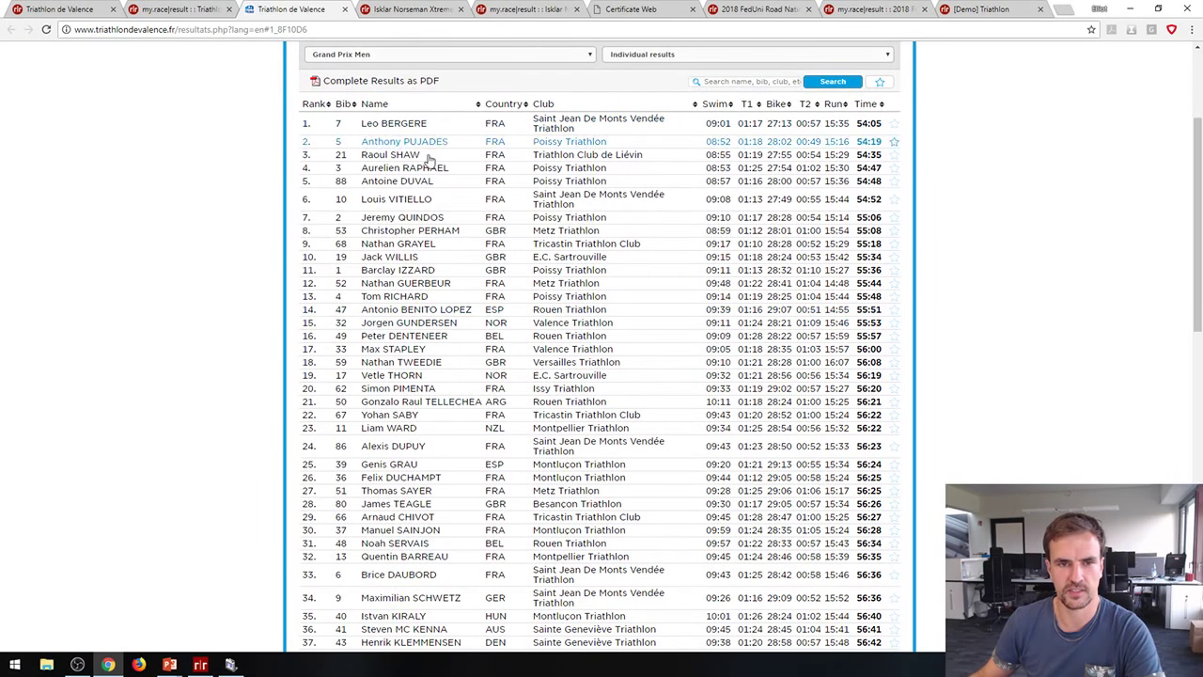
scroll(182, 224, "up", 2)
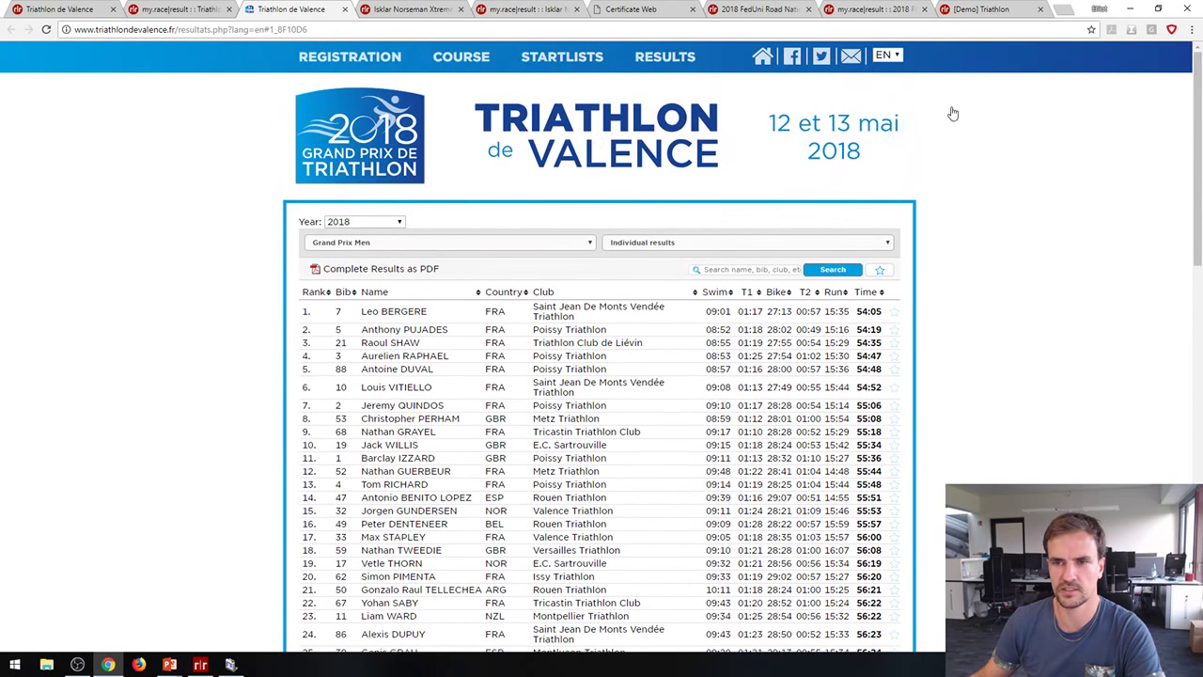
left_click(895, 58)
left_click(893, 80)
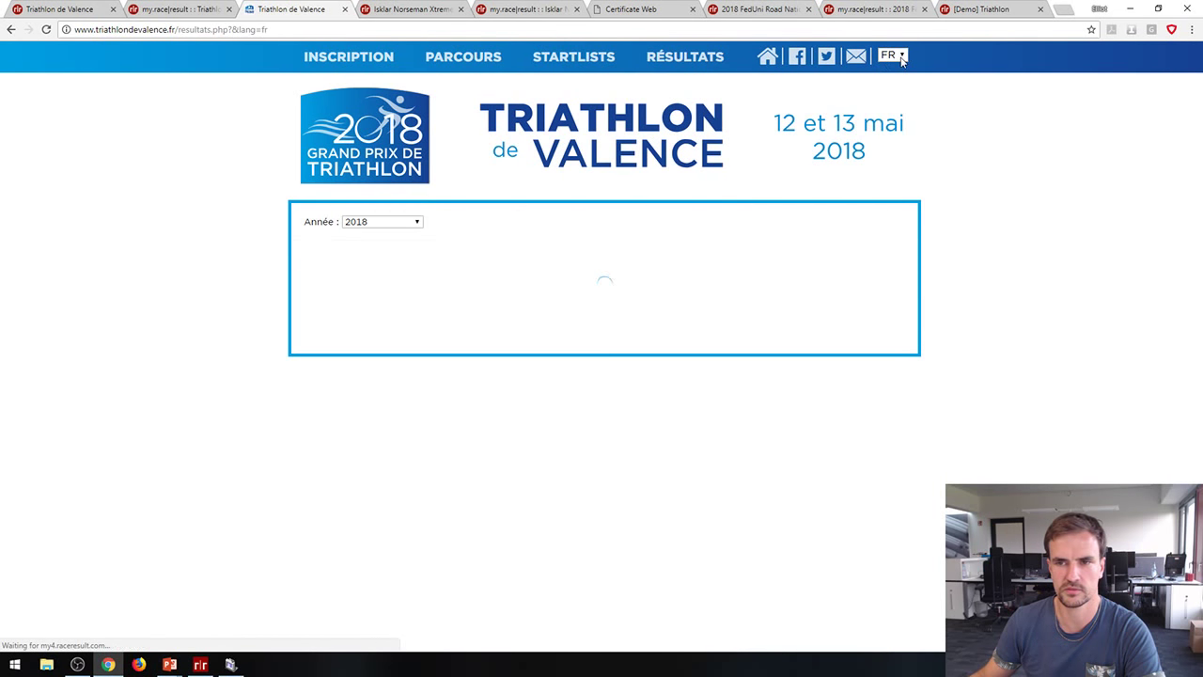
left_click(893, 58)
left_click(893, 68)
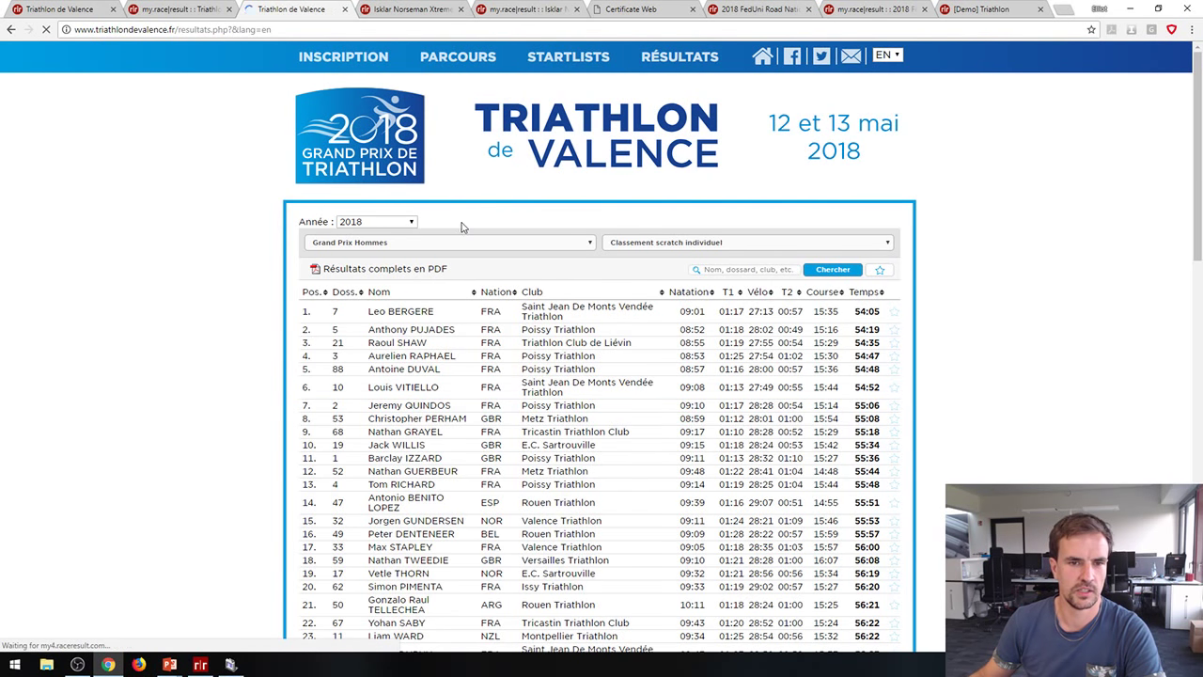
Step: Show the 2017 results on the Triathlon de Valence website and return to the 2018 results
left_click(402, 222)
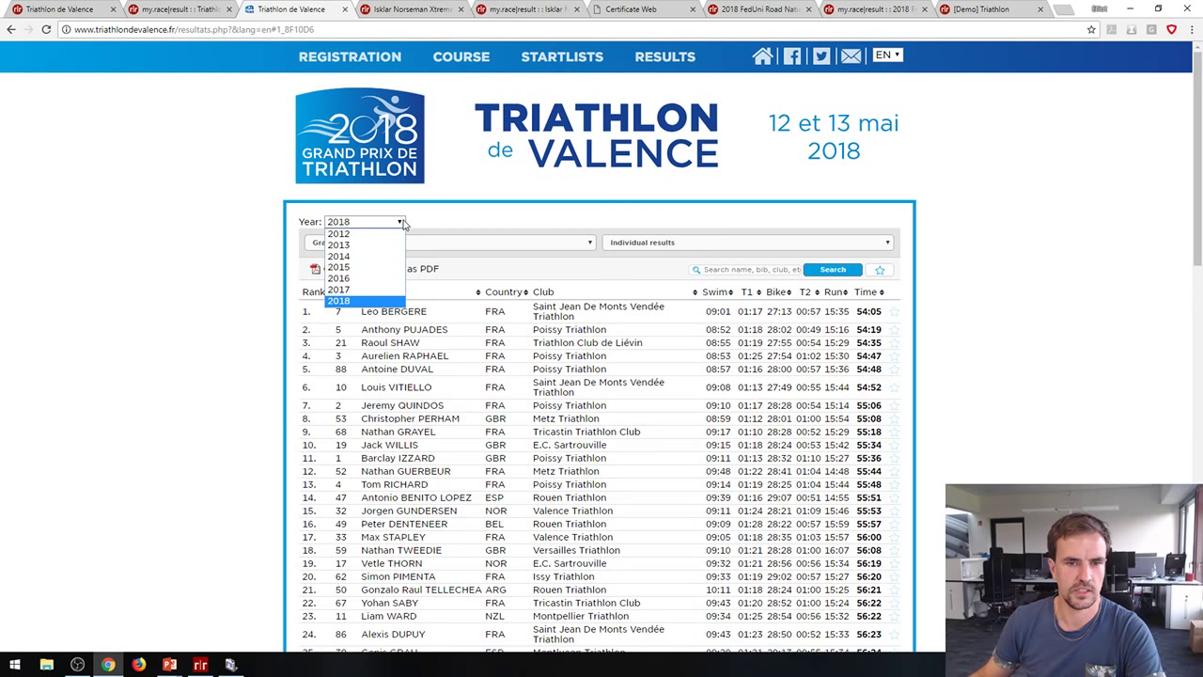
left_click(368, 290)
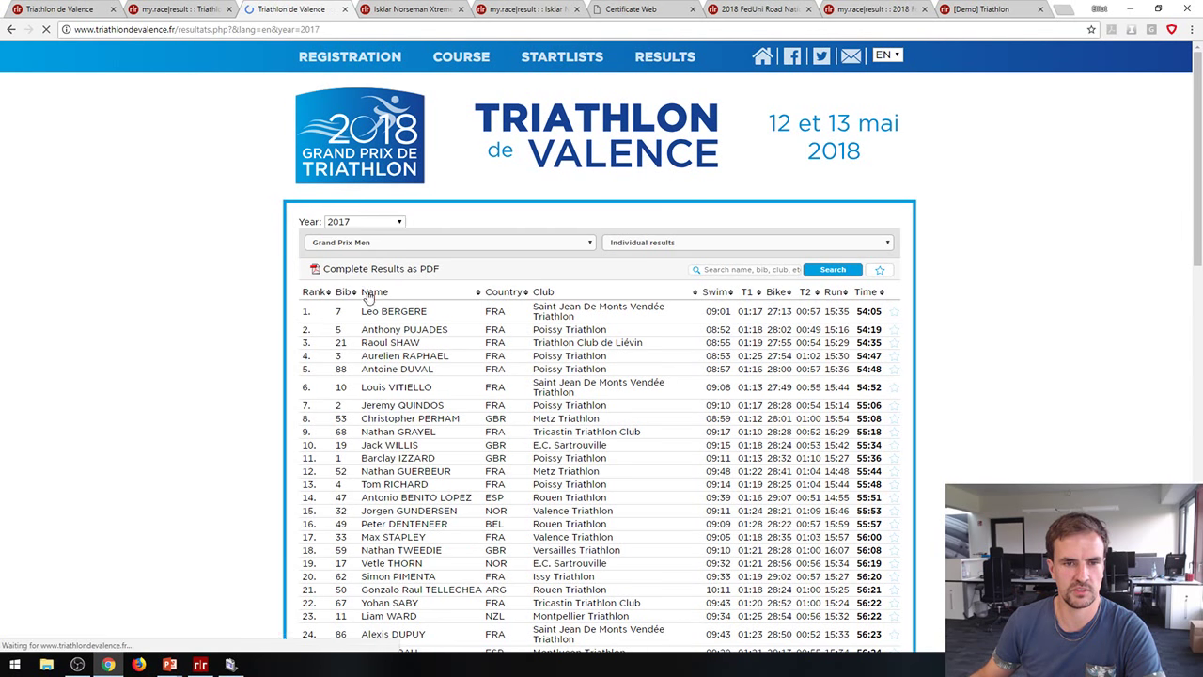
left_click(401, 222)
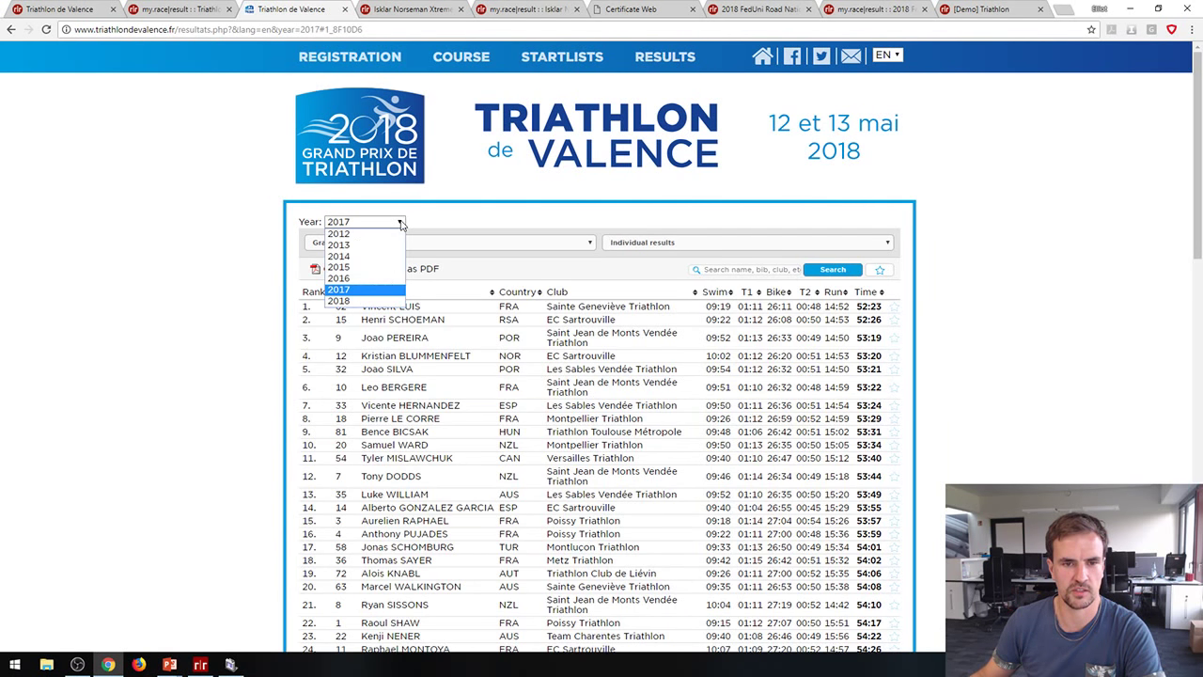
left_click(372, 301)
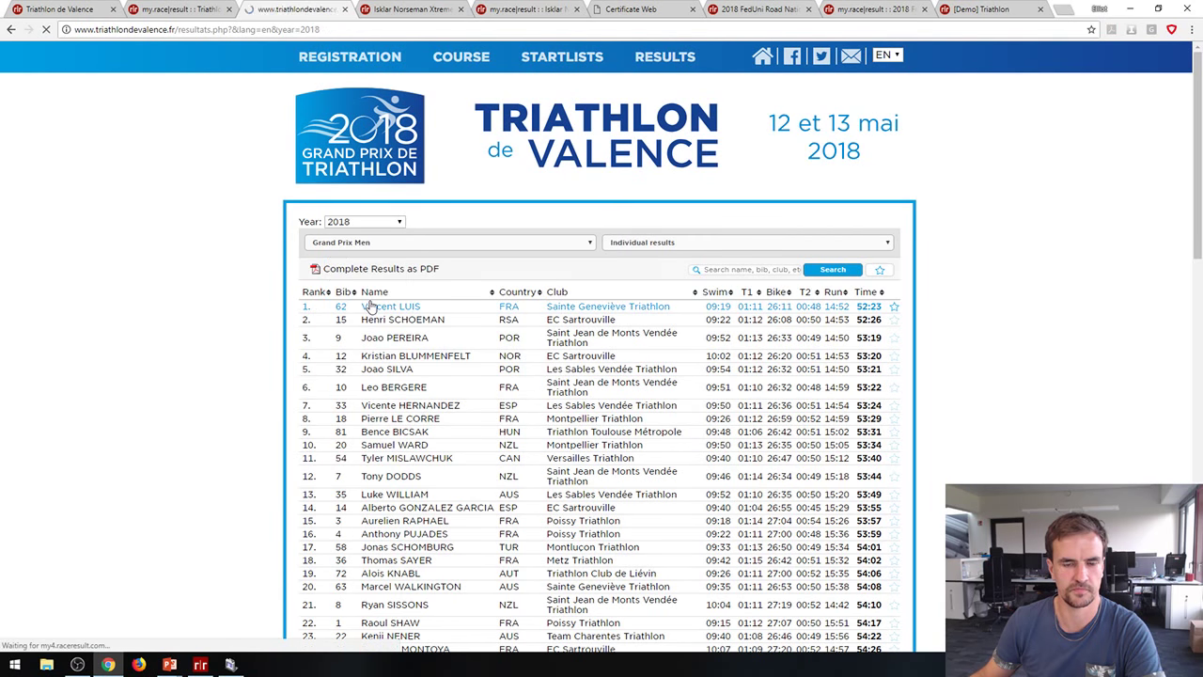